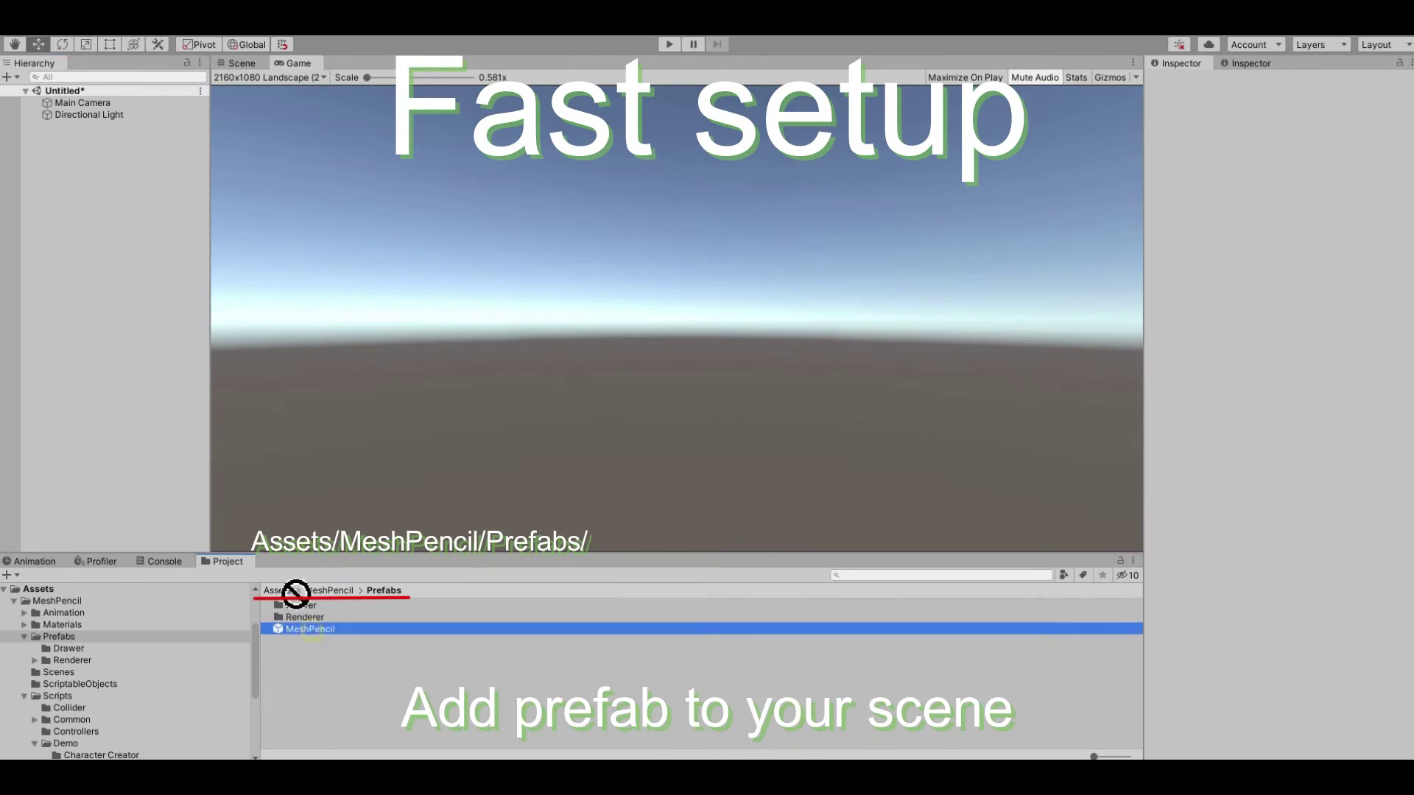
In play mode, draw a rounded blob on the MeshPencil canvas and generate its mesh.
left_click(666, 44)
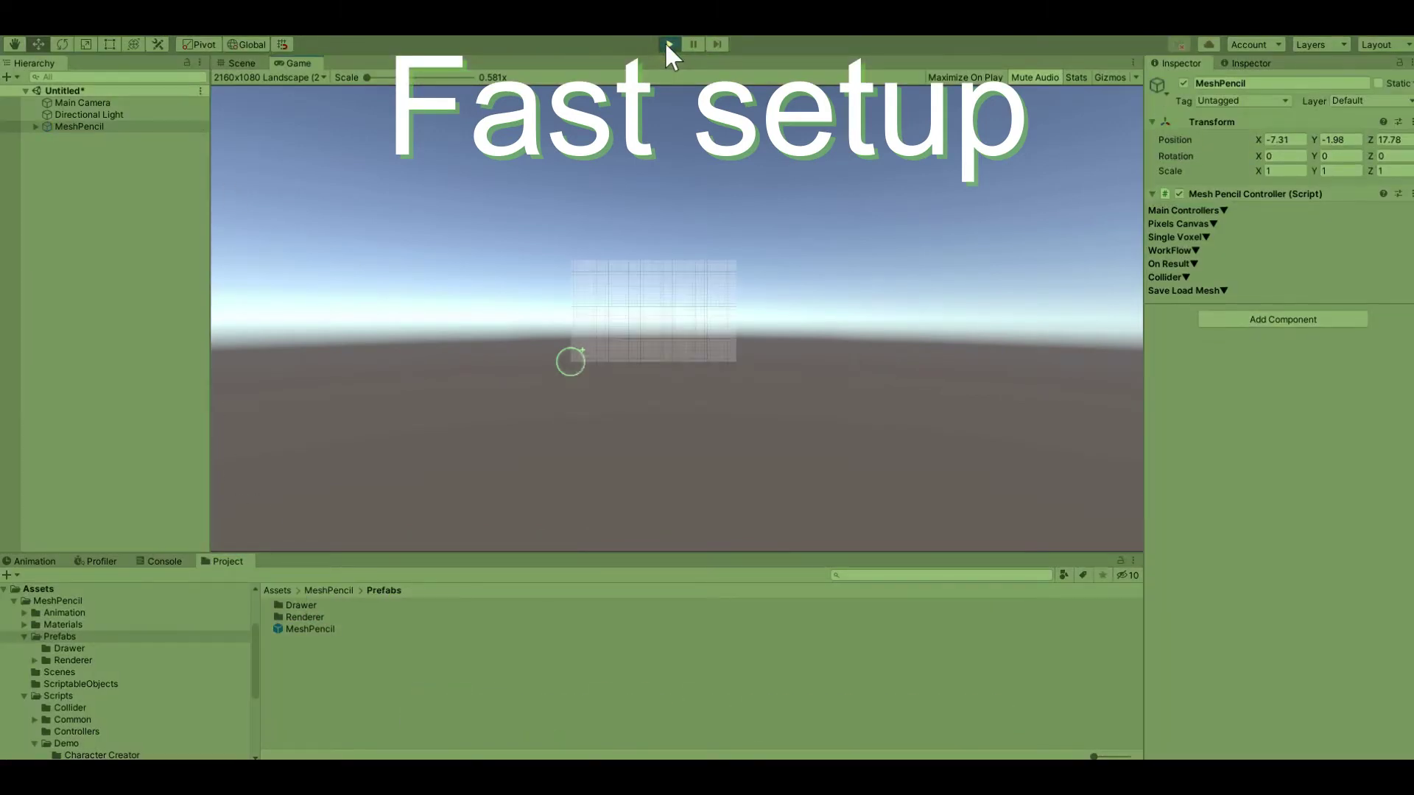
mouse_move(624, 324)
left_mouse_down()
mouse_move(621, 300)
mouse_move(650, 337)
left_mouse_up()
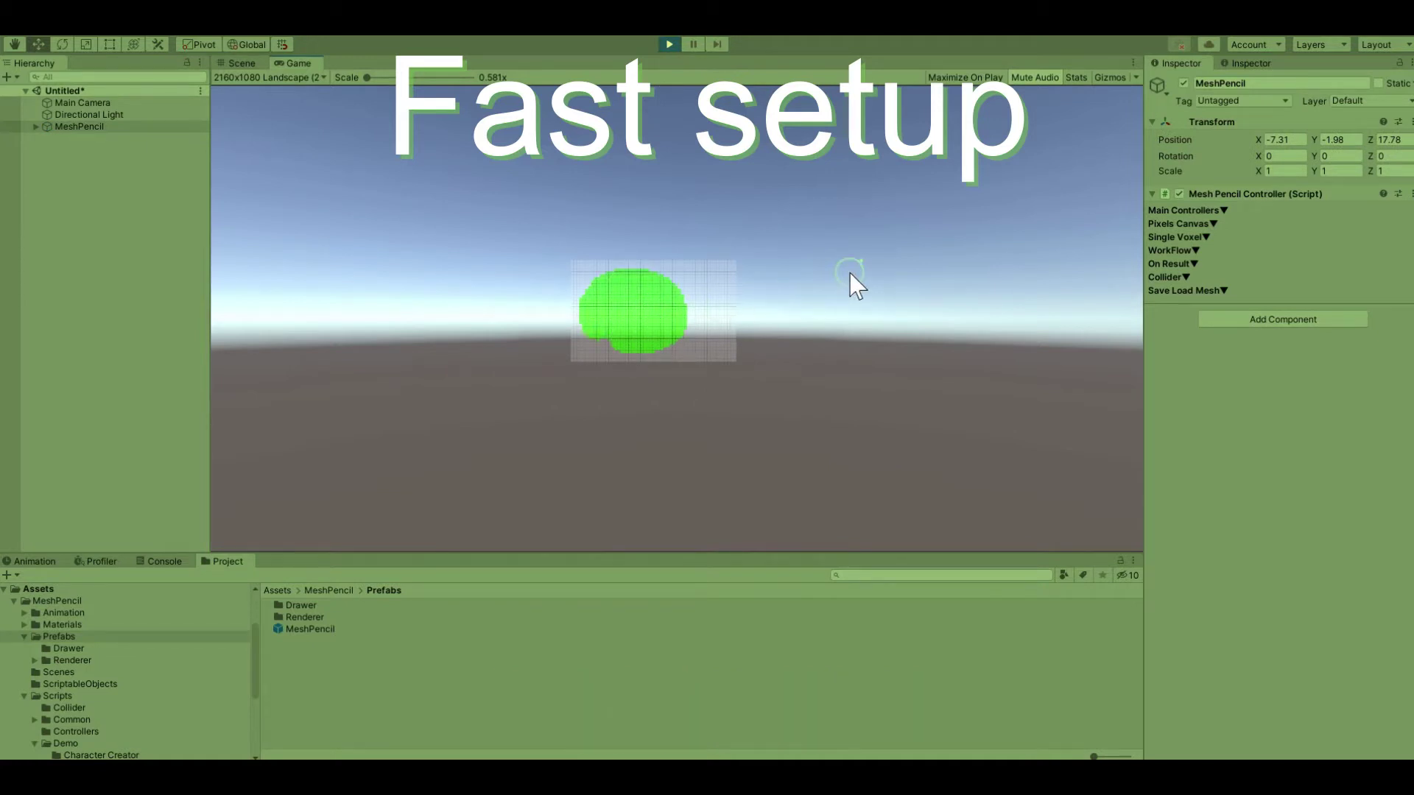
key("space")
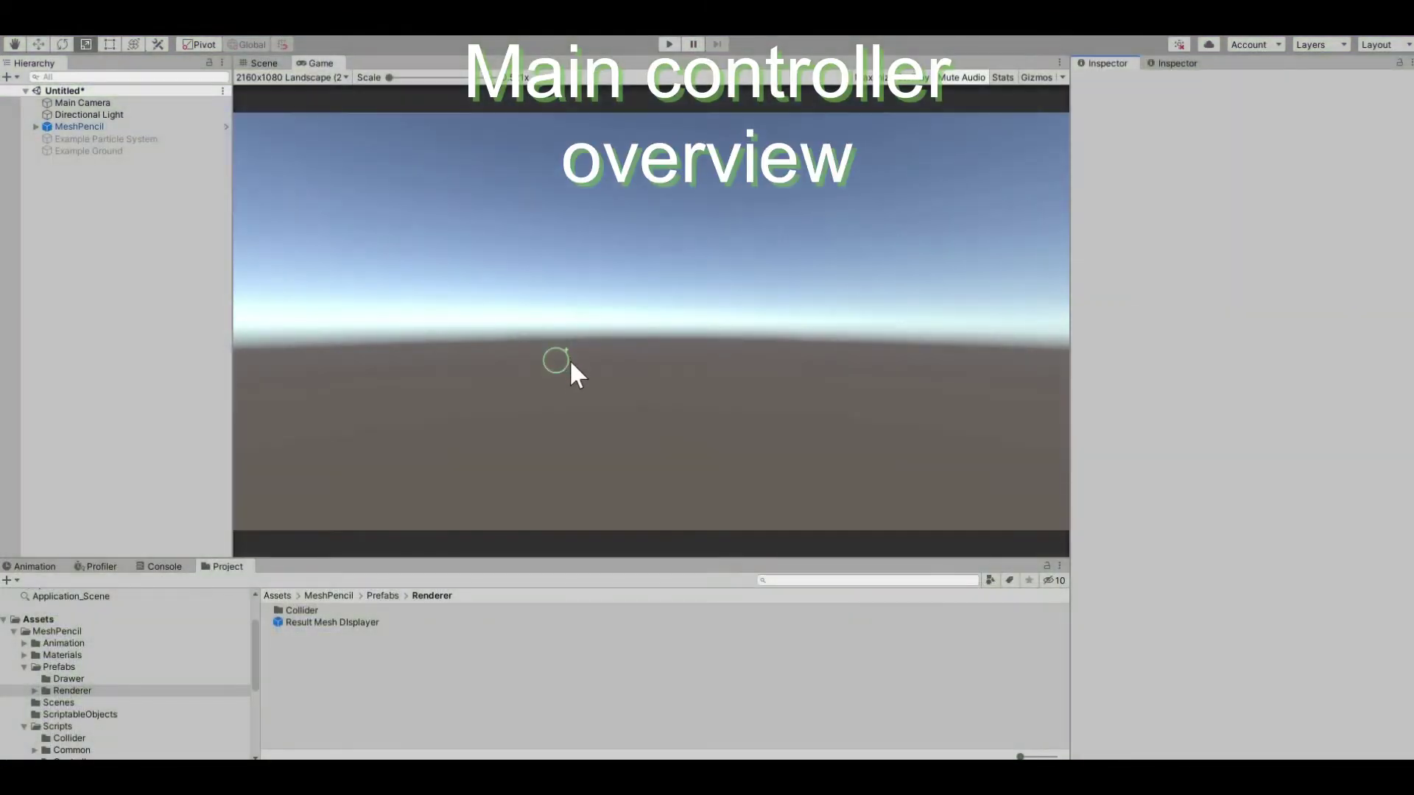
Examine the MeshPencil object's Main Controllers in the Scene view, locating the input listener, pixel drawer, mouse cursor displayer and voxel renderer references.
left_click(262, 64)
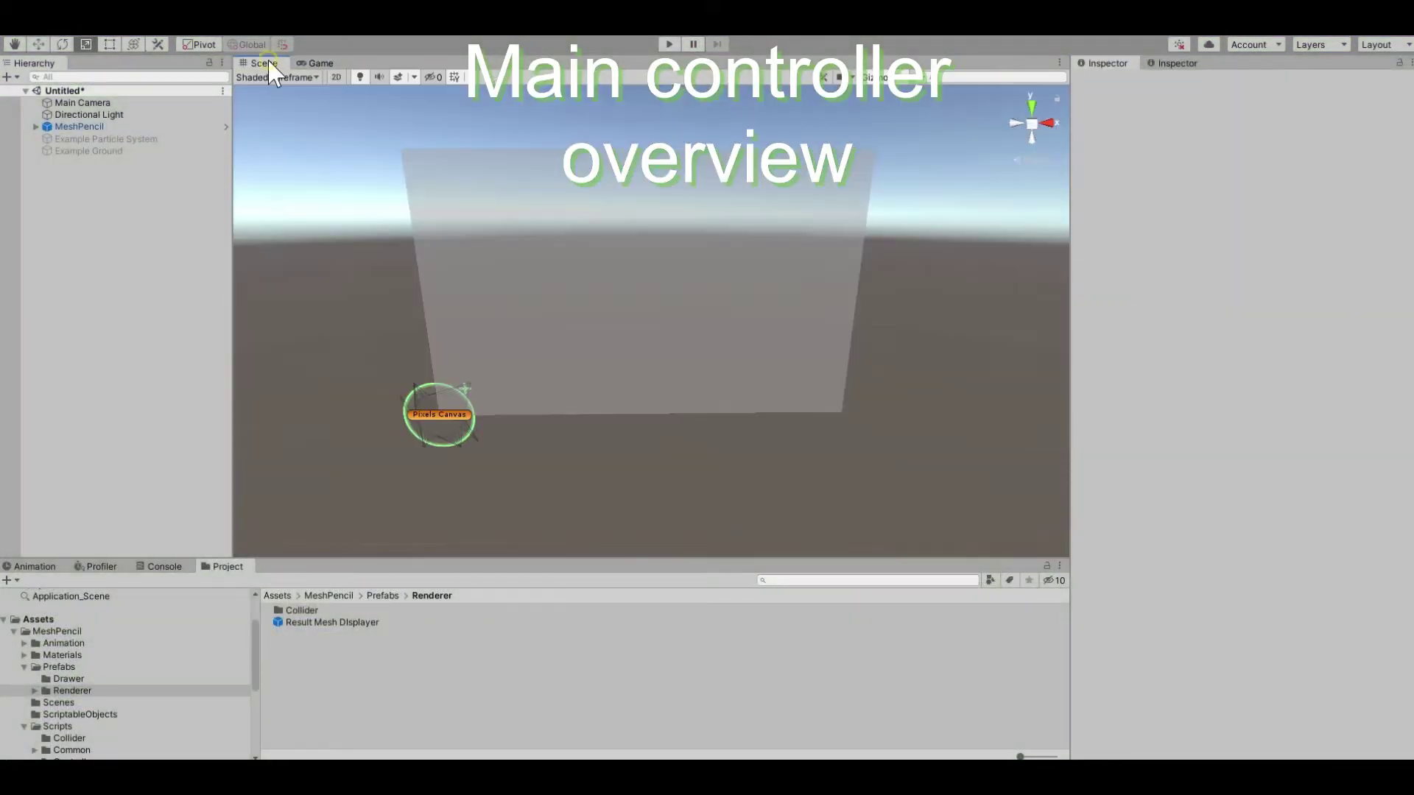
left_click(115, 126)
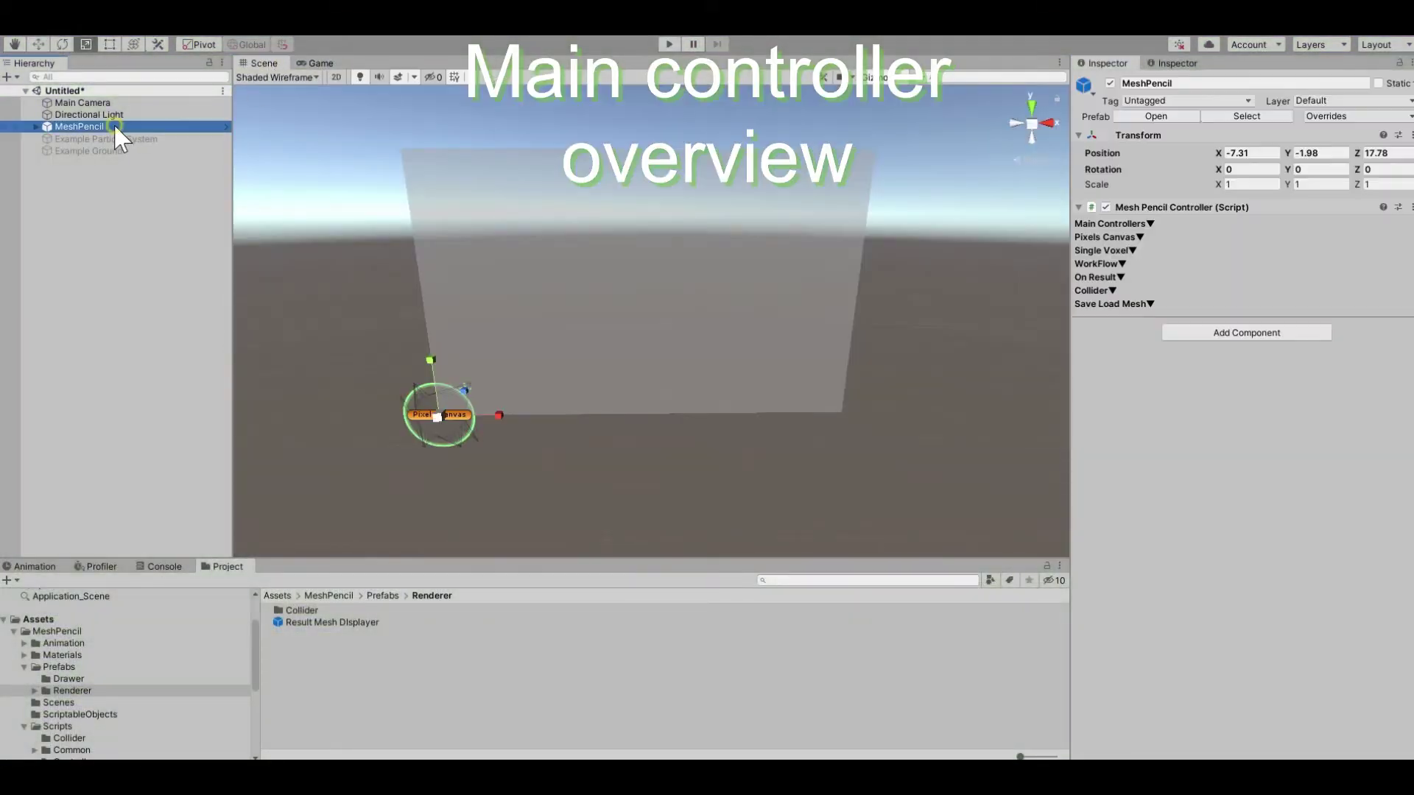
left_click(1147, 225)
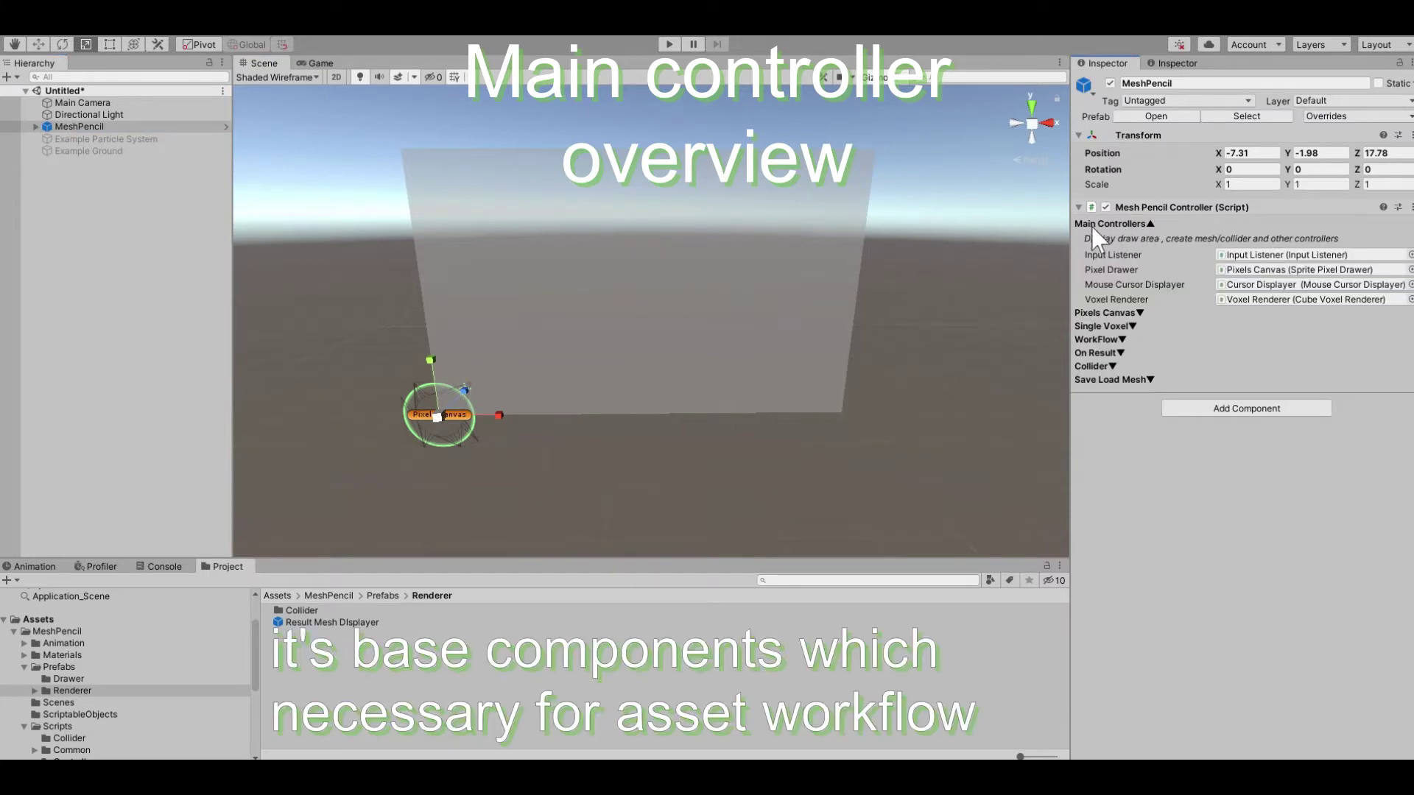
left_click(1273, 255)
left_click(1275, 269)
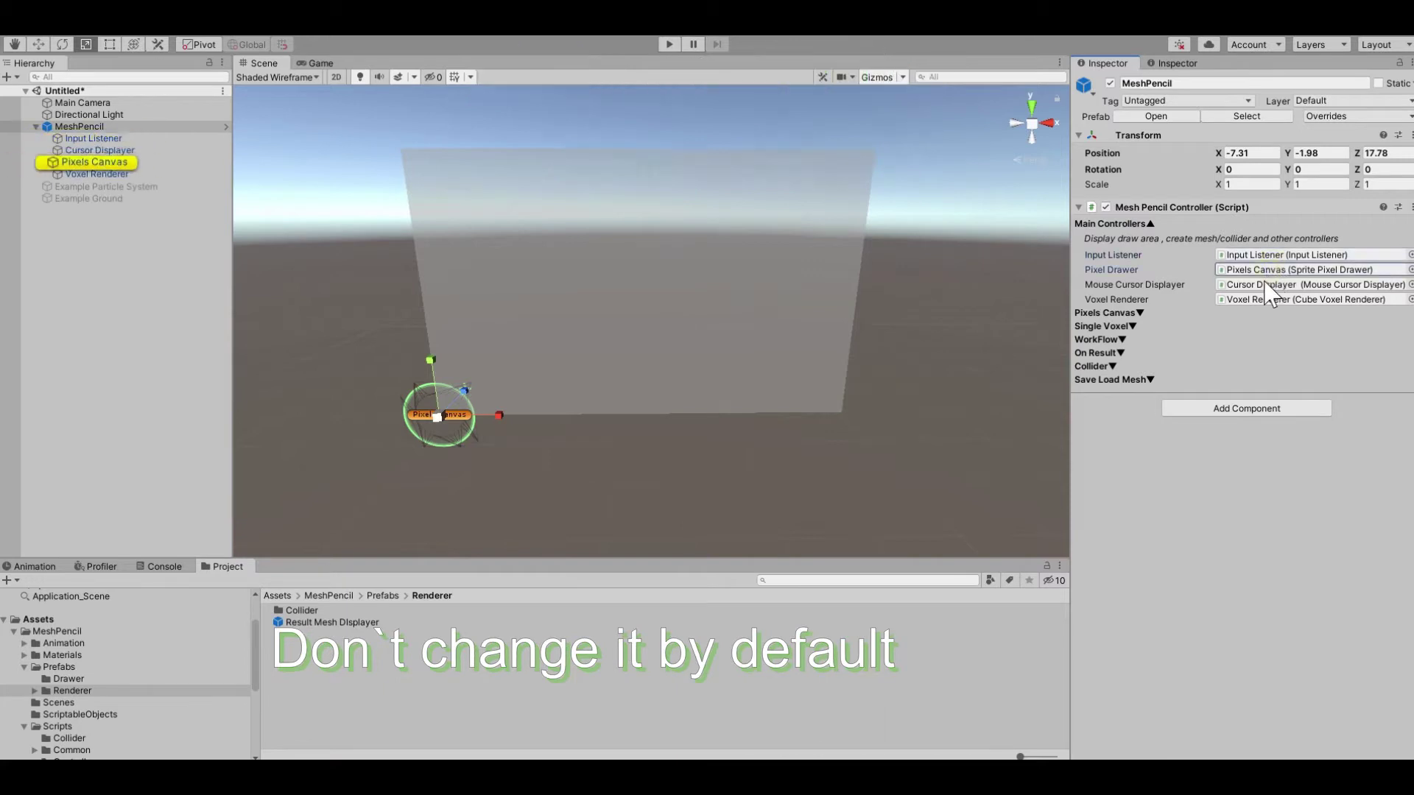
left_click(1263, 285)
left_click(1254, 300)
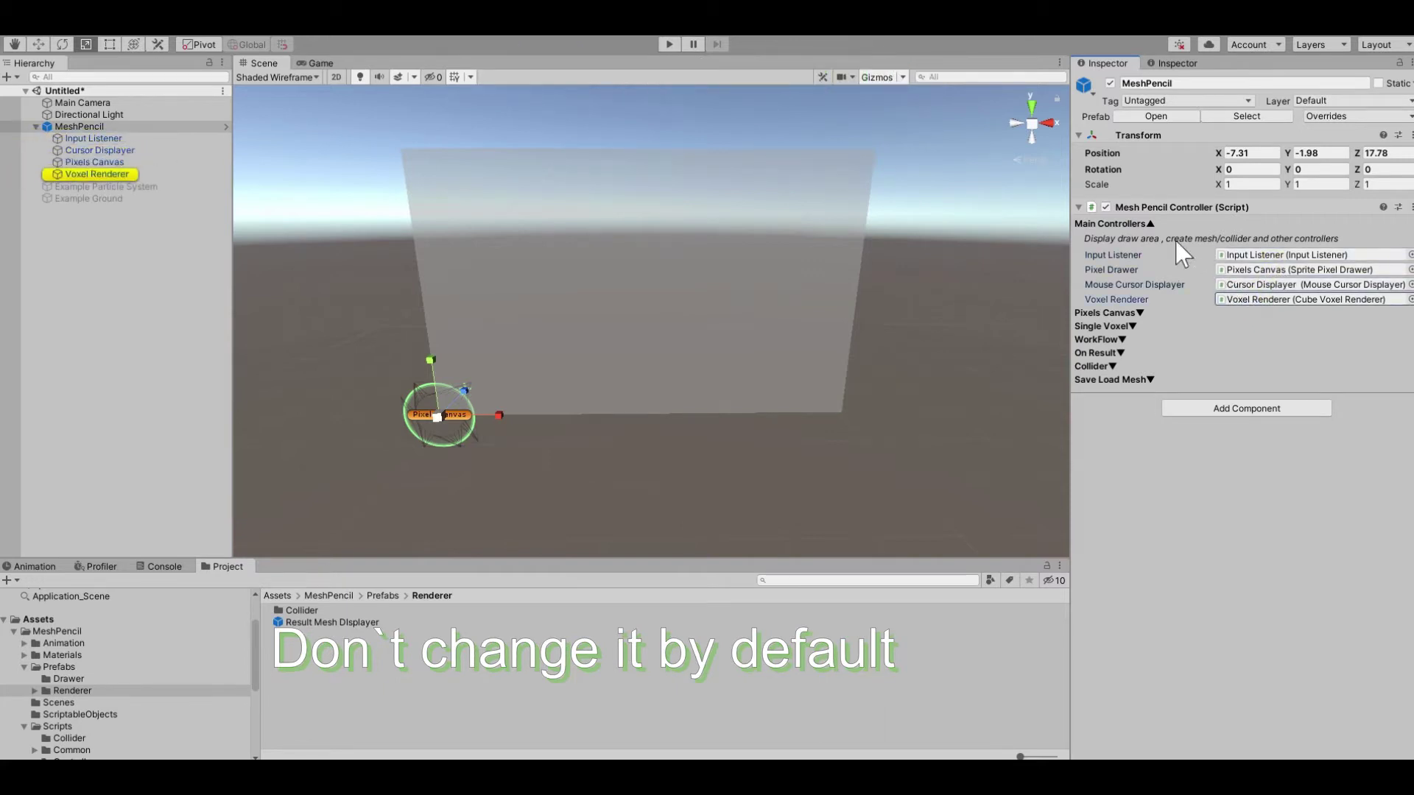
left_click(1149, 224)
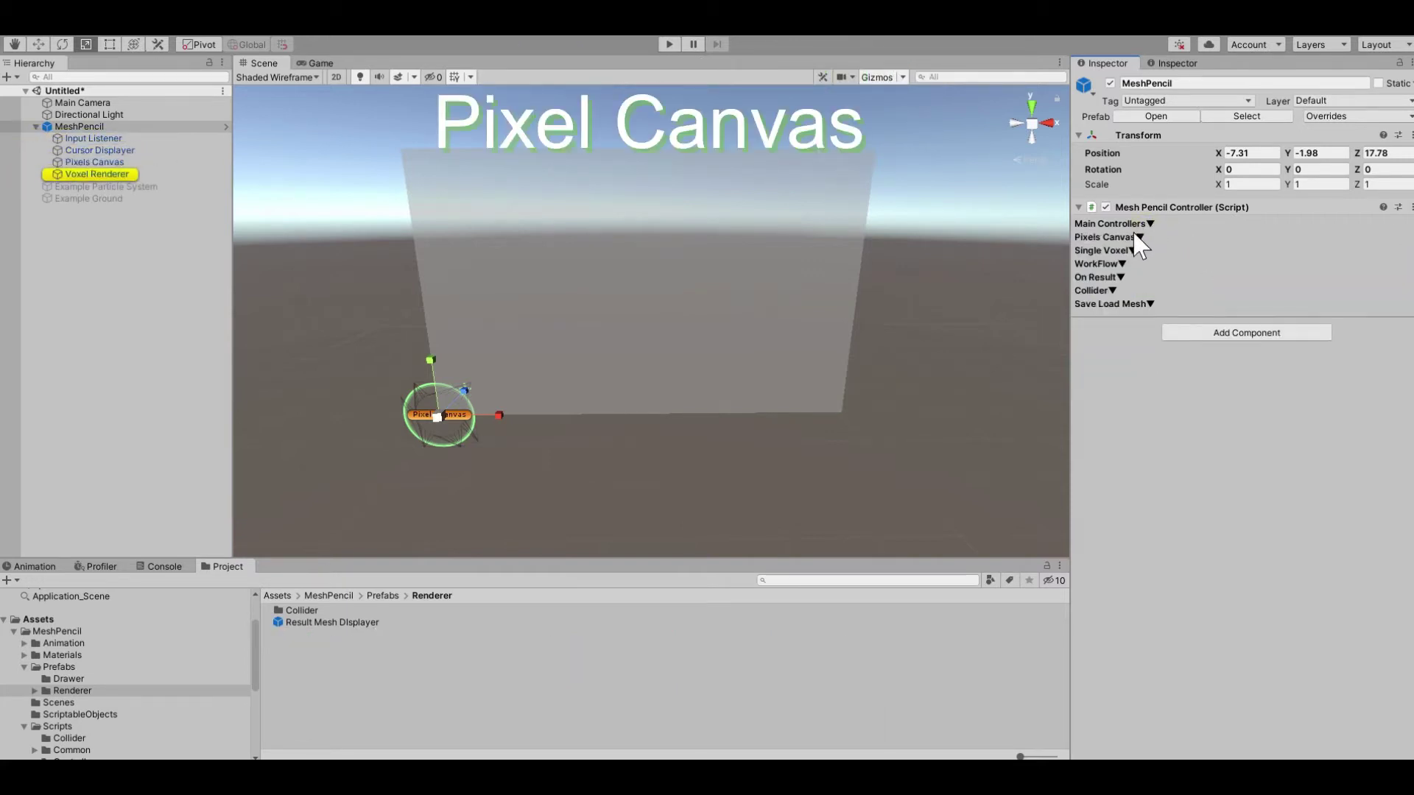
Set the MeshPencil pixels canvas to 7 pixels per row and 7 columns.
left_click(1139, 237)
left_click(1177, 268)
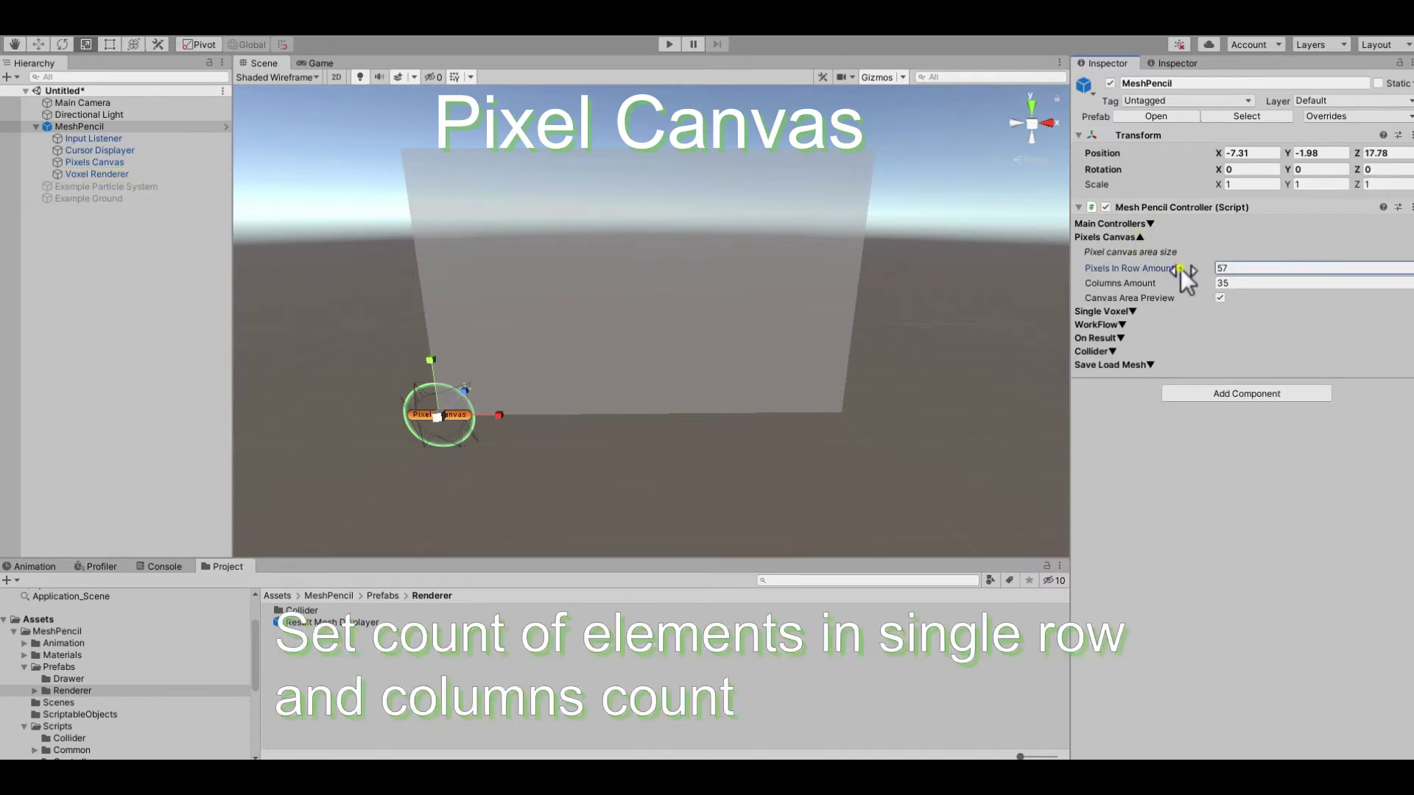
mouse_move(1169, 270)
left_mouse_down()
mouse_move(1142, 270)
mouse_move(1183, 273)
mouse_move(1153, 286)
mouse_move(1169, 284)
left_mouse_up()
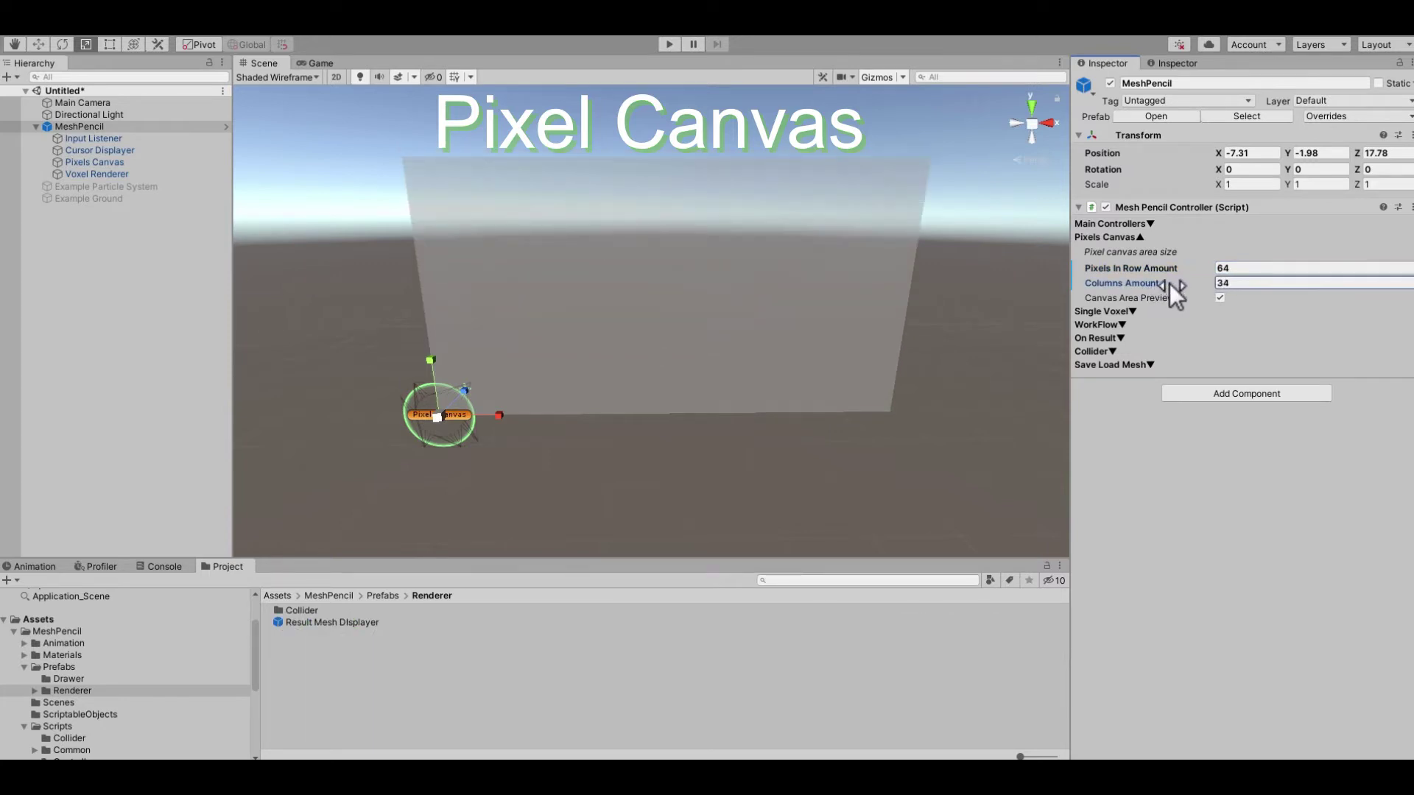
left_click(1237, 268)
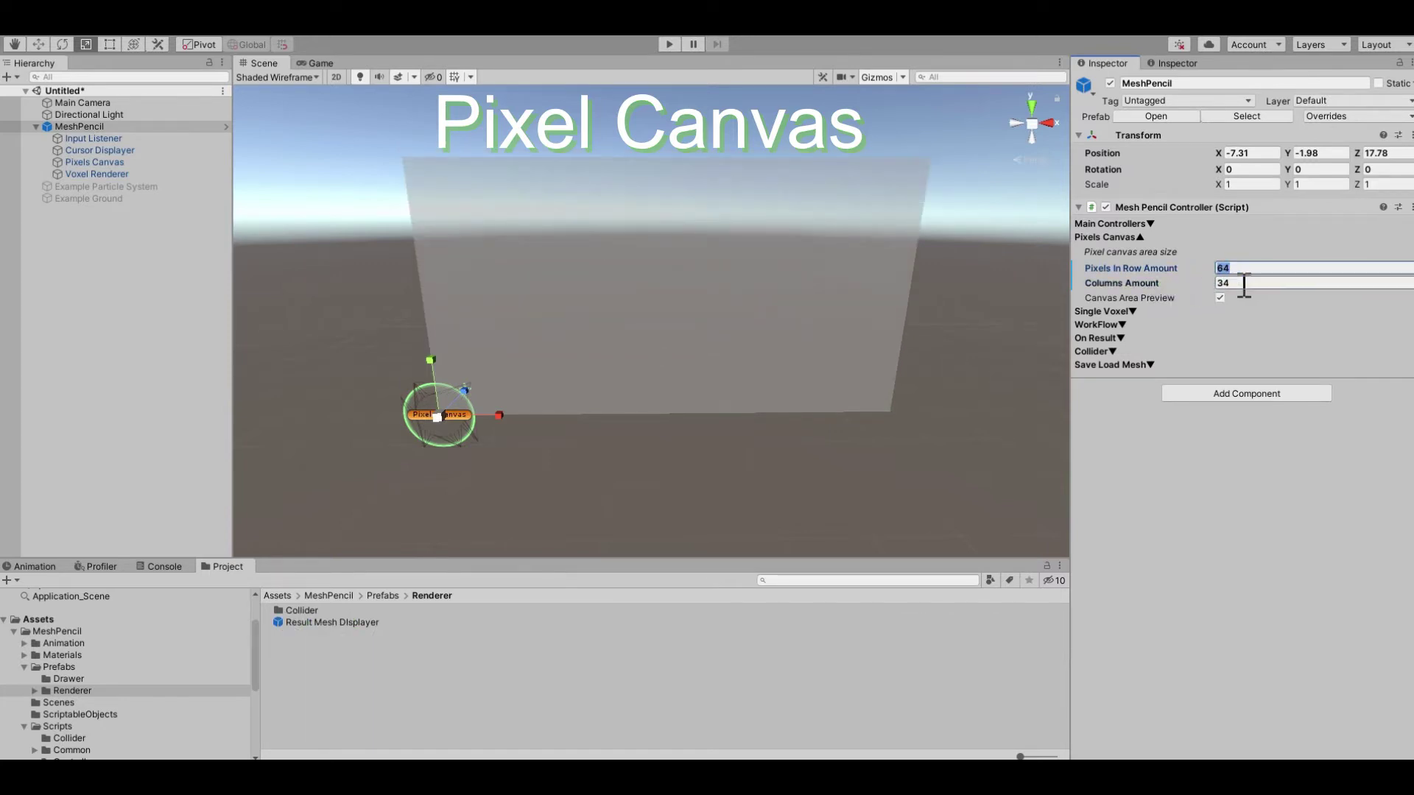
type("7")
left_click(1248, 283)
type("7")
Test the 7x7 canvas in play mode by drawing a diagonal stroke across its cells, and stop playing.
left_click(668, 45)
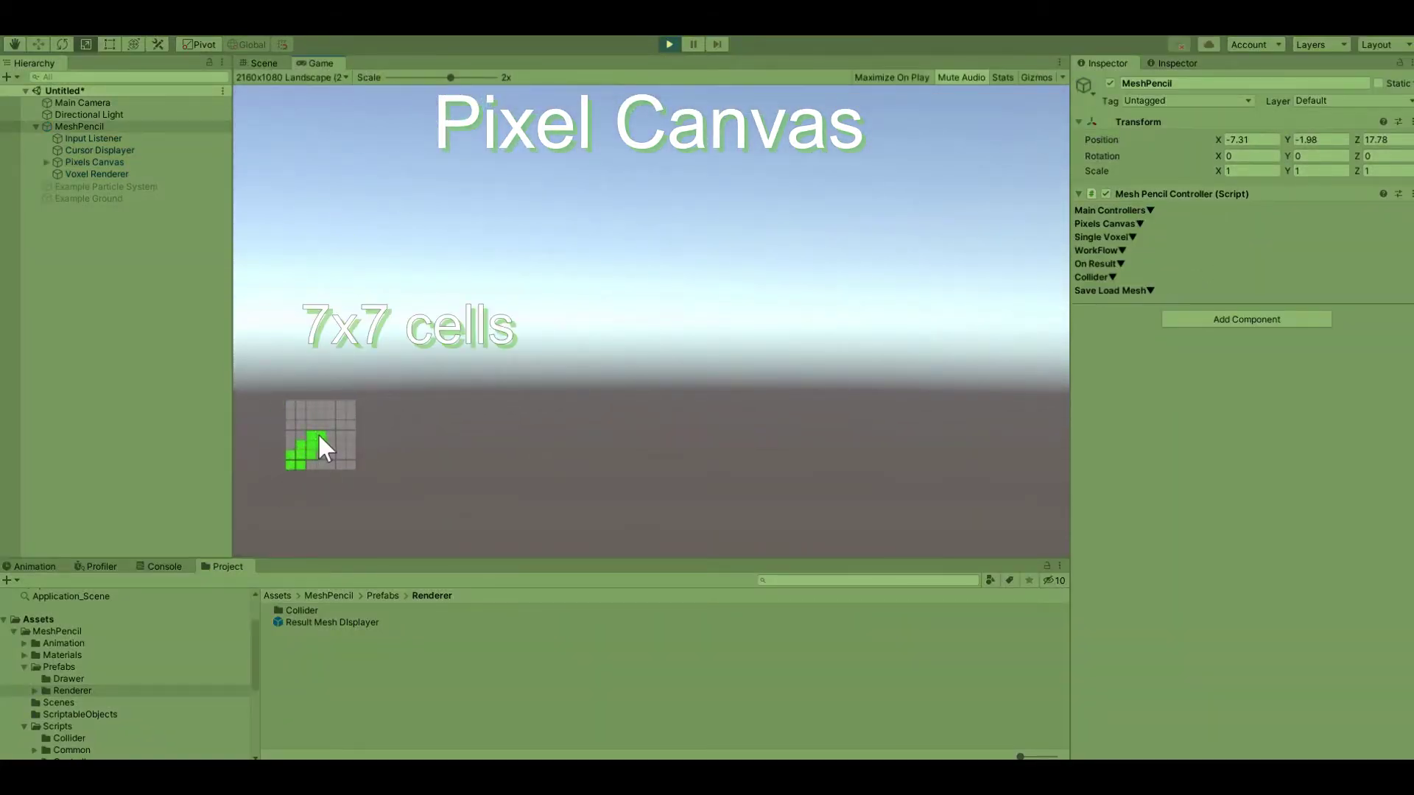
left_click_drag(319, 434, 337, 418)
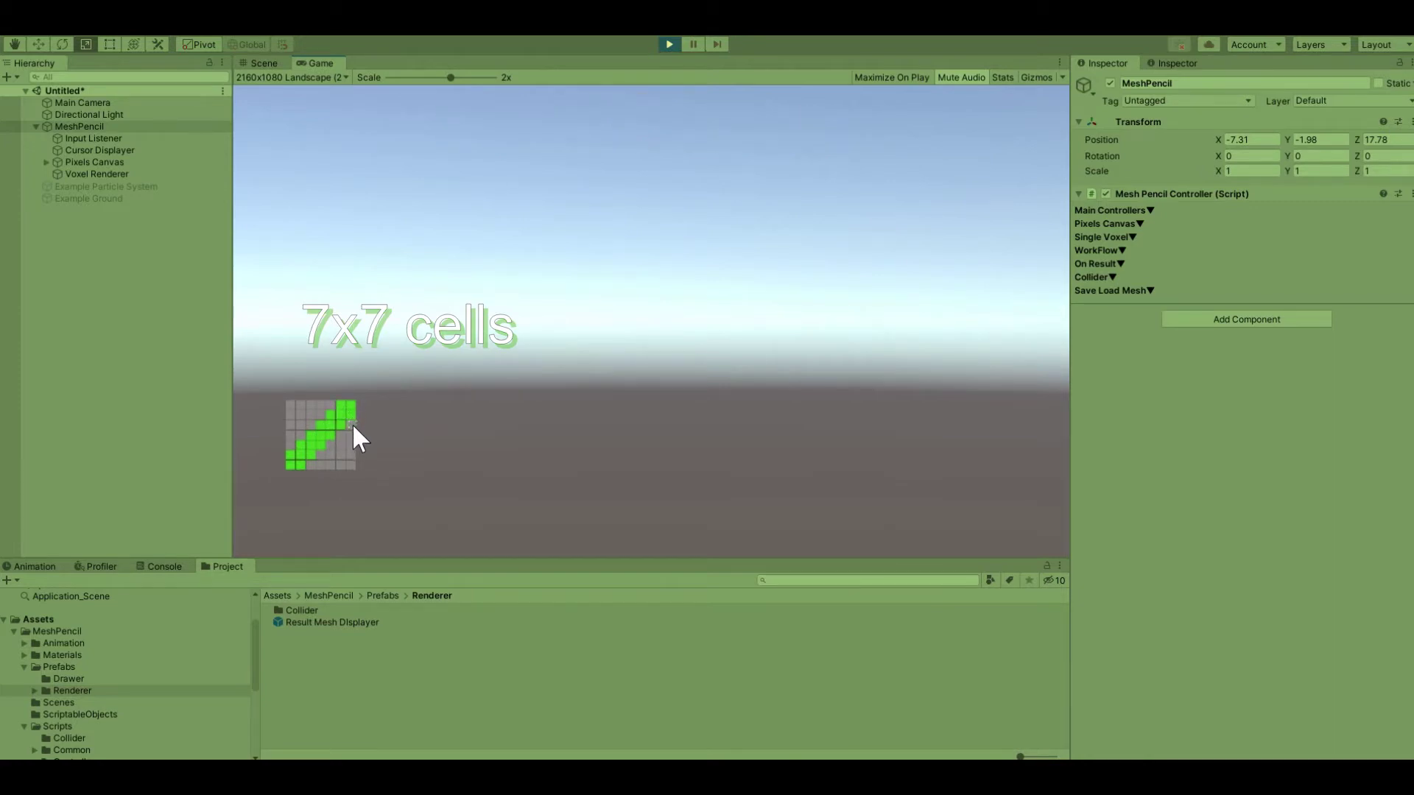
key("ctrl+p")
Resize the pixels canvas to 78 pixels per row and 34 columns, and test it with a horizontal stroke in play mode.
left_click(1108, 236)
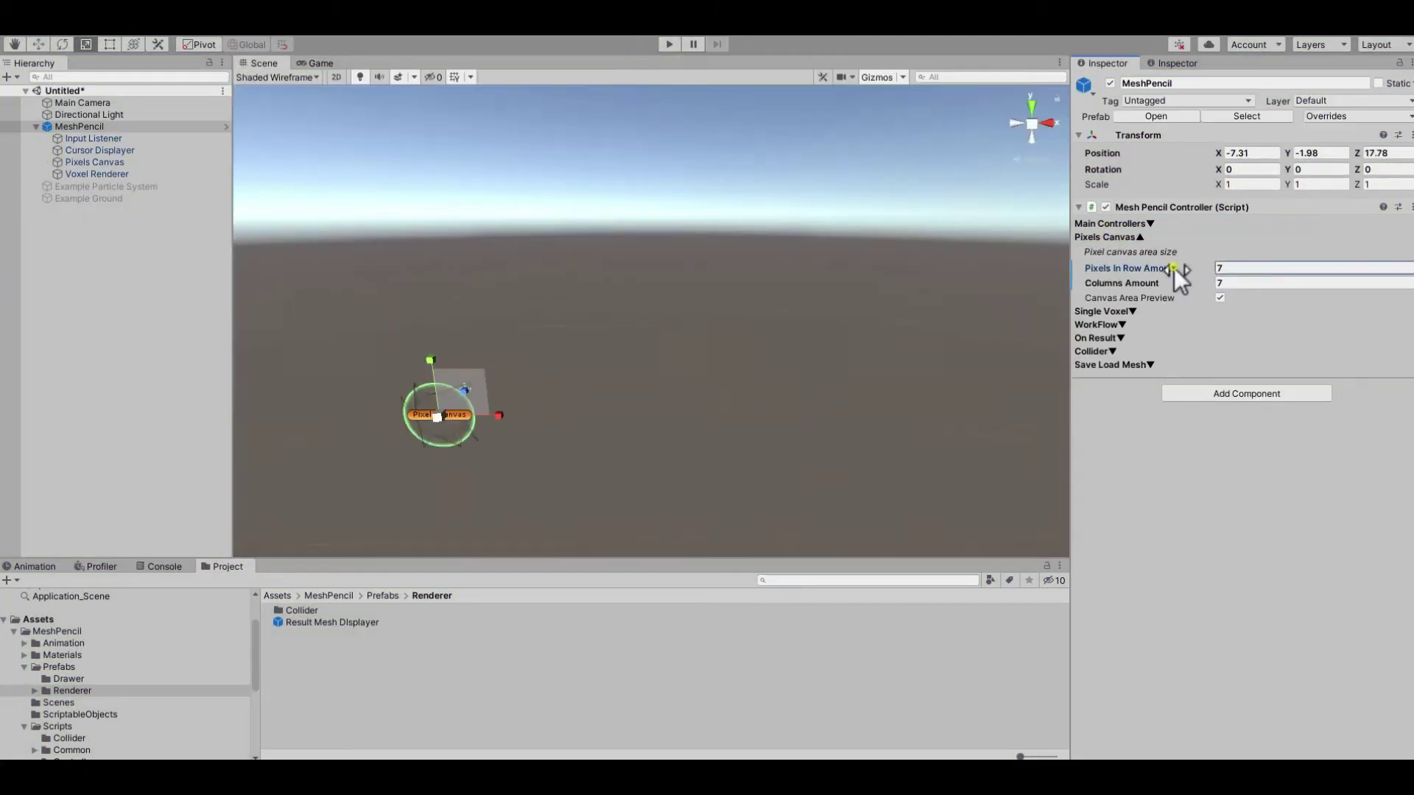
left_click_drag(1173, 267, 1226, 287)
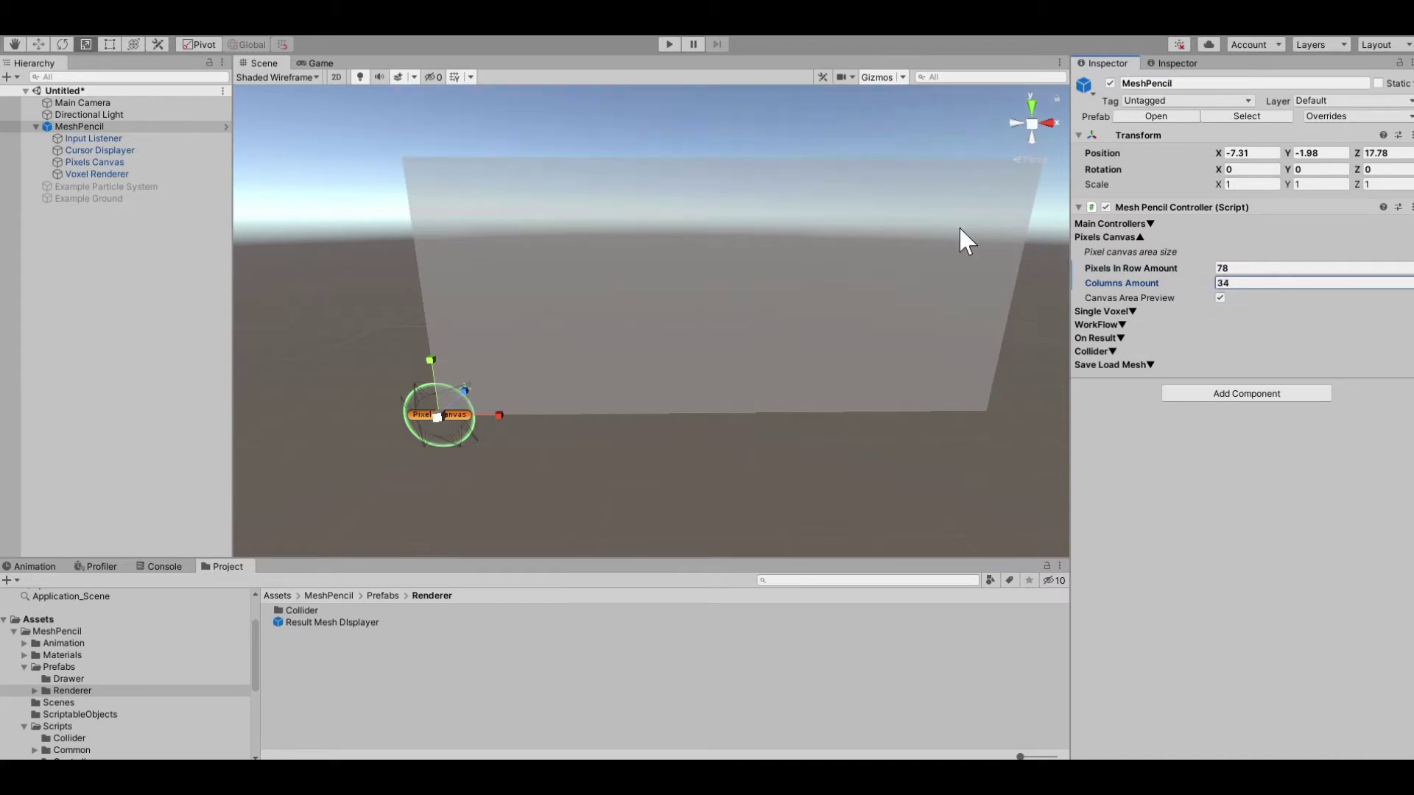
key("ctrl+p")
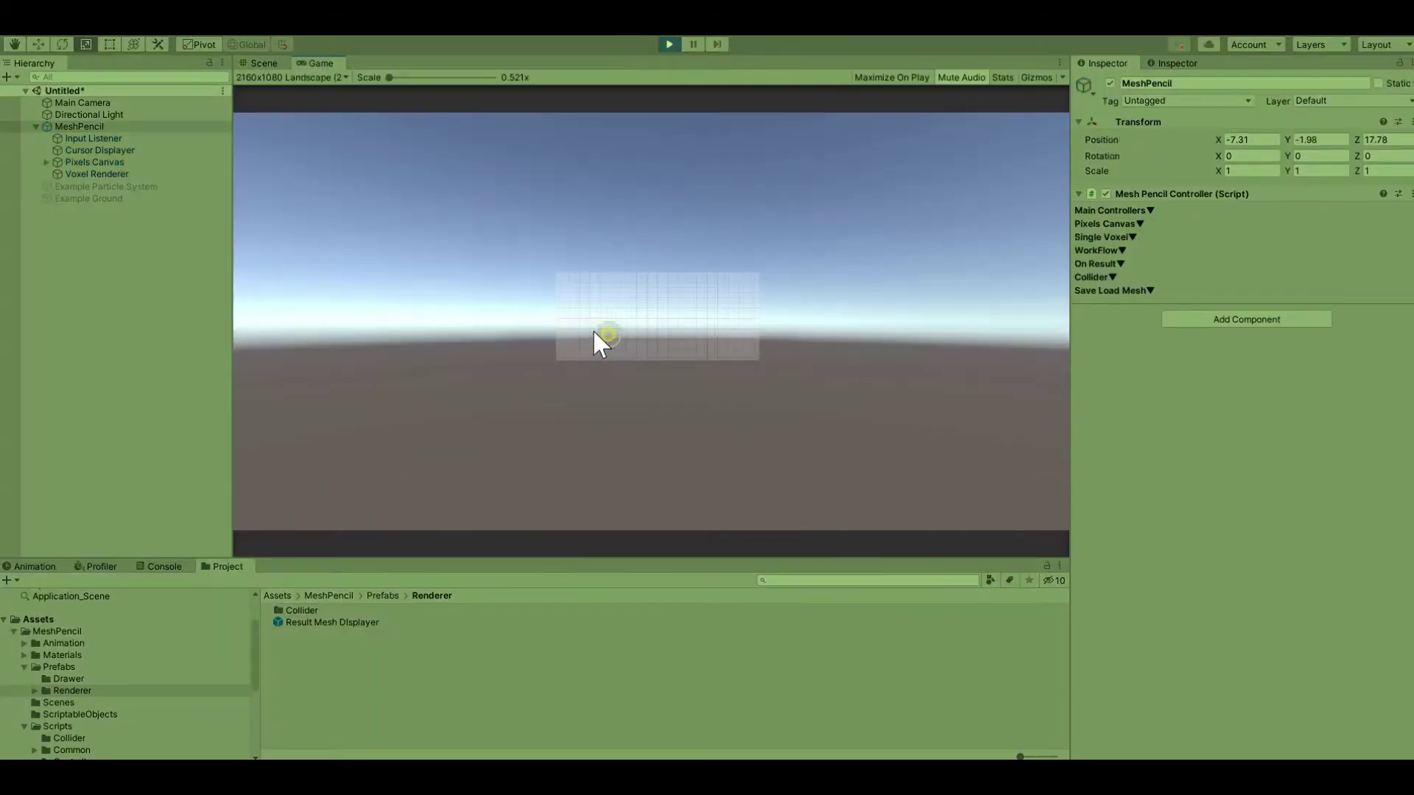
left_click_drag(600, 338, 700, 339)
left_click(666, 44)
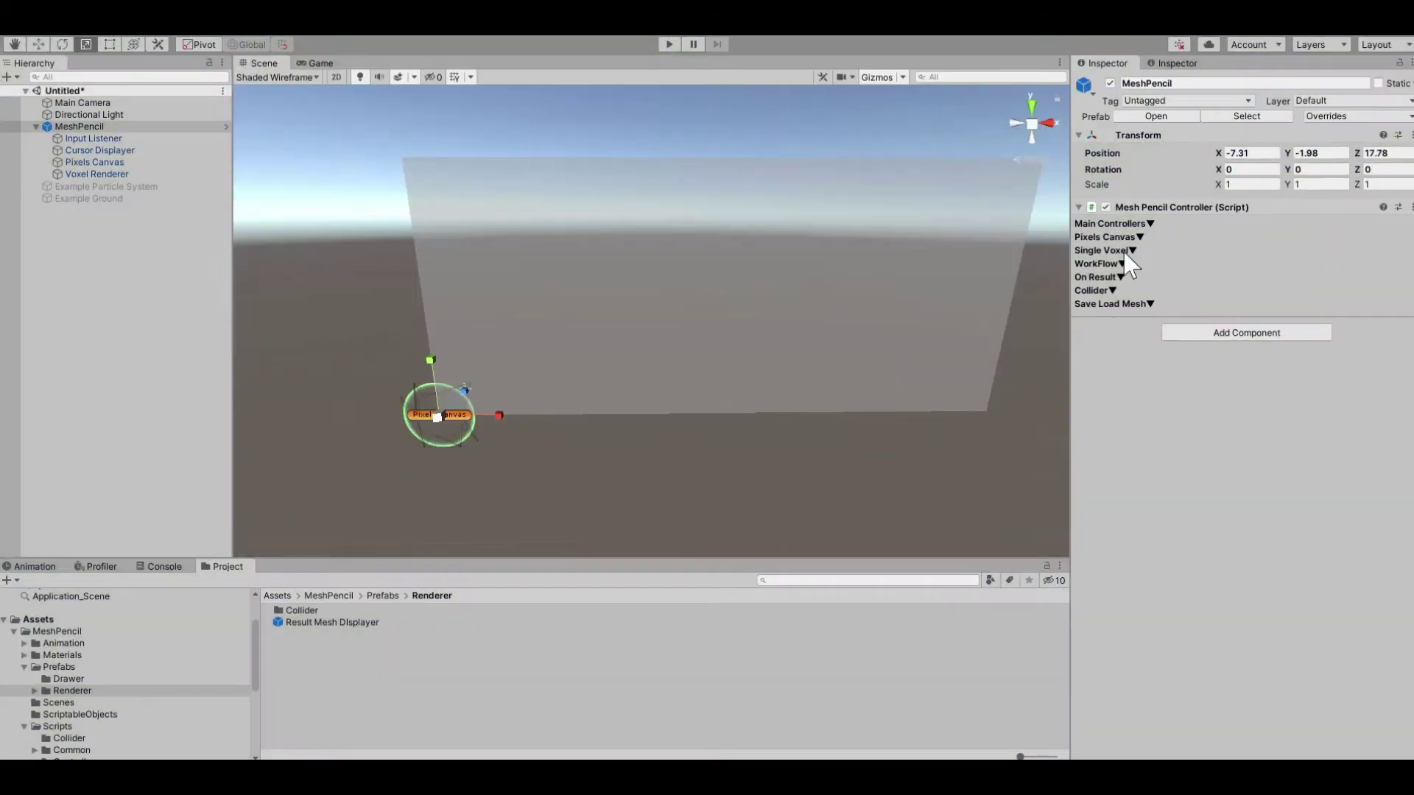
Set the pixels canvas Columns Amount to 62 and test it by drawing a blob in play mode.
left_click(1122, 238)
left_click_drag(1186, 285, 1178, 284)
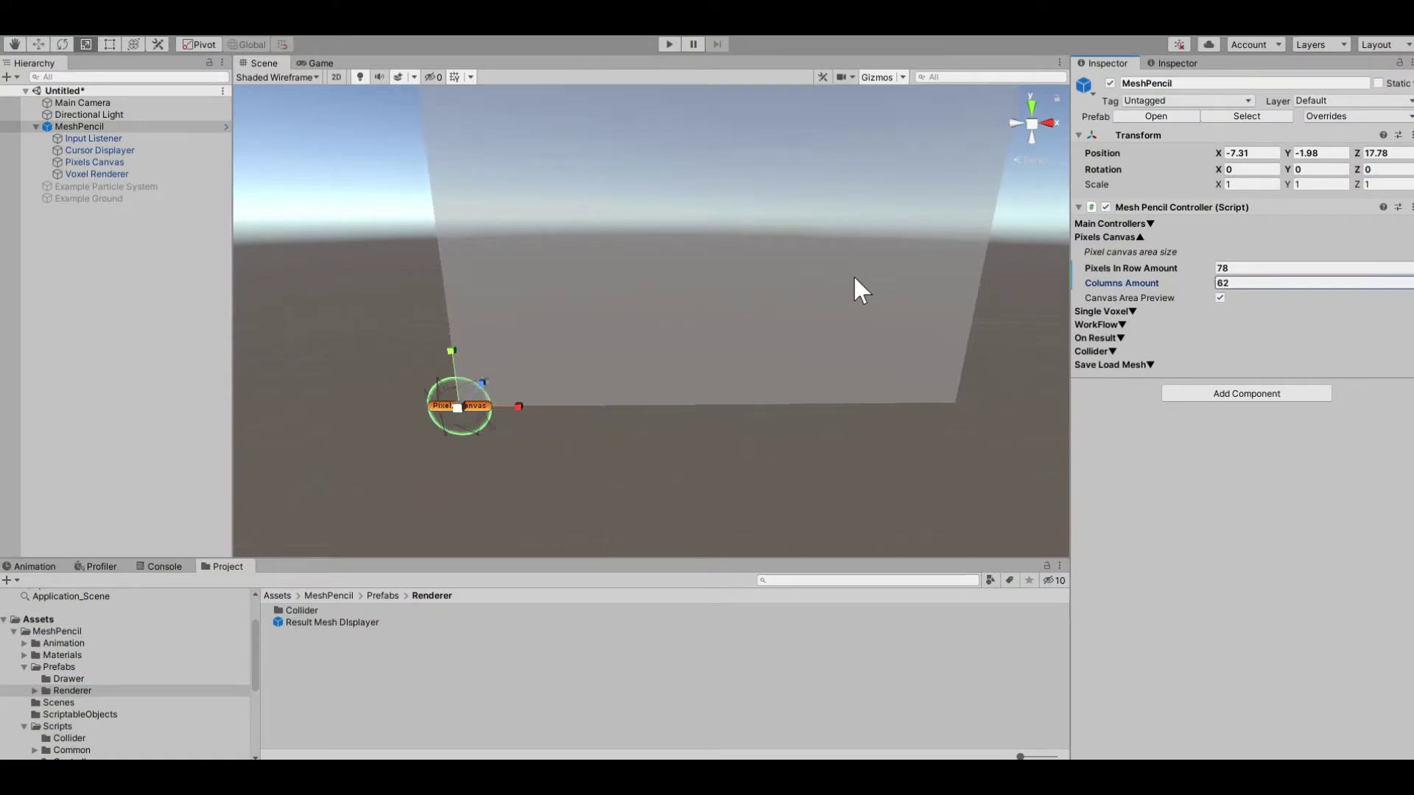
key("ctrl+p")
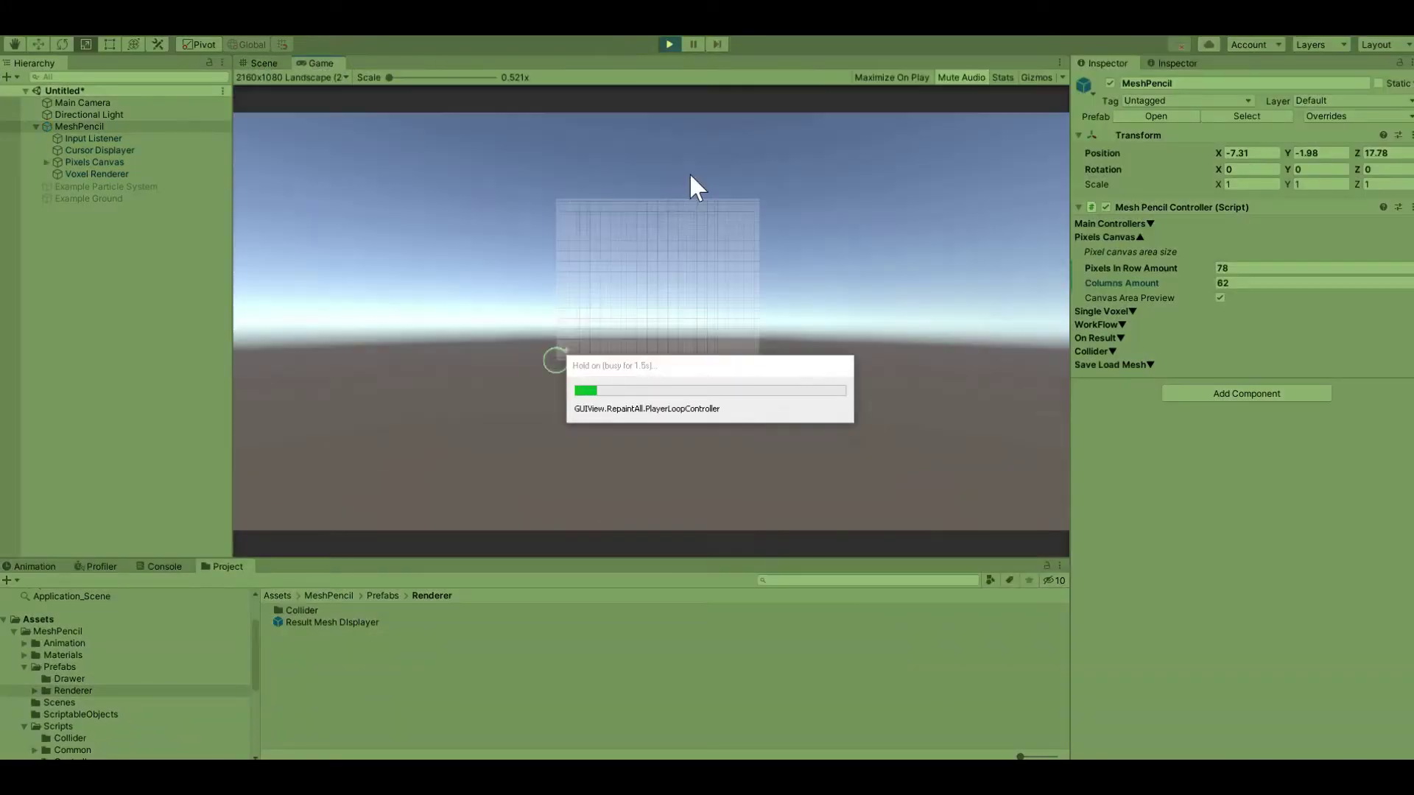
left_click_drag(627, 298, 678, 329)
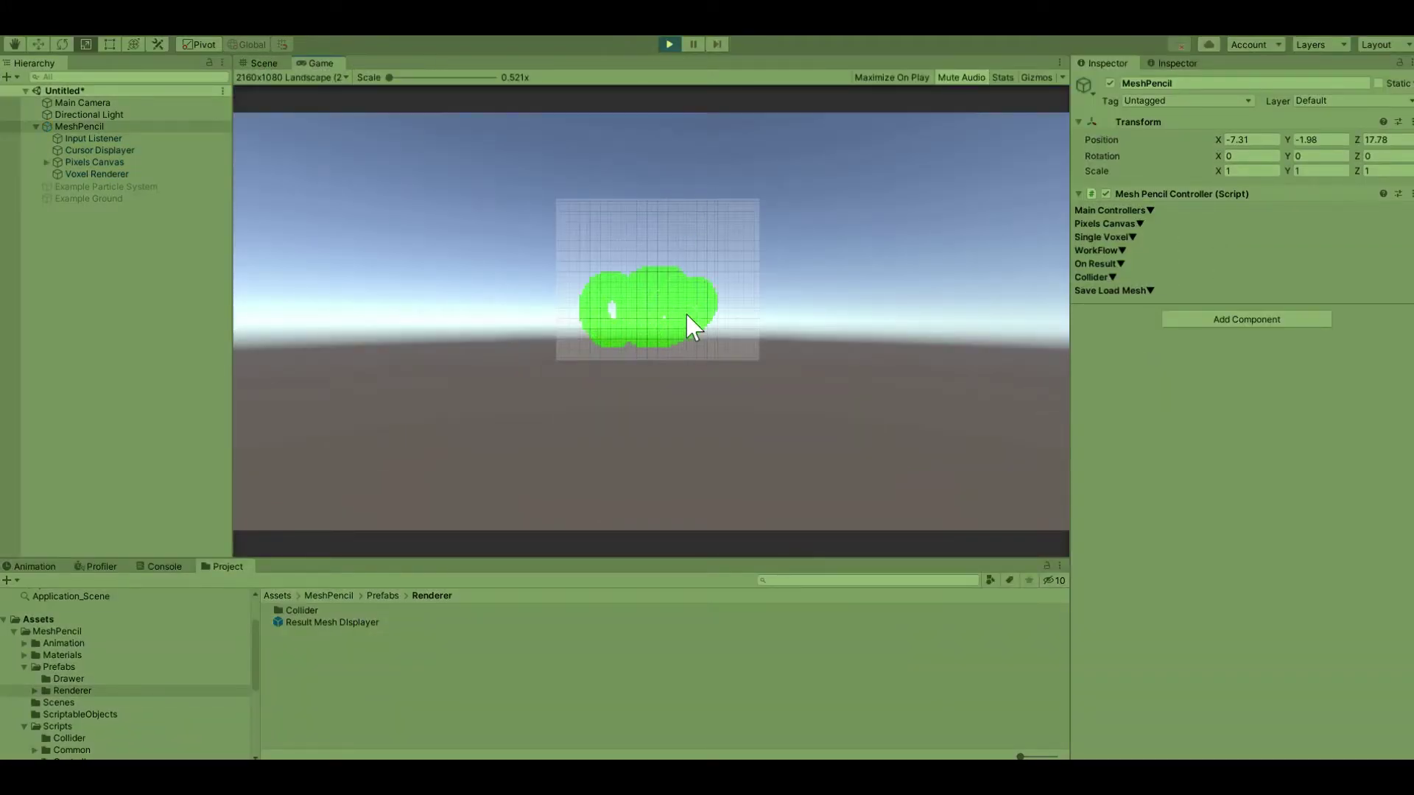
left_click(670, 44)
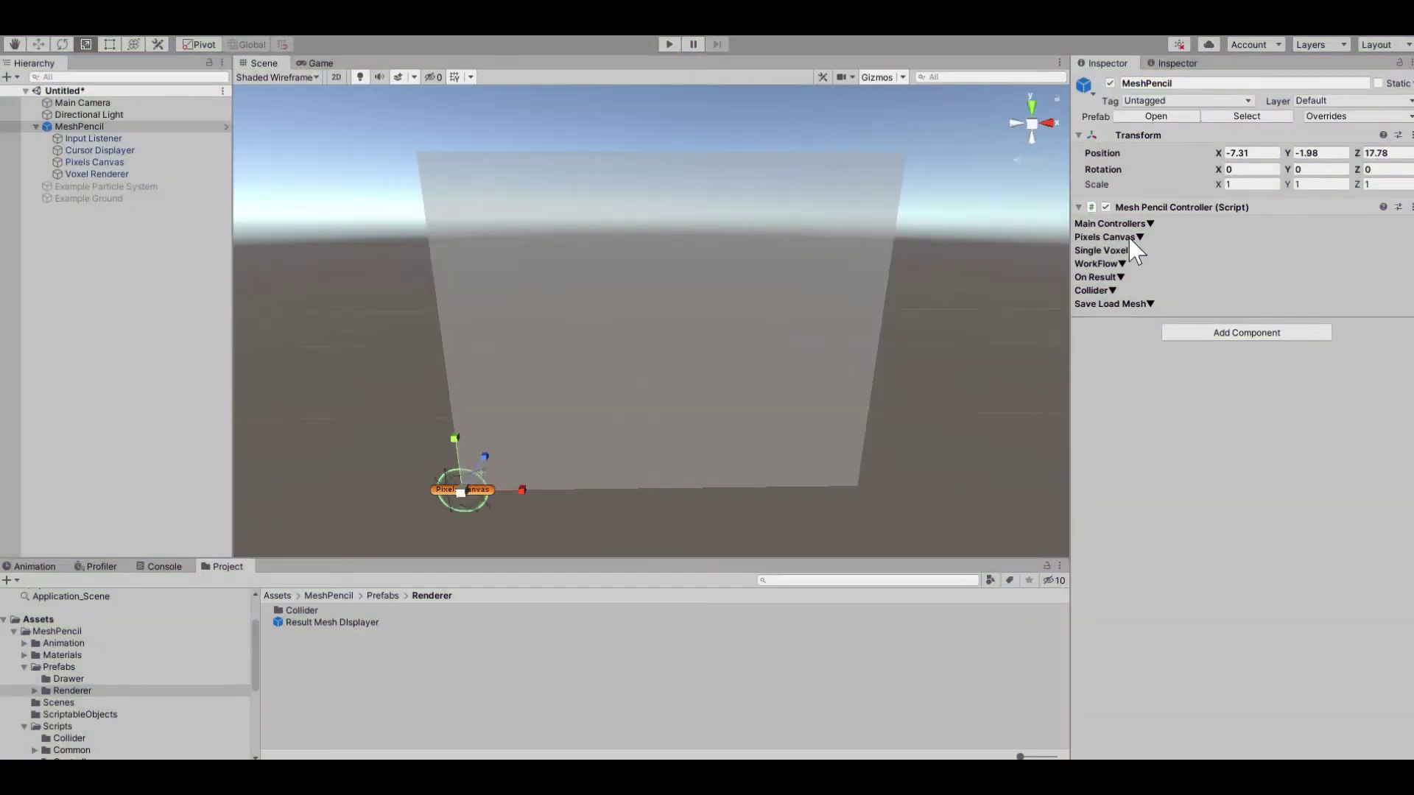
Toggle the Canvas Area Preview off and on twice to check its effect in the scene, leaving it enabled.
left_click(1134, 237)
left_click(1219, 297)
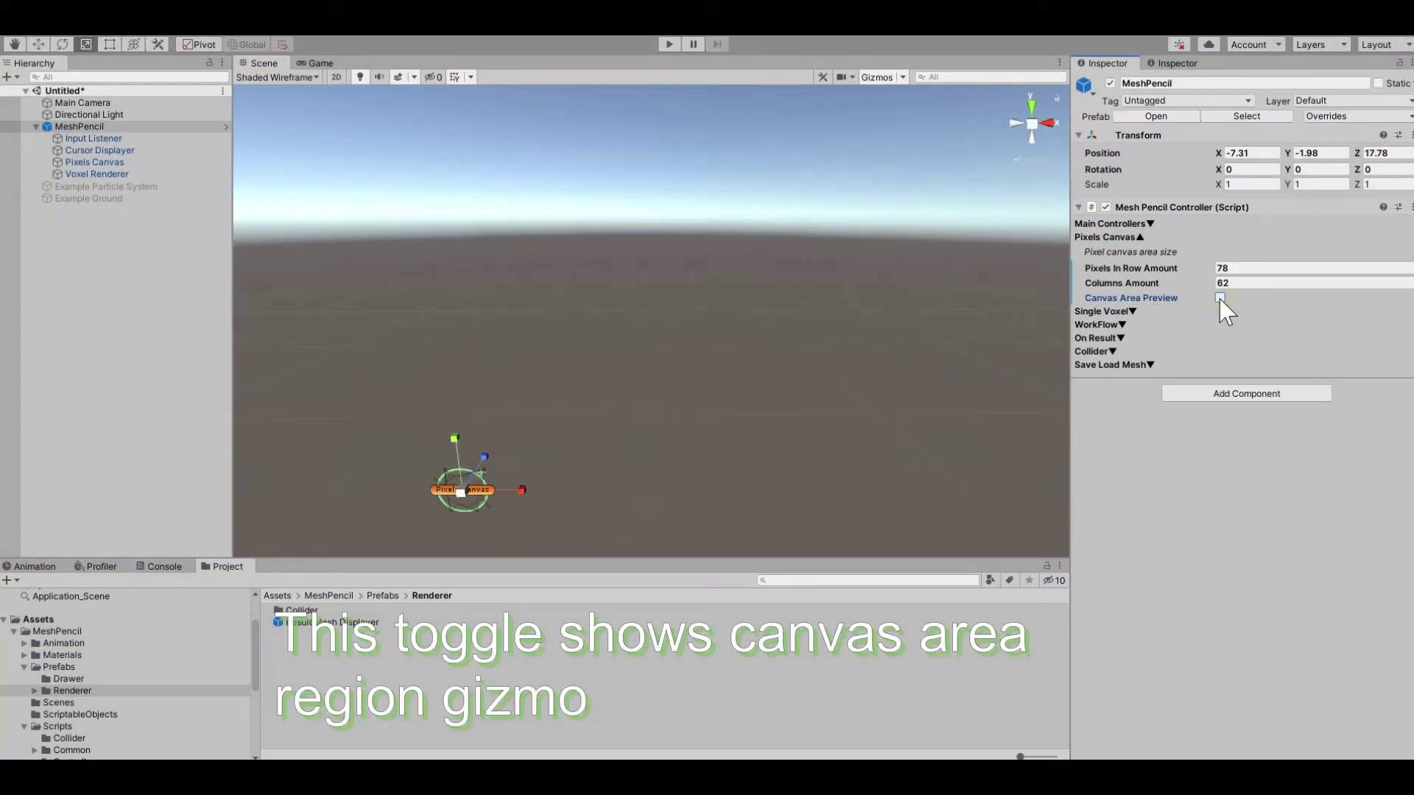
left_click(1219, 297)
left_click(1219, 298)
left_click(1220, 298)
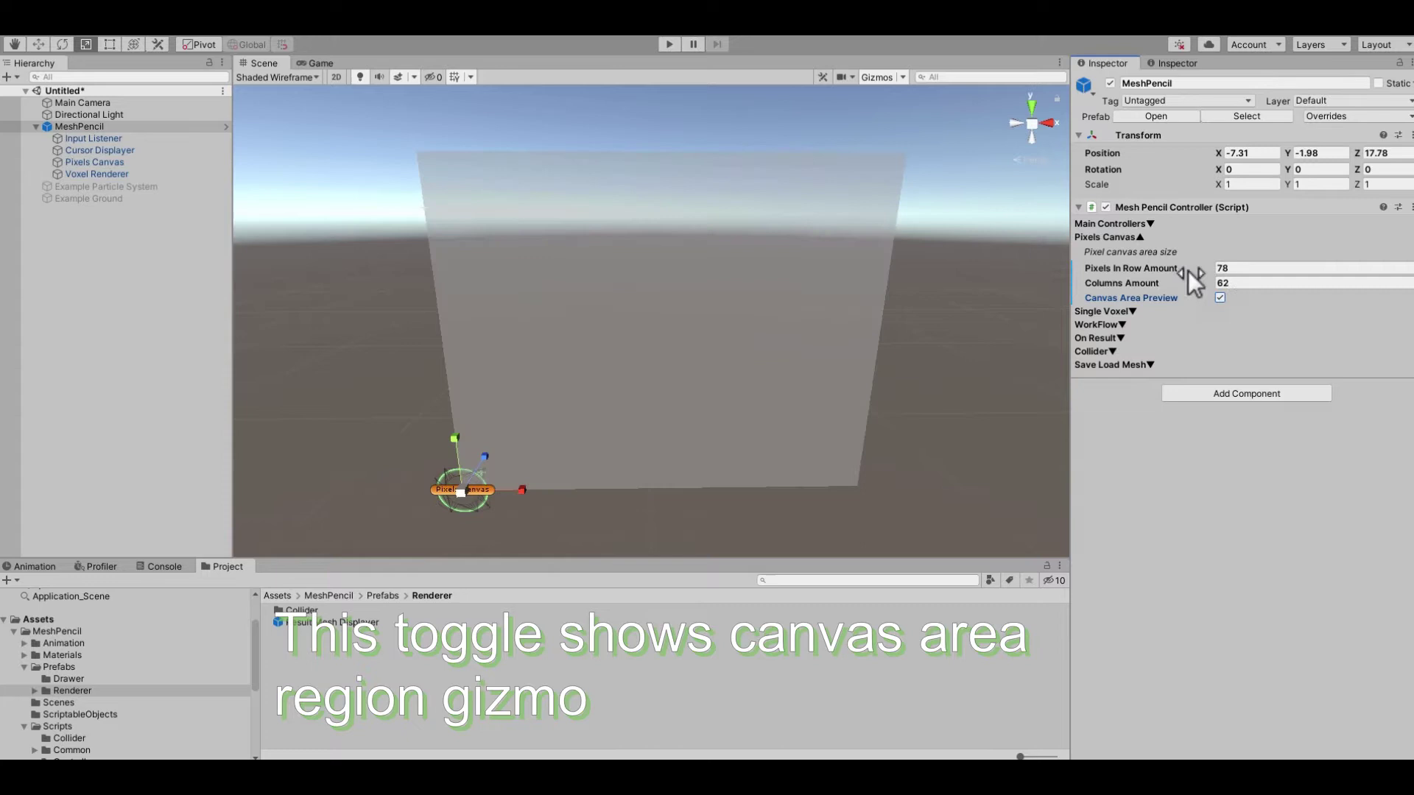
left_click(1137, 237)
Set the single voxel Scale to 0.1.
left_click(1132, 251)
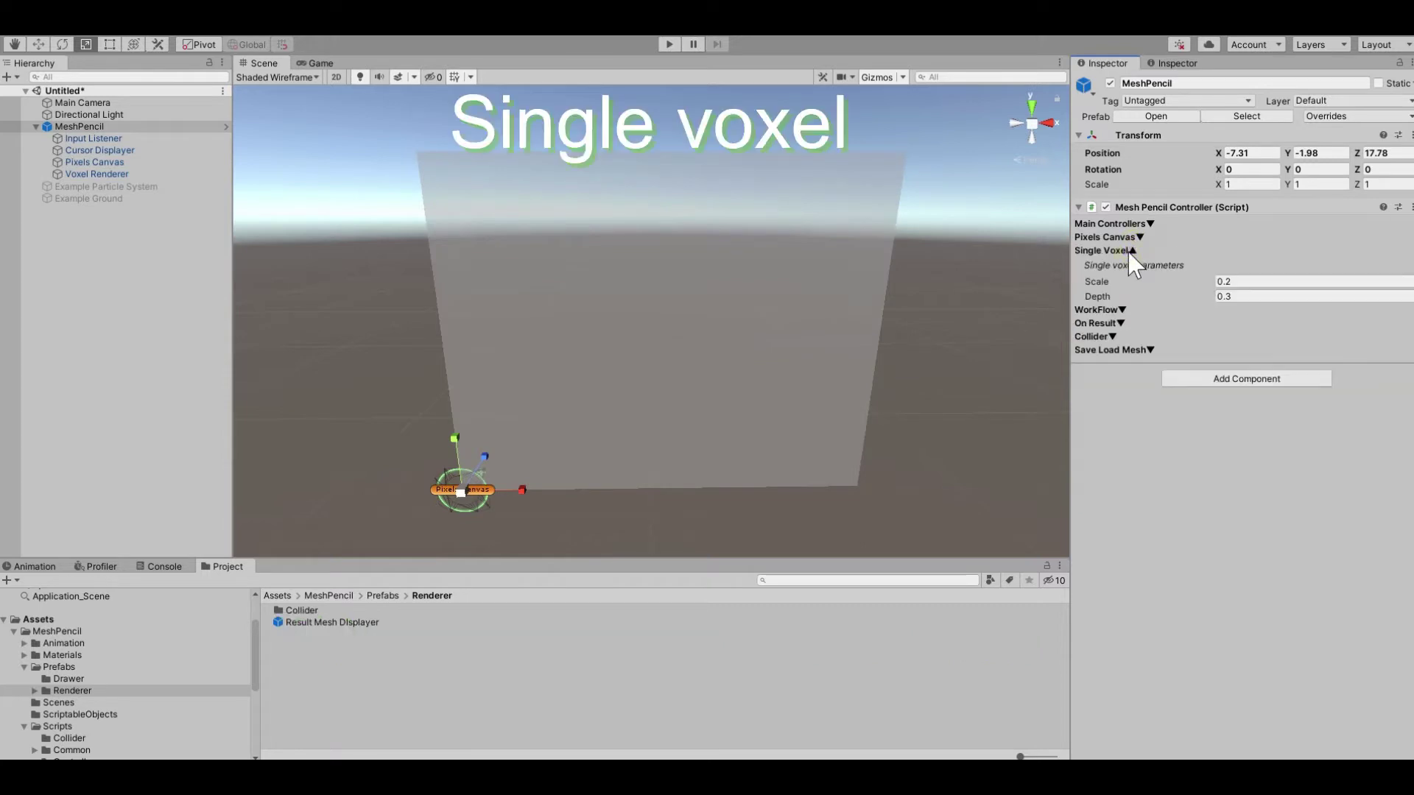
left_click_drag(1172, 280, 1174, 281)
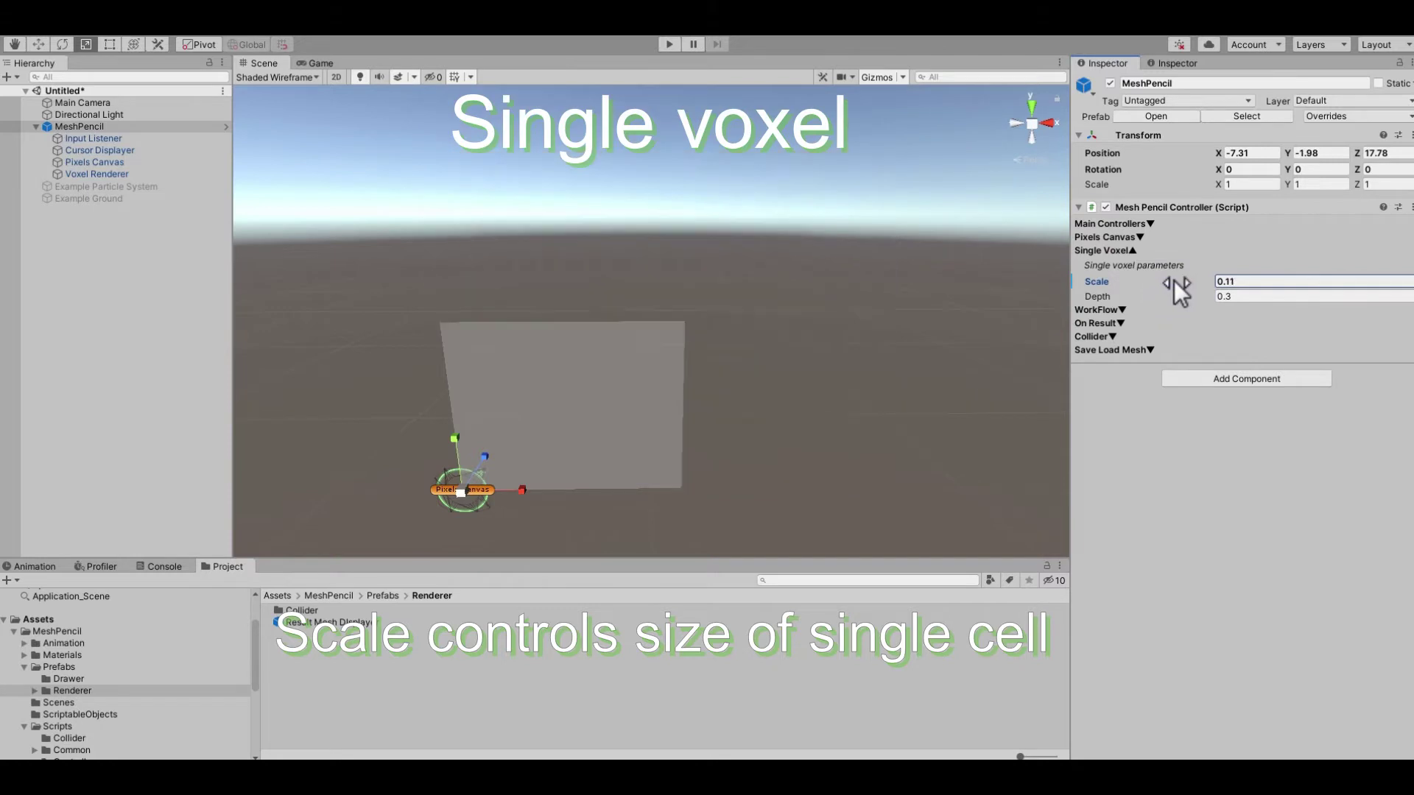
left_click(1229, 282)
key("Delete")
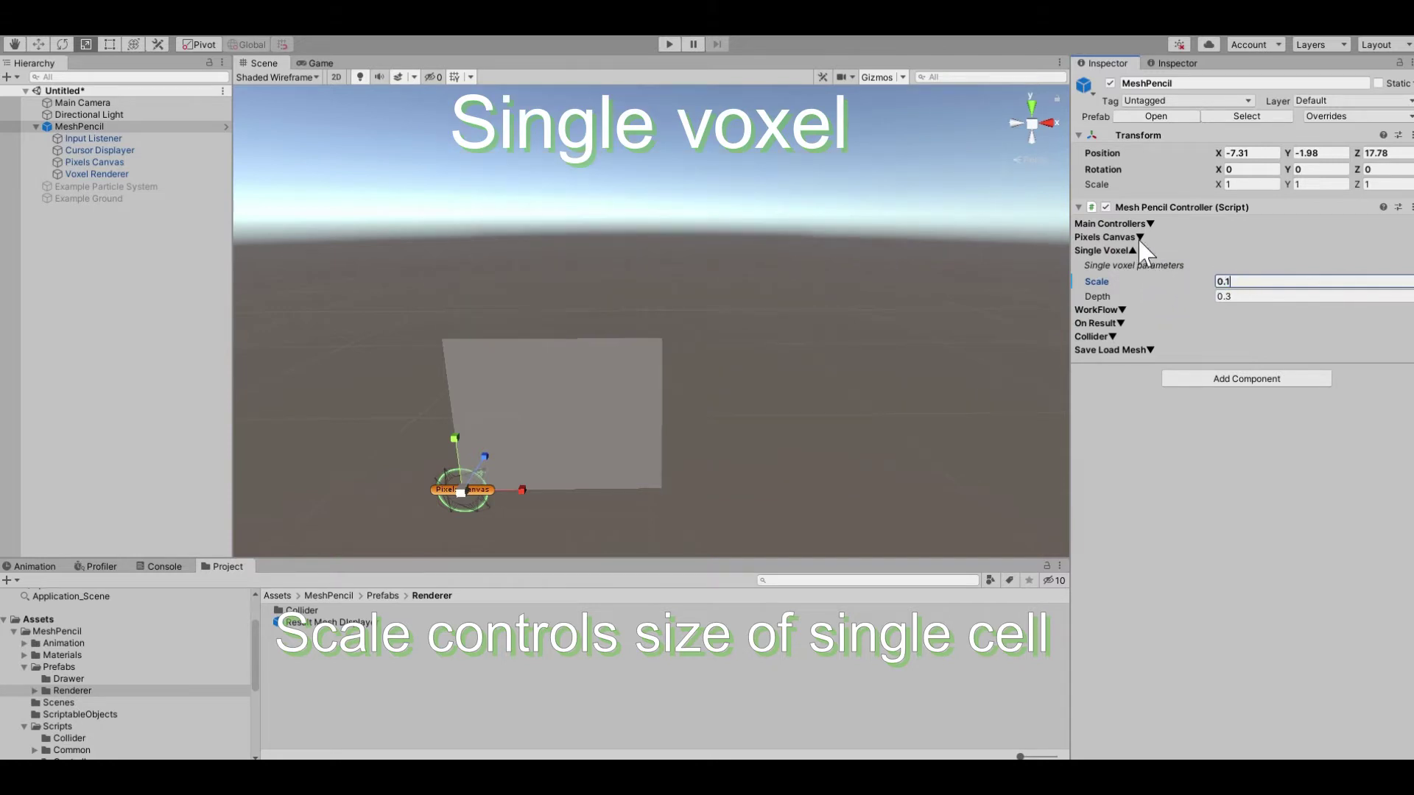
Set the pixels canvas to 5 pixels per row and 5 columns.
left_click(1139, 237)
left_click(1247, 284)
type("62")
key("Return")
type("5")
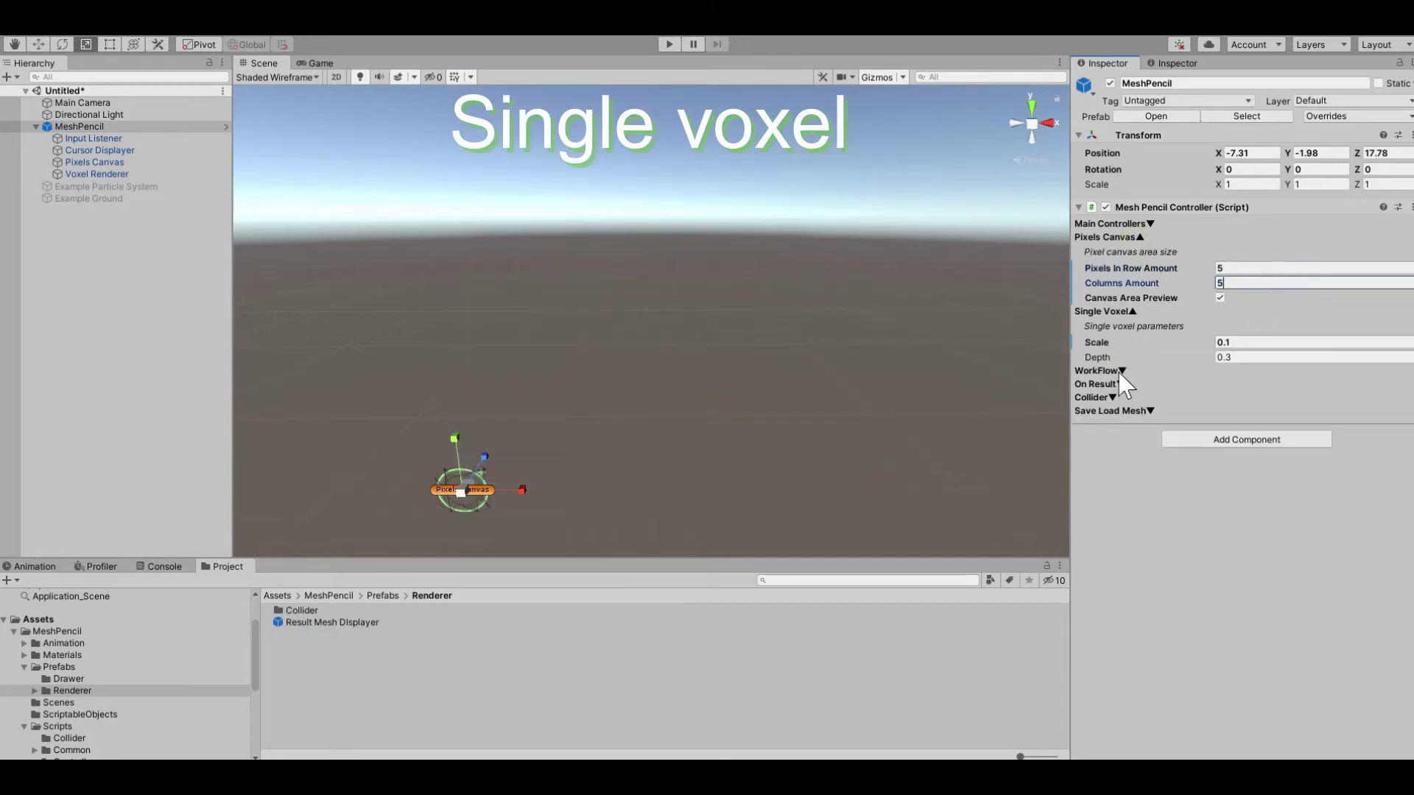
Set the single voxel Scale to 2 and test the enlarged cells by painting some in play mode.
left_click(1245, 342)
type("1")
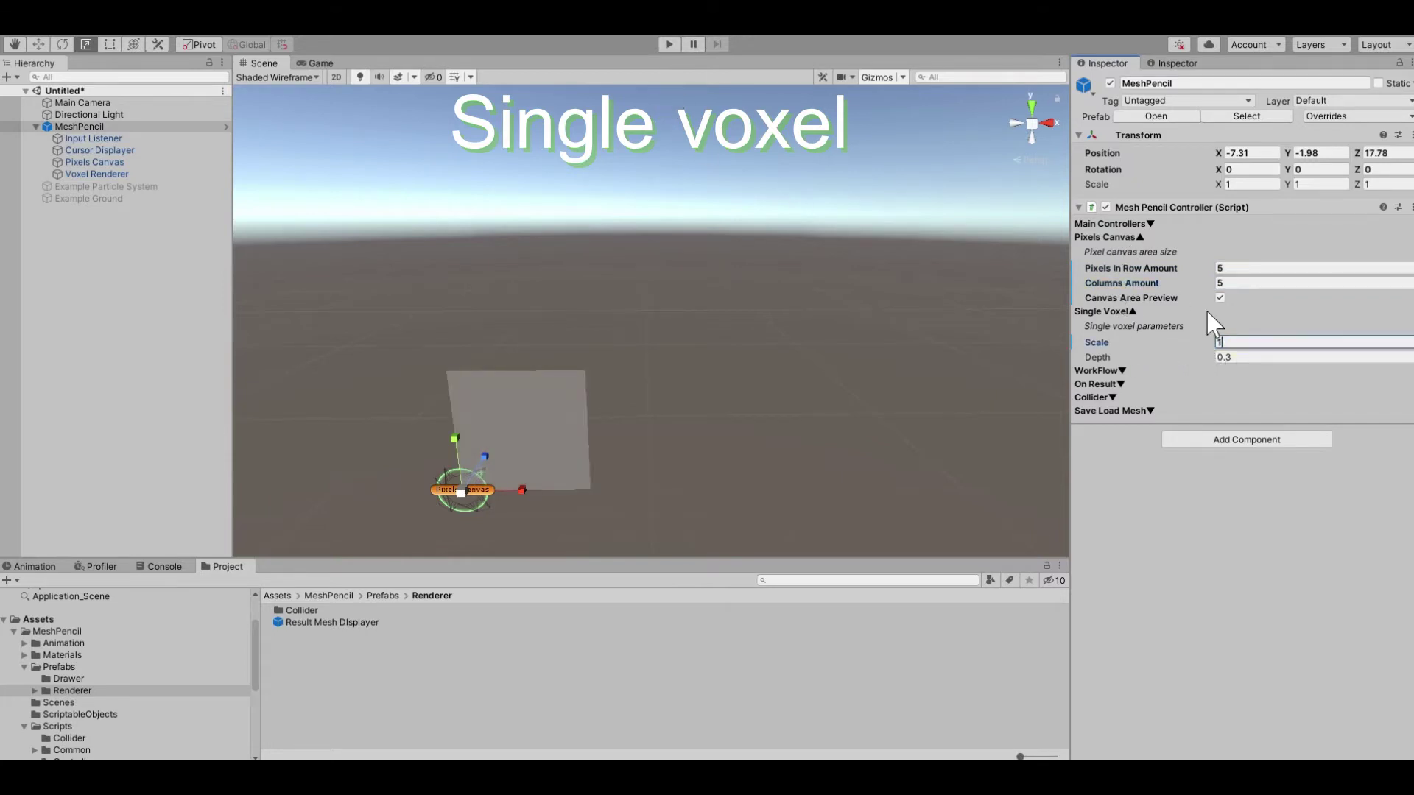
key("BackSpace")
type("2")
left_click(667, 44)
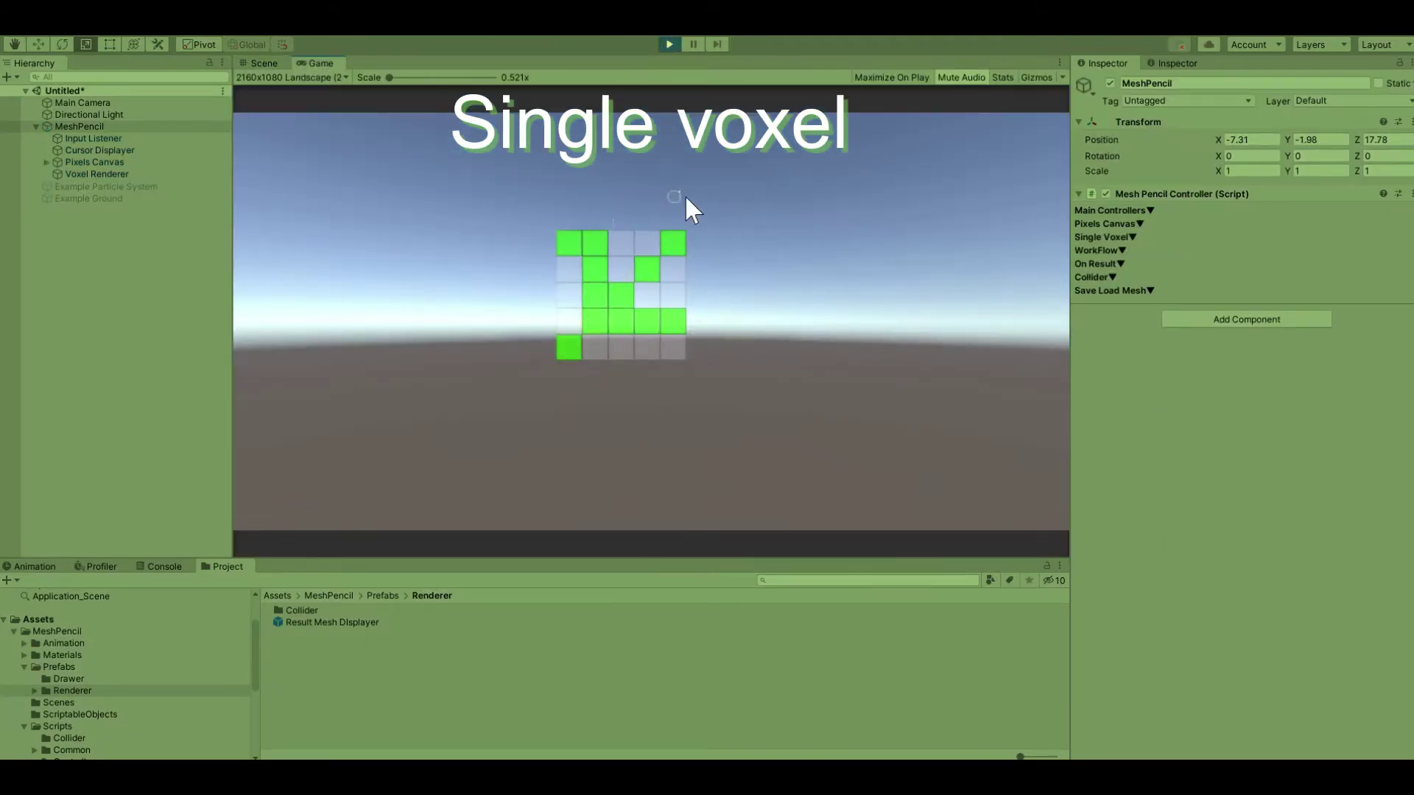
left_click(669, 43)
Set the single voxel Scale to 0.2.
left_click(1119, 250)
left_click(1244, 282)
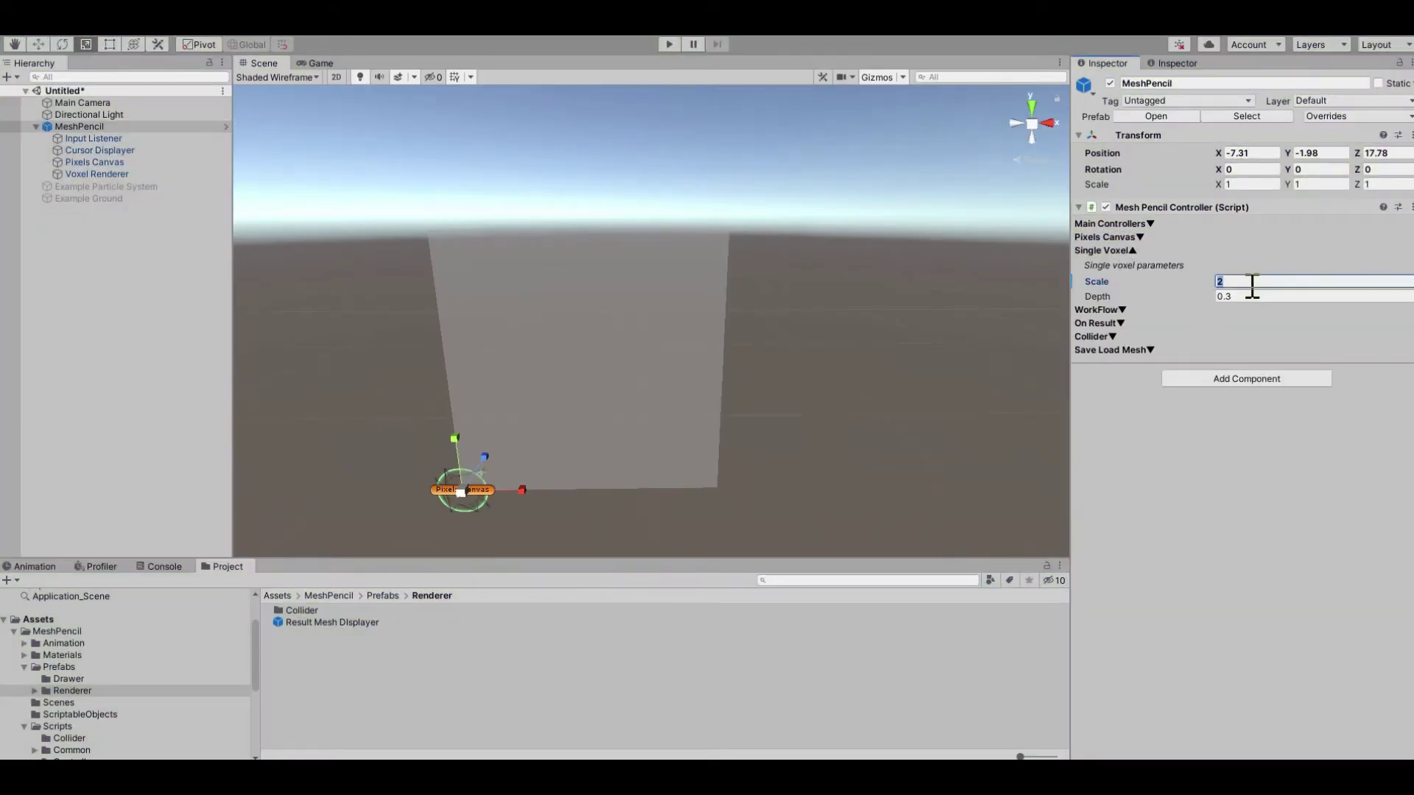
type("0.2")
Set the pixels canvas to 102 pixels per row and 70 columns.
left_click(1108, 236)
left_click(1243, 268)
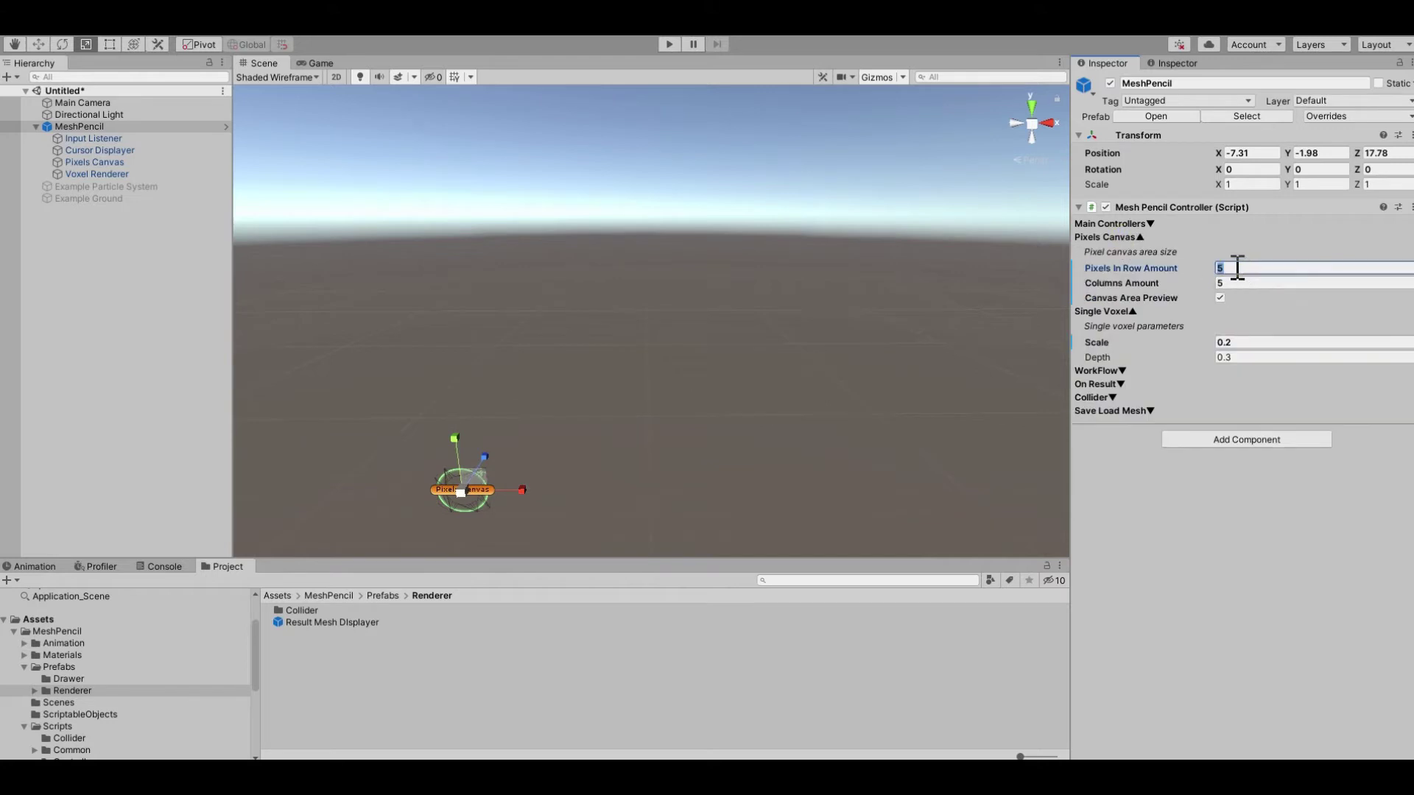
type("60")
left_click(1216, 282)
type("70")
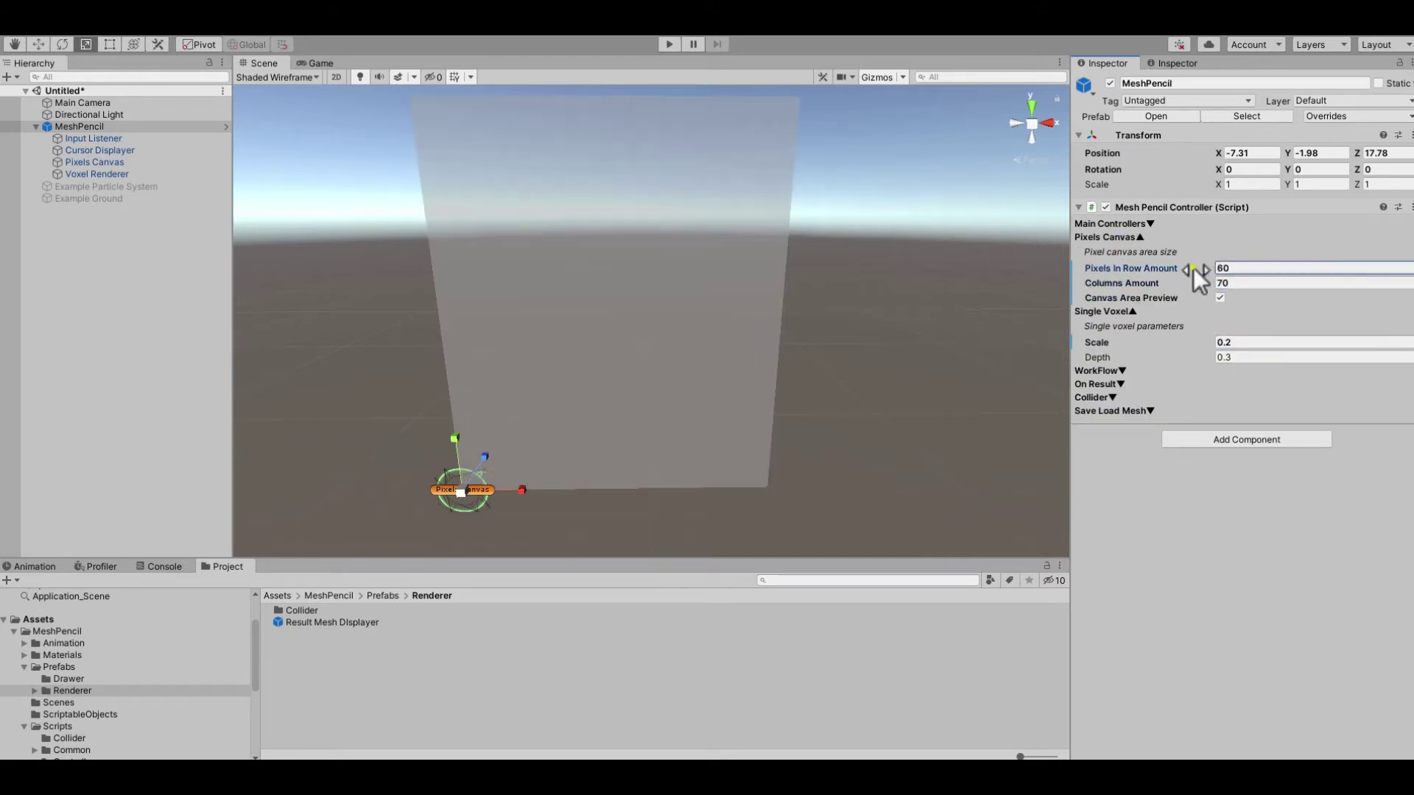
left_click_drag(1194, 270, 854, 147)
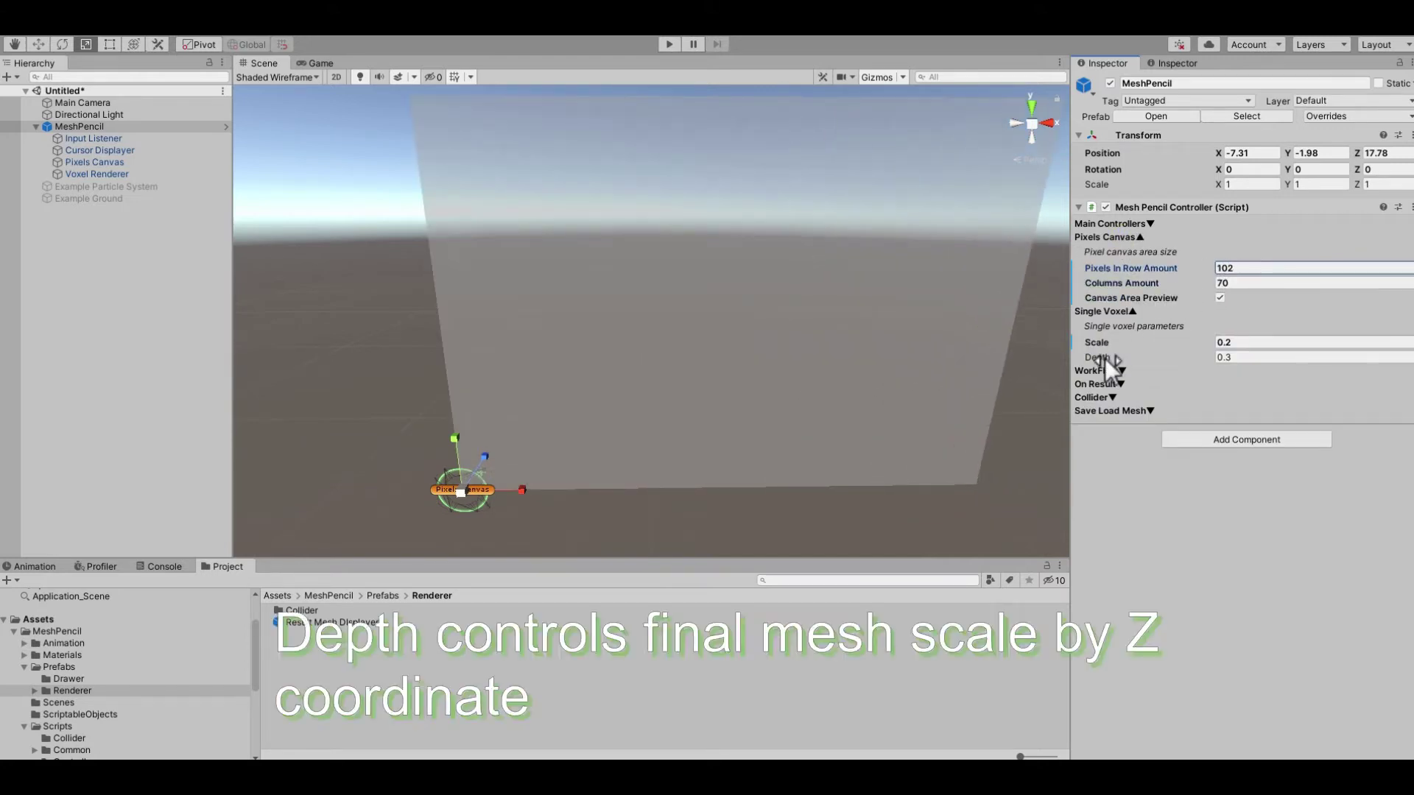
Set the single voxel Depth of the MeshPencil controller to 1.
left_click_drag(1105, 358, 1106, 360)
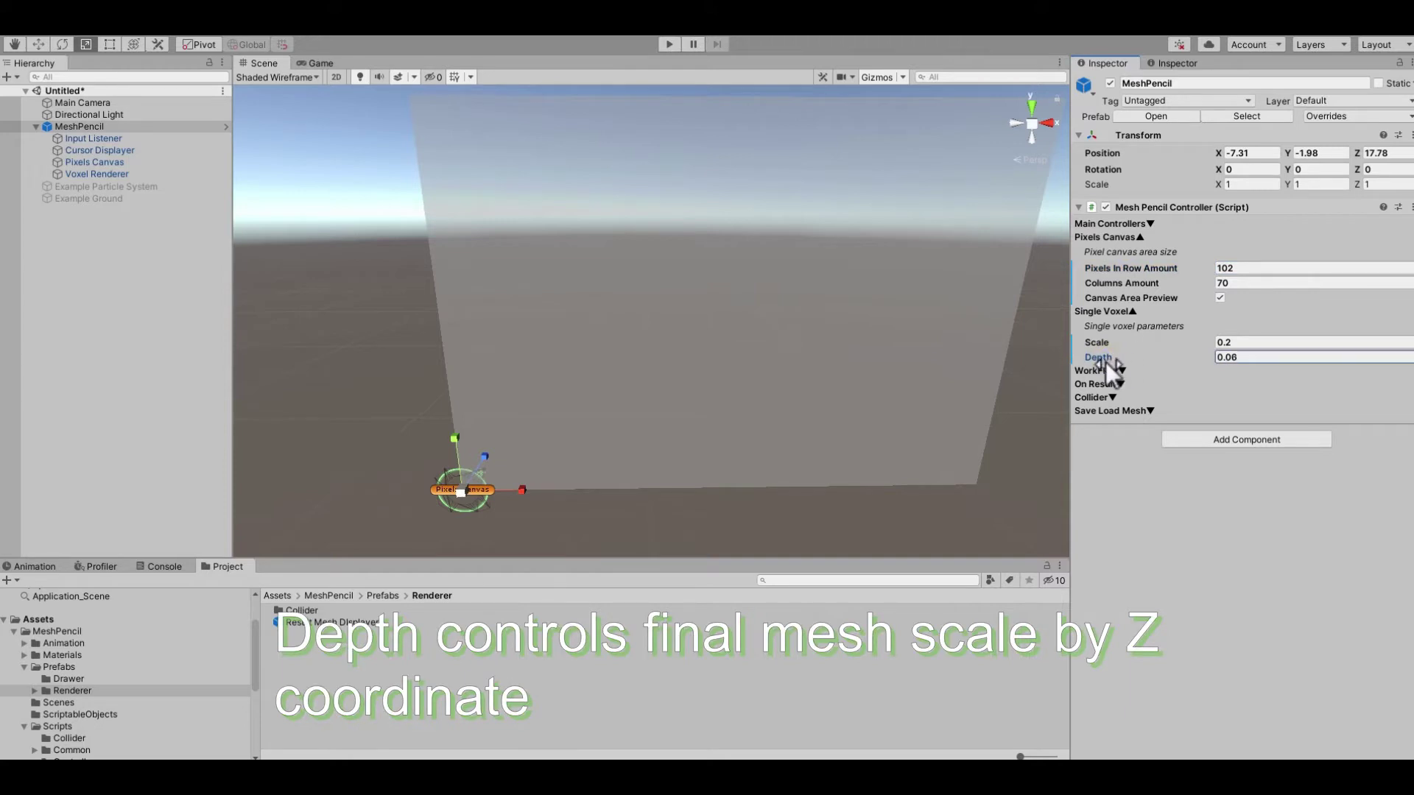
double_click(1228, 357)
type("1")
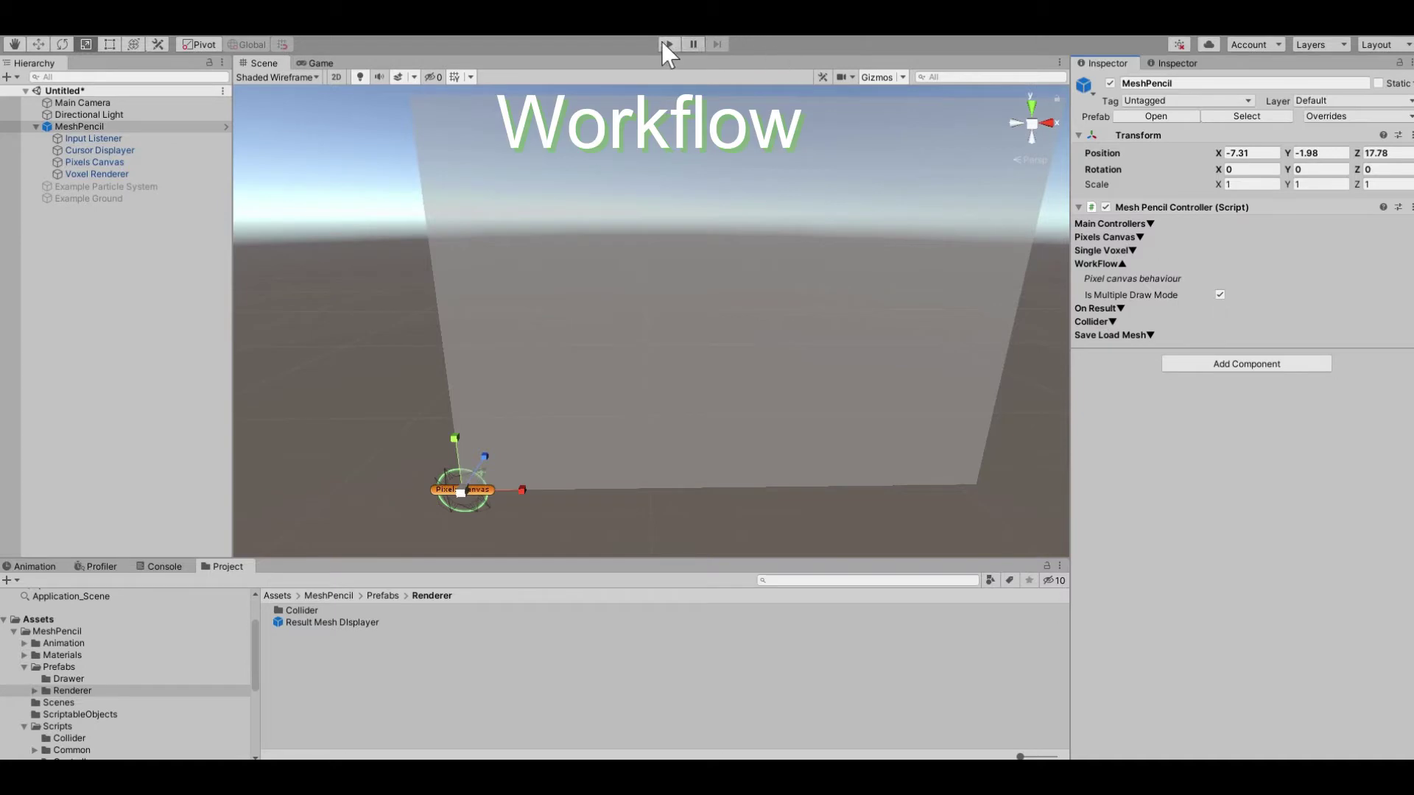
Test drawing on the canvas in play mode with Is Multiple Draw Mode enabled, and again after disabling that option.
left_click(669, 44)
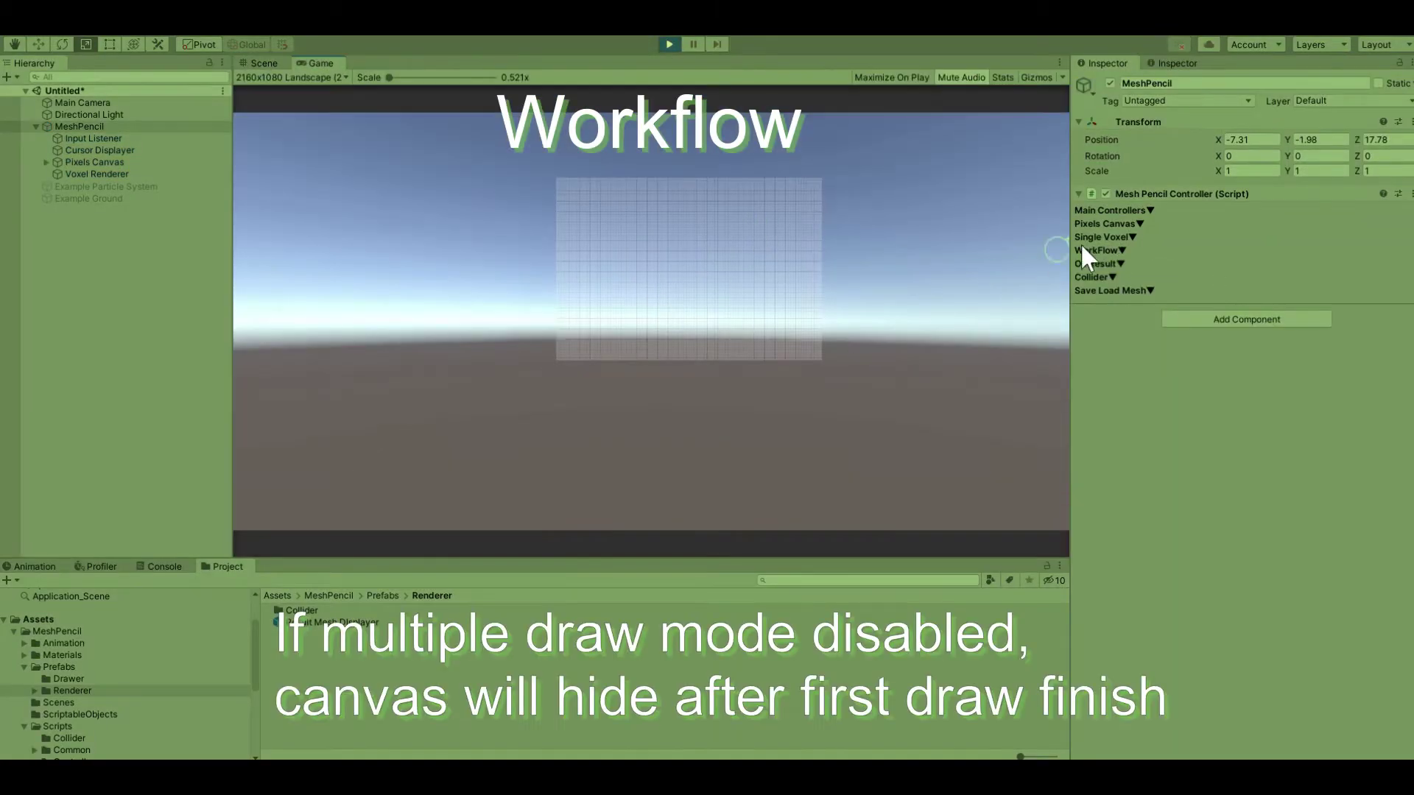
mouse_move(623, 276)
left_mouse_down()
mouse_move(730, 227)
mouse_move(737, 241)
mouse_move(685, 231)
mouse_move(768, 214)
left_mouse_up()
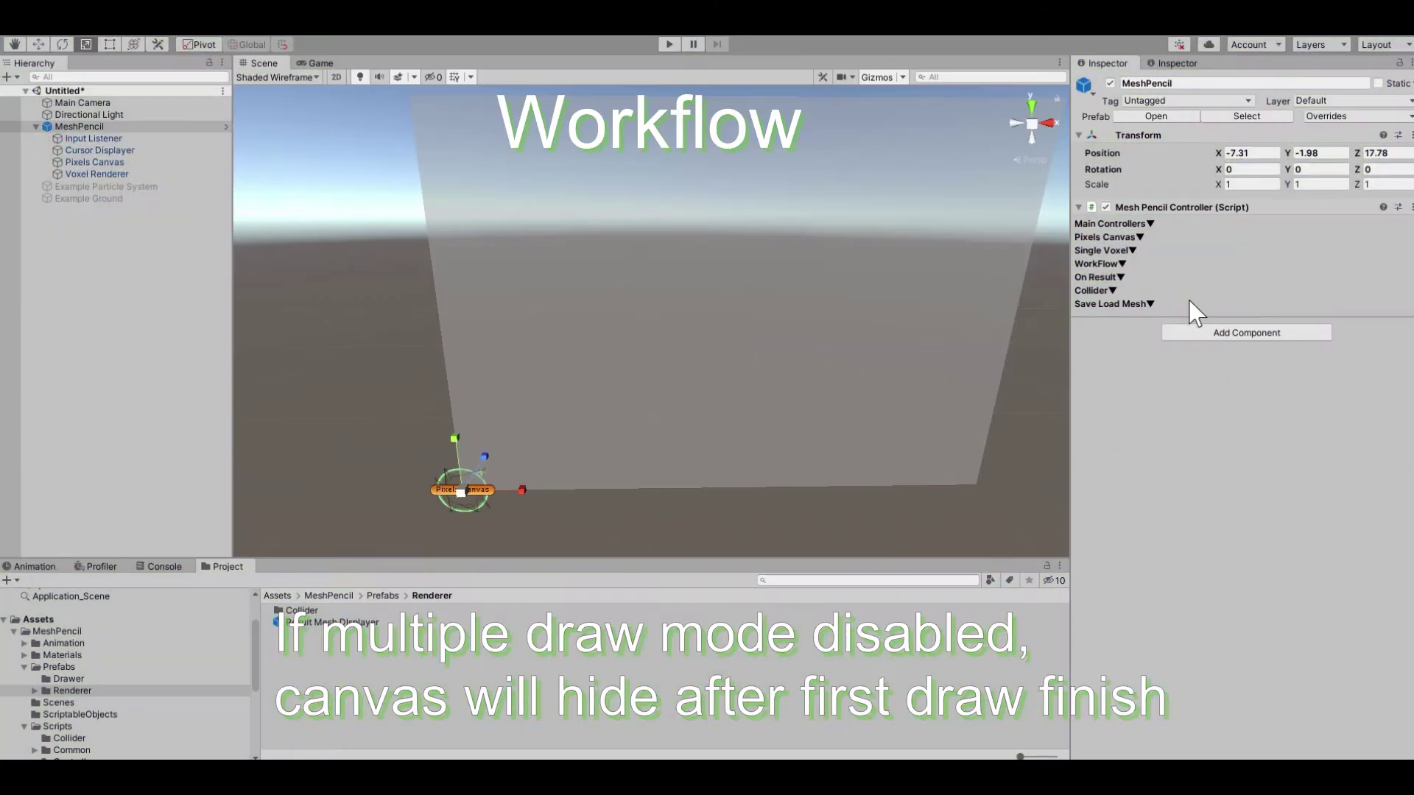
left_click(1097, 263)
left_click(1220, 295)
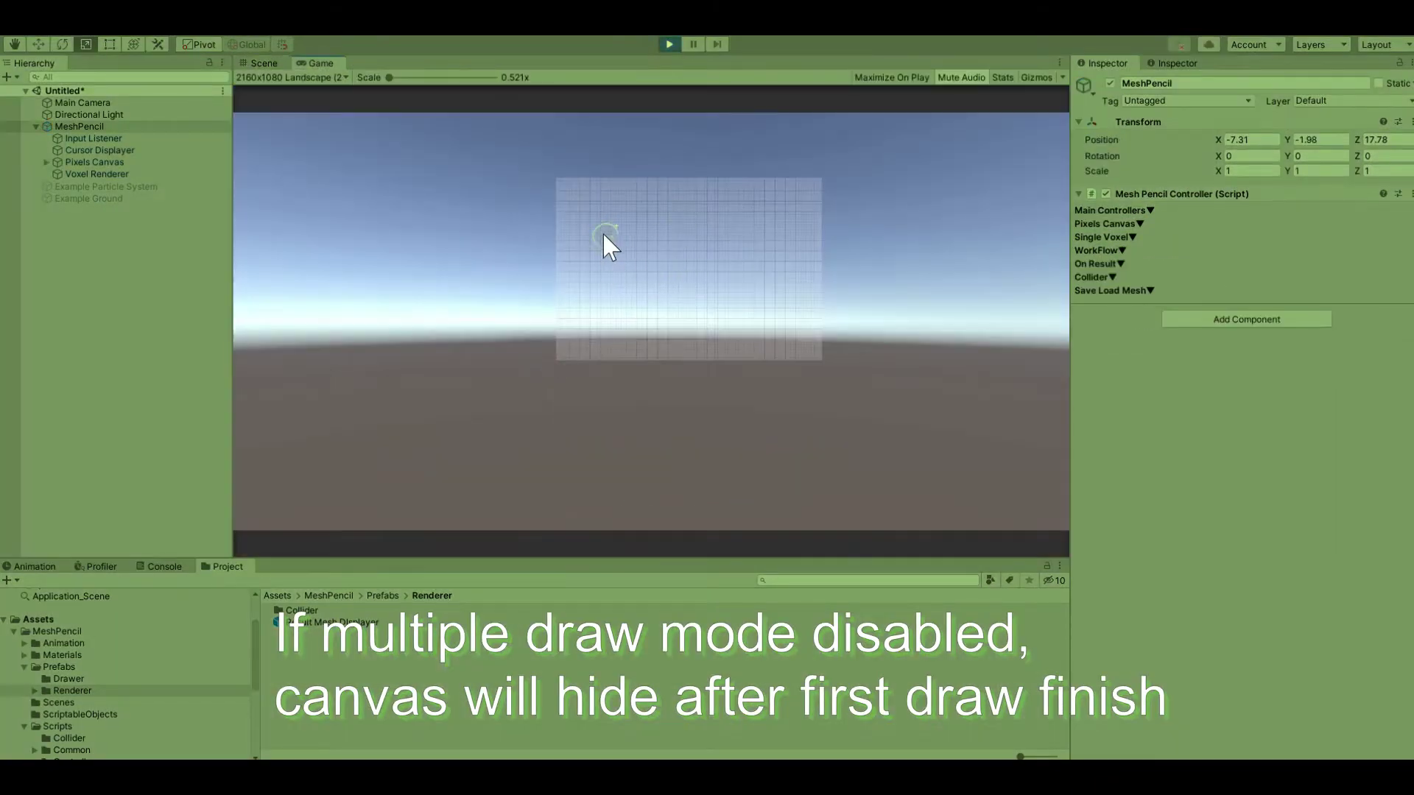
left_click_drag(817, 255, 822, 256)
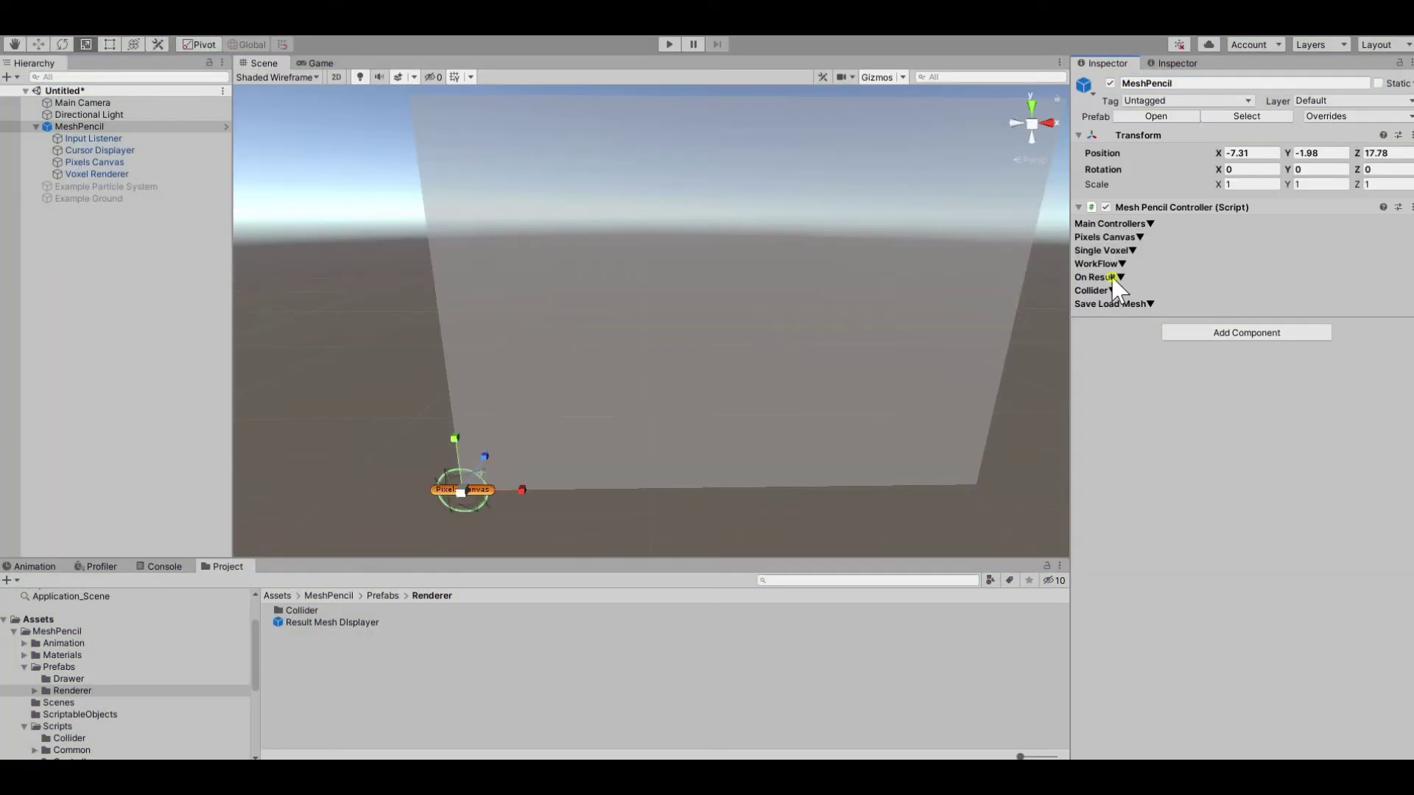
Add a Halo component with red colour and size 10.18 to the result mesh prefab referenced in the On Result settings.
left_click(1113, 278)
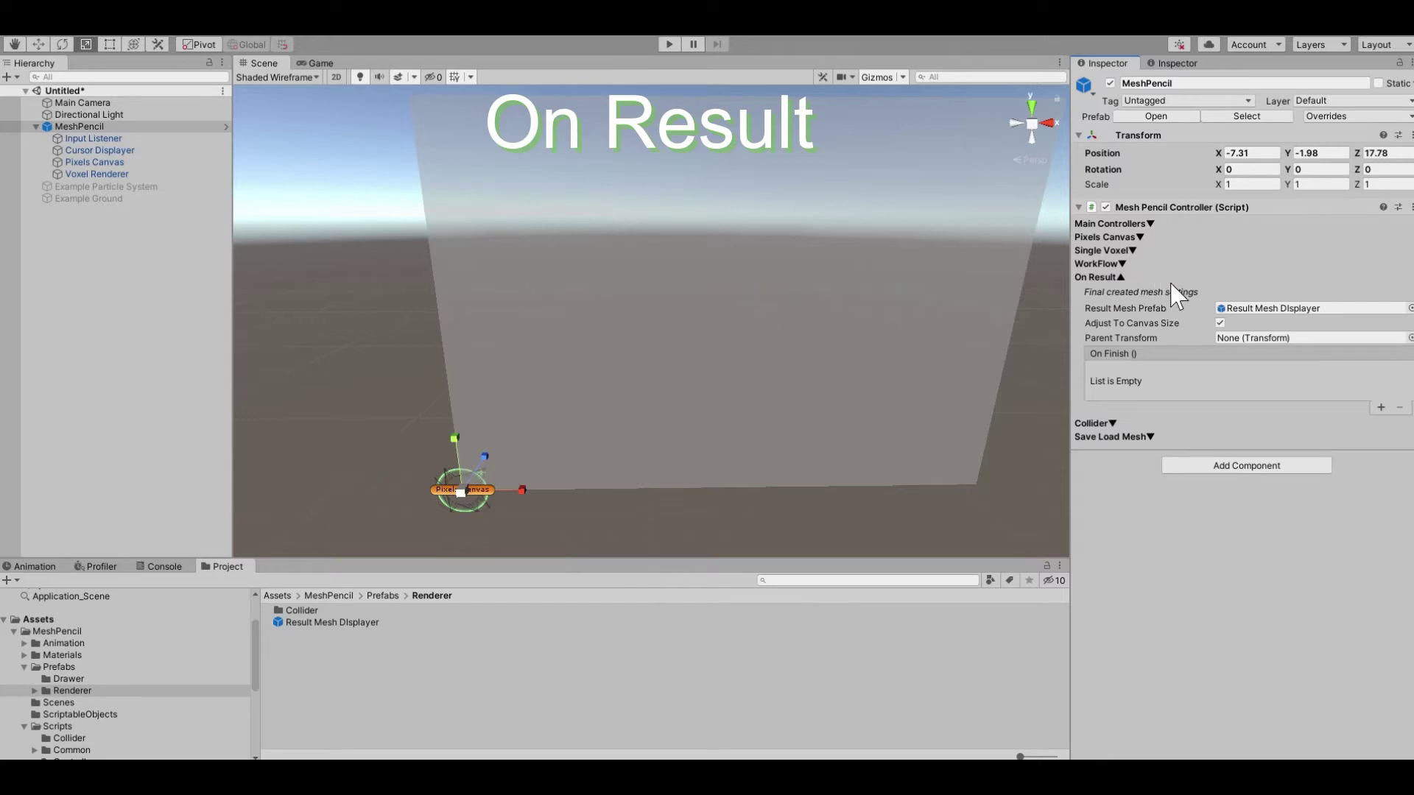
left_click(1257, 312)
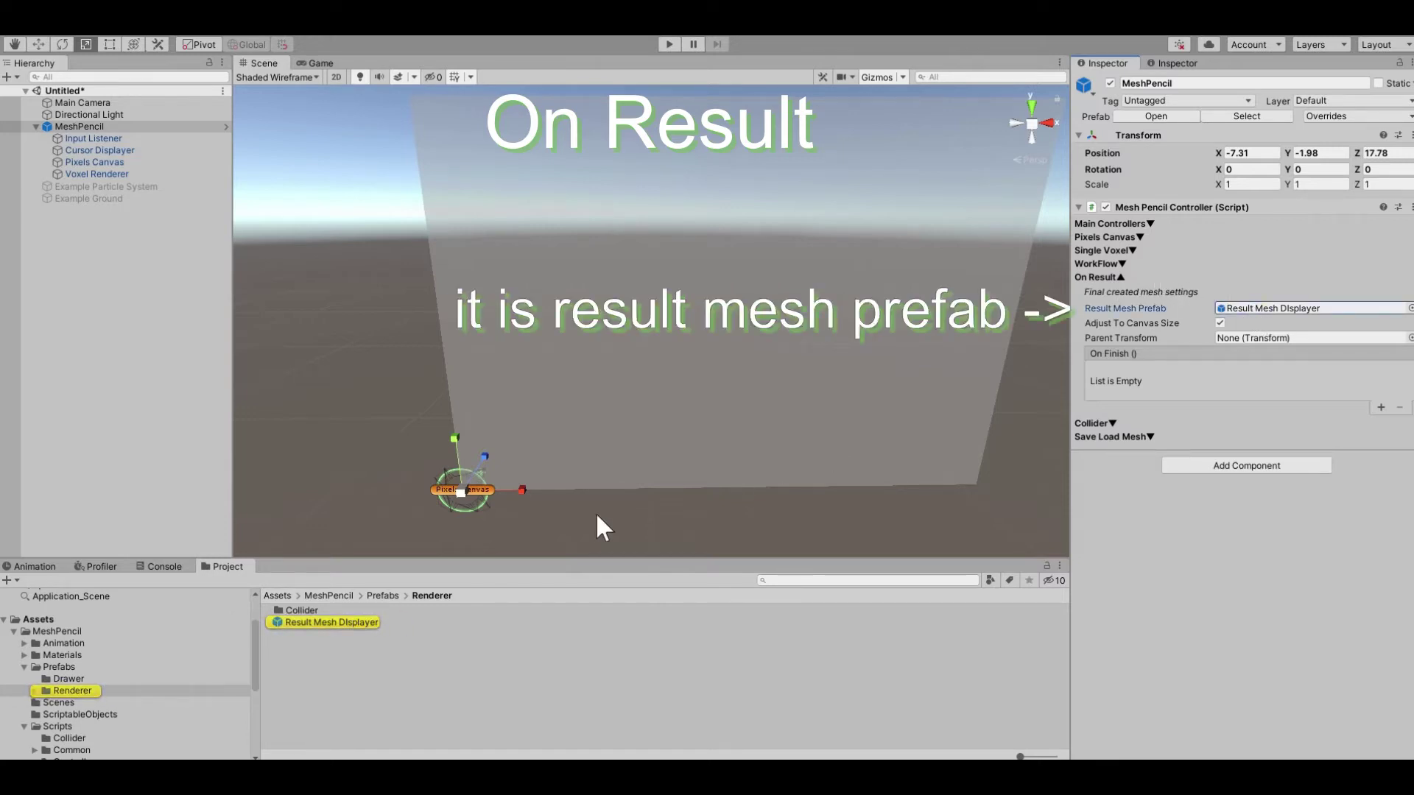
left_click(355, 626)
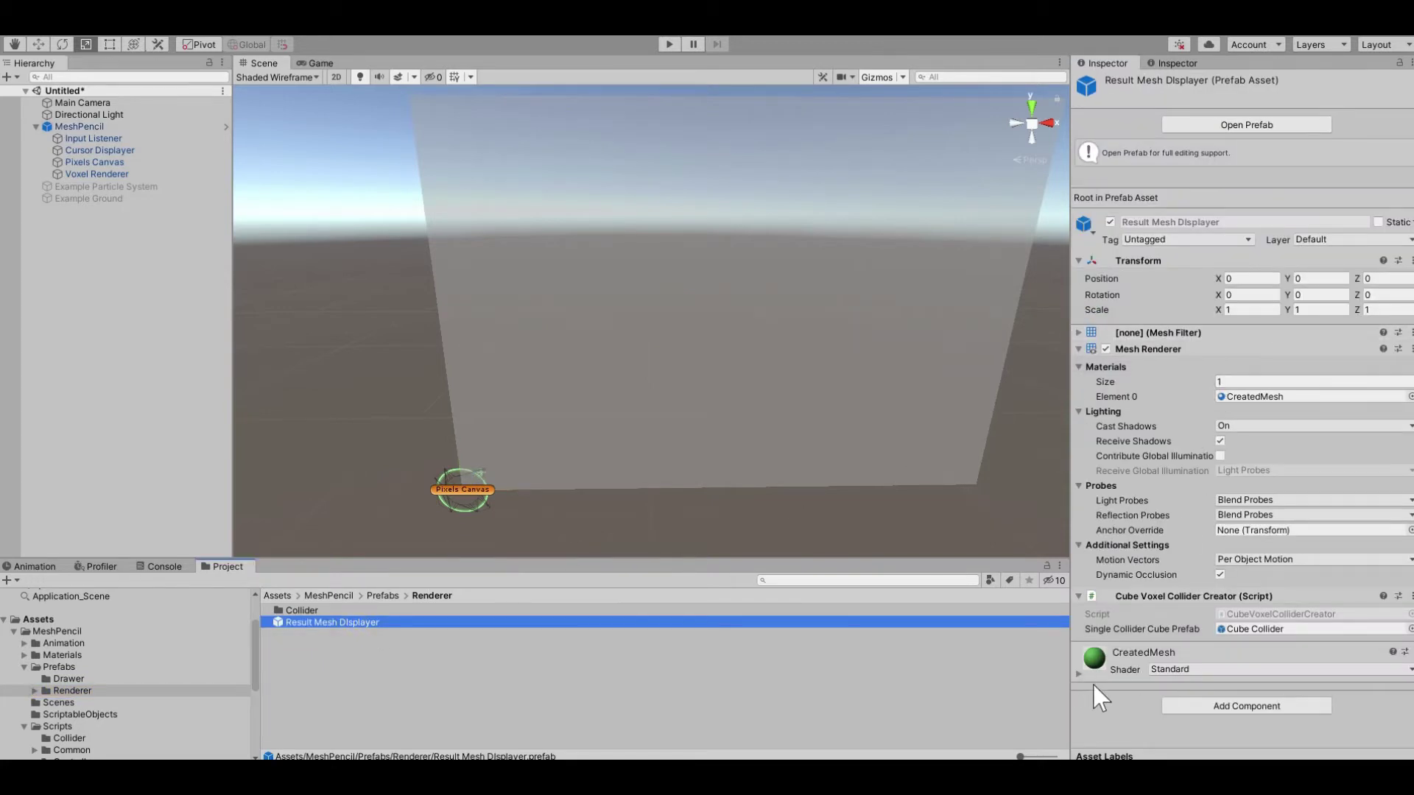
left_click(1197, 709)
type("h")
key("Return")
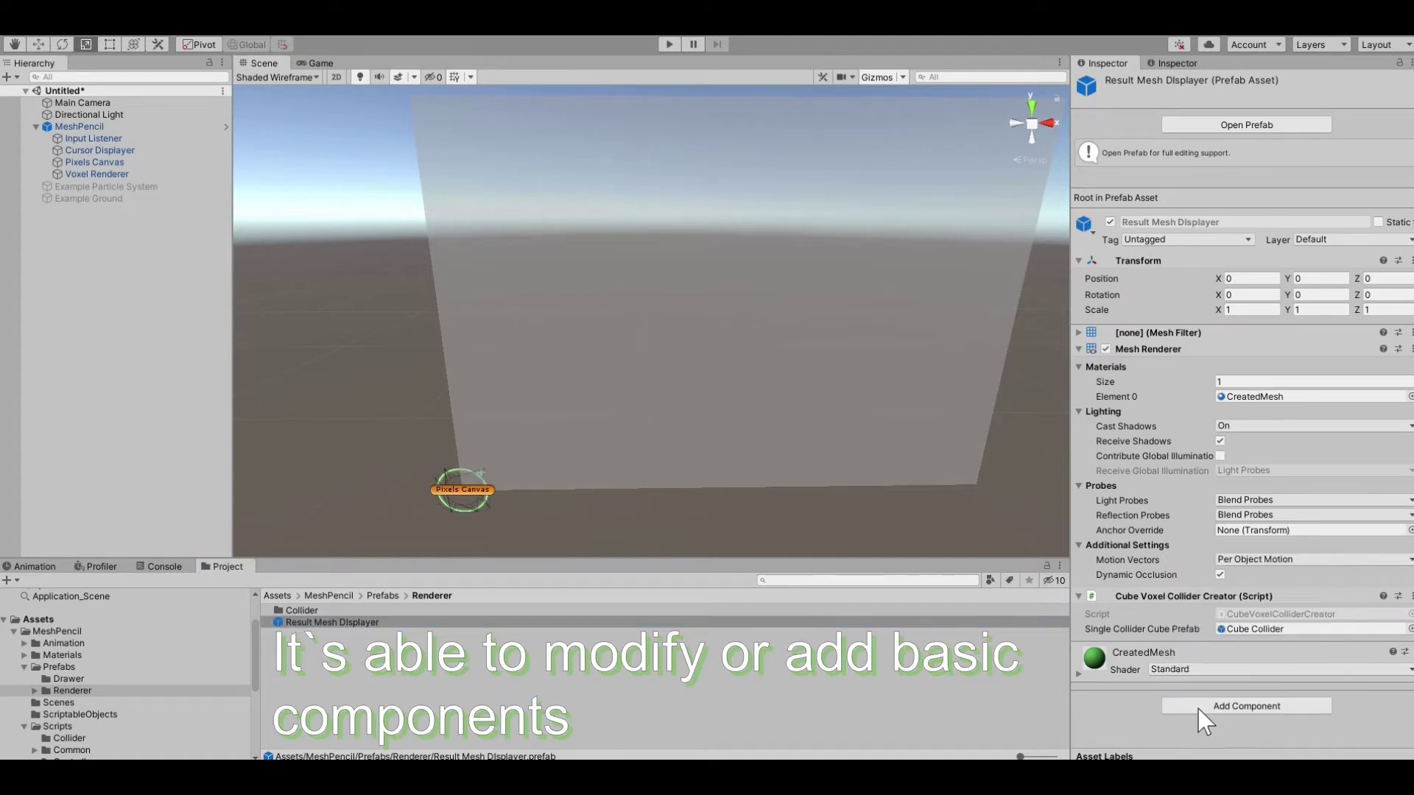
left_click(1260, 668)
key("Escape")
left_click_drag(1273, 681, 1303, 681)
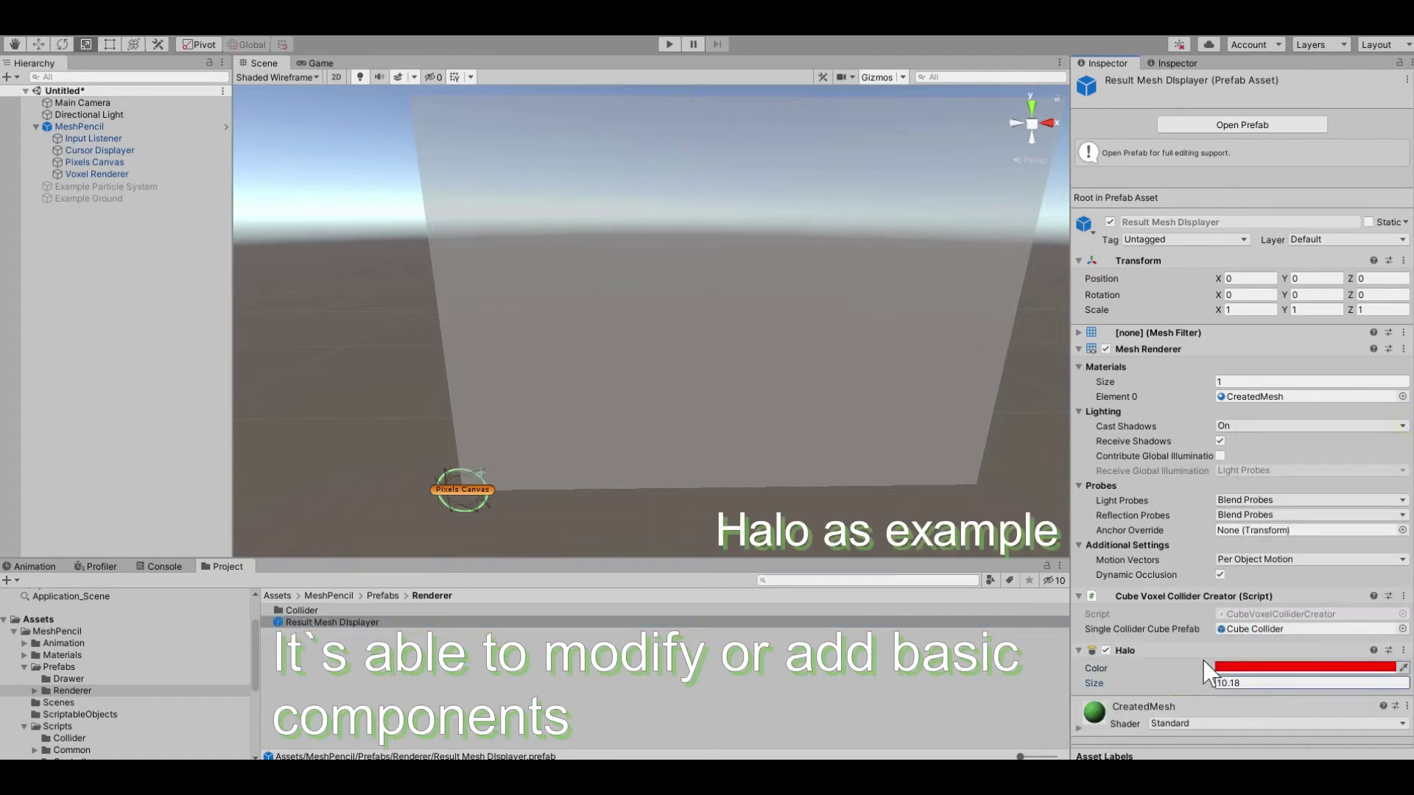
Draw some shapes in play mode, pause, and inspect the generated mesh clone and its halo in the scene.
left_click(669, 44)
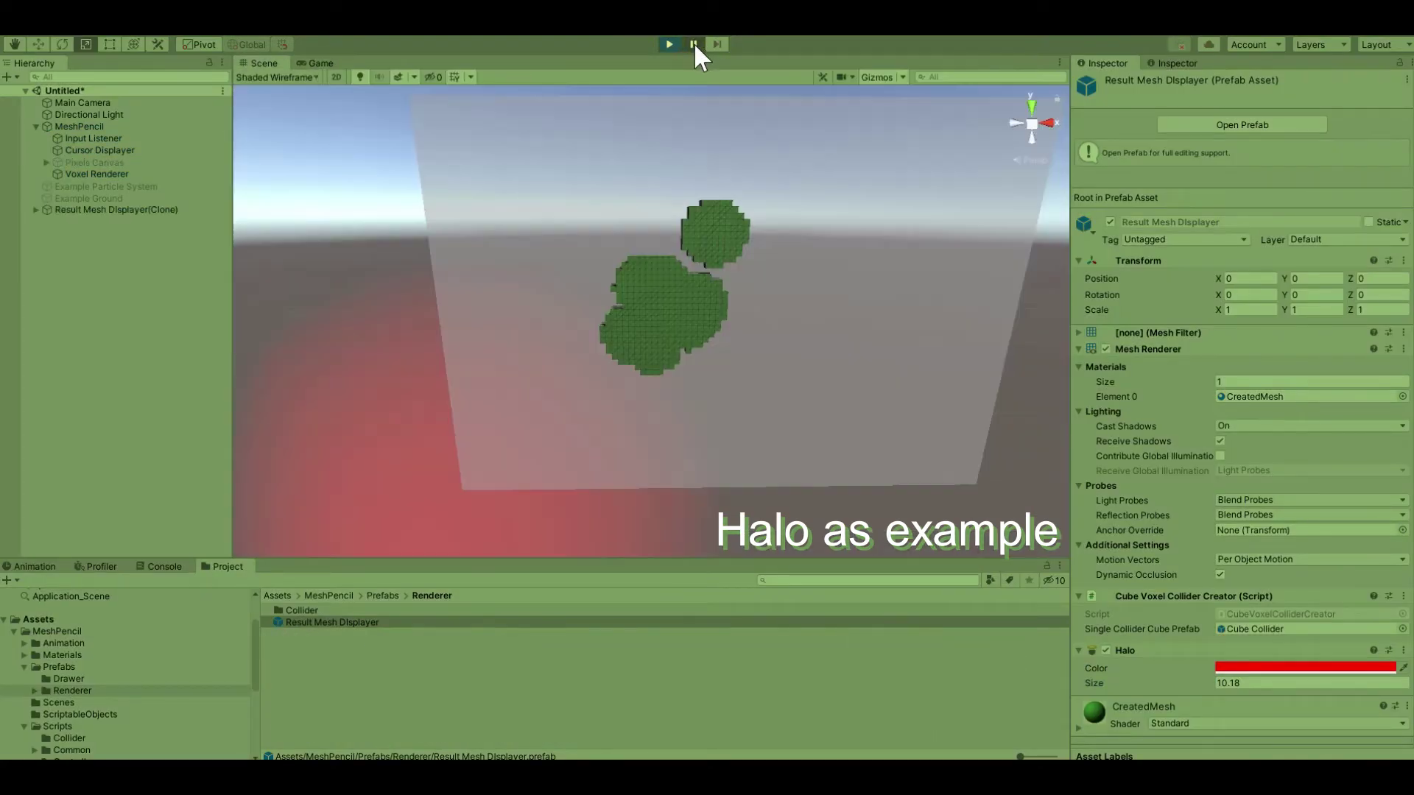
left_click(77, 211)
double_click(77, 211)
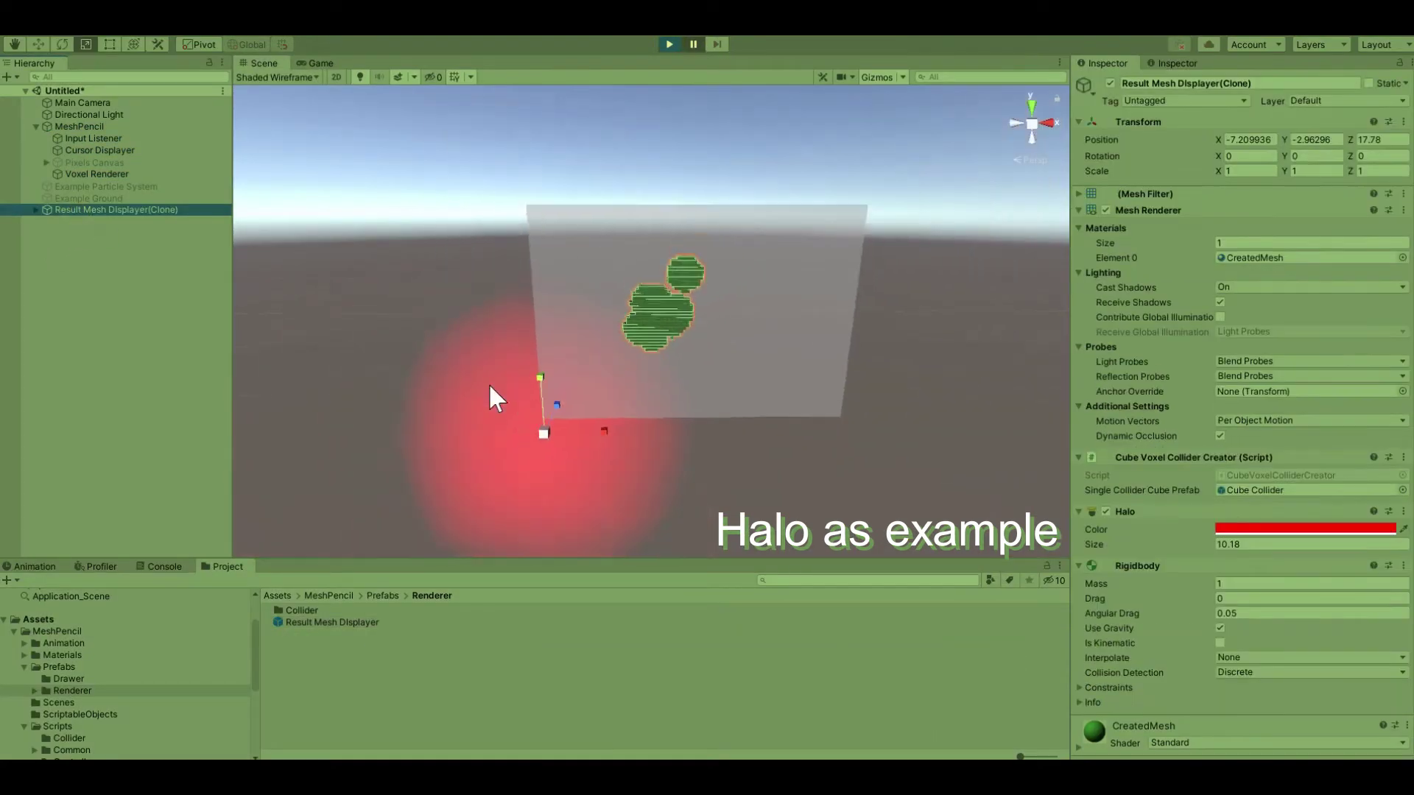
mouse_move(489, 390)
left_mouse_down("alt")
mouse_move(542, 460)
mouse_move(877, 319)
mouse_move(536, 431)
mouse_move(404, 381)
mouse_move(479, 418)
left_mouse_up("alt")
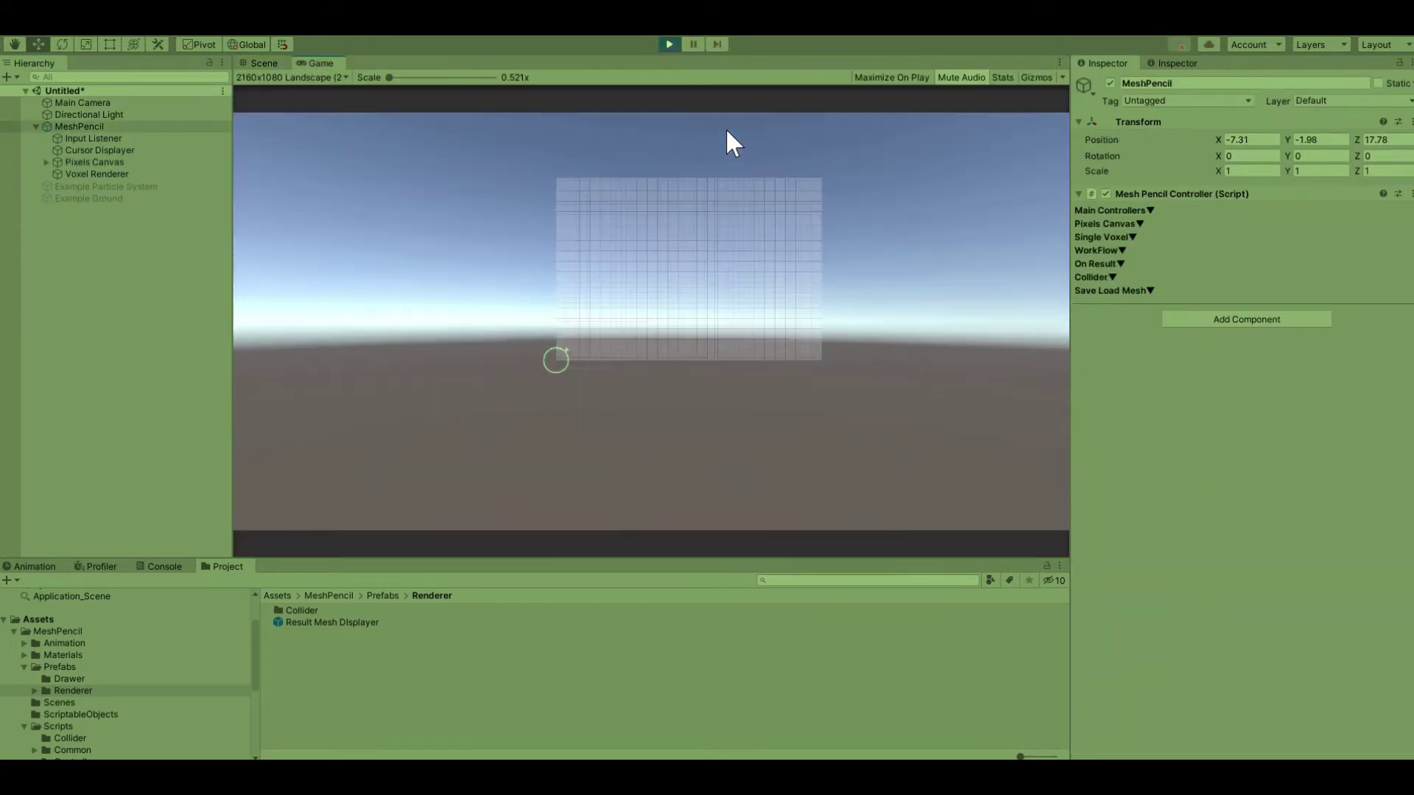
Disable Adjust To Canvas Size during play mode, draw an arch on the canvas, and inspect the resulting mesh in the paused scene.
left_click(1097, 265)
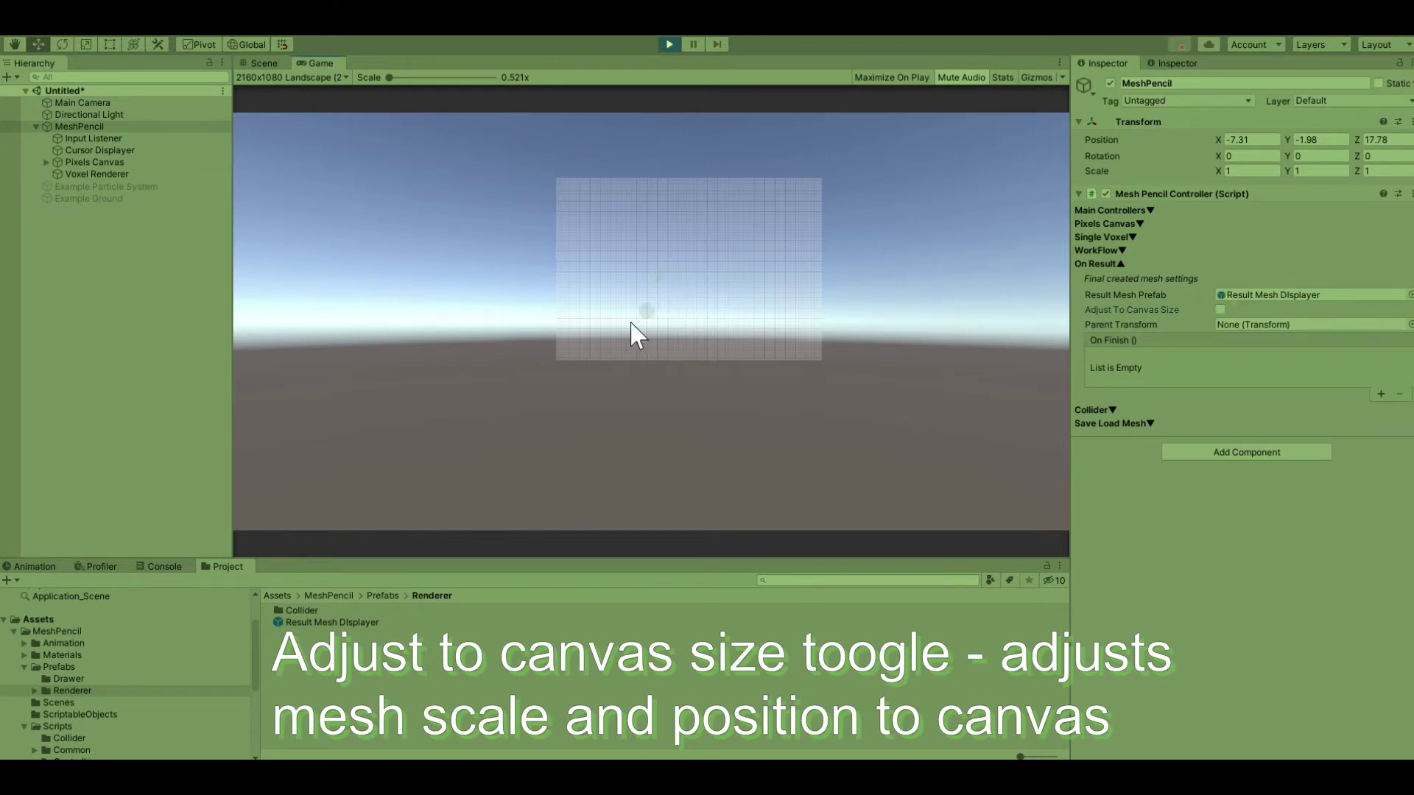
left_click_drag(718, 250, 752, 332)
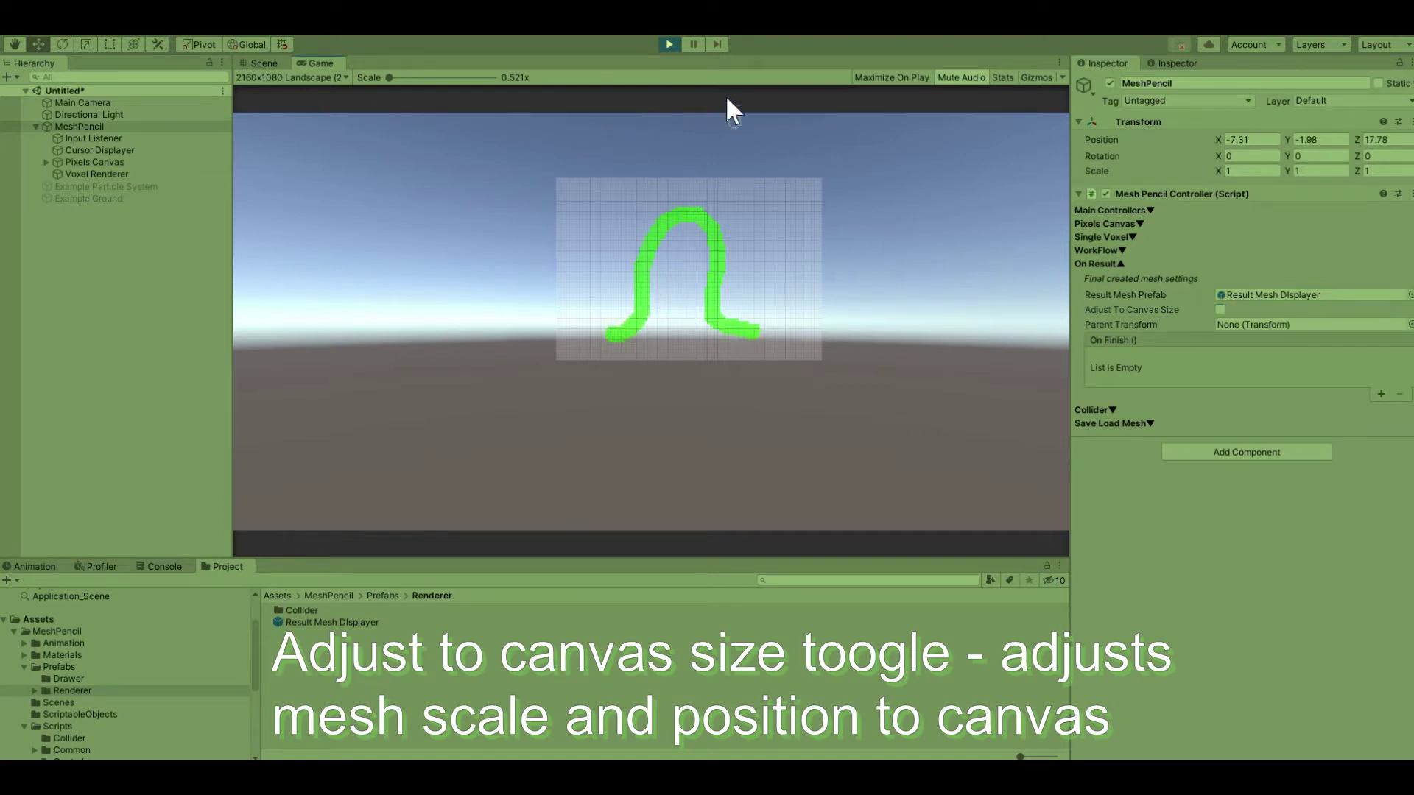
left_click(693, 44)
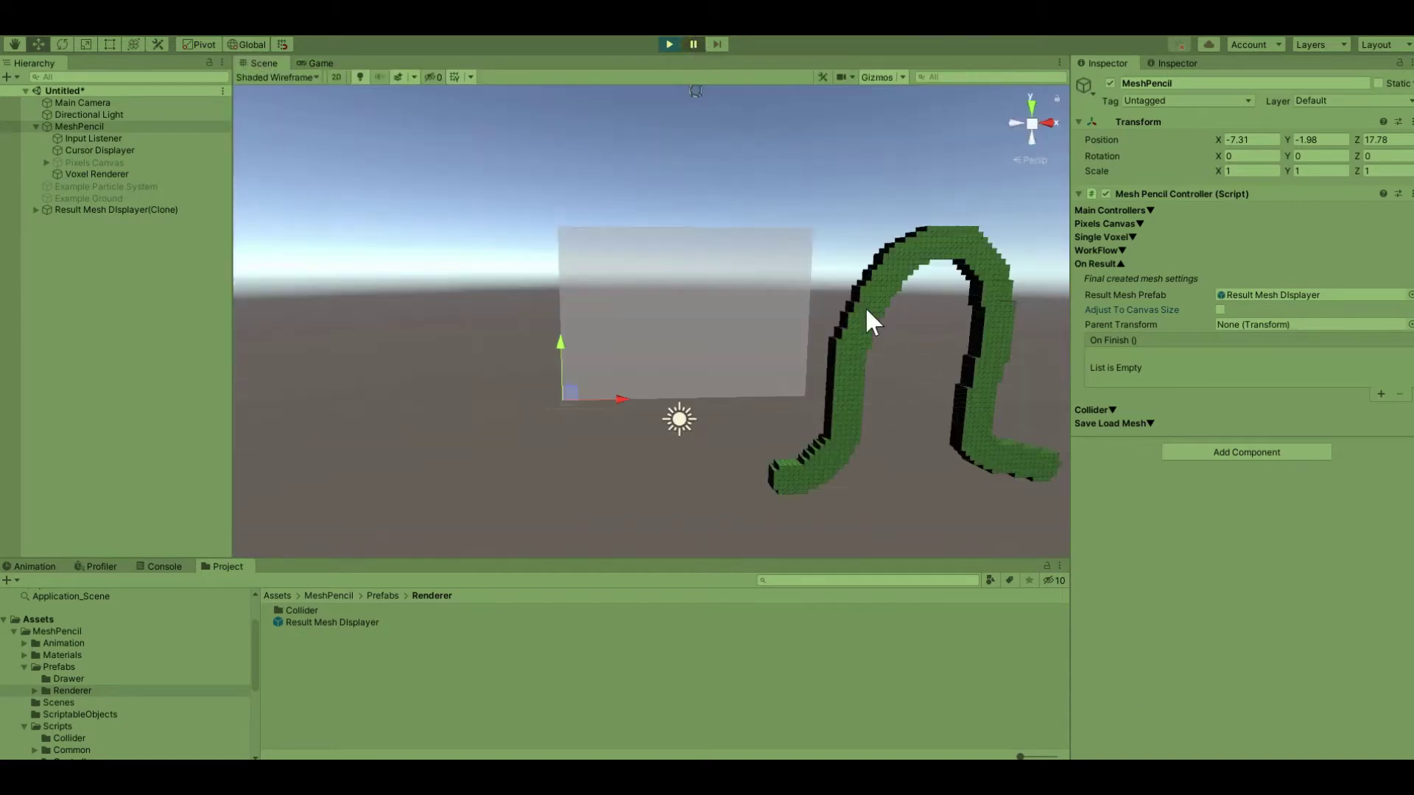
left_click_drag(817, 366, 772, 372, "alt")
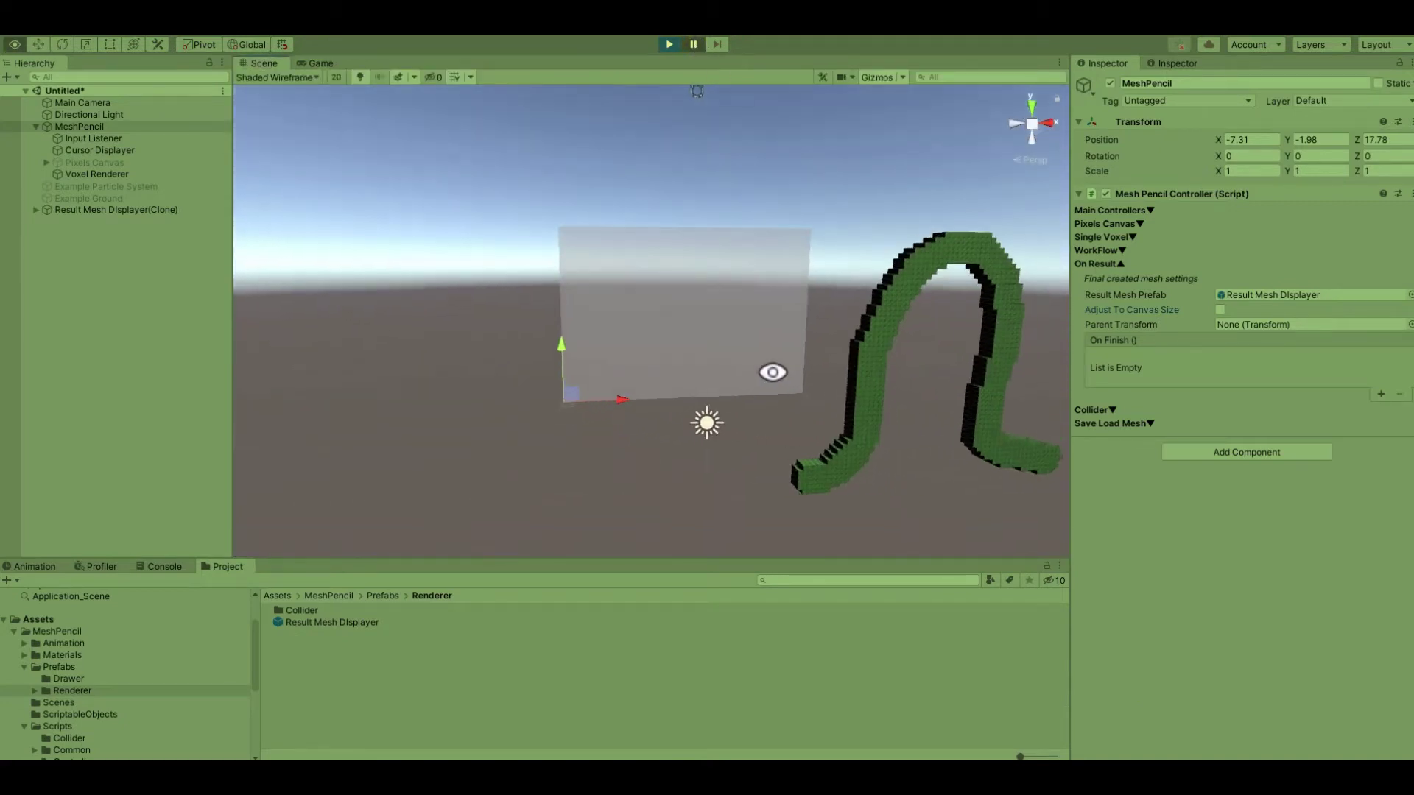
key("ctrl+p")
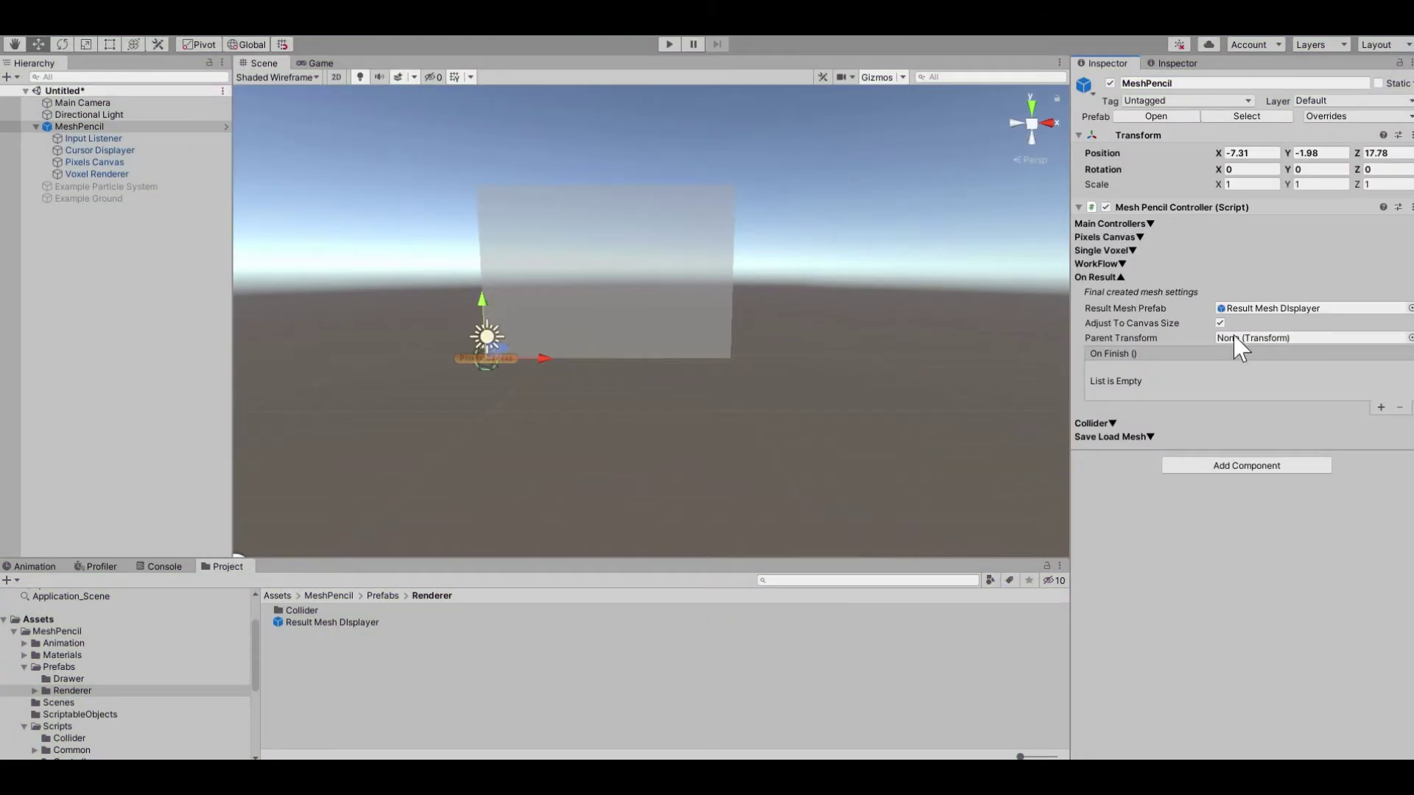
Create an empty object named Parent Of object and move it away from the canvas to about X 24.8, Y 0.9, Z 6.2.
right_click(85, 250)
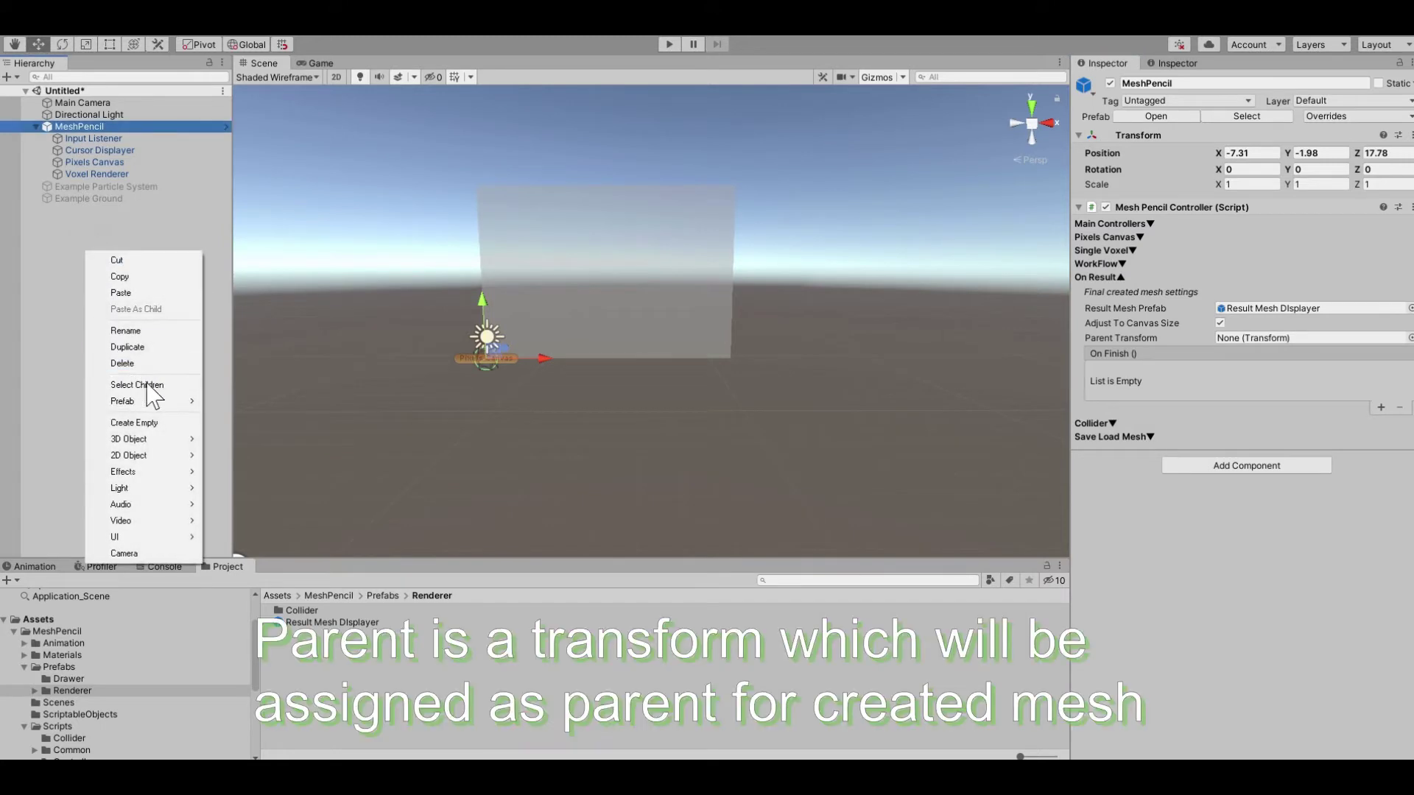
left_click(152, 423)
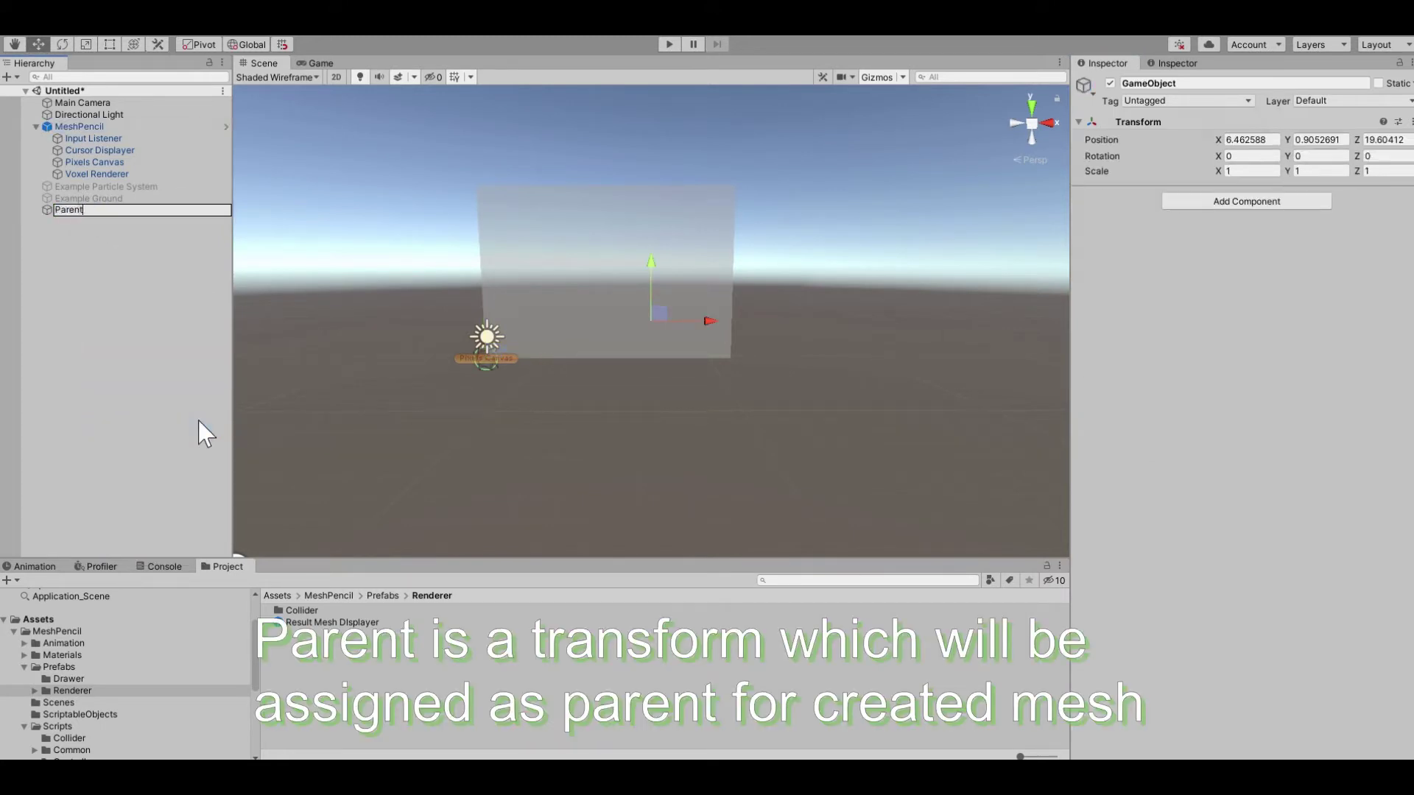
type("Parent Of object")
key("Return")
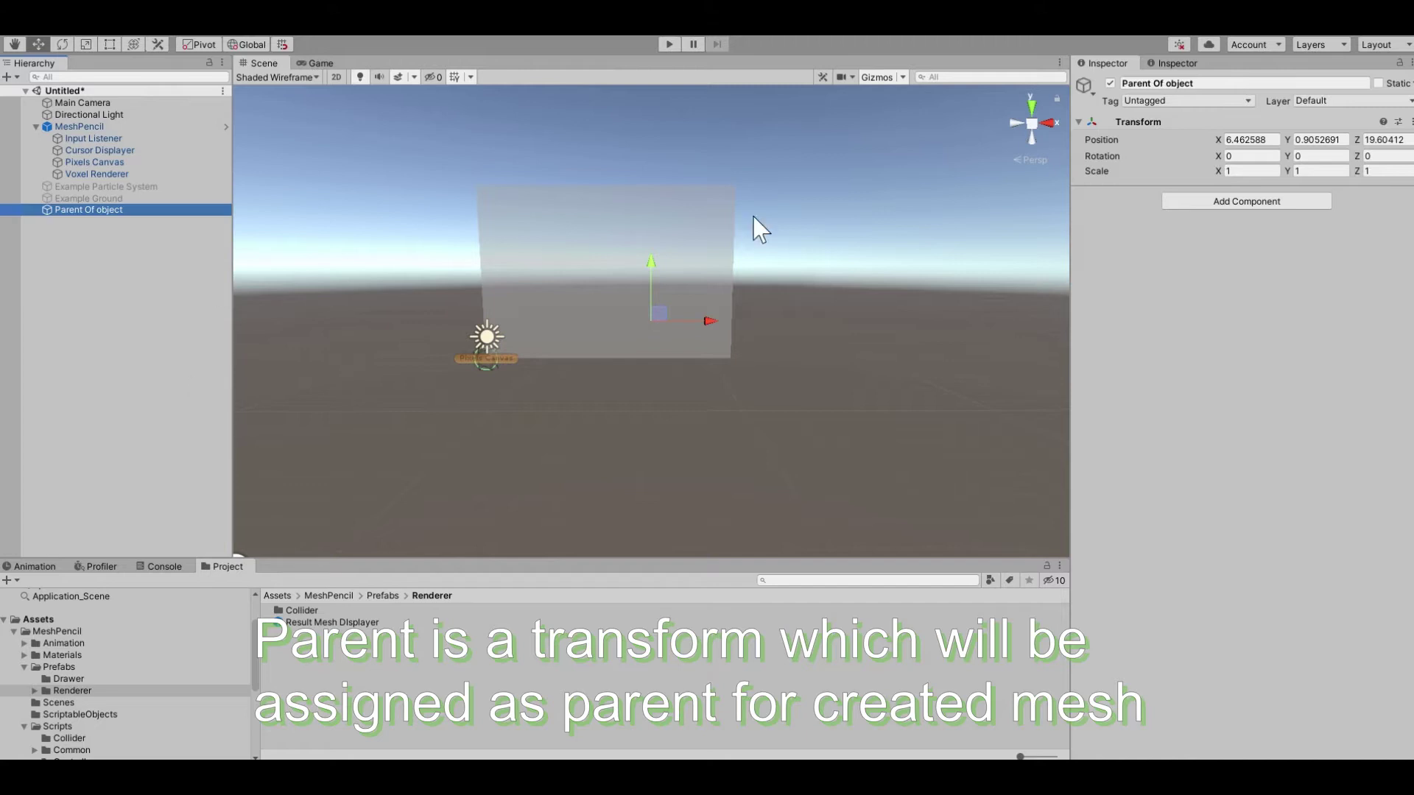
left_click_drag(658, 315, 839, 331)
middle_click_drag(839, 332, 633, 346)
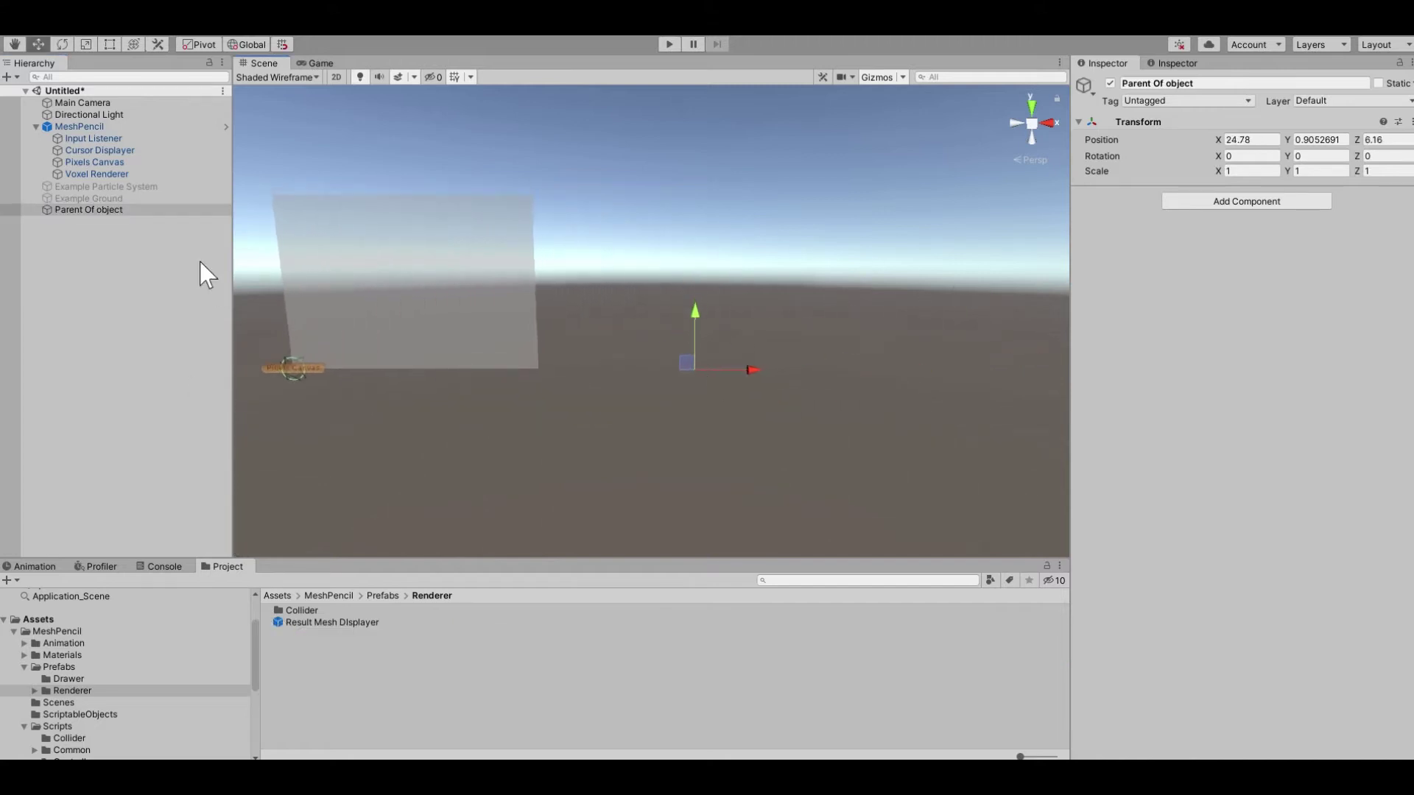
Assign Parent Of object as the Parent Transform in MeshPencil's On Result settings.
left_click(79, 126)
left_click(1097, 277)
left_click_drag(92, 210, 1252, 346)
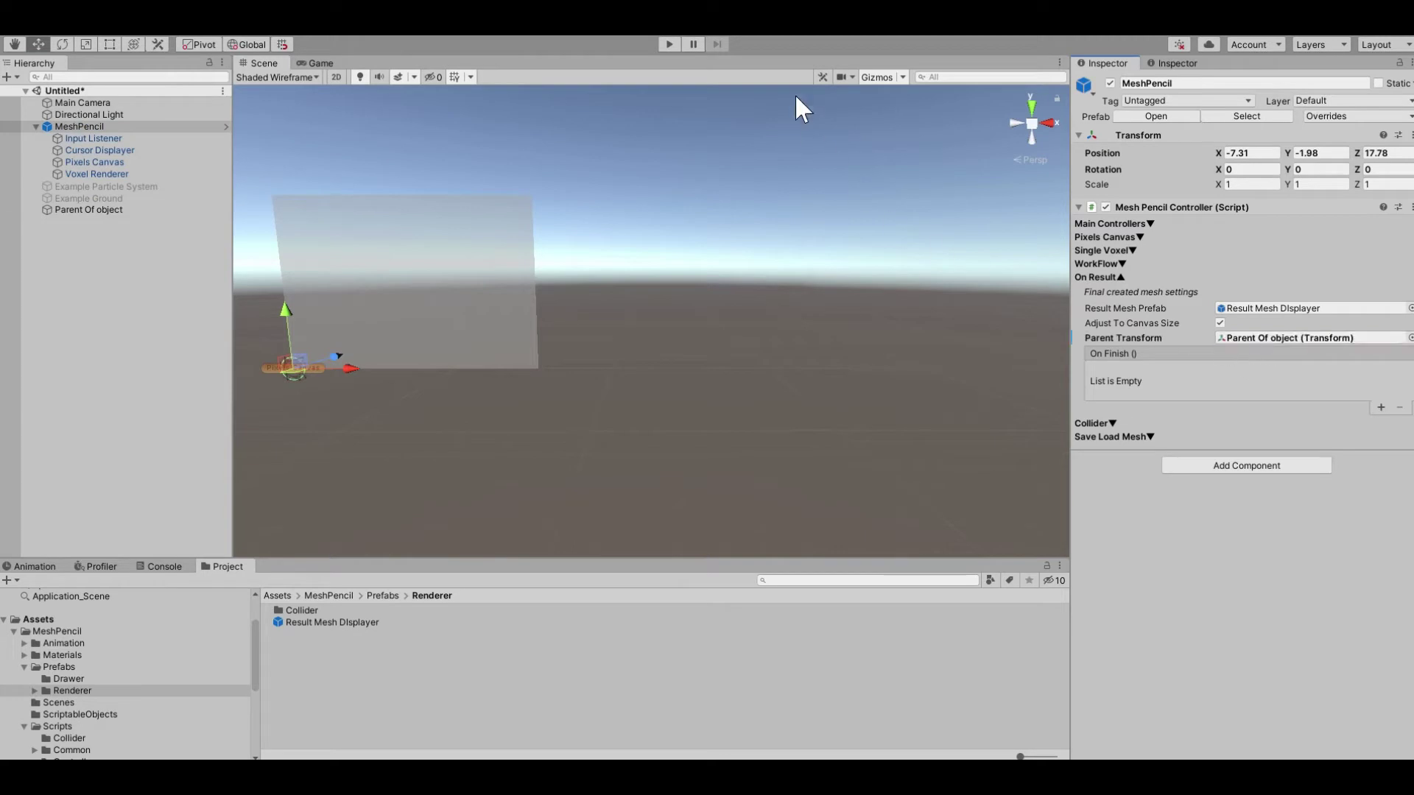
Draw one round spot in the middle of the canvas in play mode and pause the game.
left_click(669, 44)
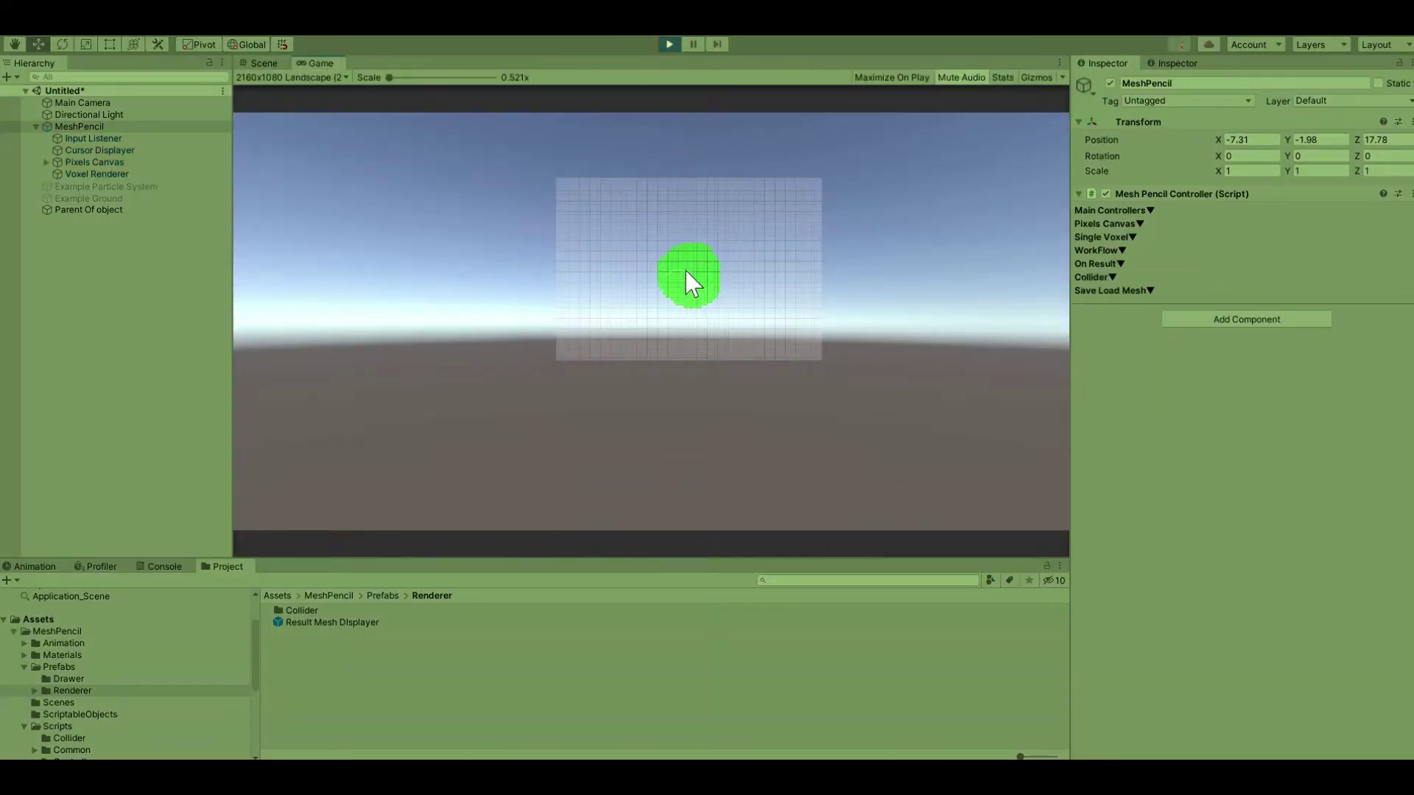
left_click(684, 271)
left_click(692, 44)
Check the generated mesh's parenting by moving Parent Of object around in the paused scene, and exit play mode.
left_click(143, 210)
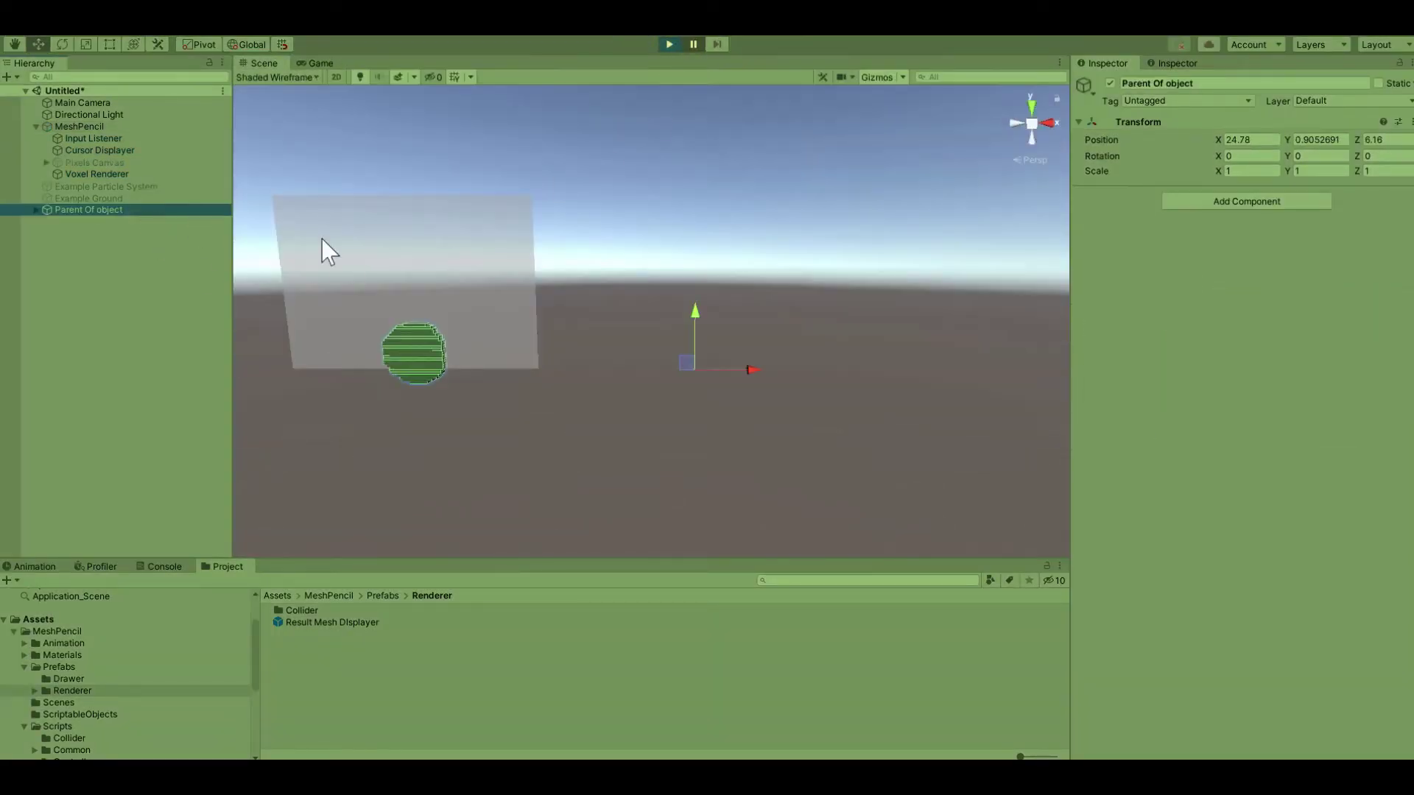
left_click_drag(686, 363, 780, 369)
left_click(35, 212)
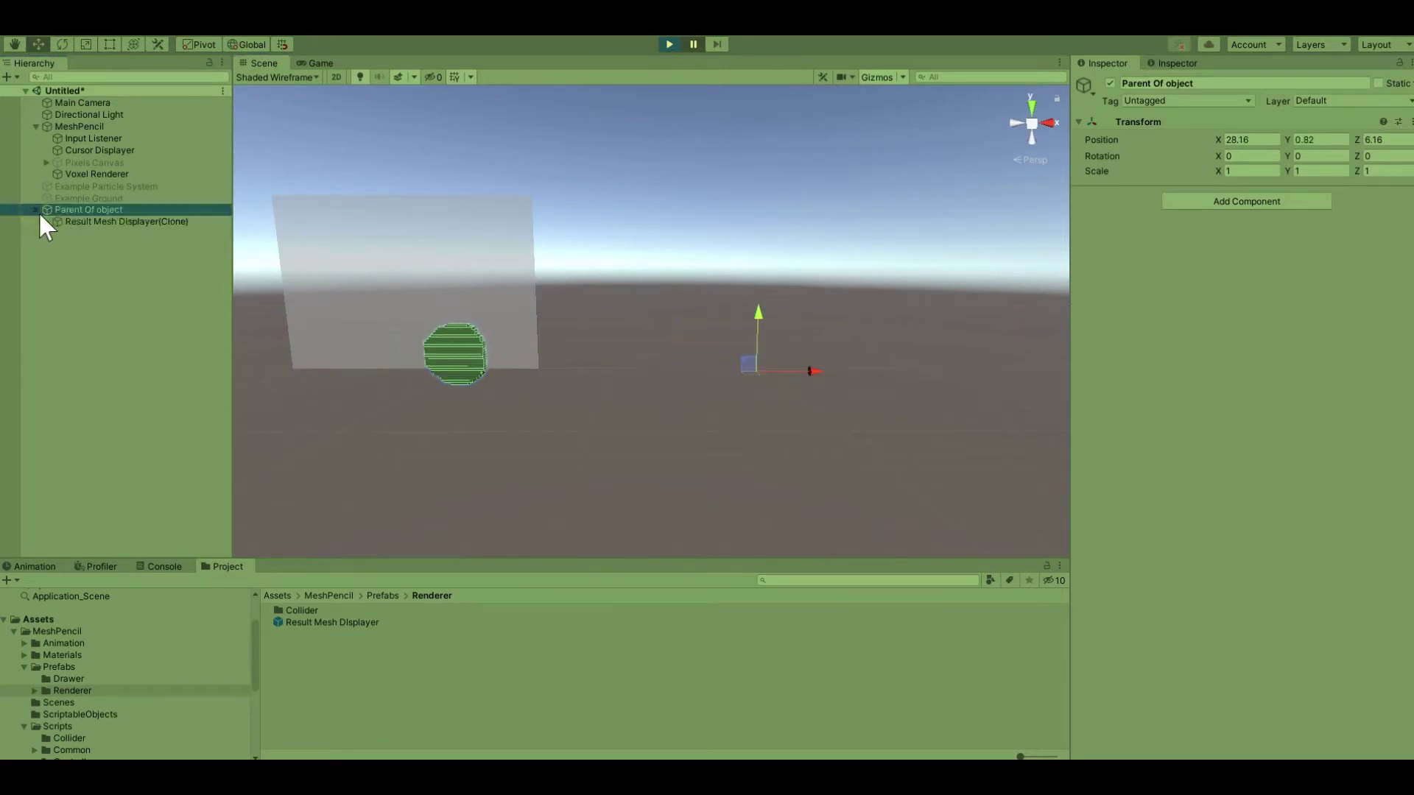
left_click(75, 222)
left_click(88, 212)
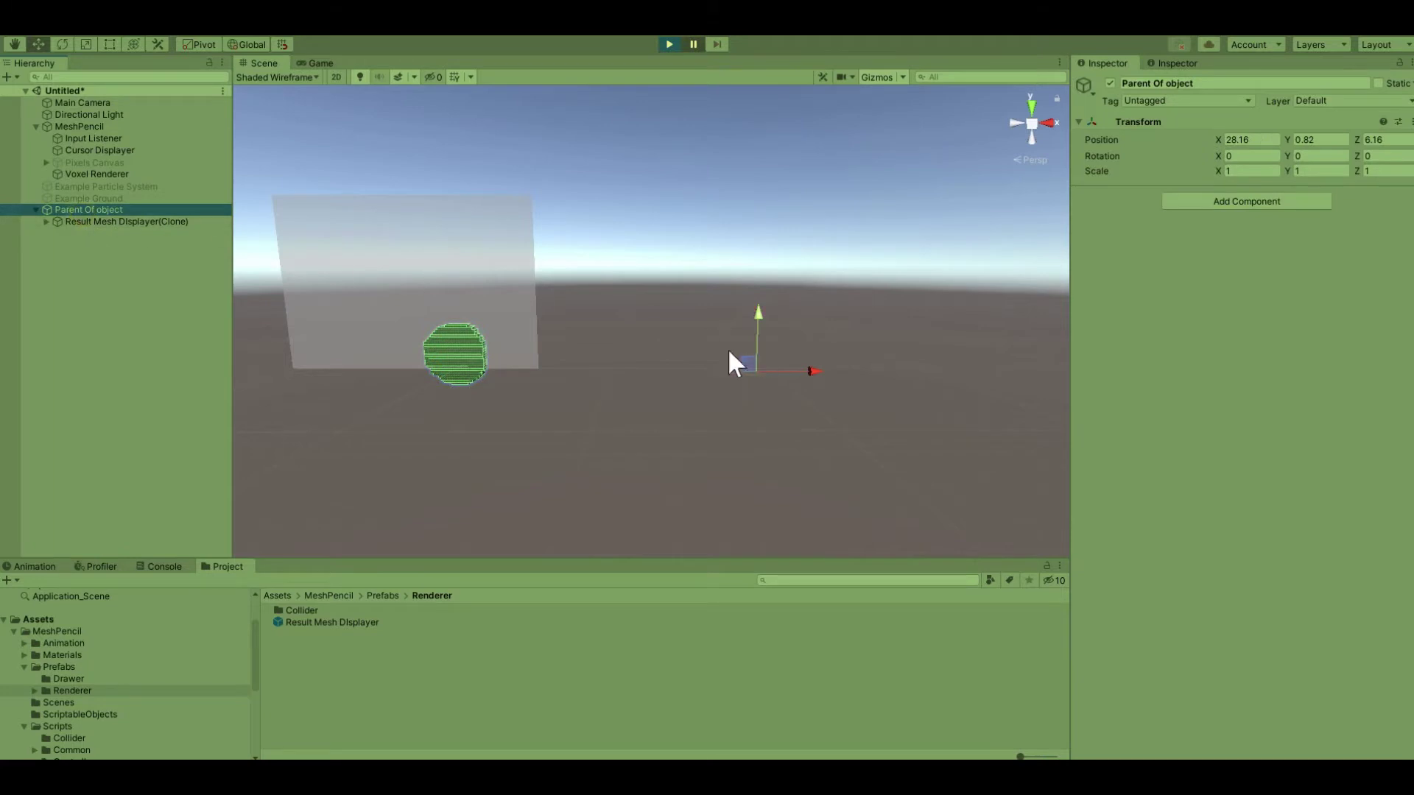
left_click_drag(748, 369, 703, 422)
left_click(669, 44)
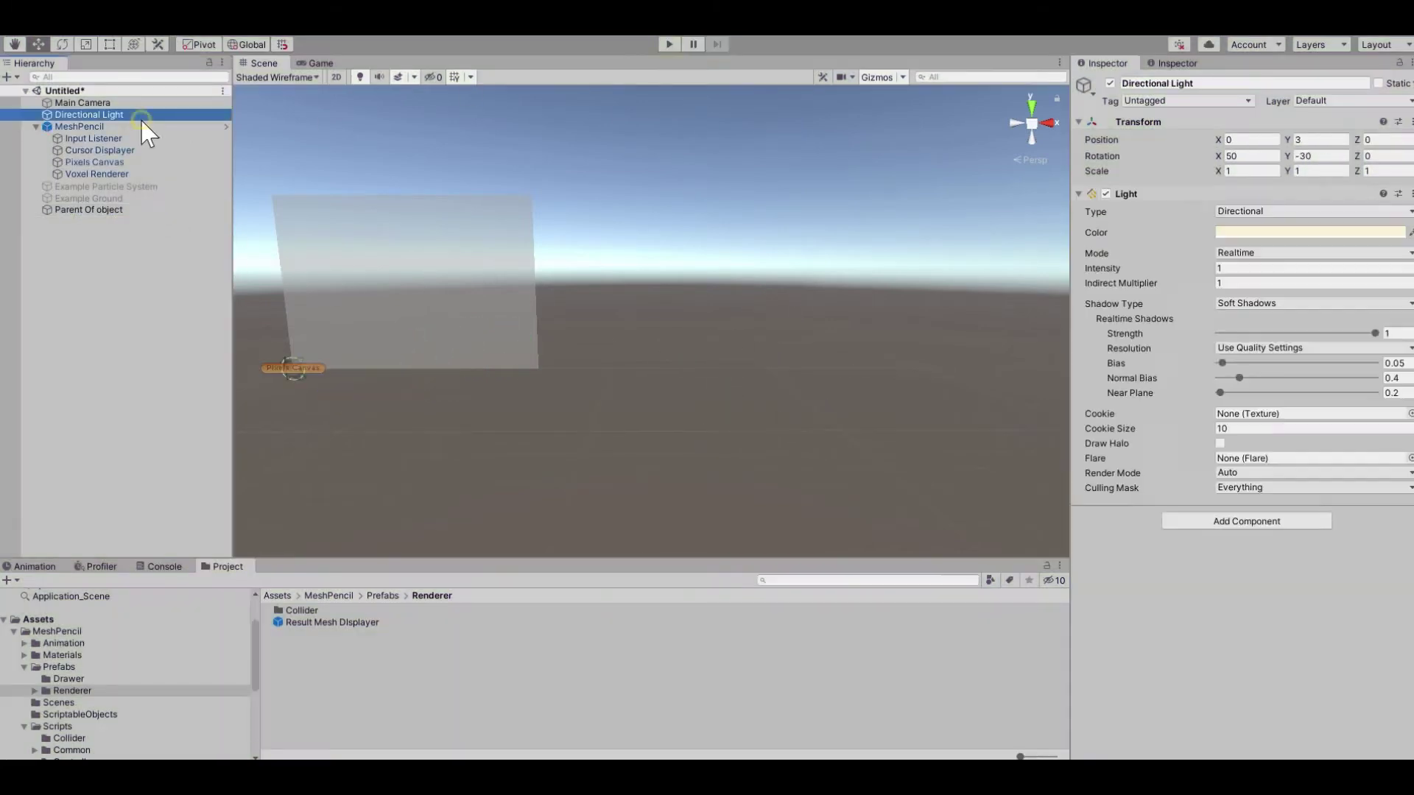
Reset MeshPencil's Parent Transform to None and add an empty entry to its On Finish event list.
left_click(140, 126)
left_click(1100, 277)
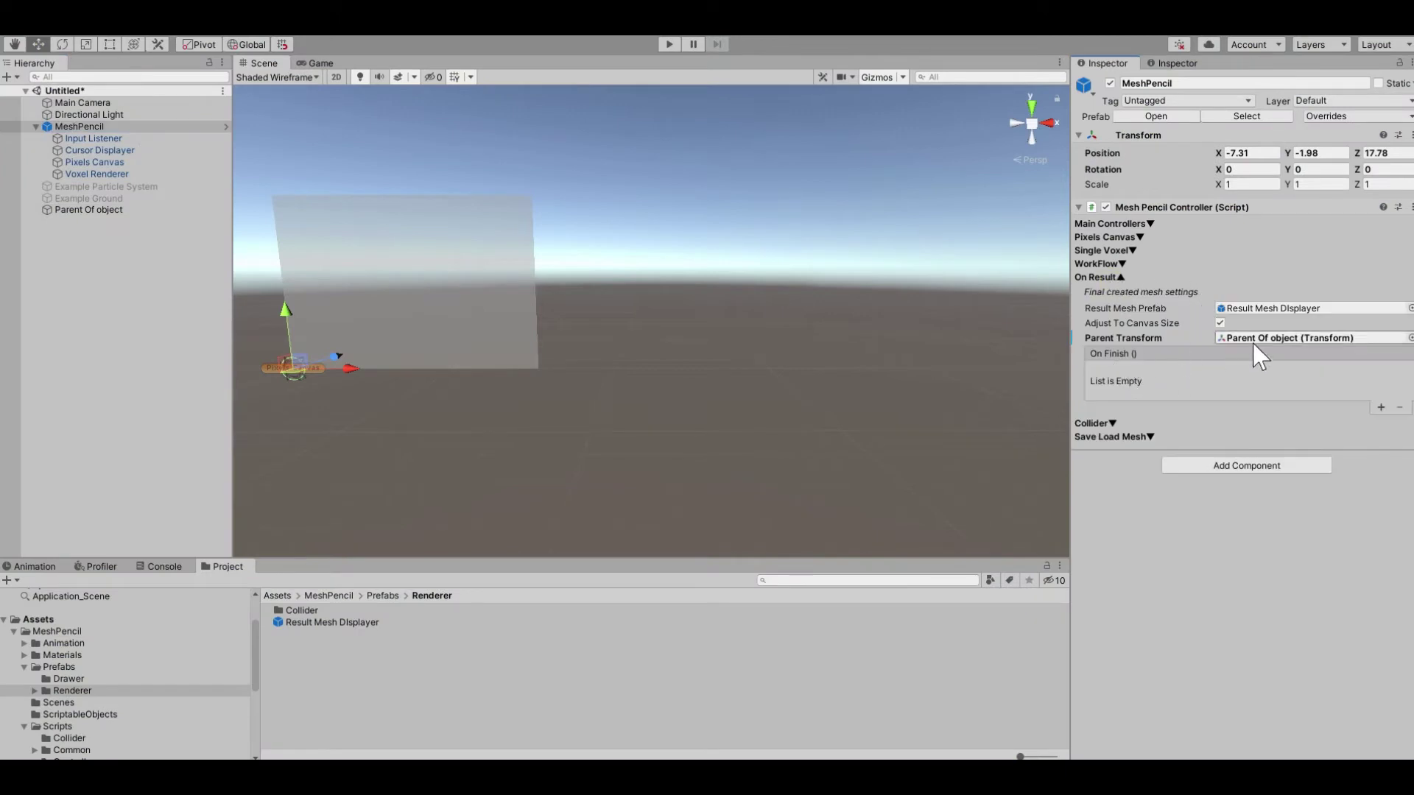
left_click(1409, 338)
double_click(28, 64)
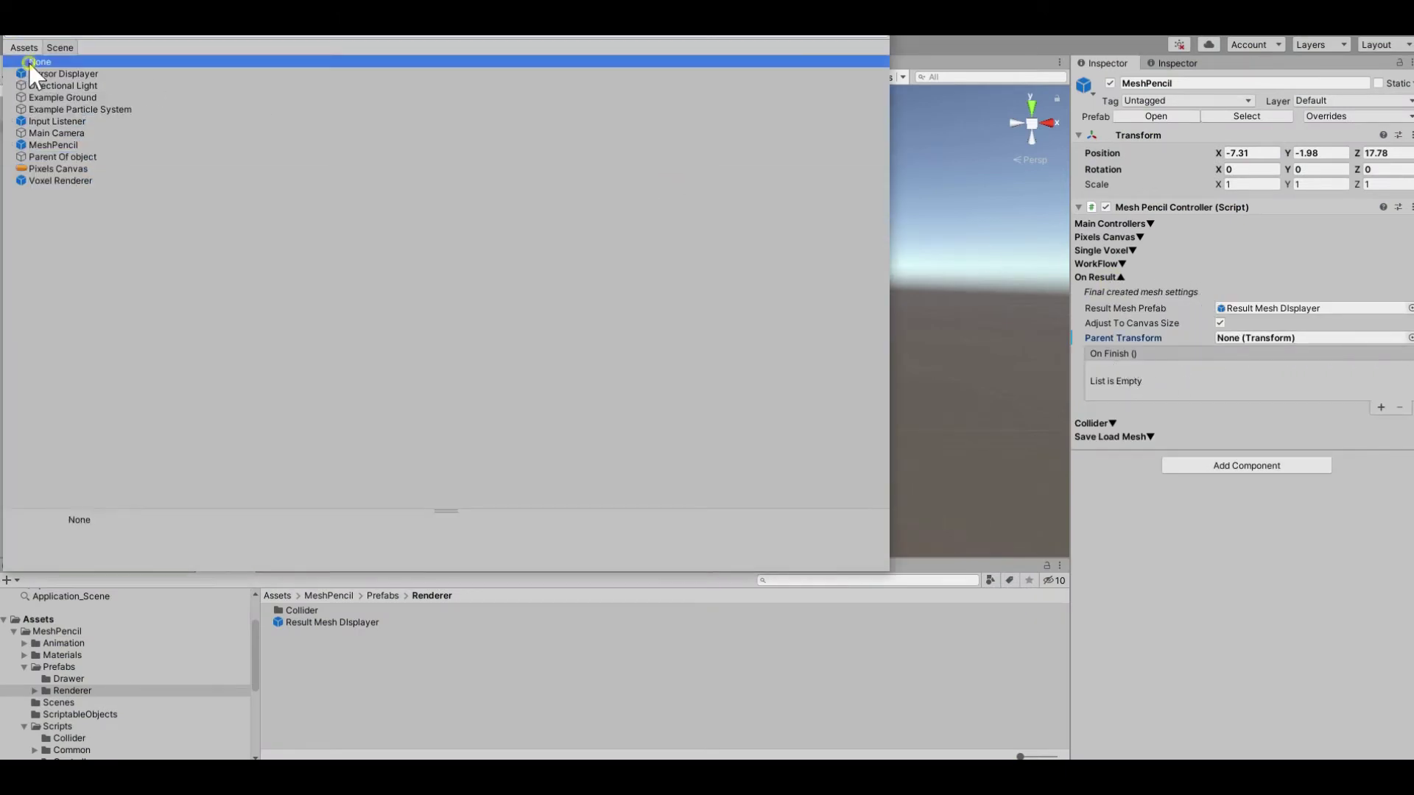
left_click(1380, 407)
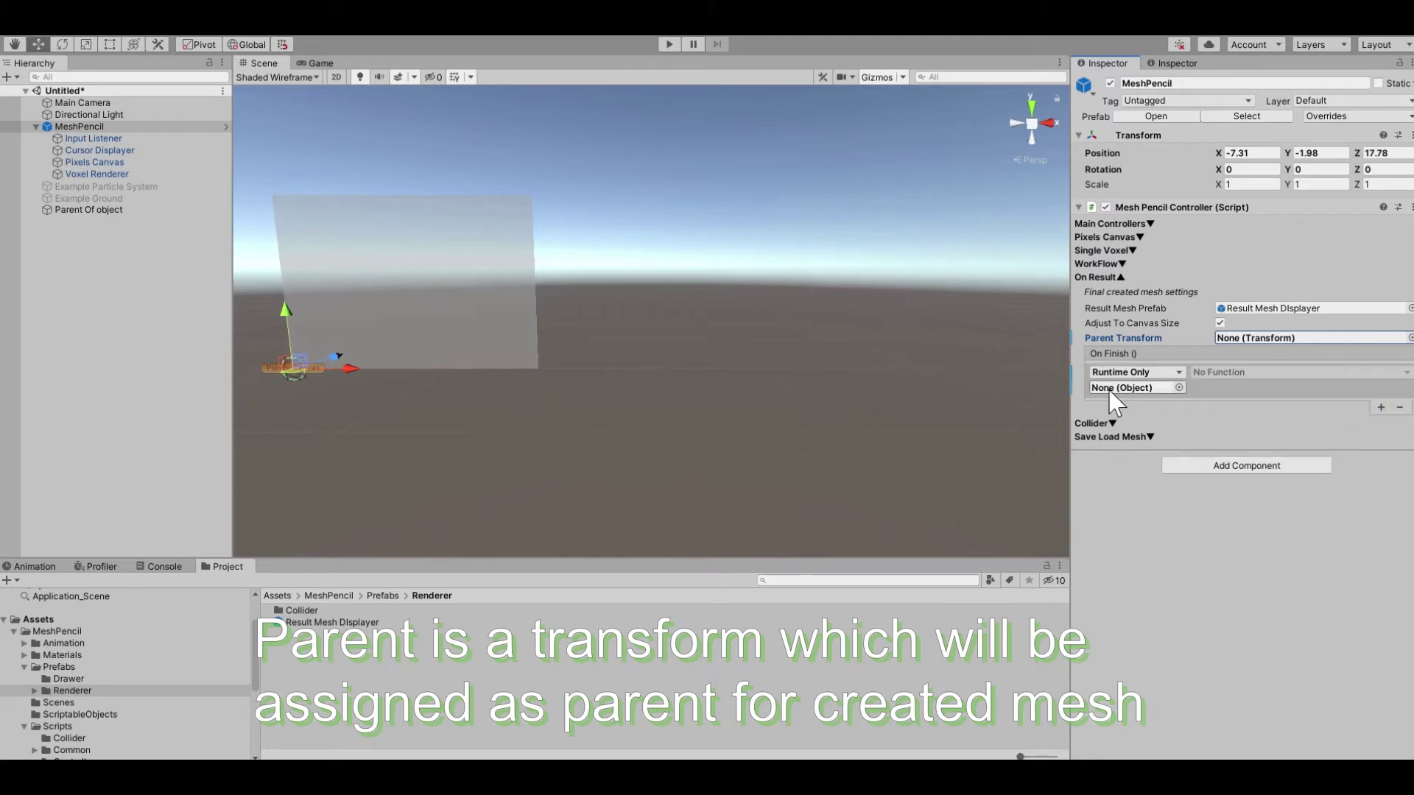
Enable Example Particle System, preview its emission at a Rate over Time of 7.12, and set that rate to 0.
left_click(106, 186)
middle_click_drag(578, 297, 698, 315)
left_click_drag(1160, 533, 1356, 535)
left_click(924, 427)
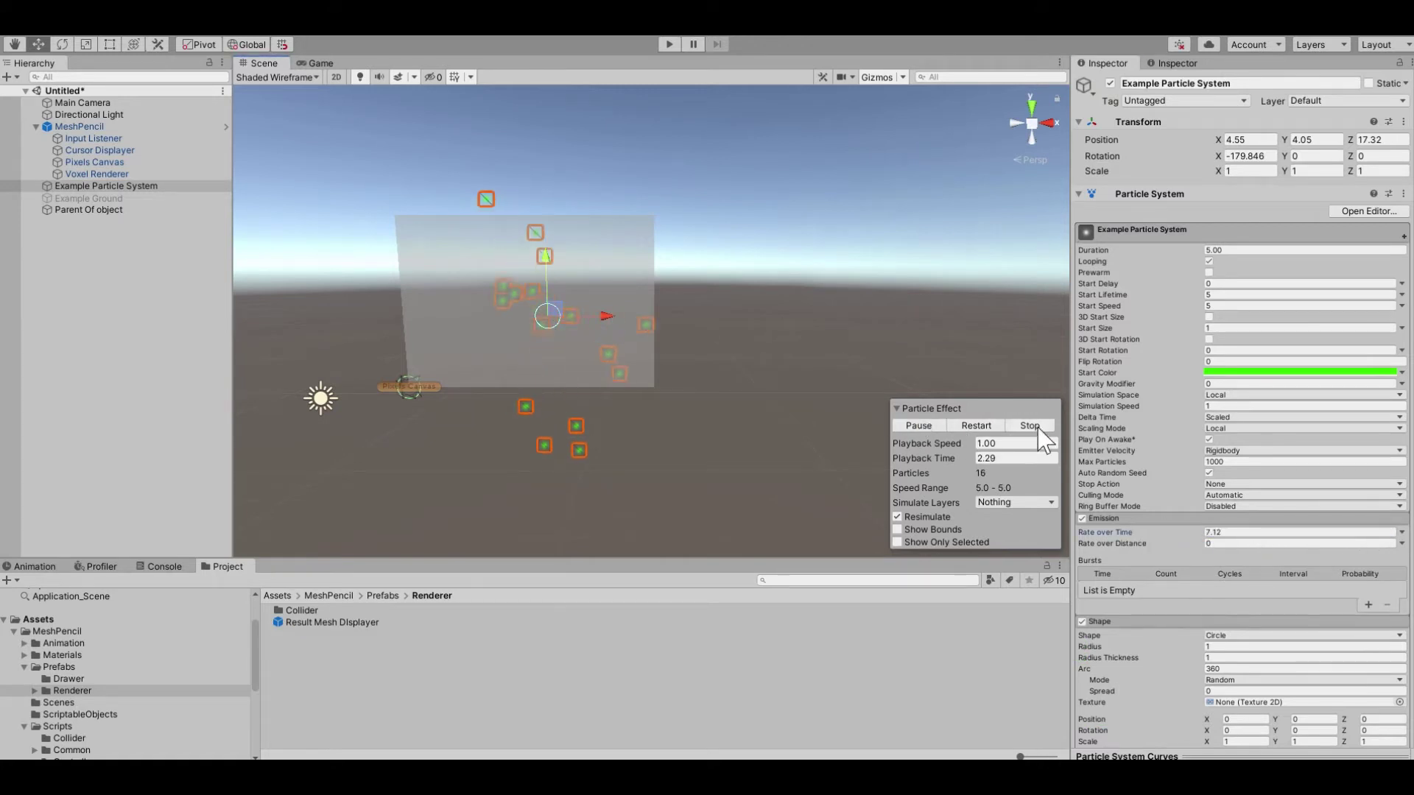
left_click(1028, 425)
left_click(1236, 532)
type("0")
Assign Example Particle System to MeshPencil's On Finish event and have it call ParticleSystem.Emit with a value of 50.
left_click(81, 126)
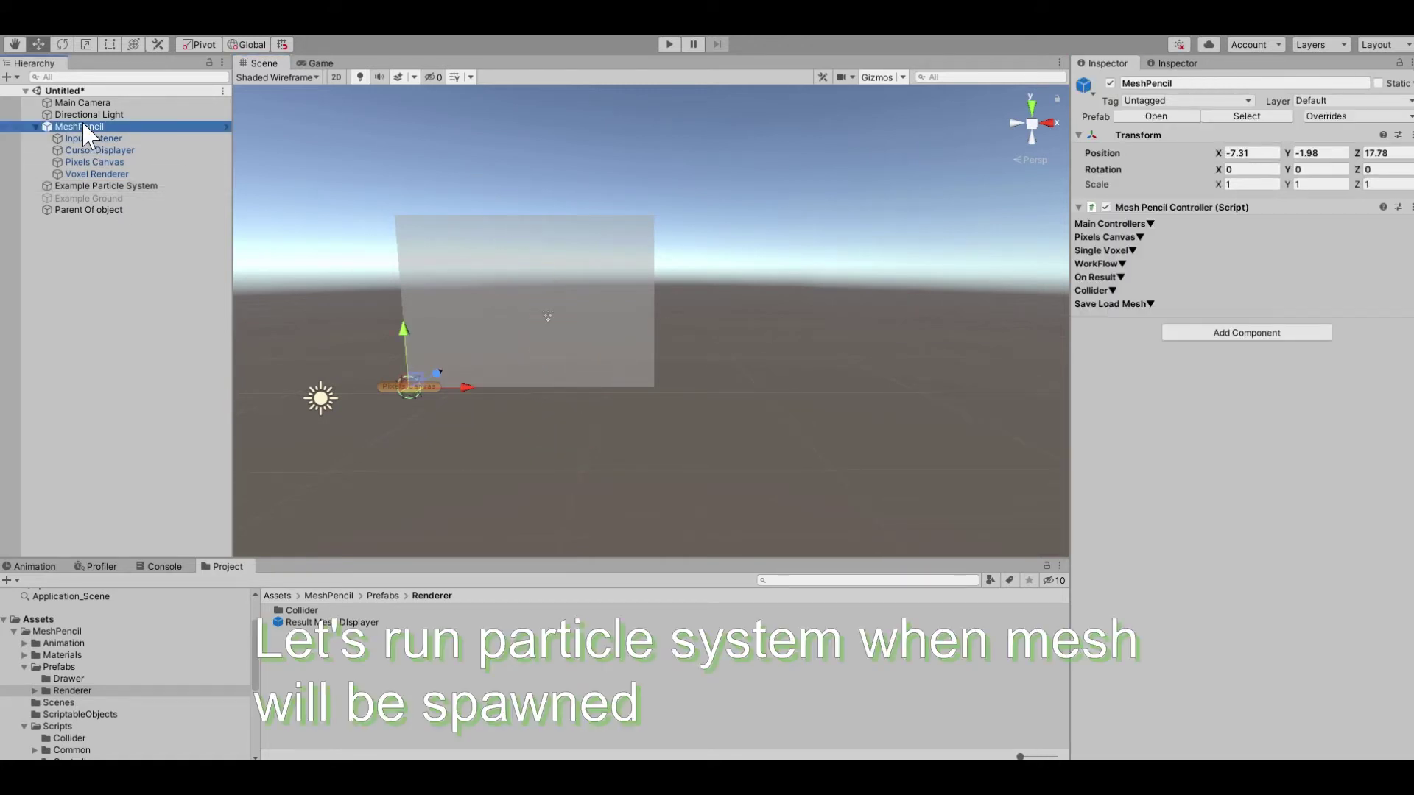
left_click(1117, 276)
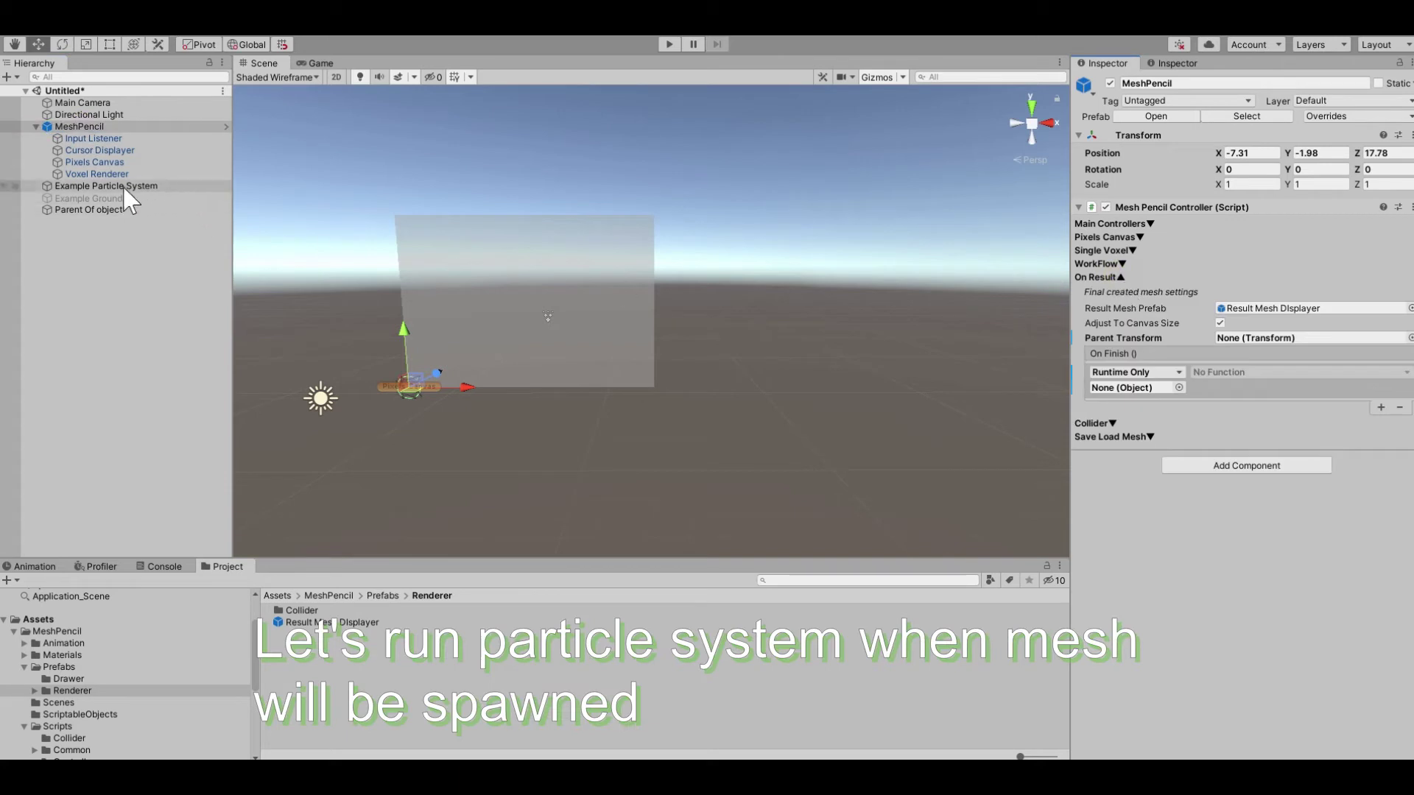
left_click_drag(103, 186, 1147, 404)
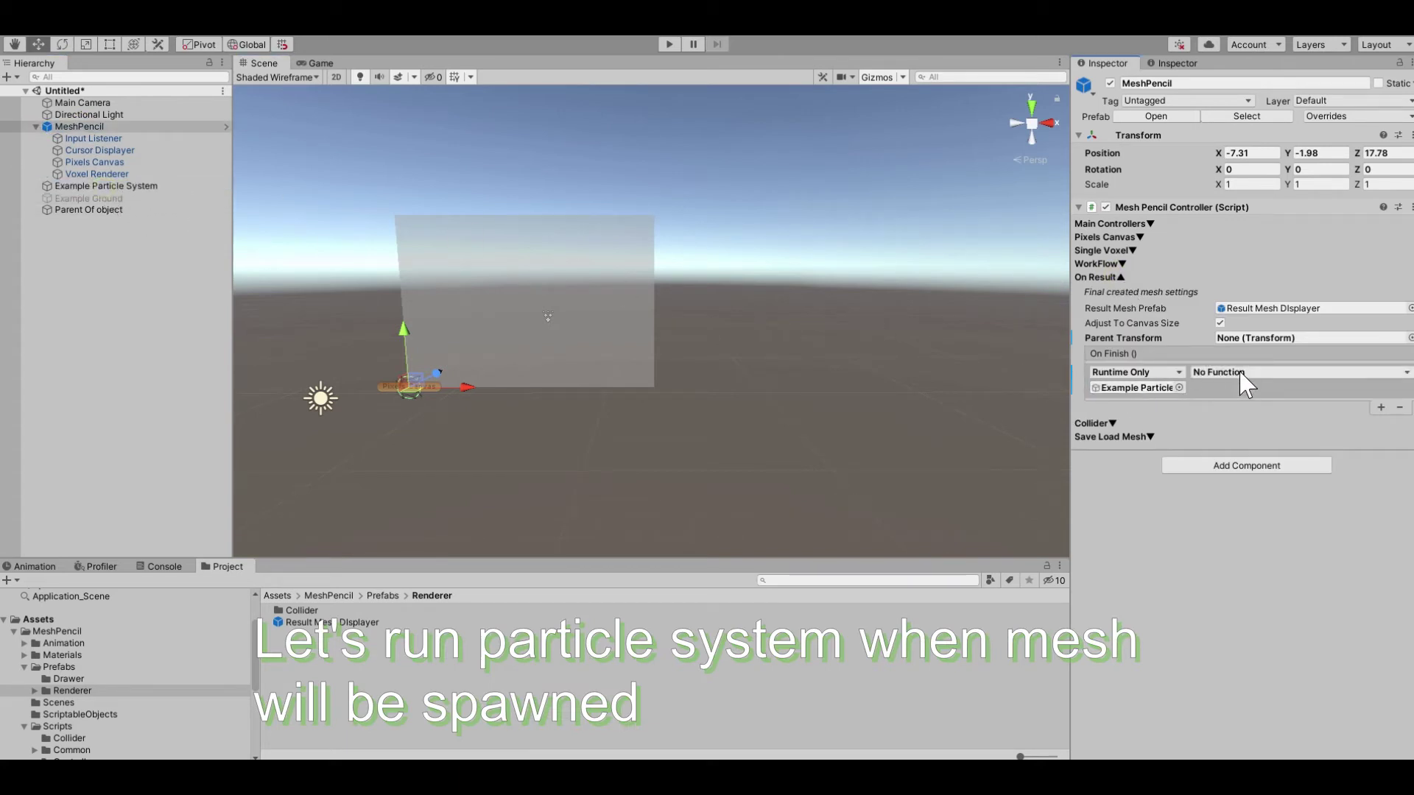
left_click(1241, 374)
mouse_move(1244, 444)
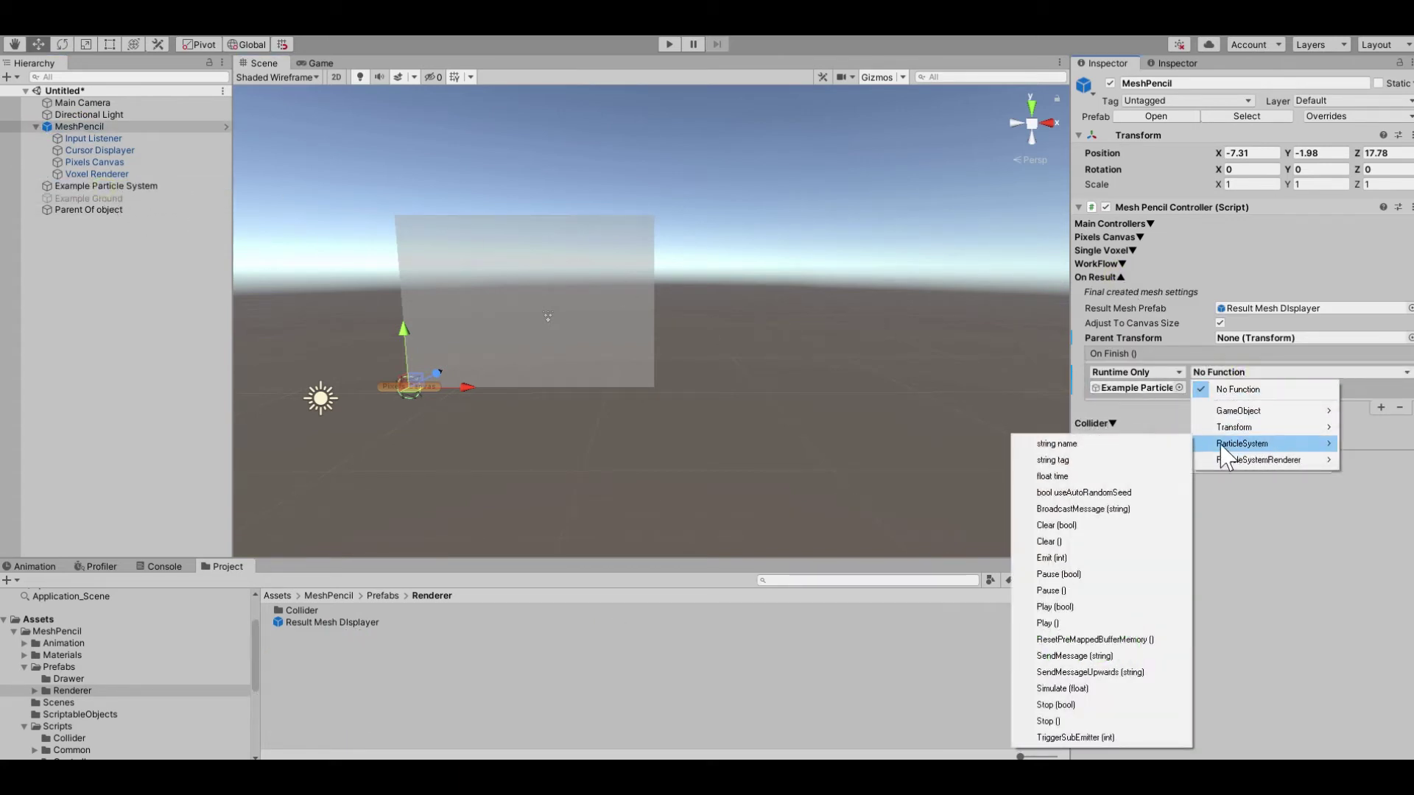
left_click(1050, 558)
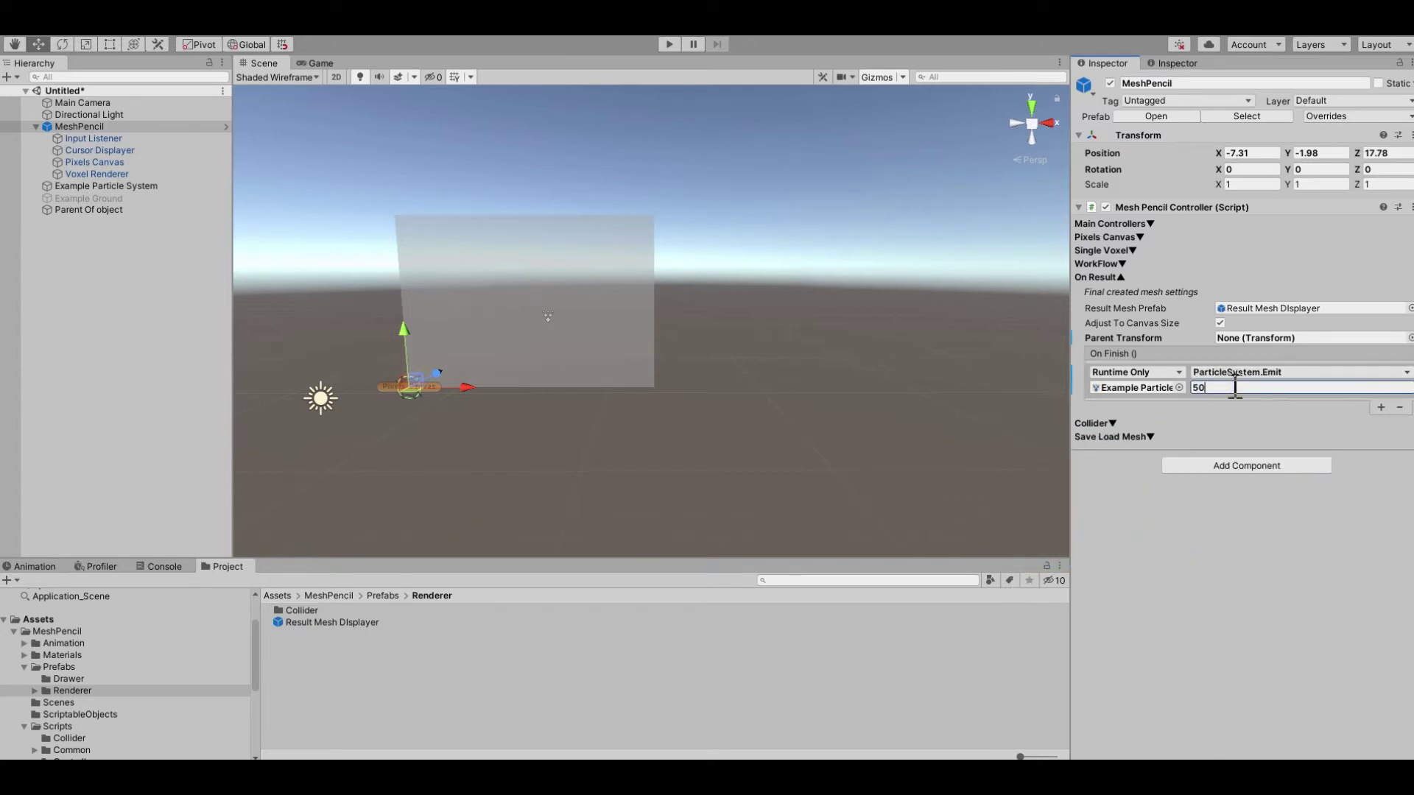
Test the On Finish particle burst by drawing a small mark on the canvas in play mode, and exit play mode.
left_click(666, 45)
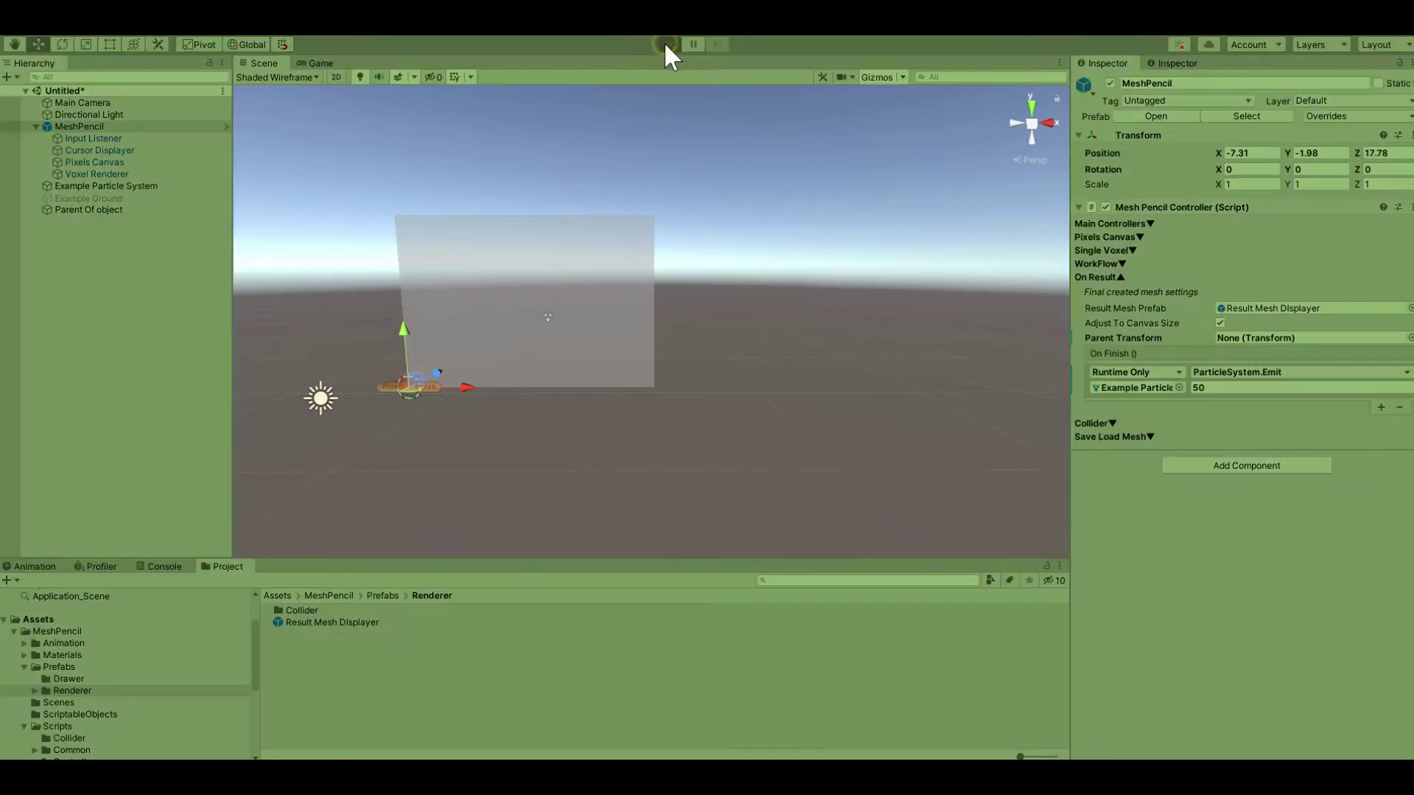
left_click_drag(686, 288, 703, 291)
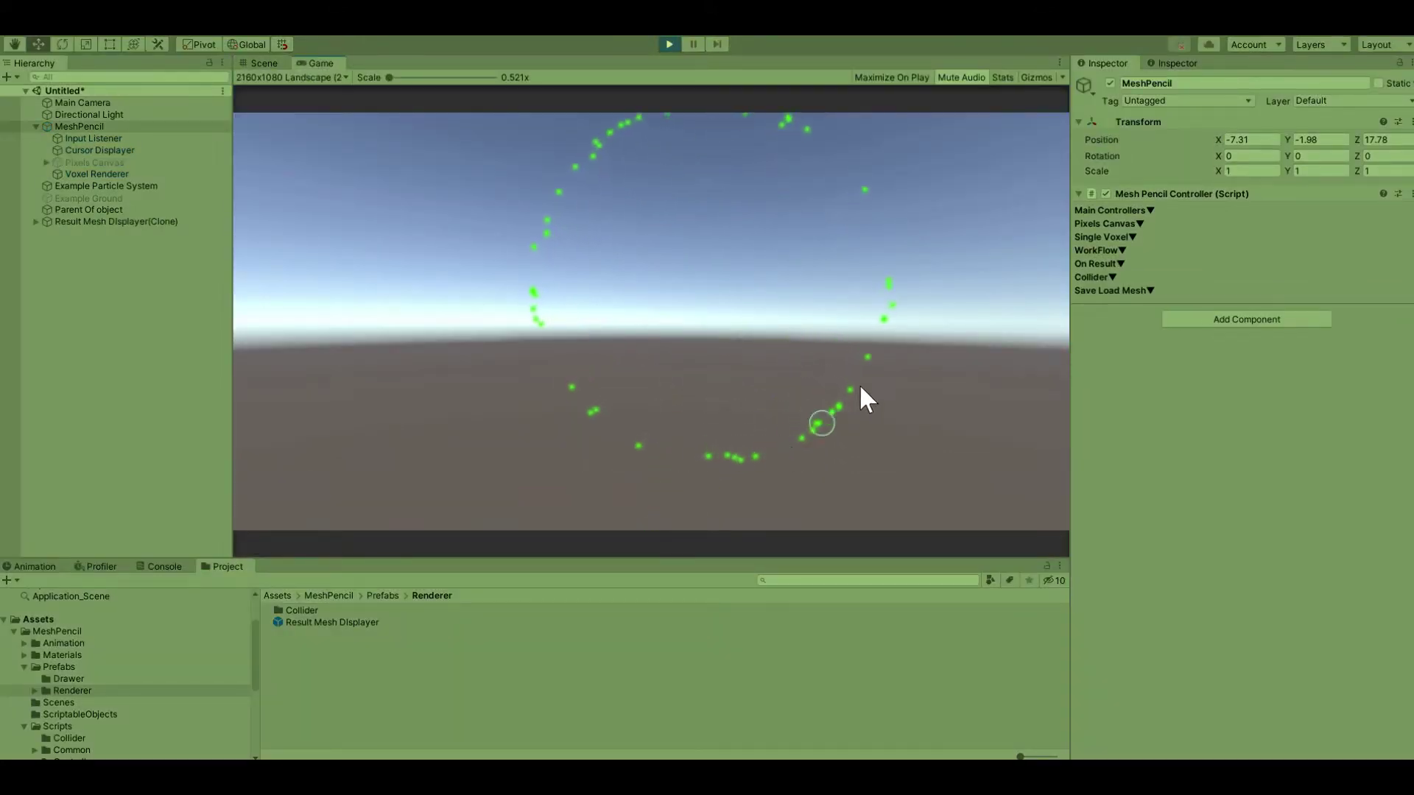
left_click(692, 44)
left_click(667, 44)
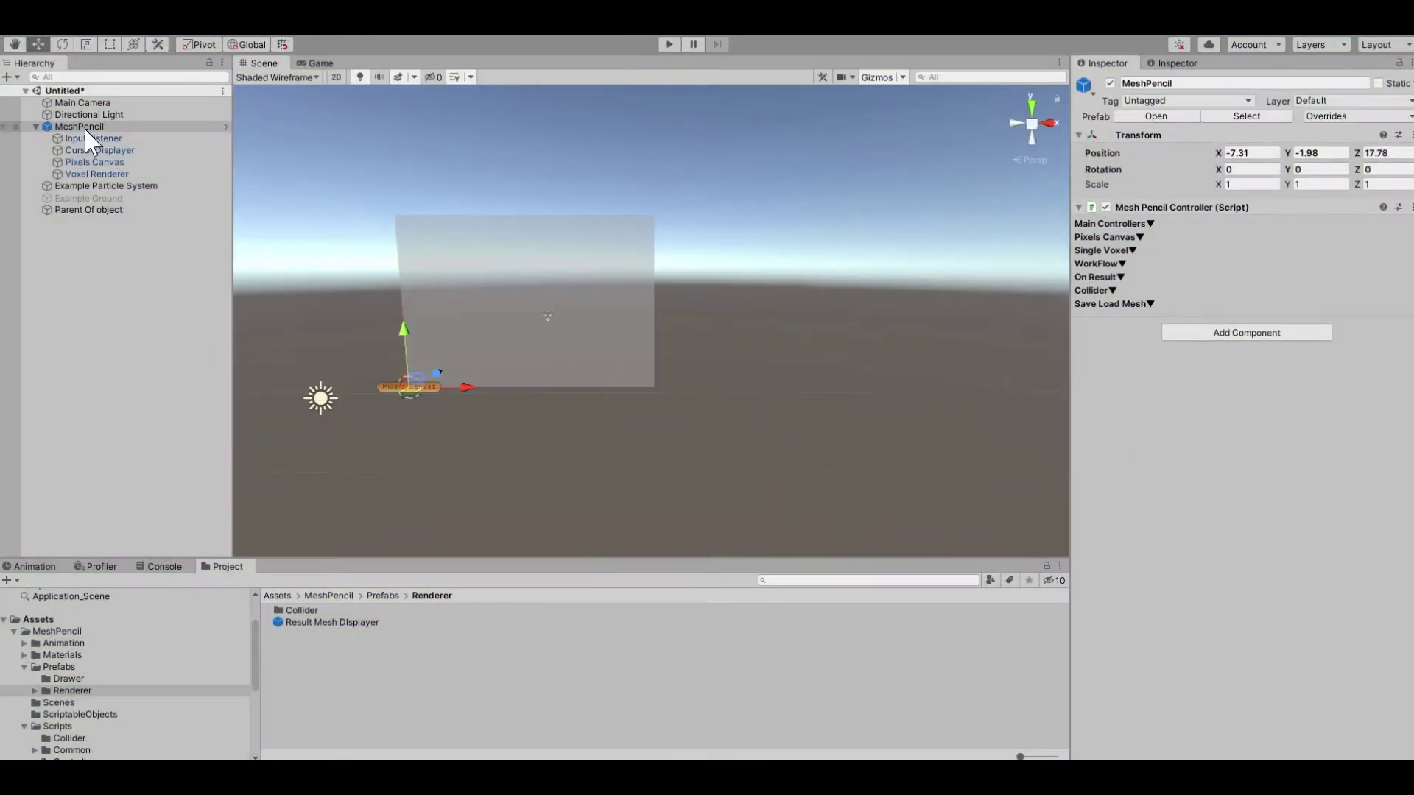
Set MeshPencil's Collider Type to Static Collider.
left_click(1113, 276)
left_click(1113, 276)
left_click(1125, 290)
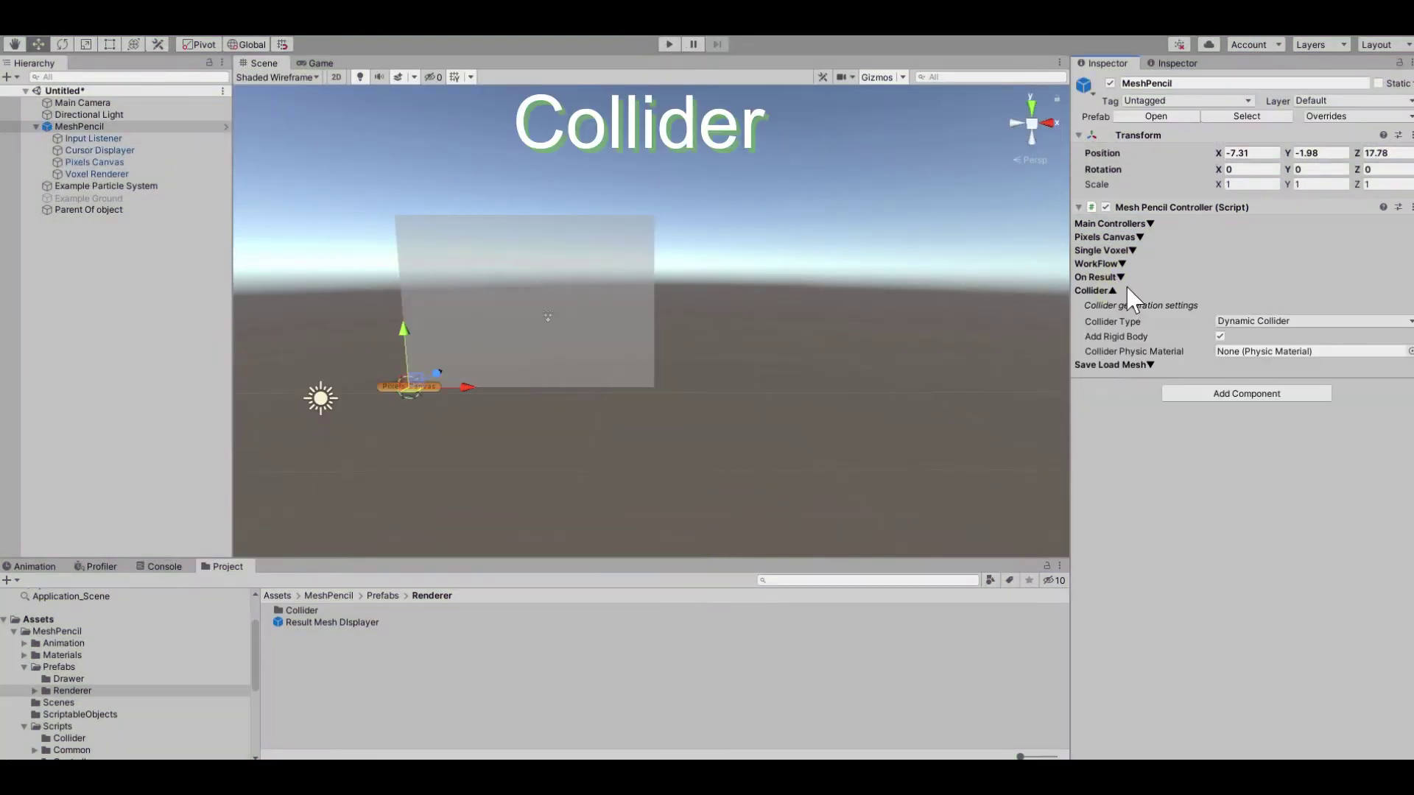
left_click(1234, 324)
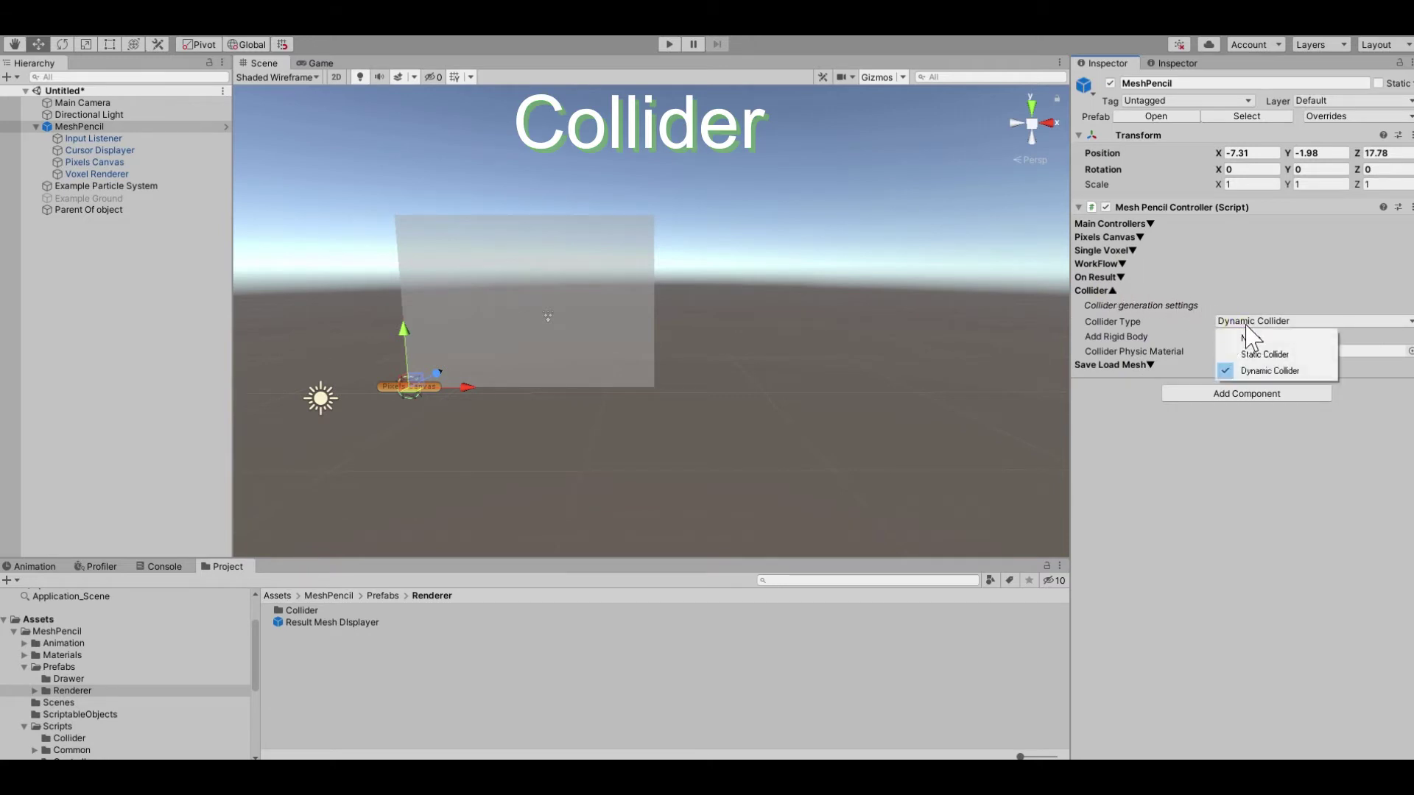
left_click(1248, 338)
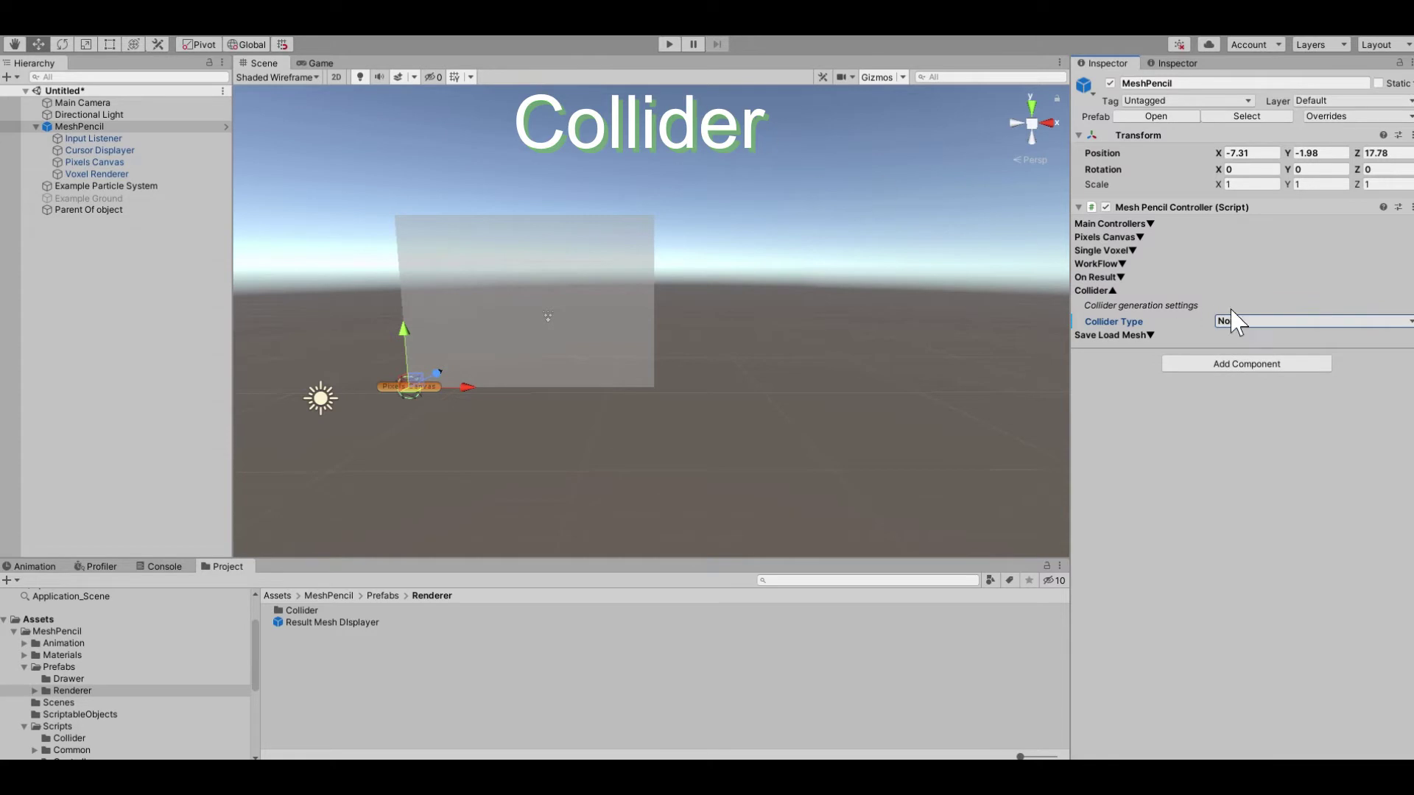
left_click(1278, 322)
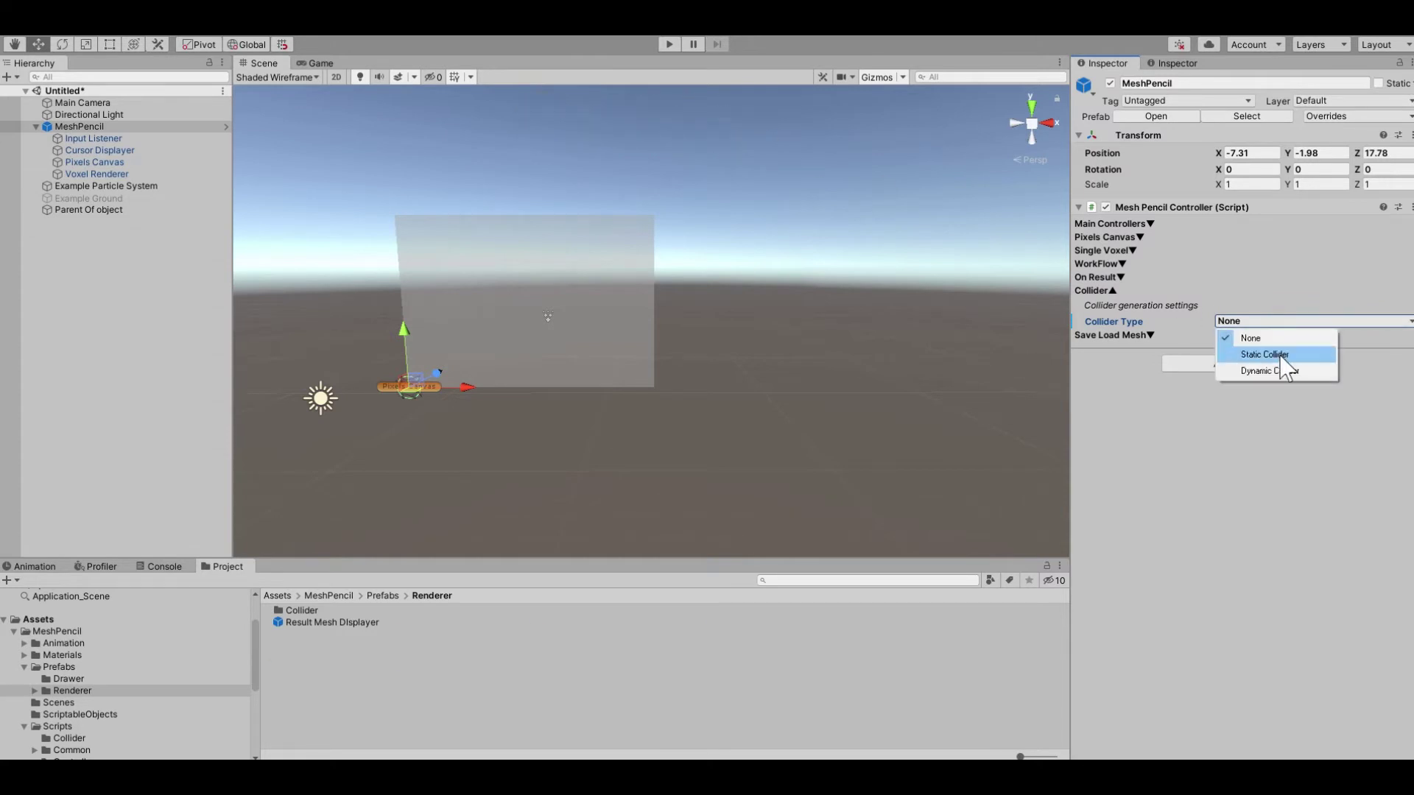
left_click(1281, 355)
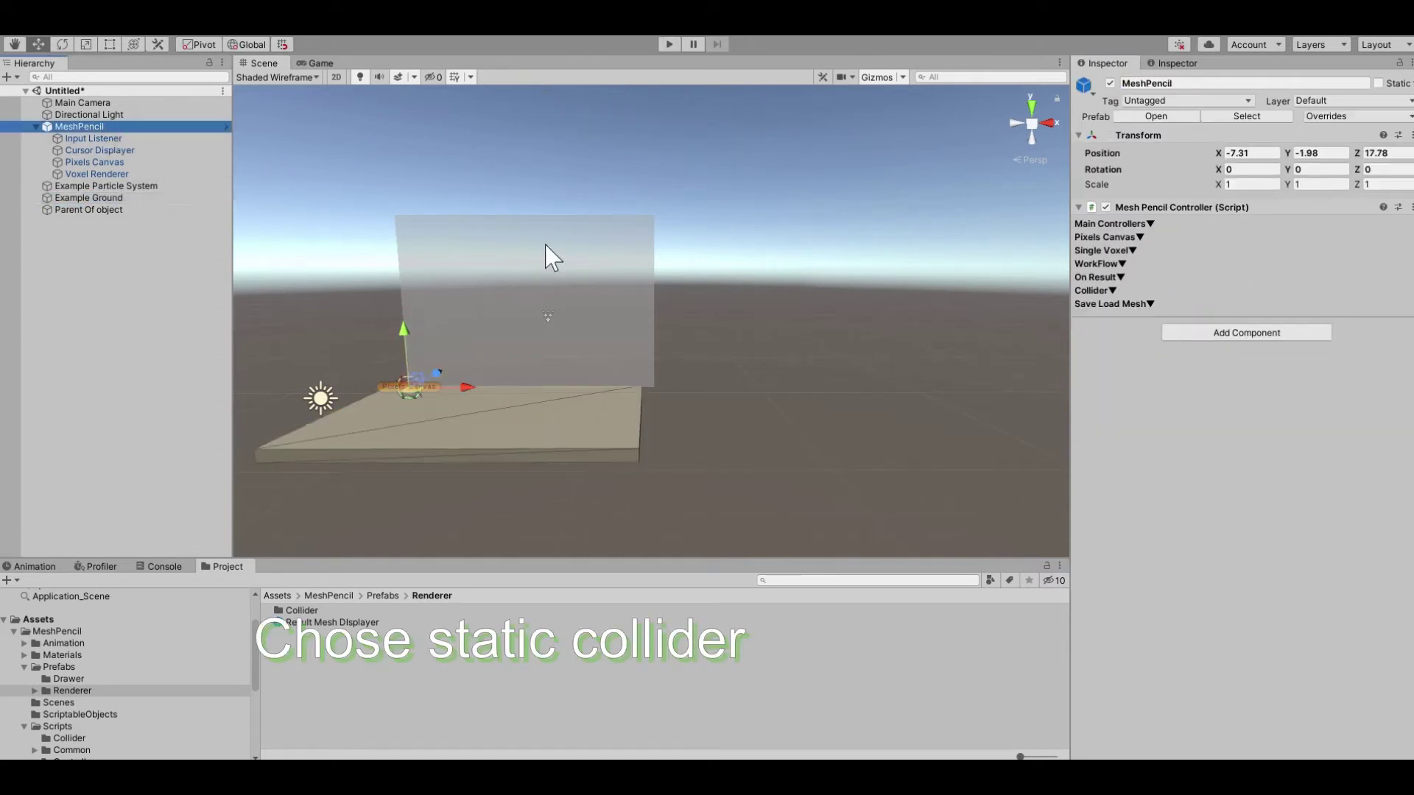
Draw a filled rounded blob on the canvas in play mode and select the generated mesh in the scene.
mouse_move(654, 404)
left_mouse_down("alt")
mouse_move(997, 344)
mouse_move(668, 430)
mouse_move(511, 432)
mouse_move(700, 272)
left_mouse_up("alt")
left_click(511, 432)
key("ctrl+p")
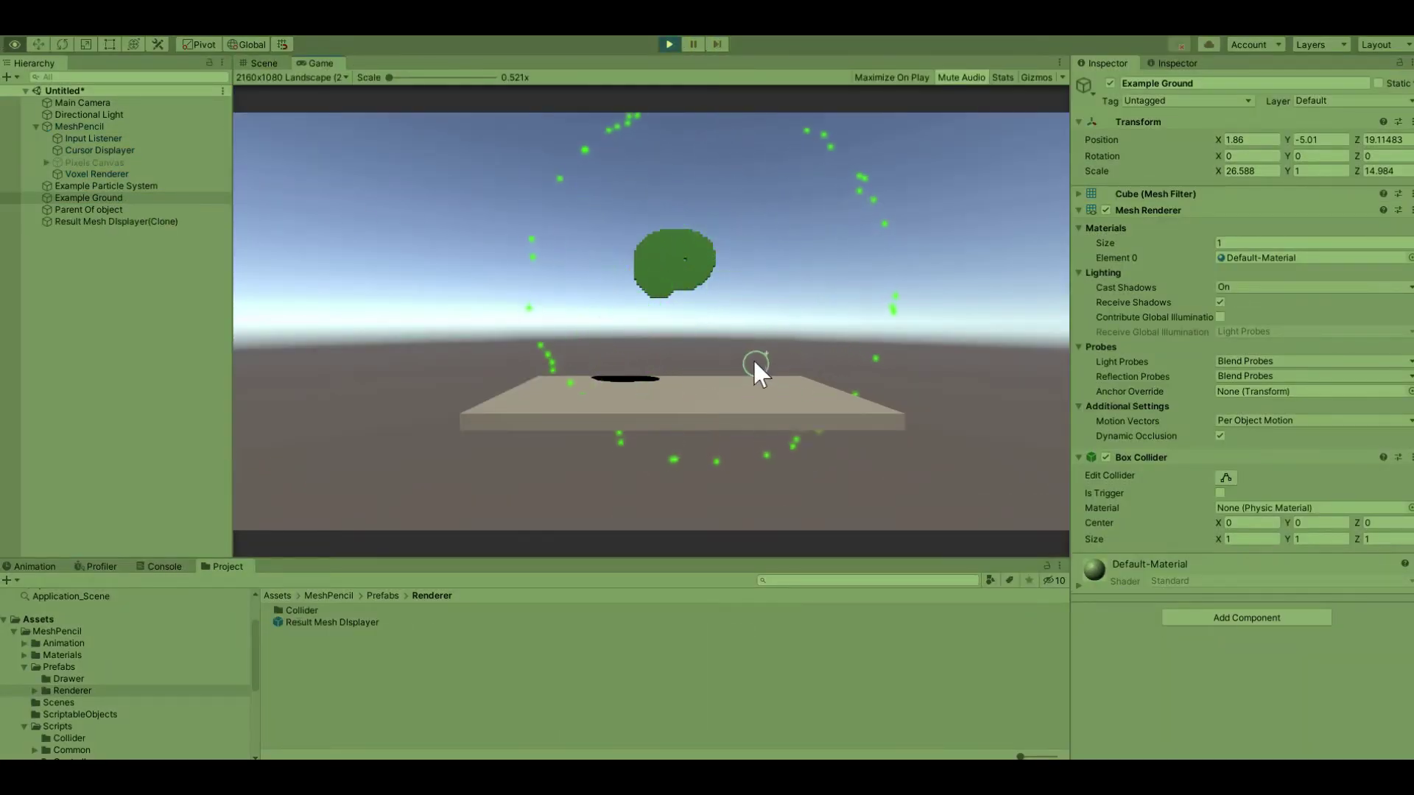
left_click(264, 62)
left_click(545, 287)
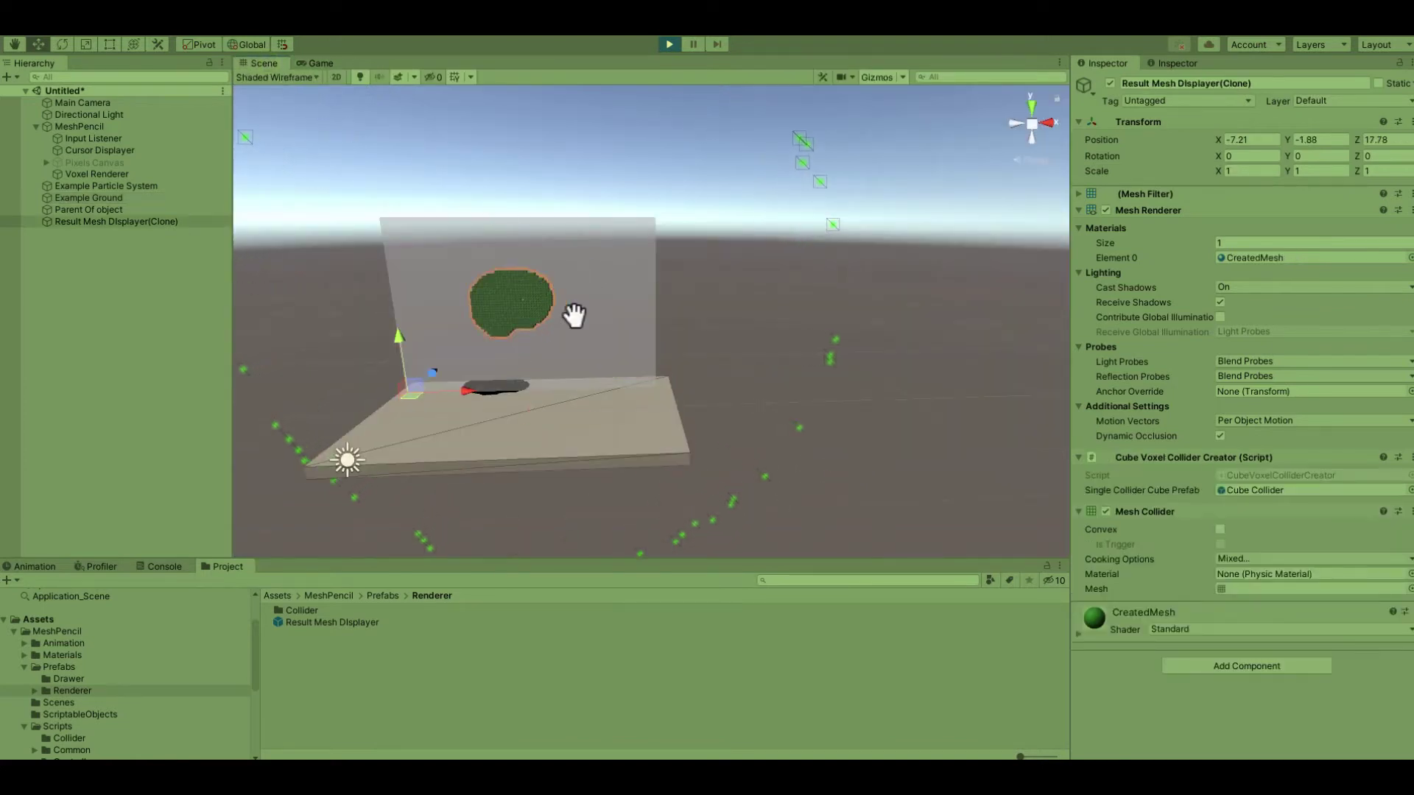
Examine the generated mesh's Mesh Collider up close in the scene, including its Convex option.
mouse_move(577, 312)
left_mouse_down("alt")
mouse_move(672, 306)
mouse_move(683, 333)
mouse_move(734, 366)
mouse_move(793, 381)
mouse_move(725, 361)
left_mouse_up("alt")
scroll(681, 343, "up", 3)
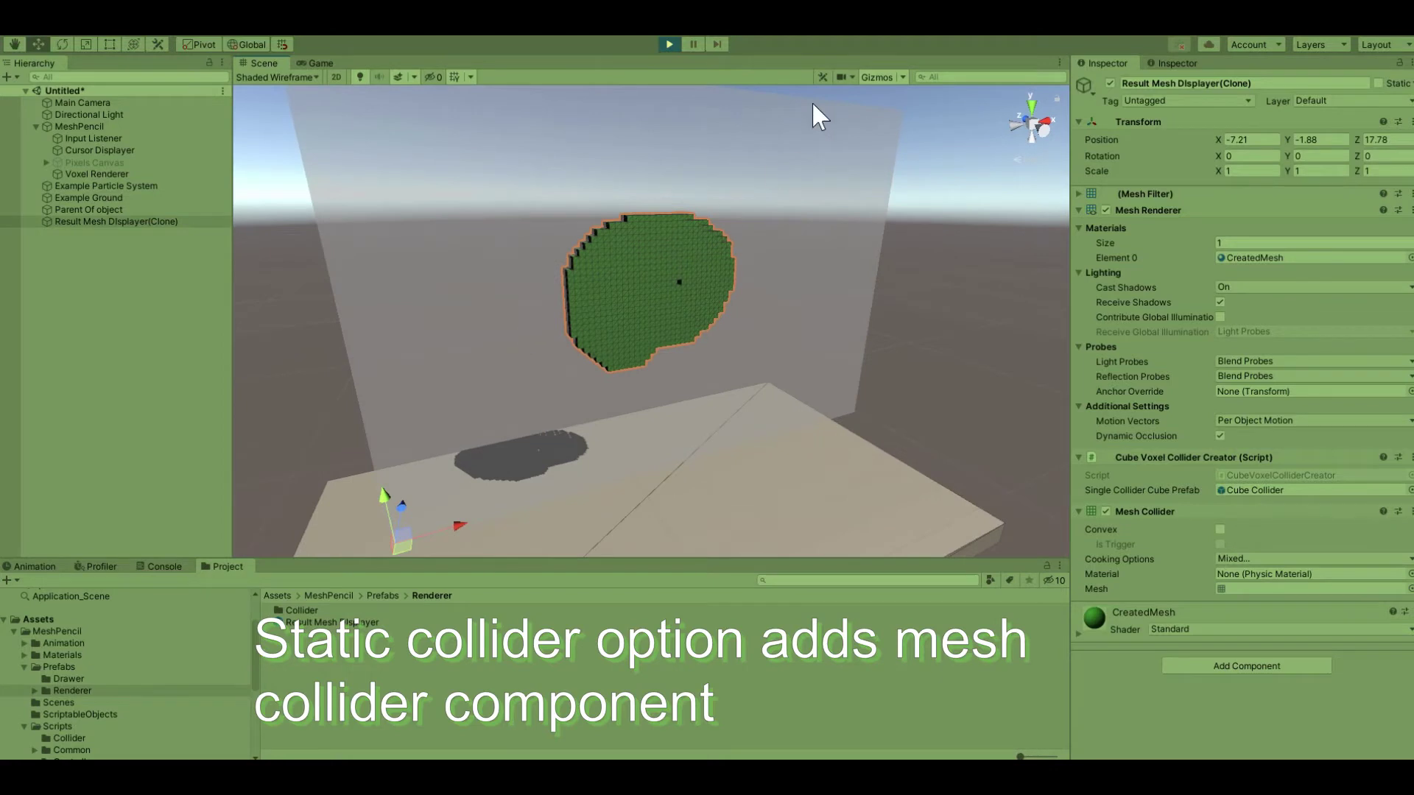
scroll(651, 243, "up", 1)
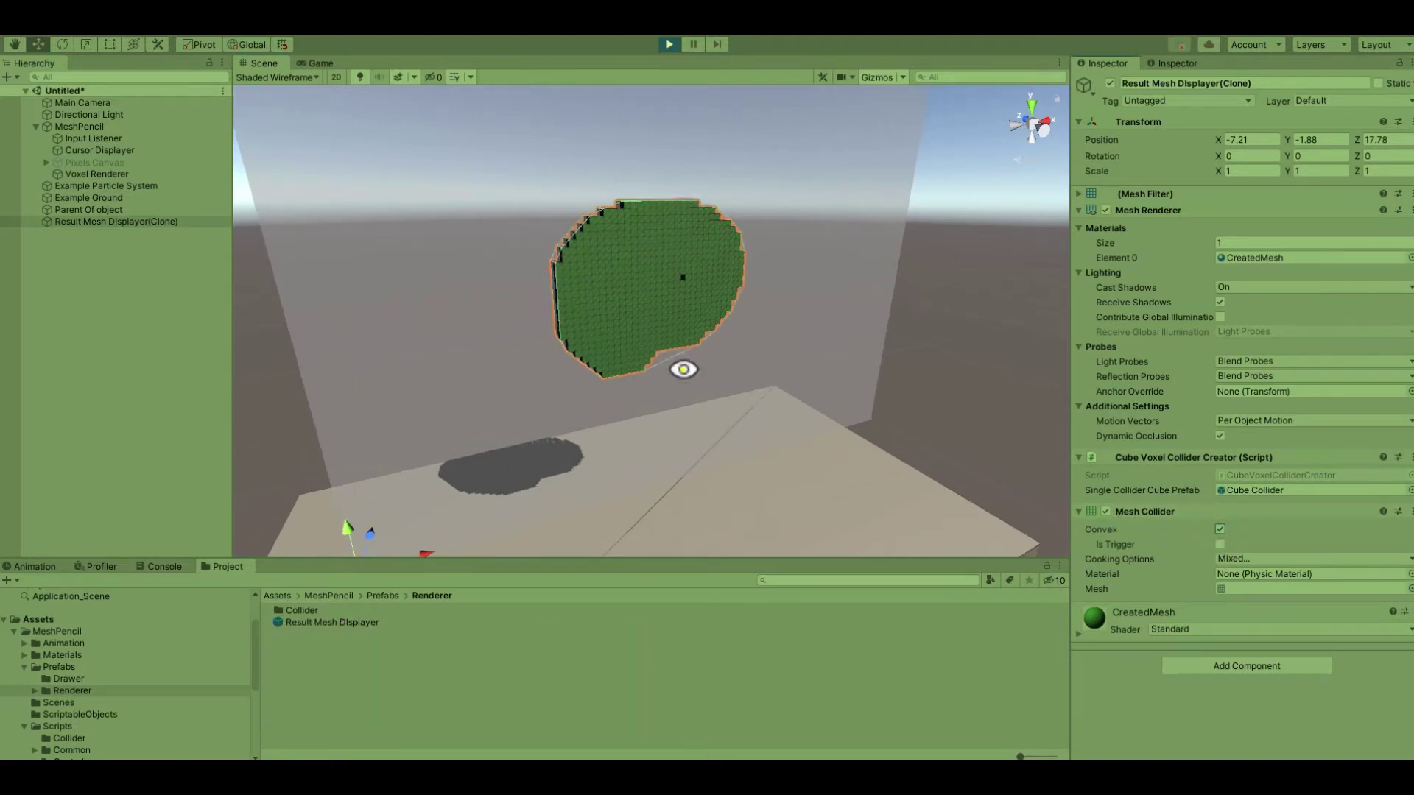
mouse_move(683, 369)
left_mouse_down("alt")
mouse_move(581, 302)
mouse_move(663, 365)
left_mouse_up("alt")
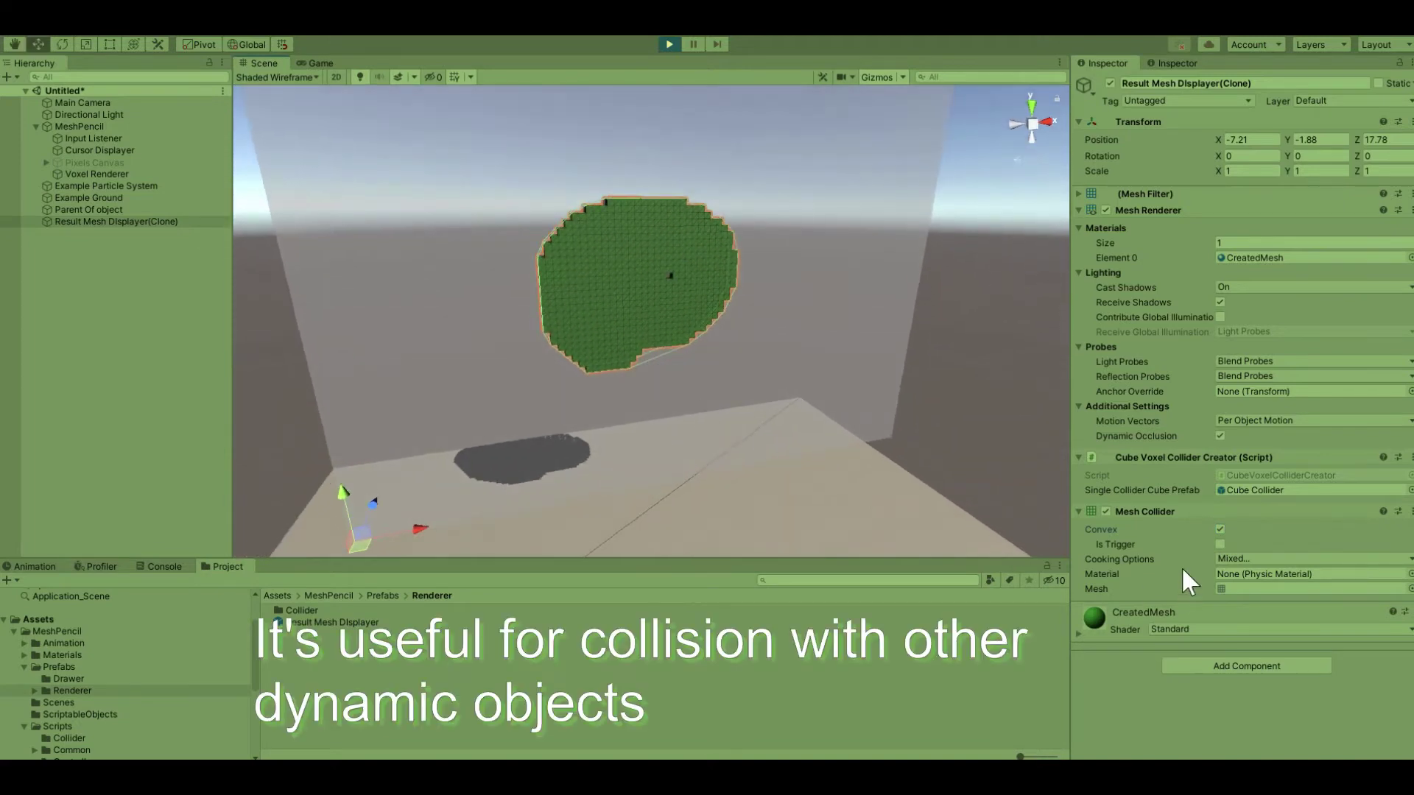
Add a Rigidbody component to the generated mesh, follow its fall in the scene, and pause the game.
left_click(1246, 661)
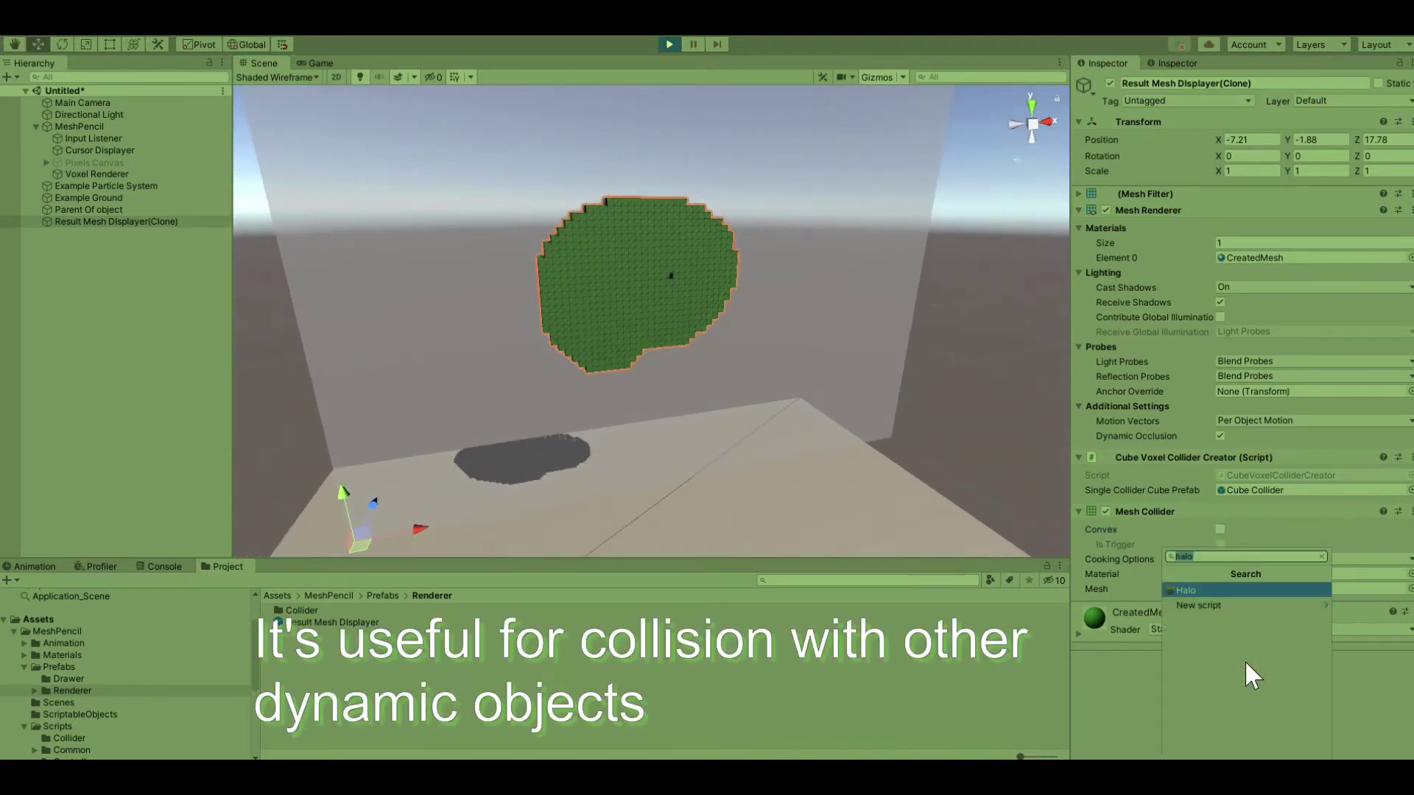
type("rigi")
key("Return")
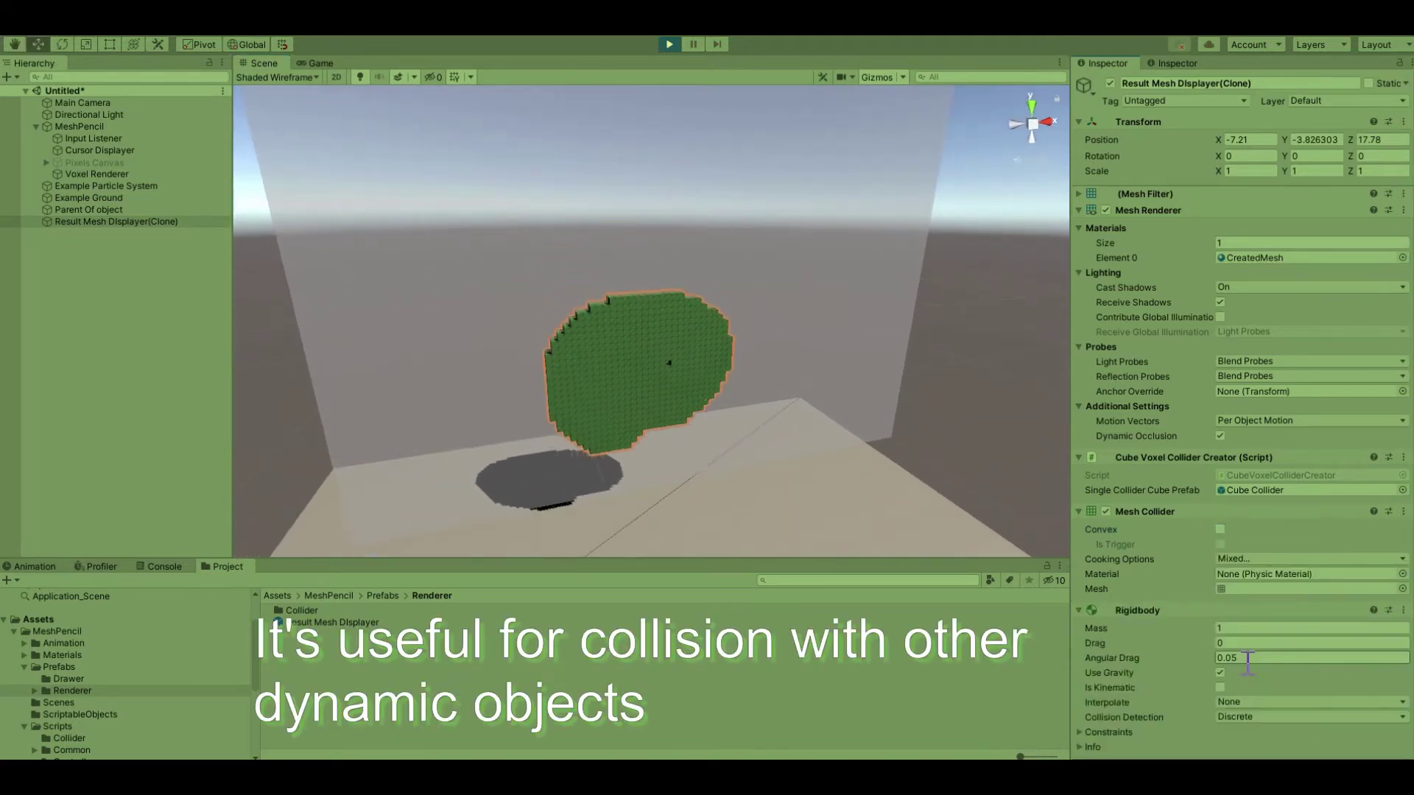
scroll(680, 461, "down", 5)
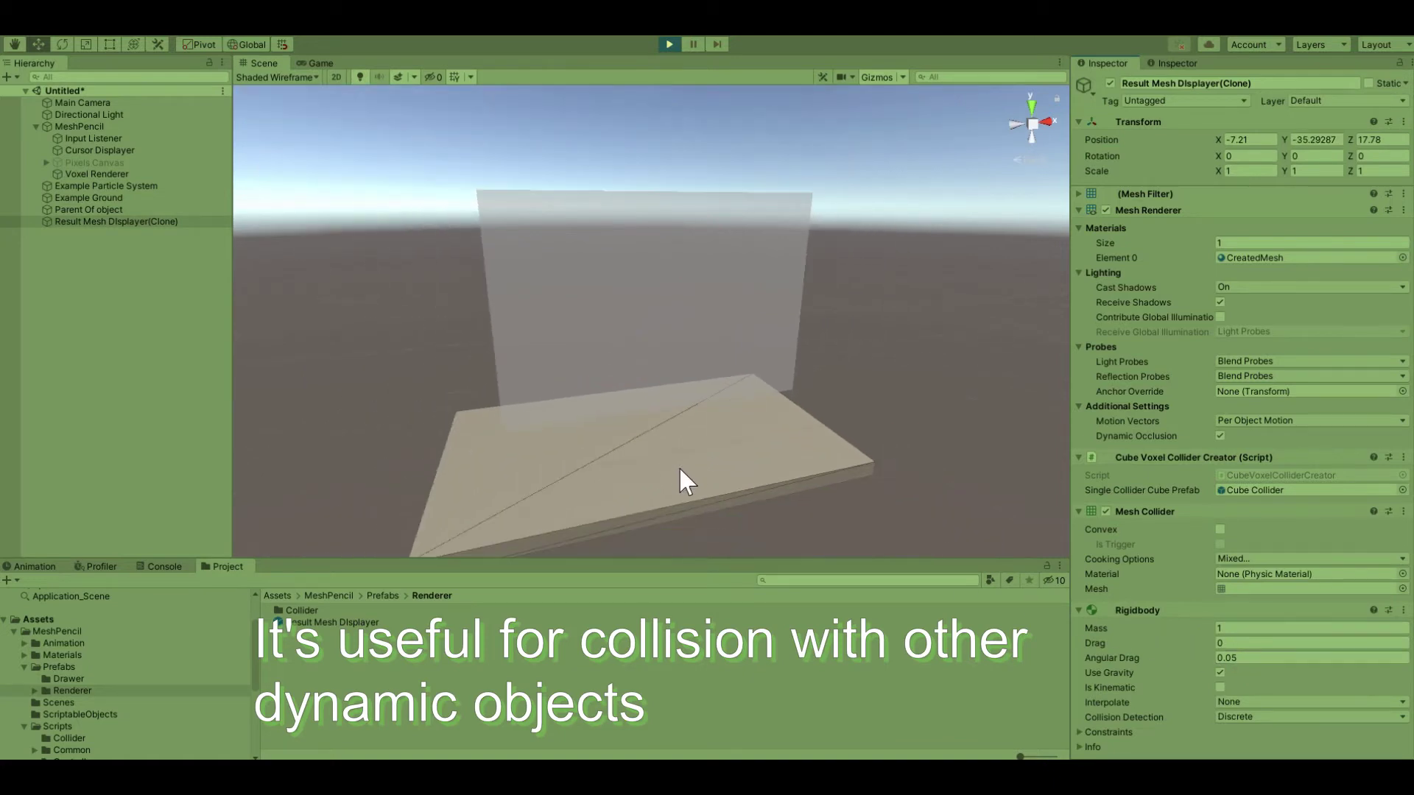
scroll(686, 488, "down", 3)
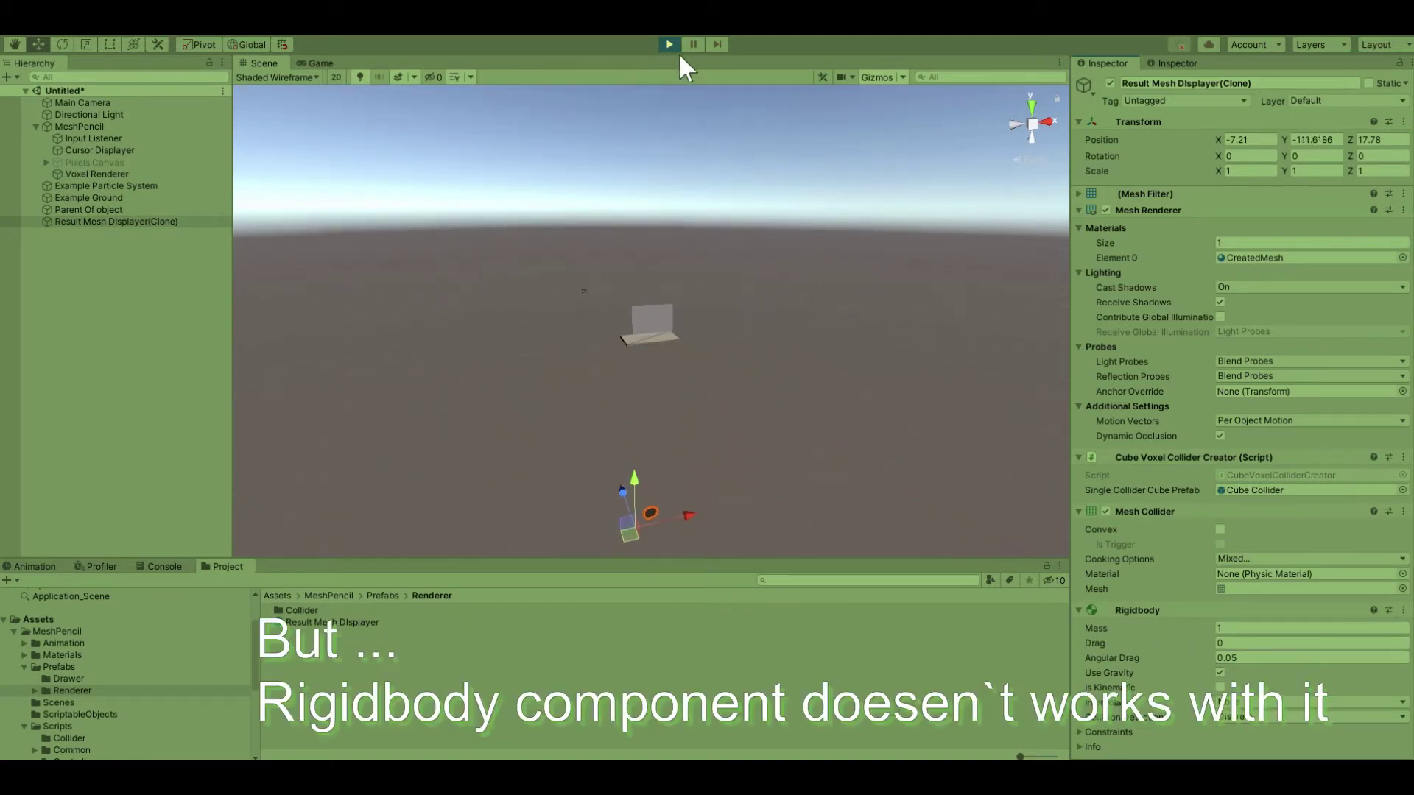
middle_click_drag(631, 347, 622, 293)
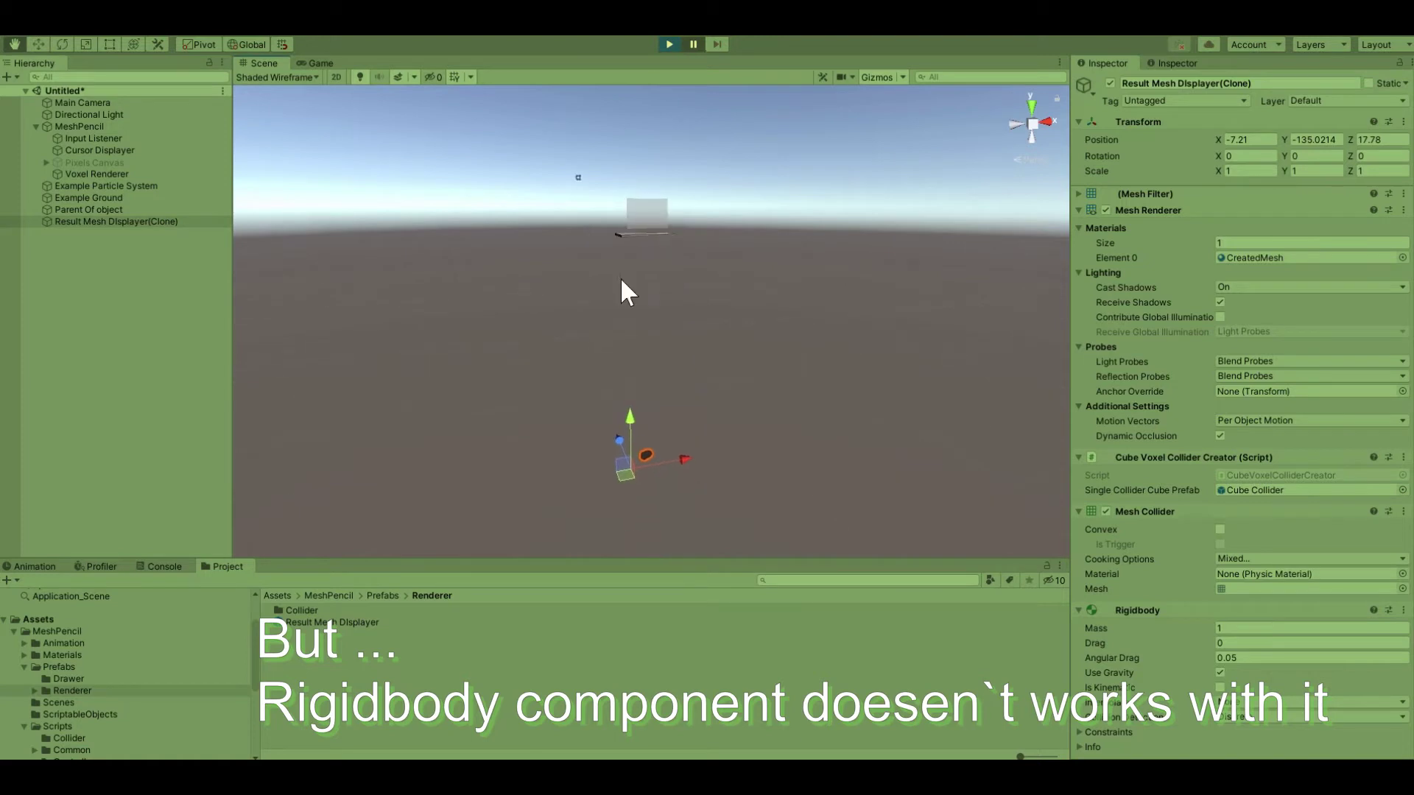
scroll(1243, 710, "down", 3)
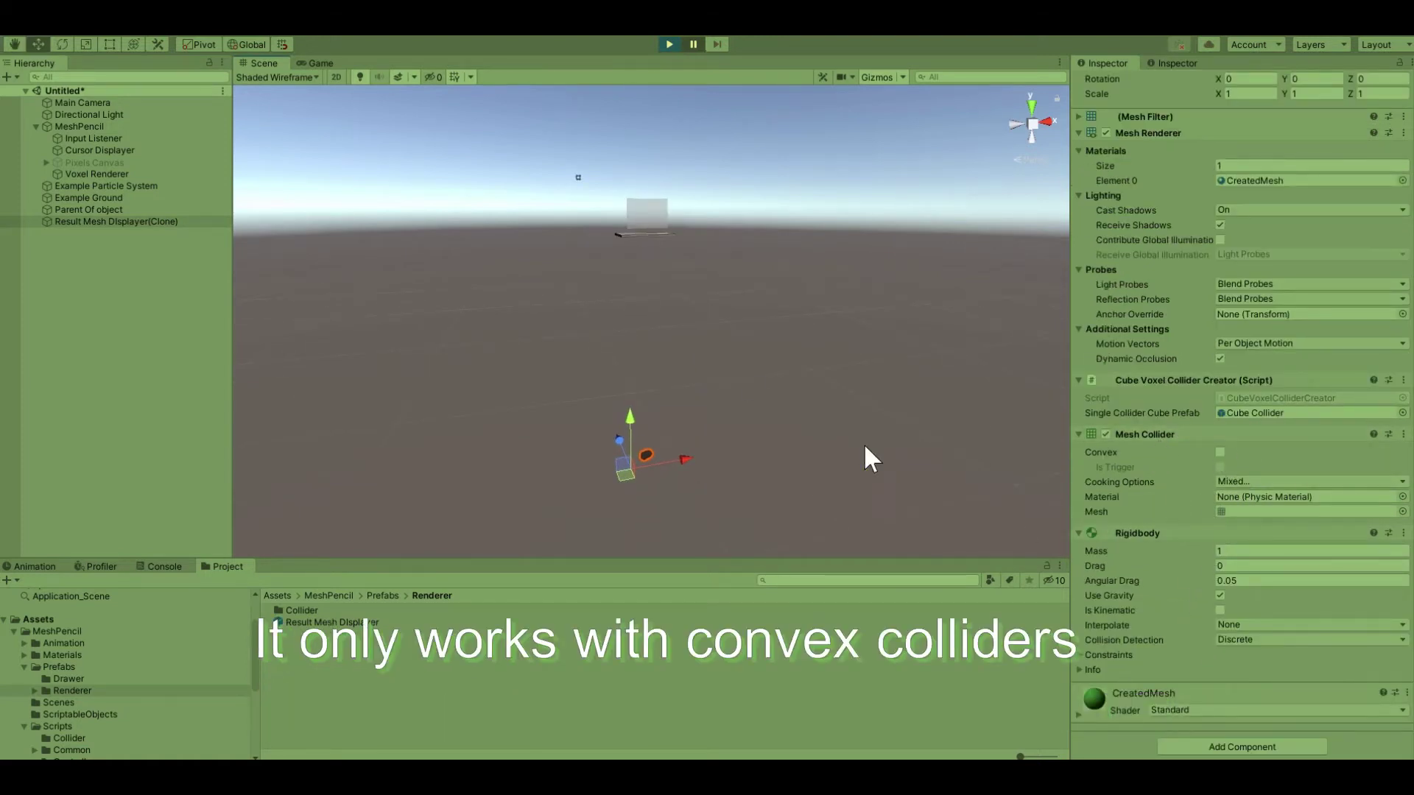
Raise the generated mesh back above the ground platform and enable Convex on its Mesh Collider.
left_click_drag(630, 423, 617, 216)
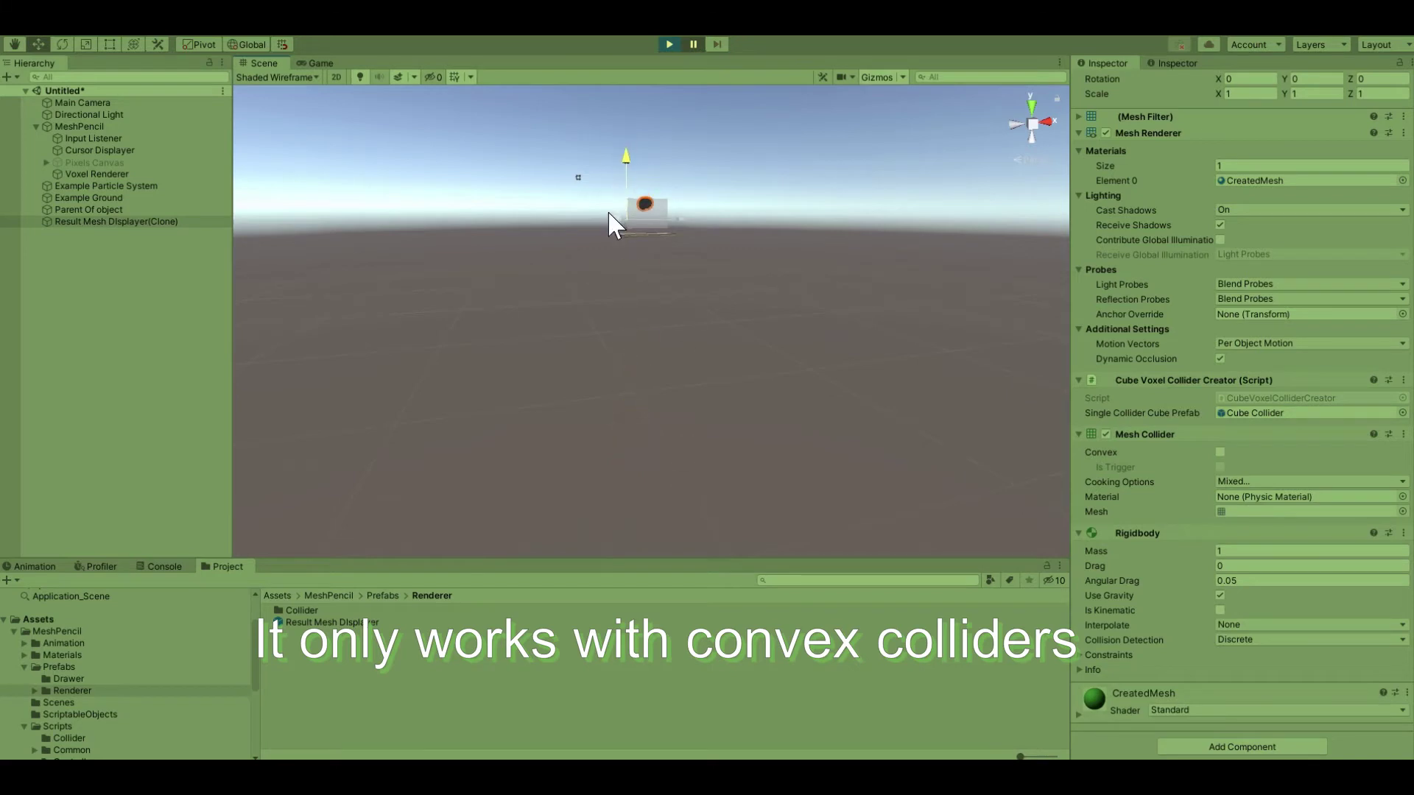
scroll(618, 213, "up", 5)
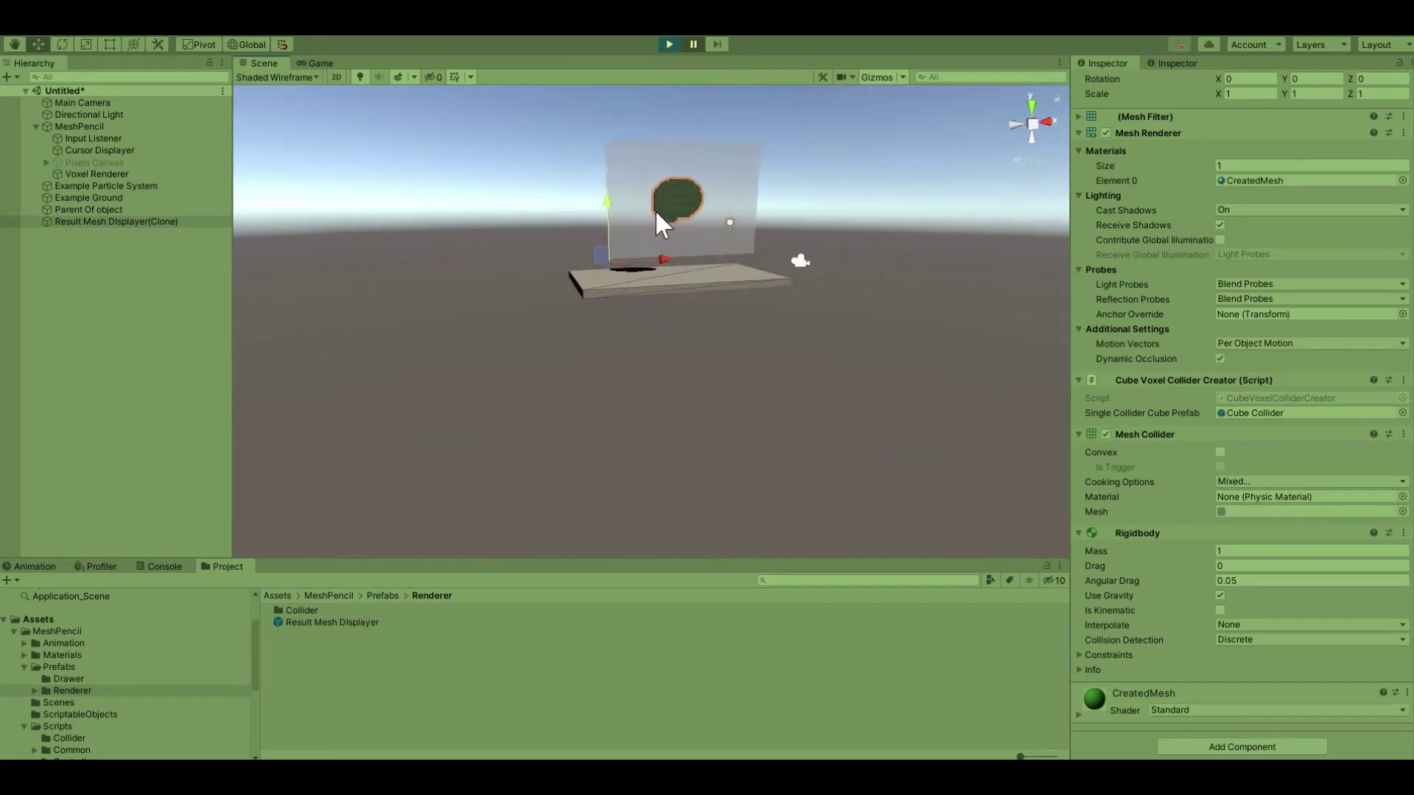
middle_click_drag(665, 234, 660, 315)
scroll(653, 295, "up", 2)
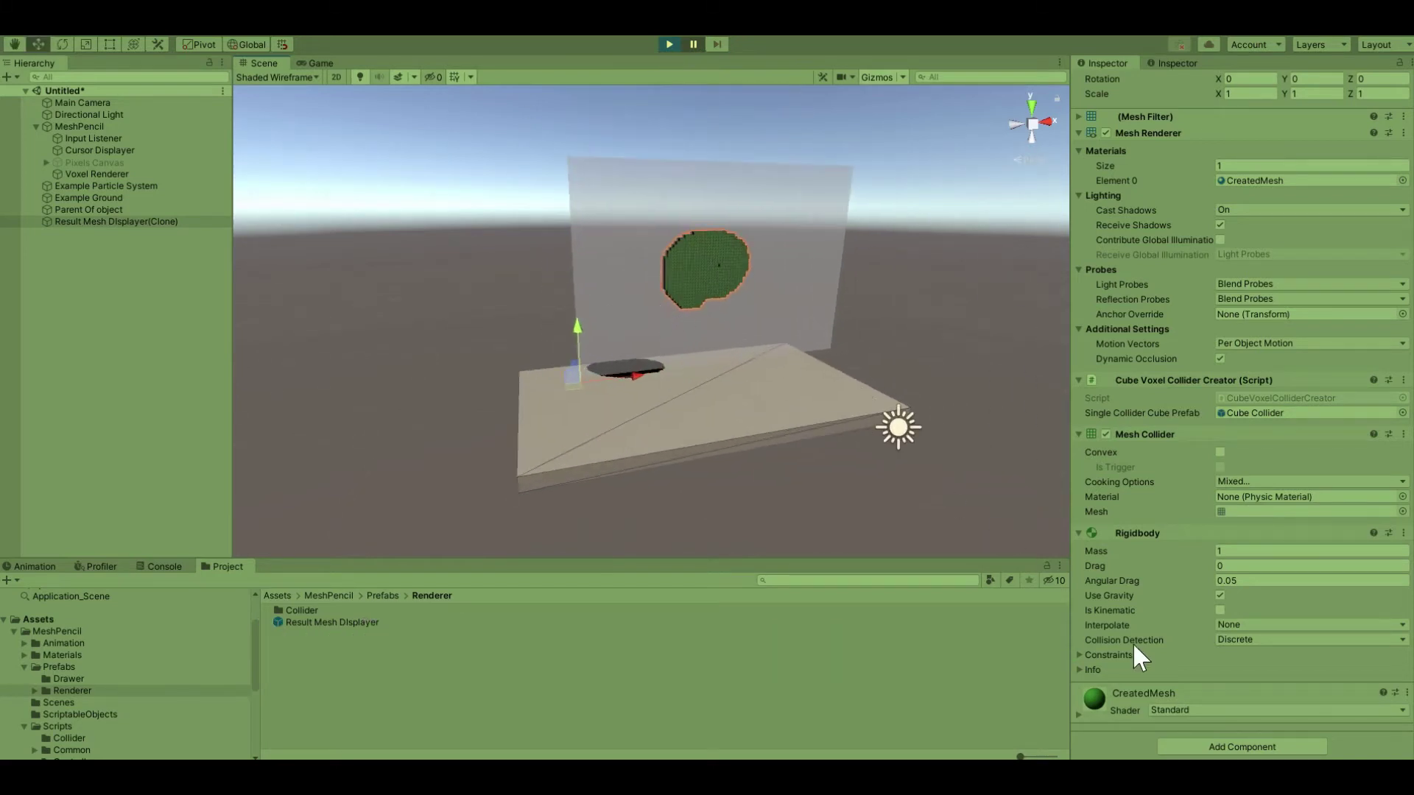
left_click(1220, 452)
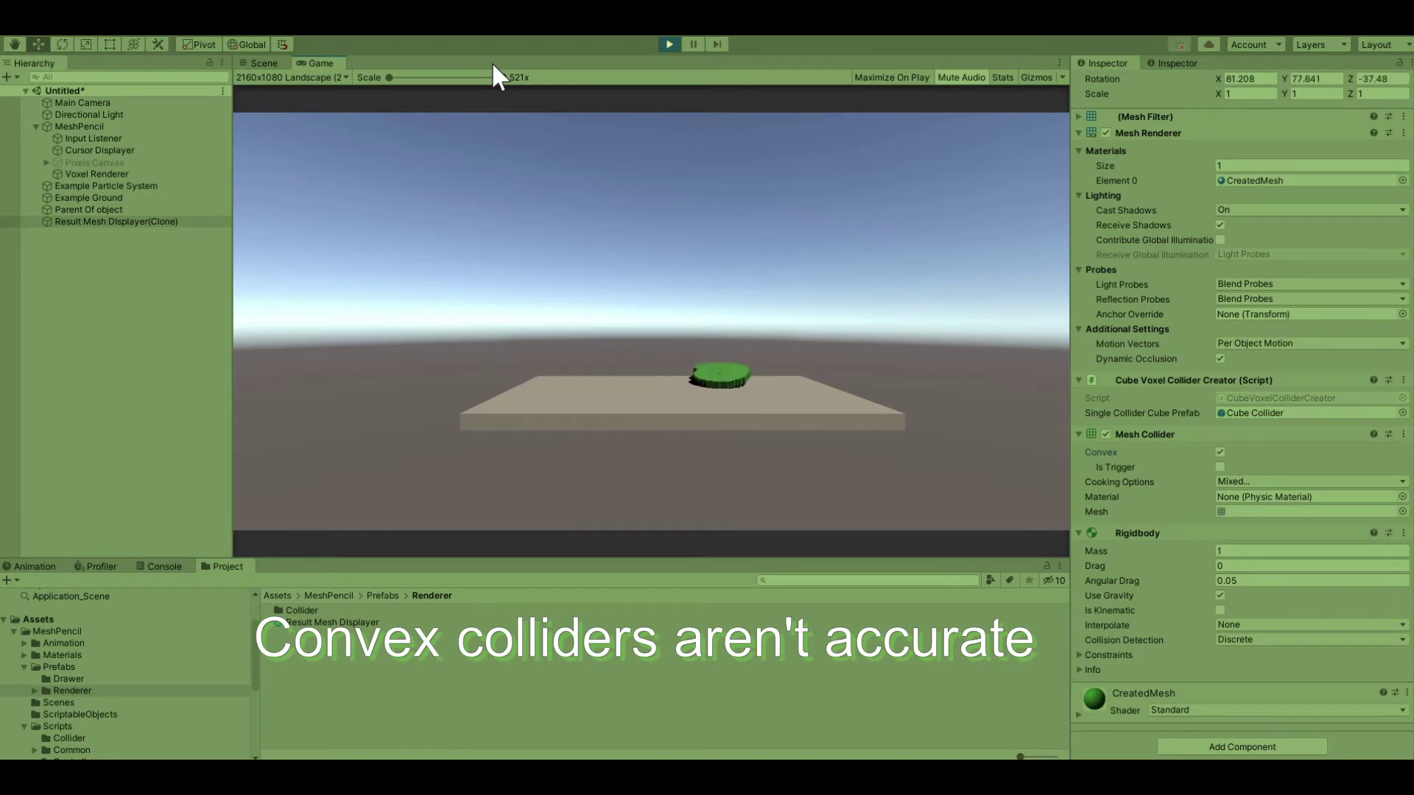
Examine how the convex collider's outline fits the fallen mesh on the ground, and exit play mode.
left_click(278, 65)
left_click_drag(708, 385, 675, 359, "alt")
scroll(758, 370, "up", 5)
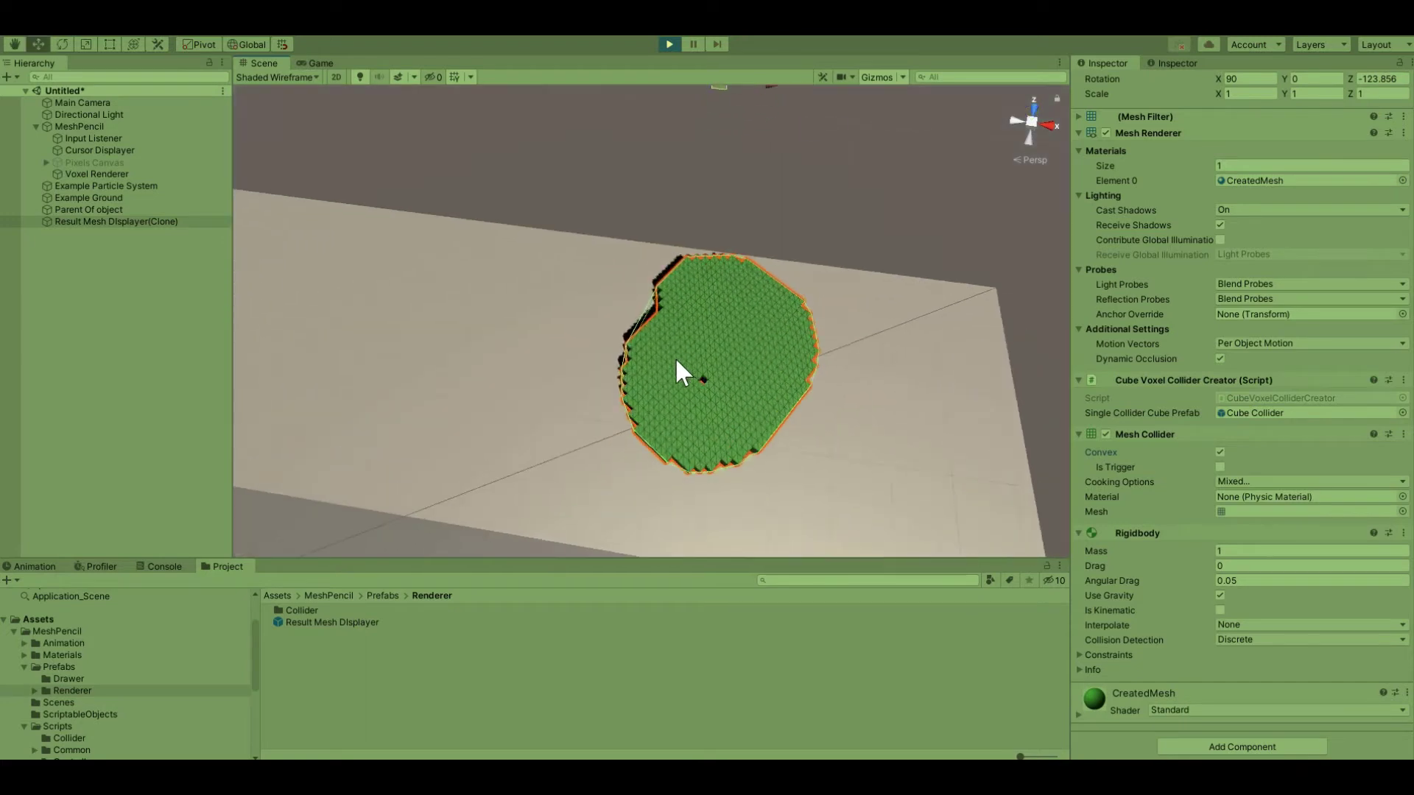
scroll(643, 302, "up", 3)
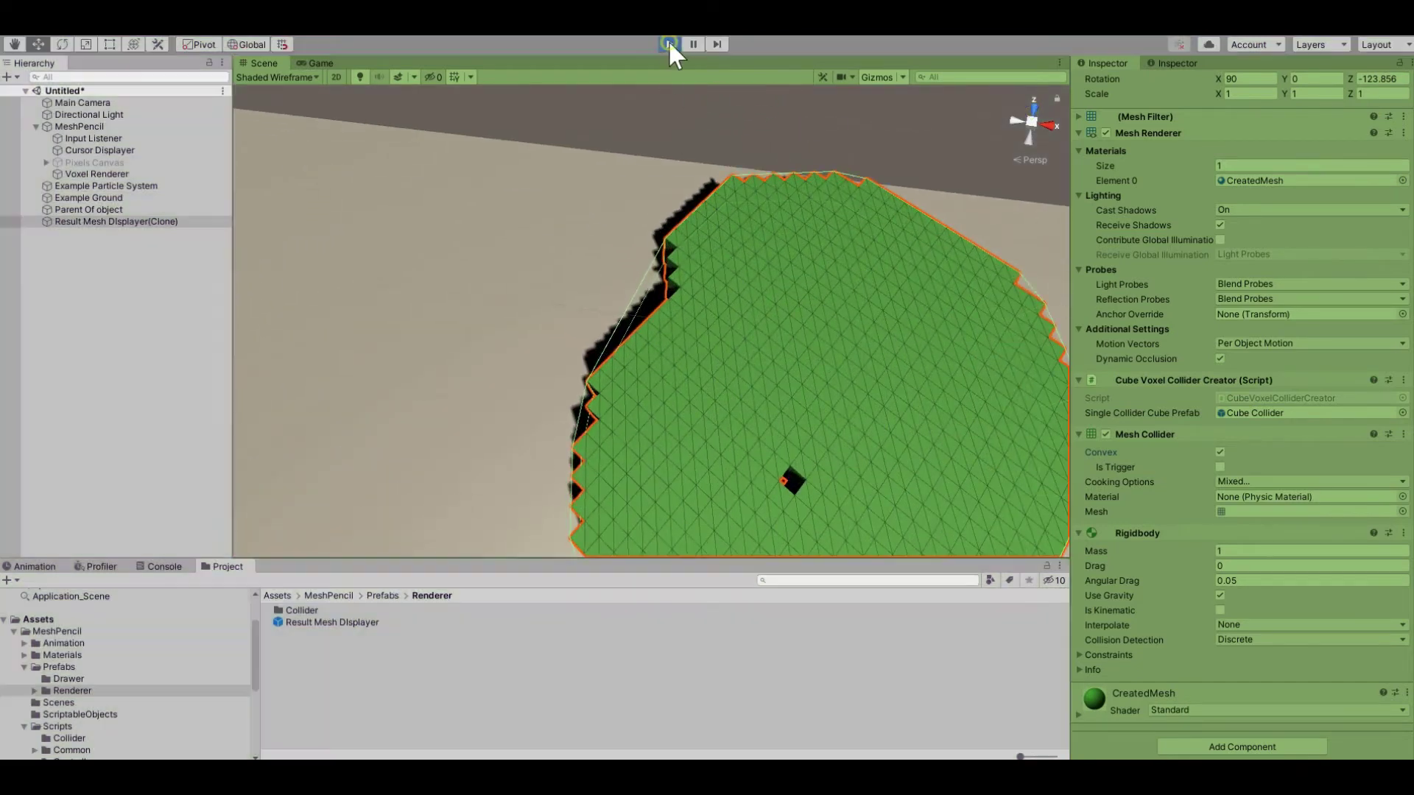
left_click(668, 44)
Set MeshPencil's Collider Type to Dynamic Collider.
left_click(139, 127)
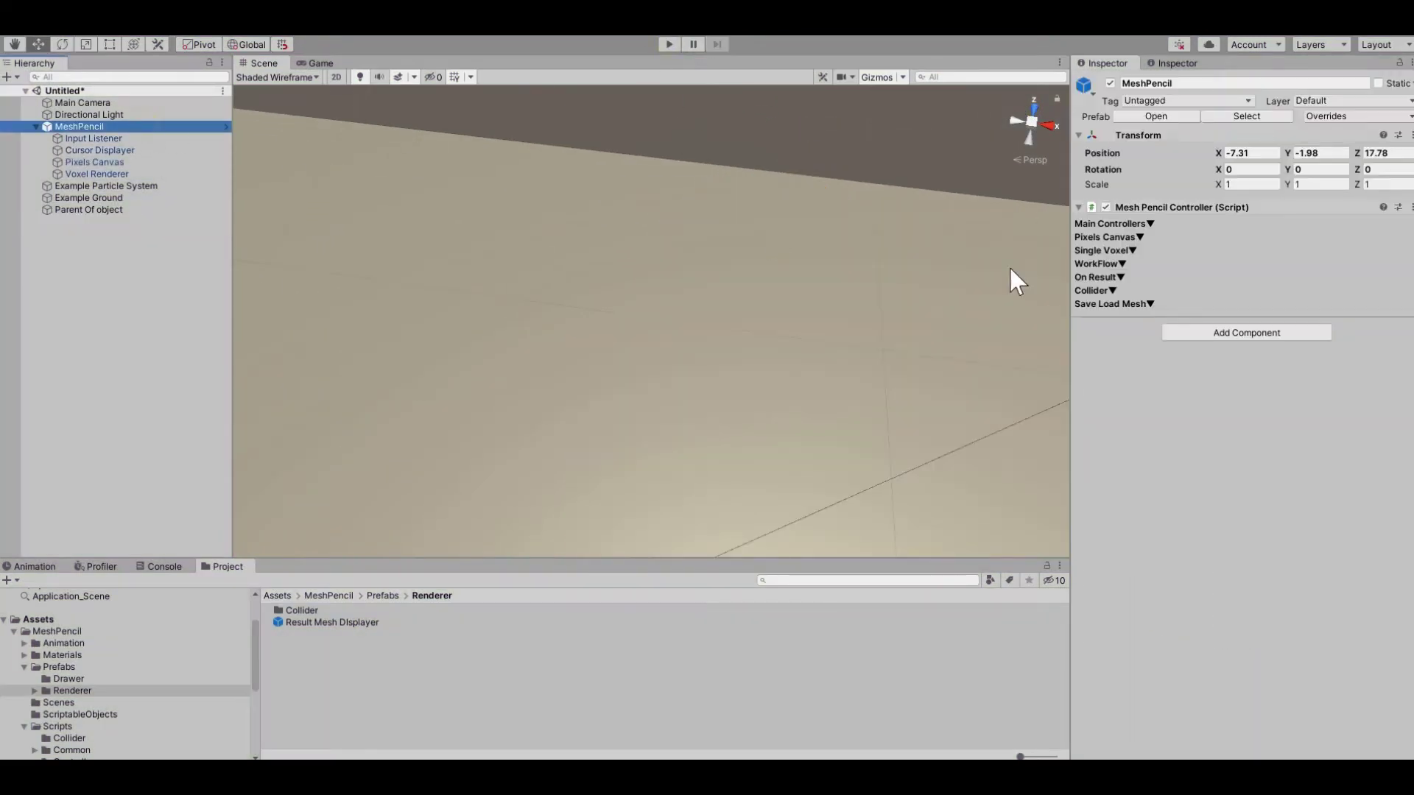
left_click(1097, 290)
left_click(1269, 318)
left_click(1274, 371)
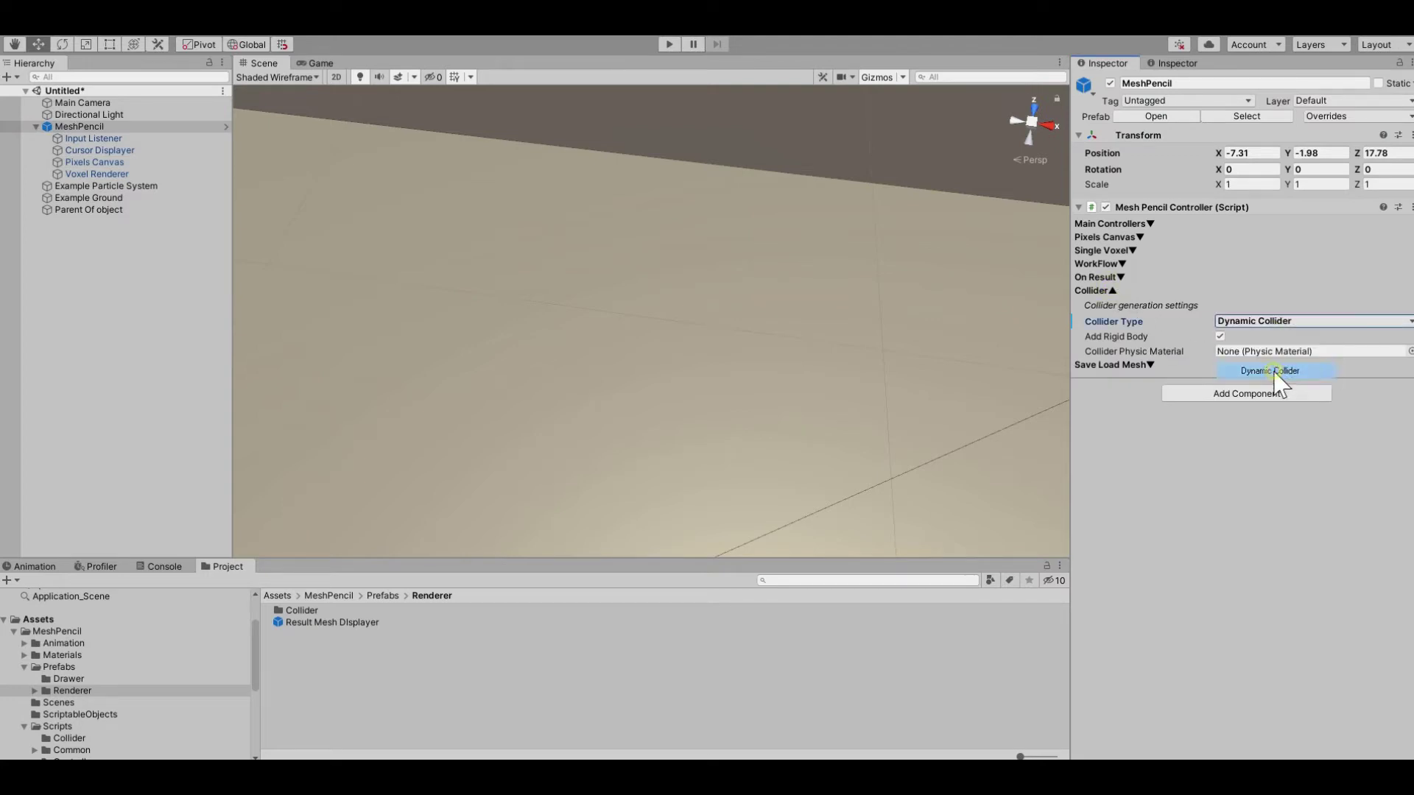
Draw a joined S and 3 shape on the canvas in play mode and generate its mesh.
scroll(815, 320, "down", 10)
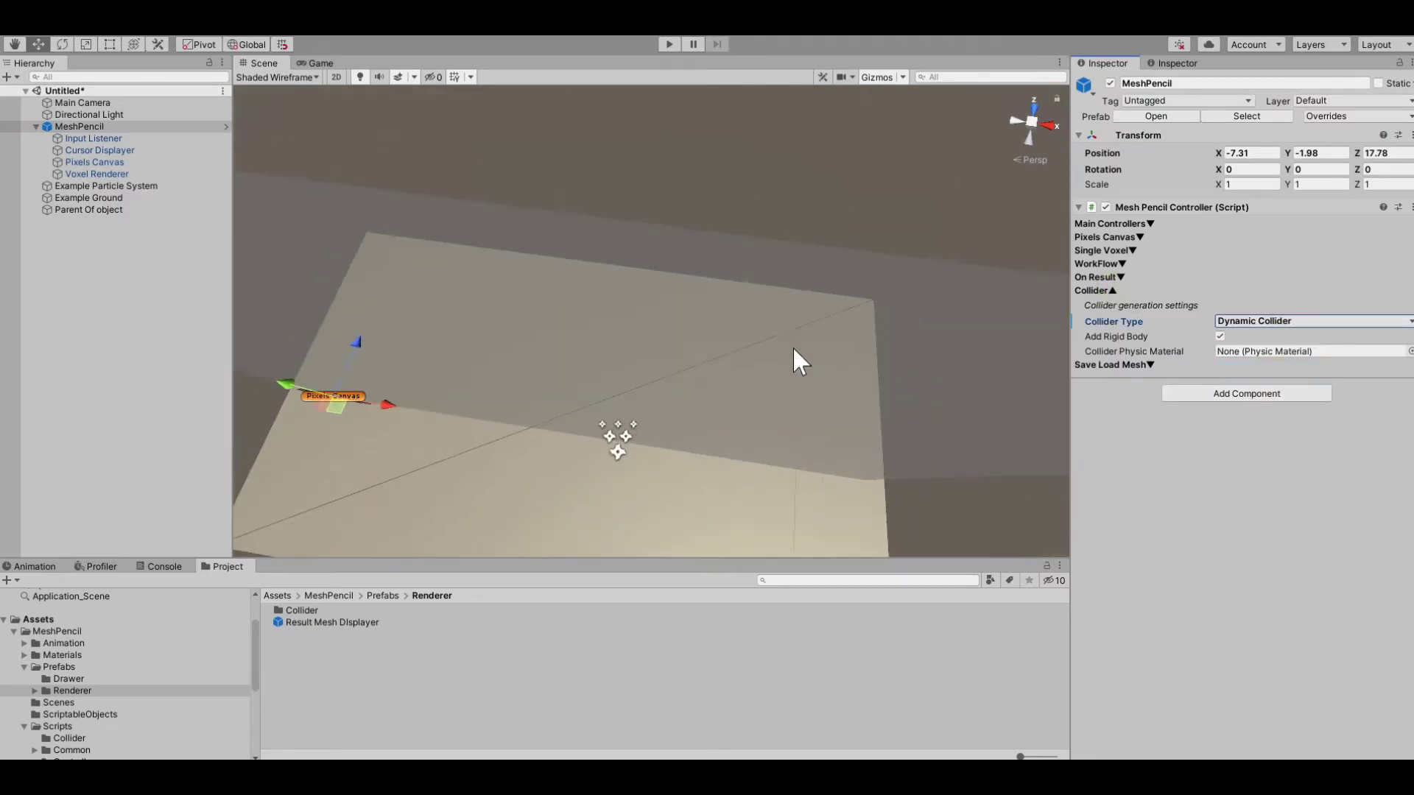
right_click_drag(817, 313, 824, 170)
left_click(669, 44)
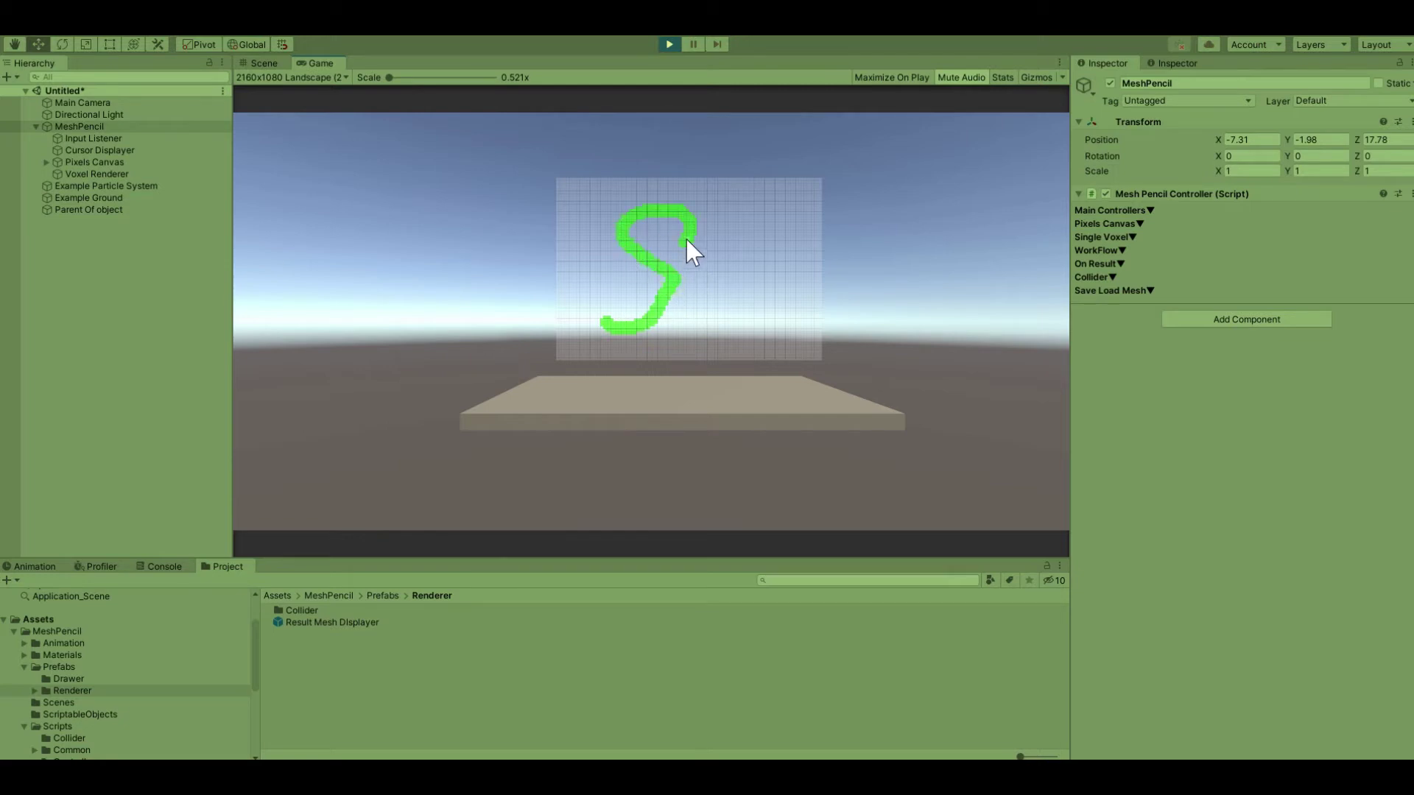
key("space")
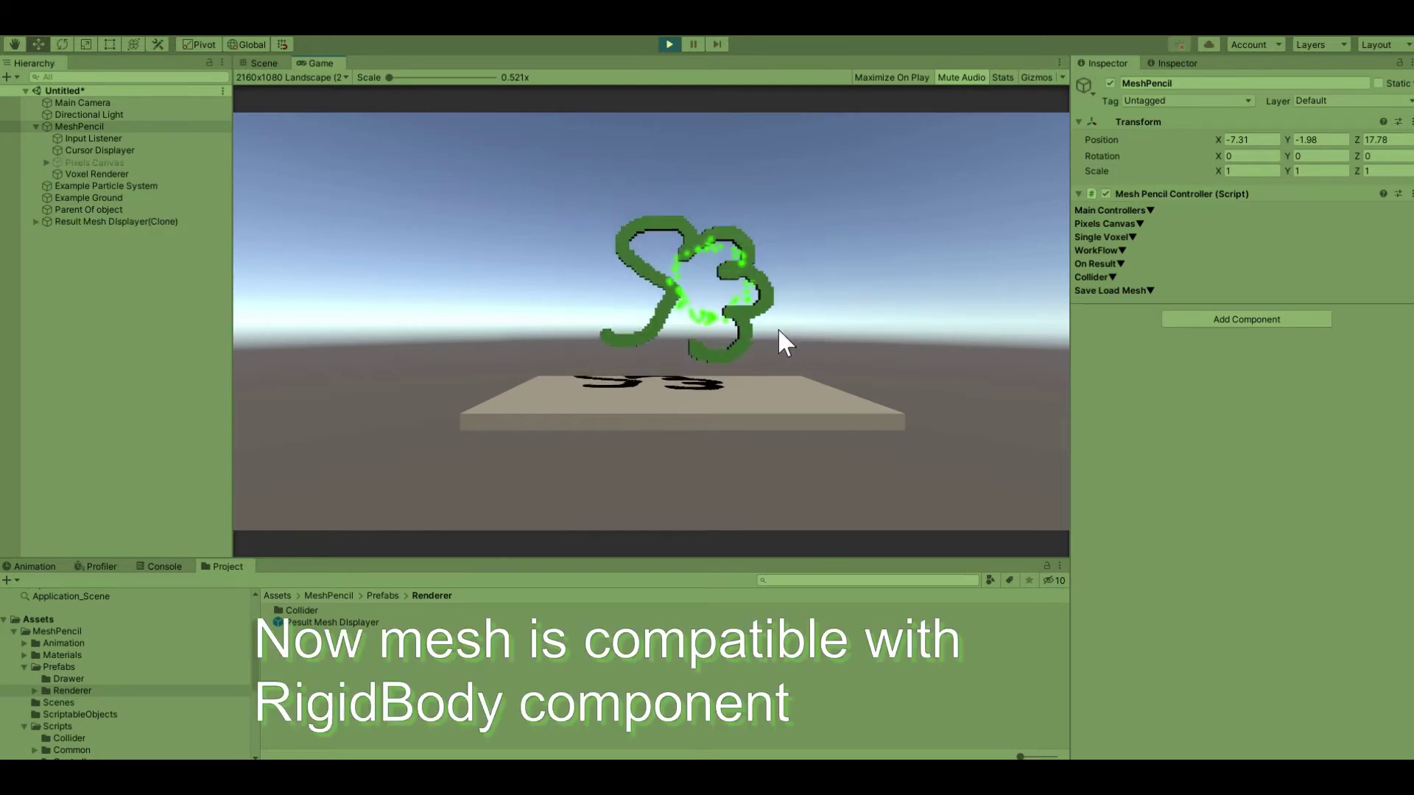
Inspect the generated mesh from the front in the scene view and deactivate the MeshPencil object.
left_click(271, 64)
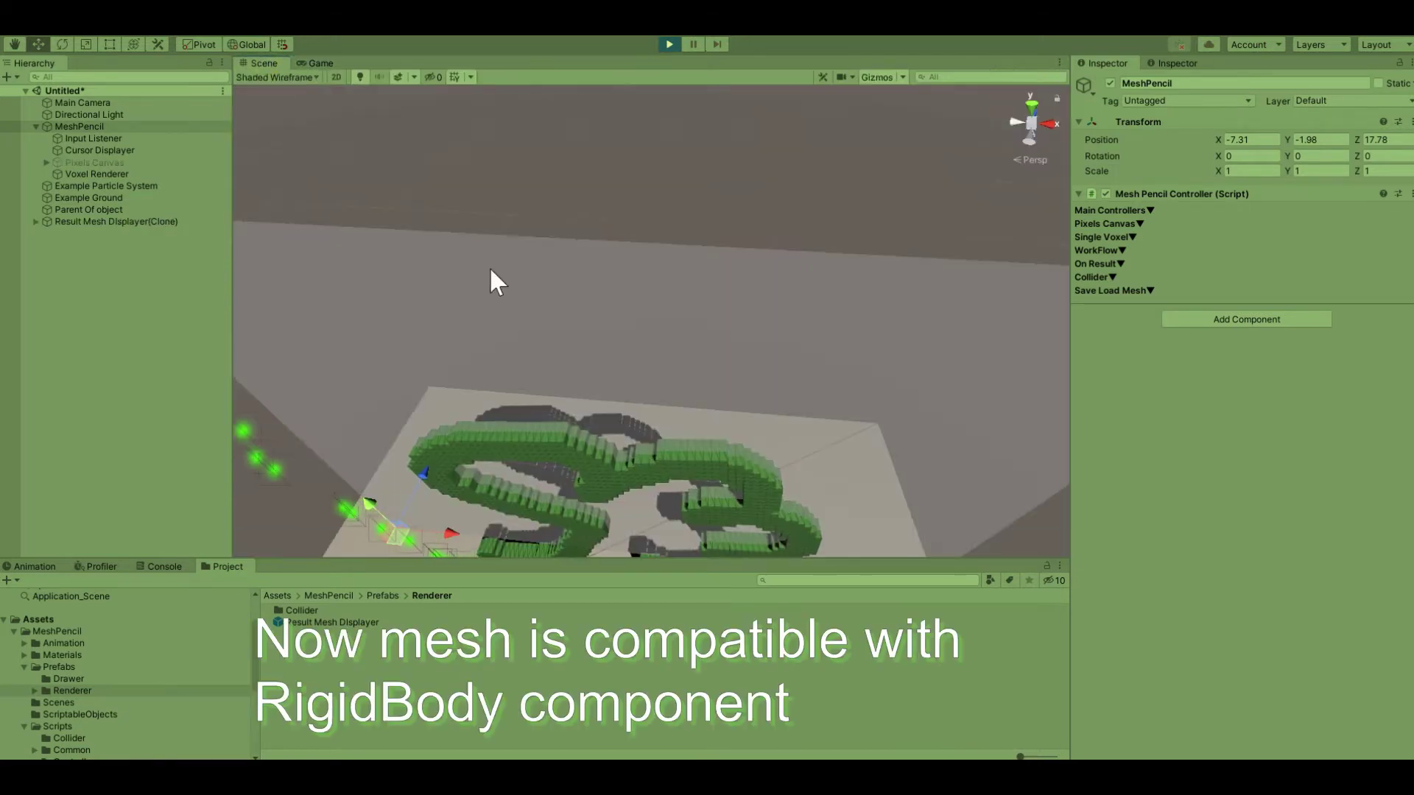
mouse_move(488, 277)
left_mouse_down("alt")
mouse_move(780, 377)
mouse_move(779, 410)
mouse_move(845, 366)
left_mouse_up("alt")
left_click(785, 386)
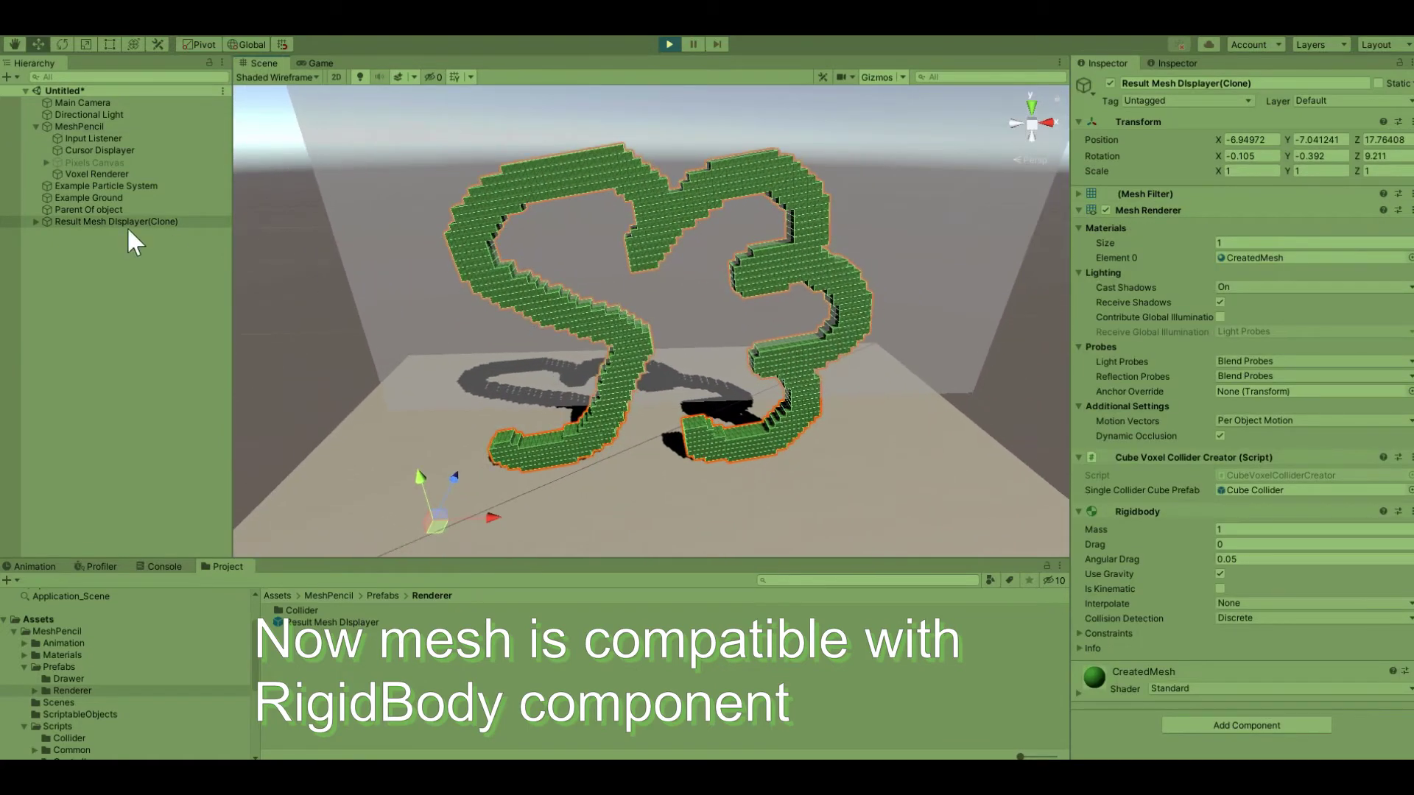
left_click(129, 125)
left_click(1108, 83)
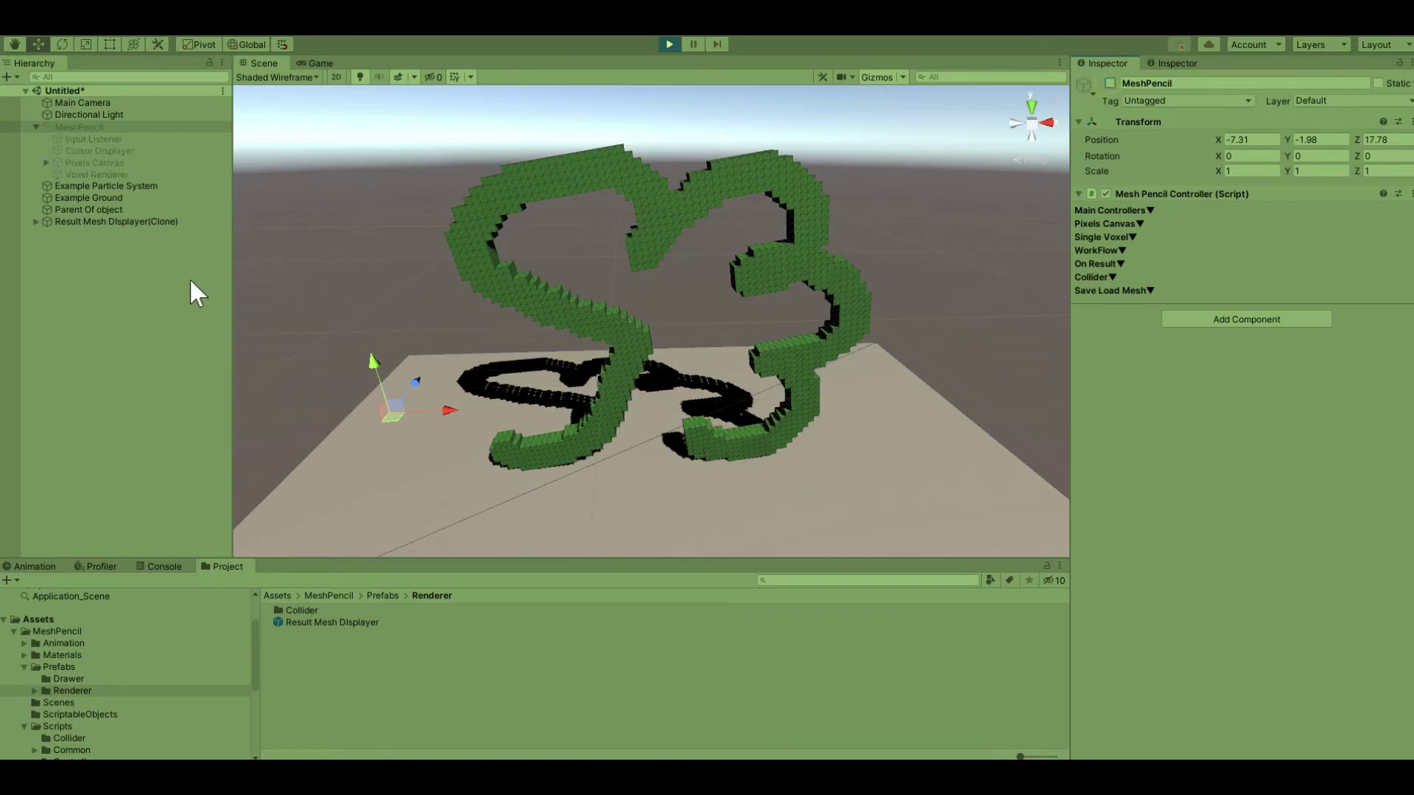
Expand the generated mesh object's children and examine individual Cube Collider objects along its shape.
left_click(113, 222)
mouse_move(523, 352)
left_mouse_down("alt")
mouse_move(672, 395)
mouse_move(628, 298)
mouse_move(735, 316)
mouse_move(700, 243)
mouse_move(819, 348)
mouse_move(351, 287)
left_mouse_up("alt")
scroll(626, 293, "down", 5)
left_click(35, 222)
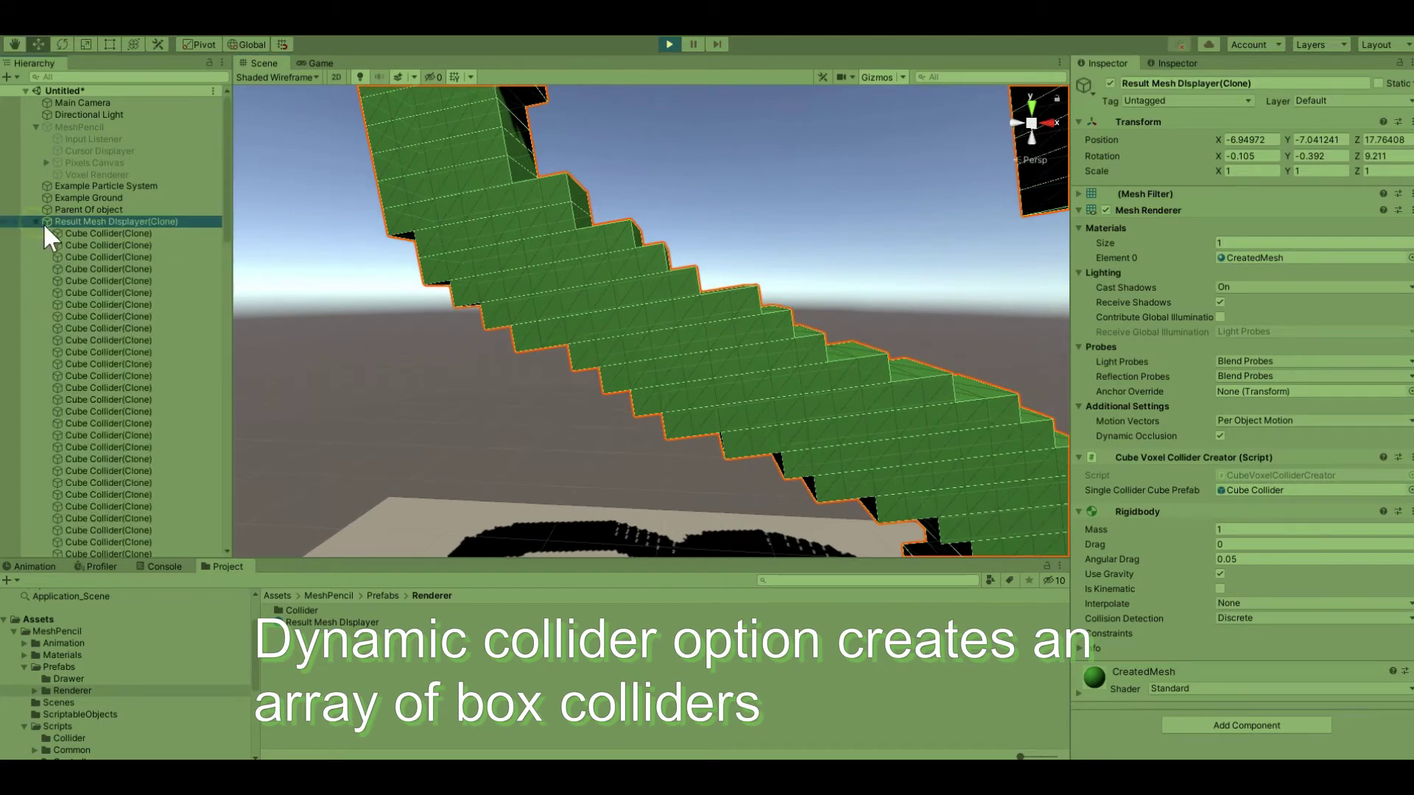
left_click(152, 257)
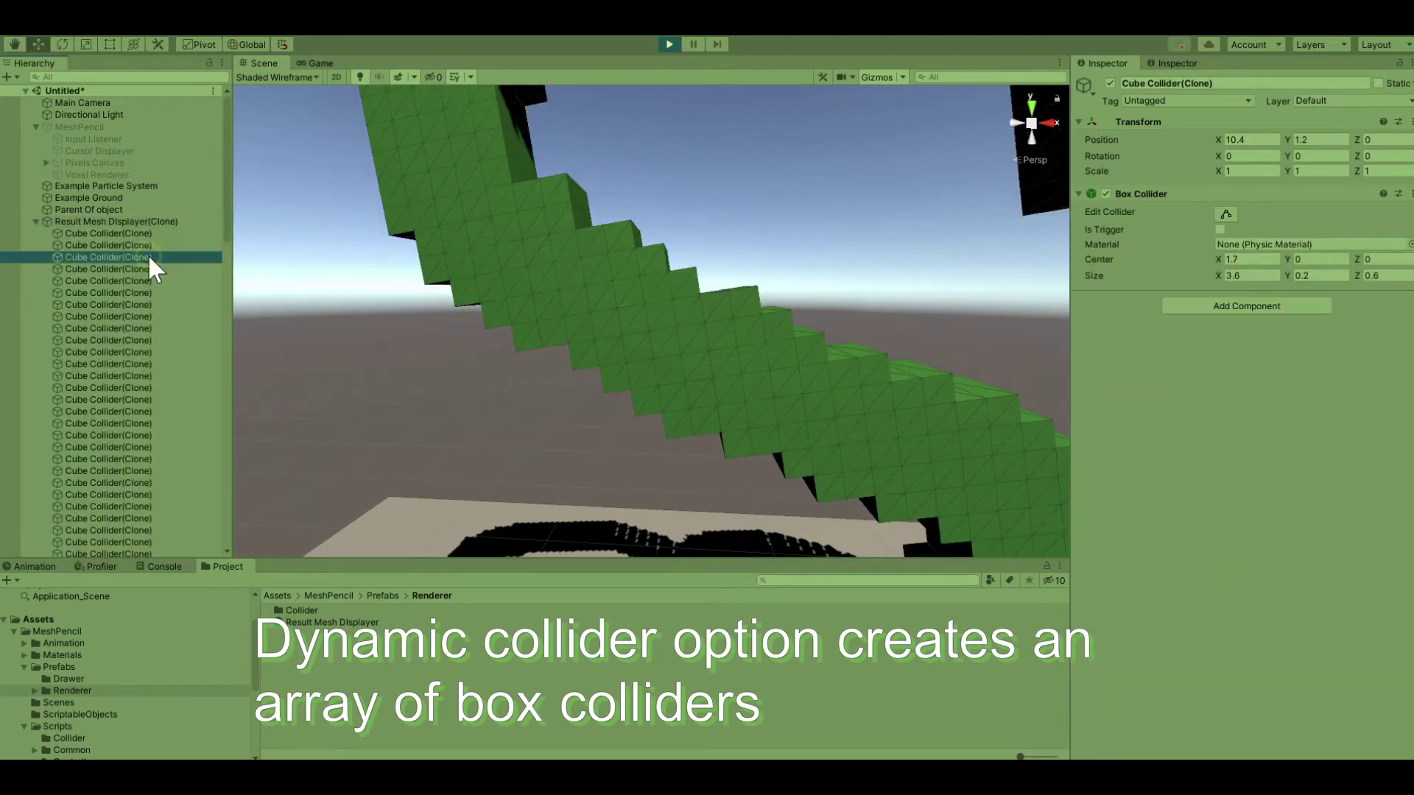
left_click(152, 292)
key("f")
scroll(603, 348, "down", 5)
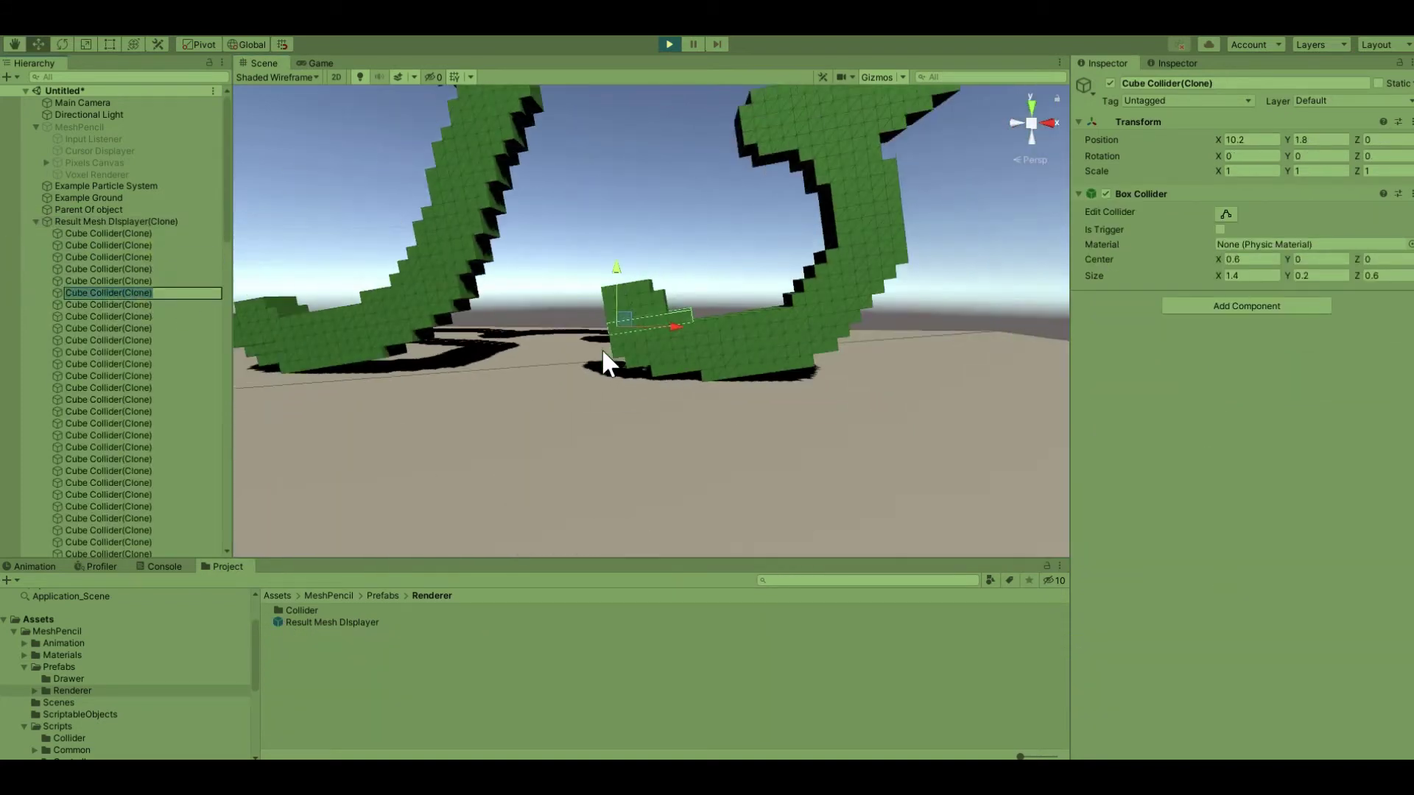
Compare more Cube Collider children further down the hierarchy, viewing each box's extent on the mesh.
scroll(568, 330, "up", 5)
scroll(676, 320, "down", 5)
left_click(142, 306)
left_click(140, 387)
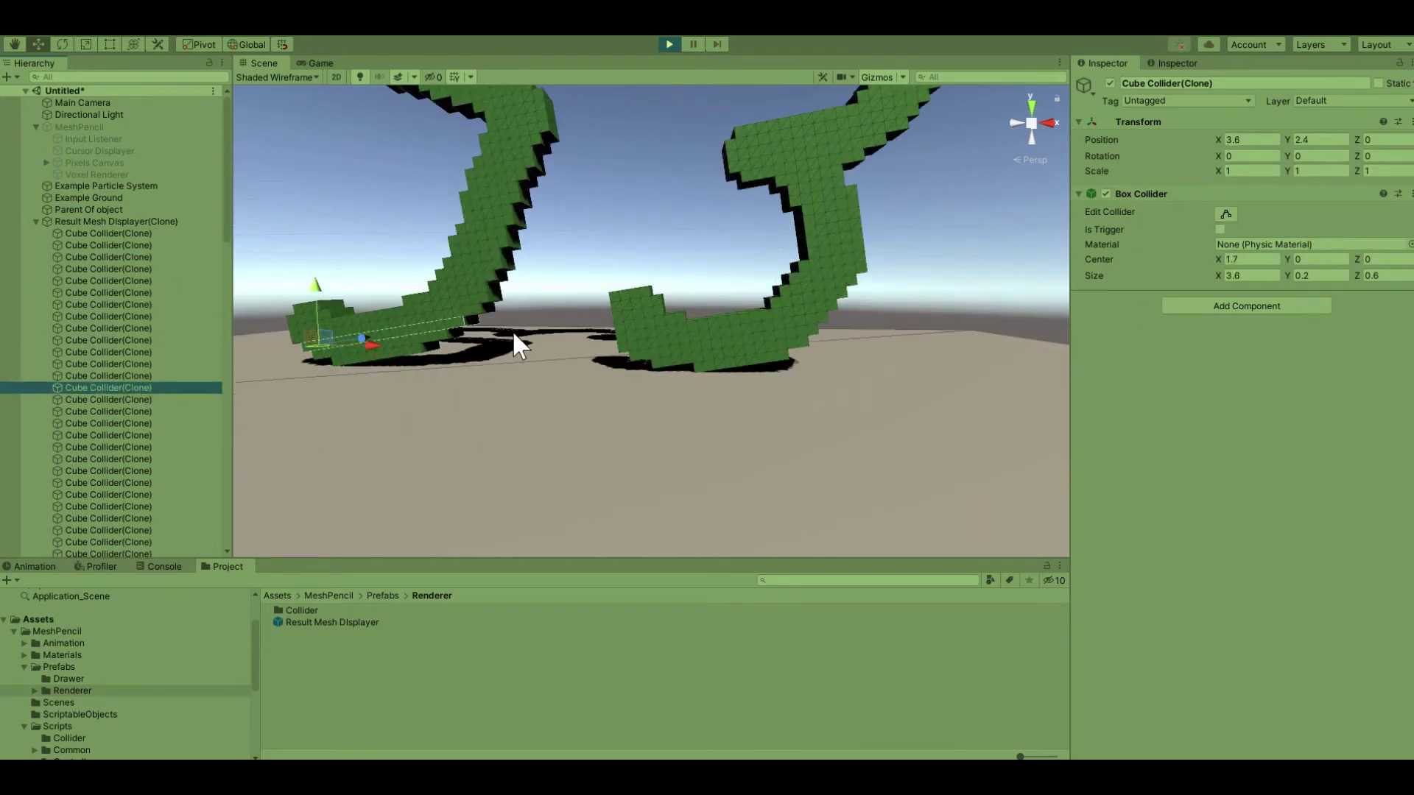
left_click(137, 429)
scroll(132, 458, "down", 5)
left_click(140, 384)
key("f")
scroll(739, 320, "up", 5)
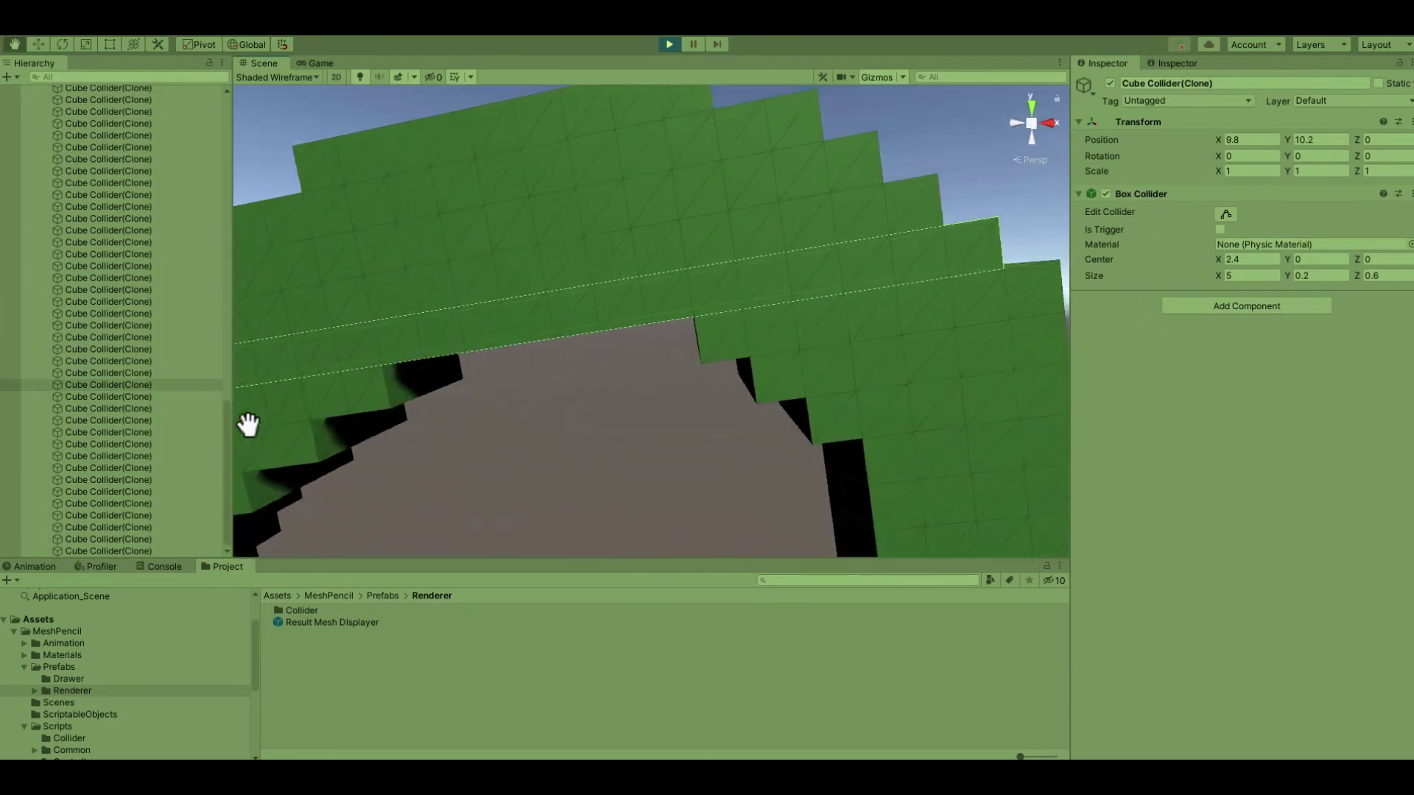
Select all Cube Collider children to view the full array of boxes over the mesh, and exit play mode.
scroll(713, 373, "down", 8)
left_click(123, 470)
key("ctrl+a")
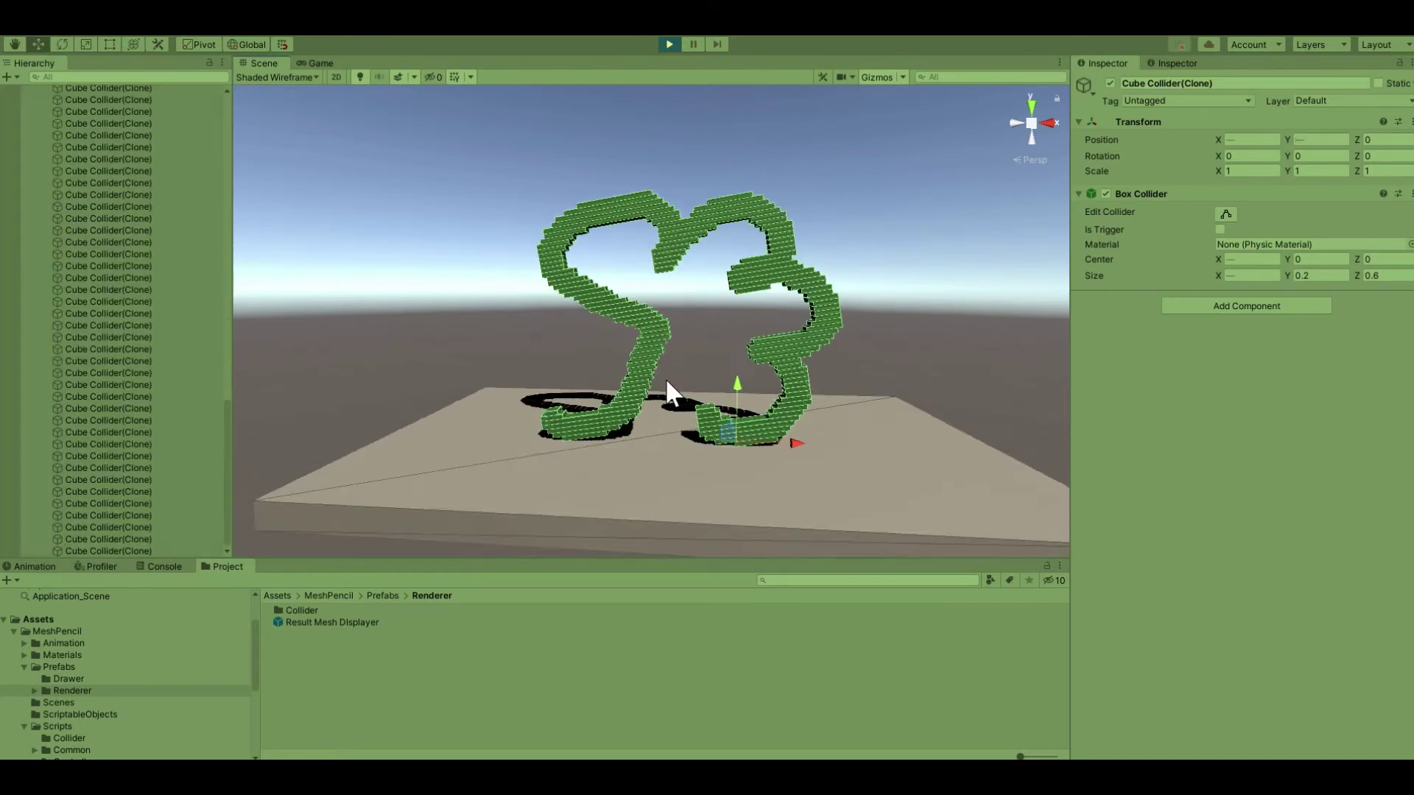
scroll(665, 378, "up", 5)
scroll(678, 347, "down", 8)
key("ctrl+p")
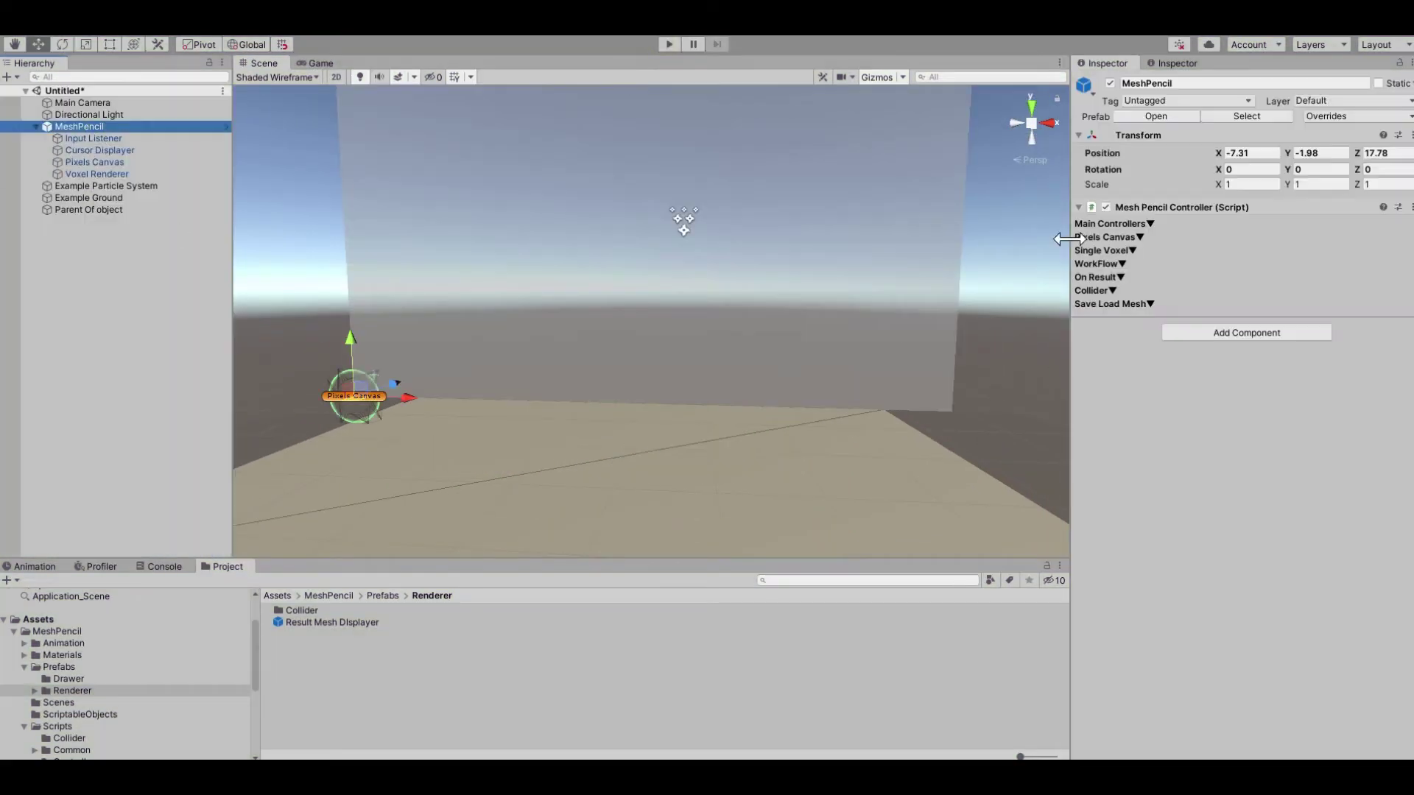
Assign the Ice physic material as MeshPencil's Collider Physic Material.
left_click(1113, 291)
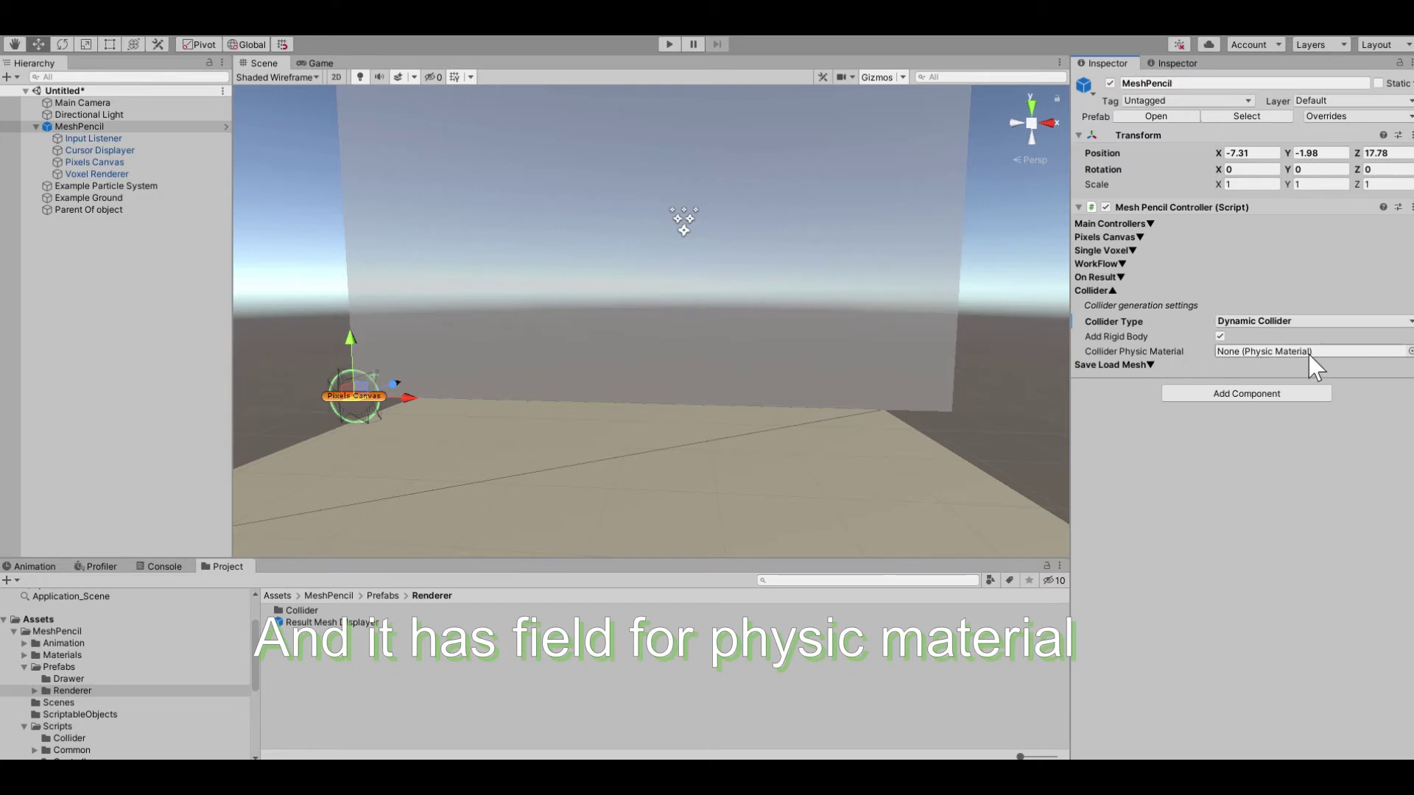
left_click(1409, 351)
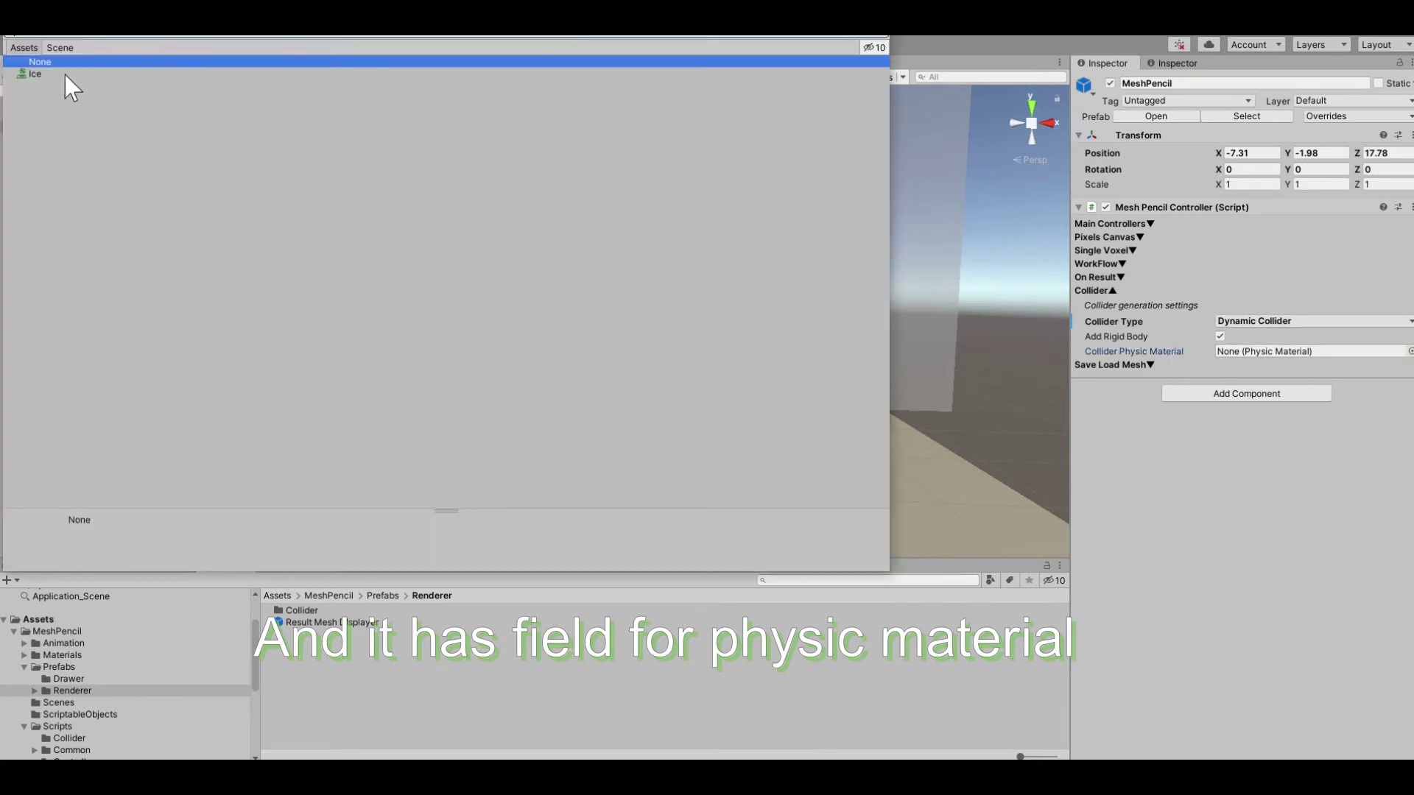
double_click(46, 74)
Draw a thick rounded blob on the canvas in play mode, generate its mesh and pause playback.
left_click(670, 44)
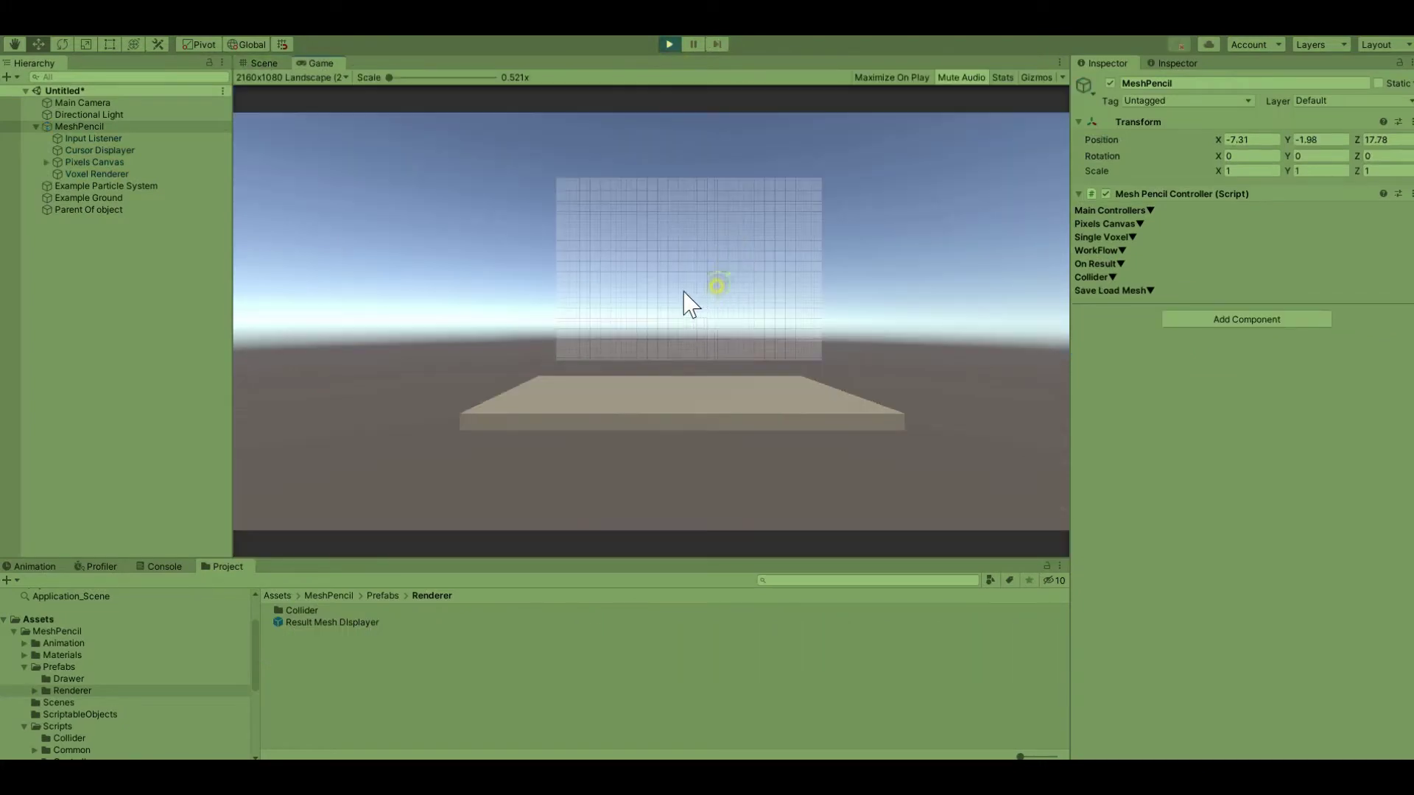
left_click_drag(685, 303, 712, 254)
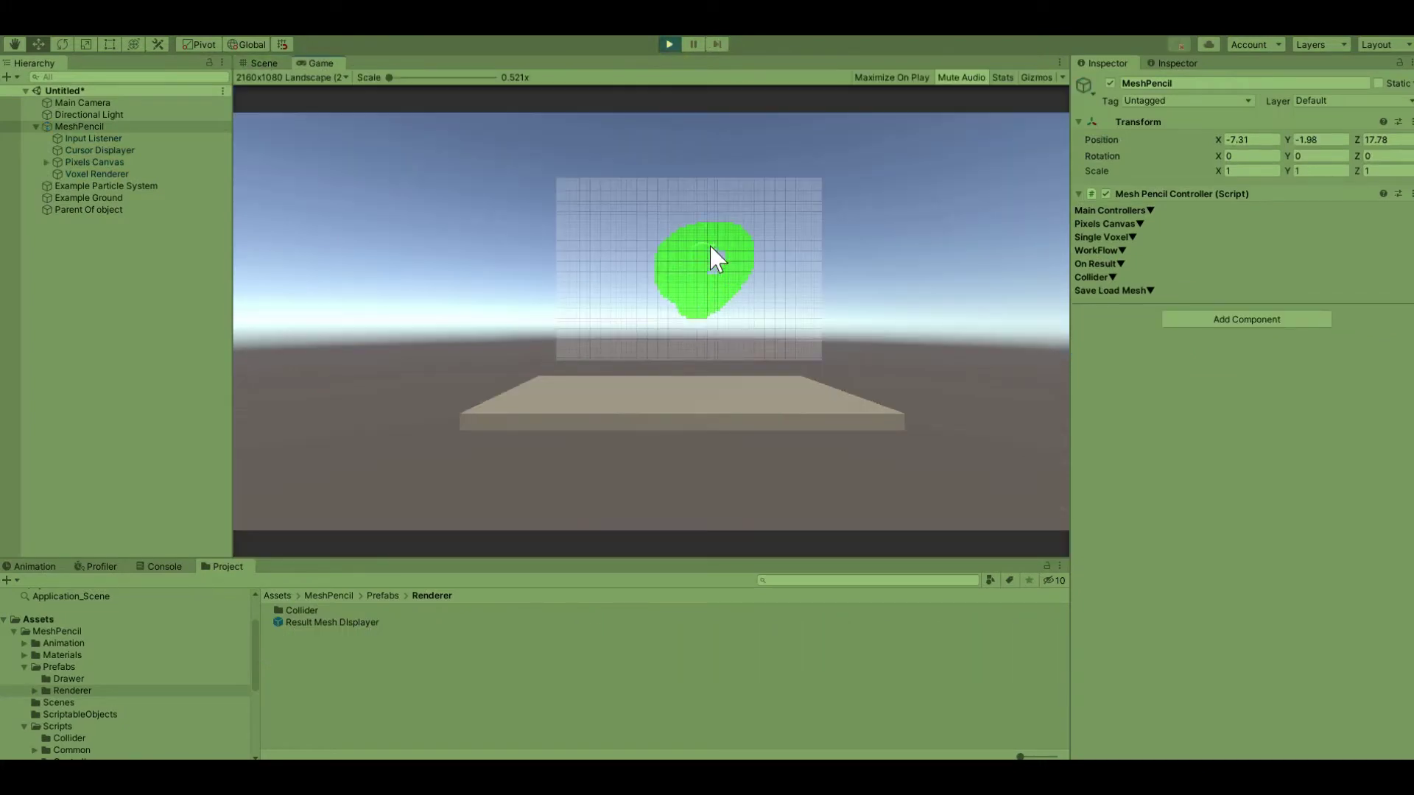
left_click(693, 45)
Check the physic material on several Cube Collider children of the generated mesh.
left_click(110, 221)
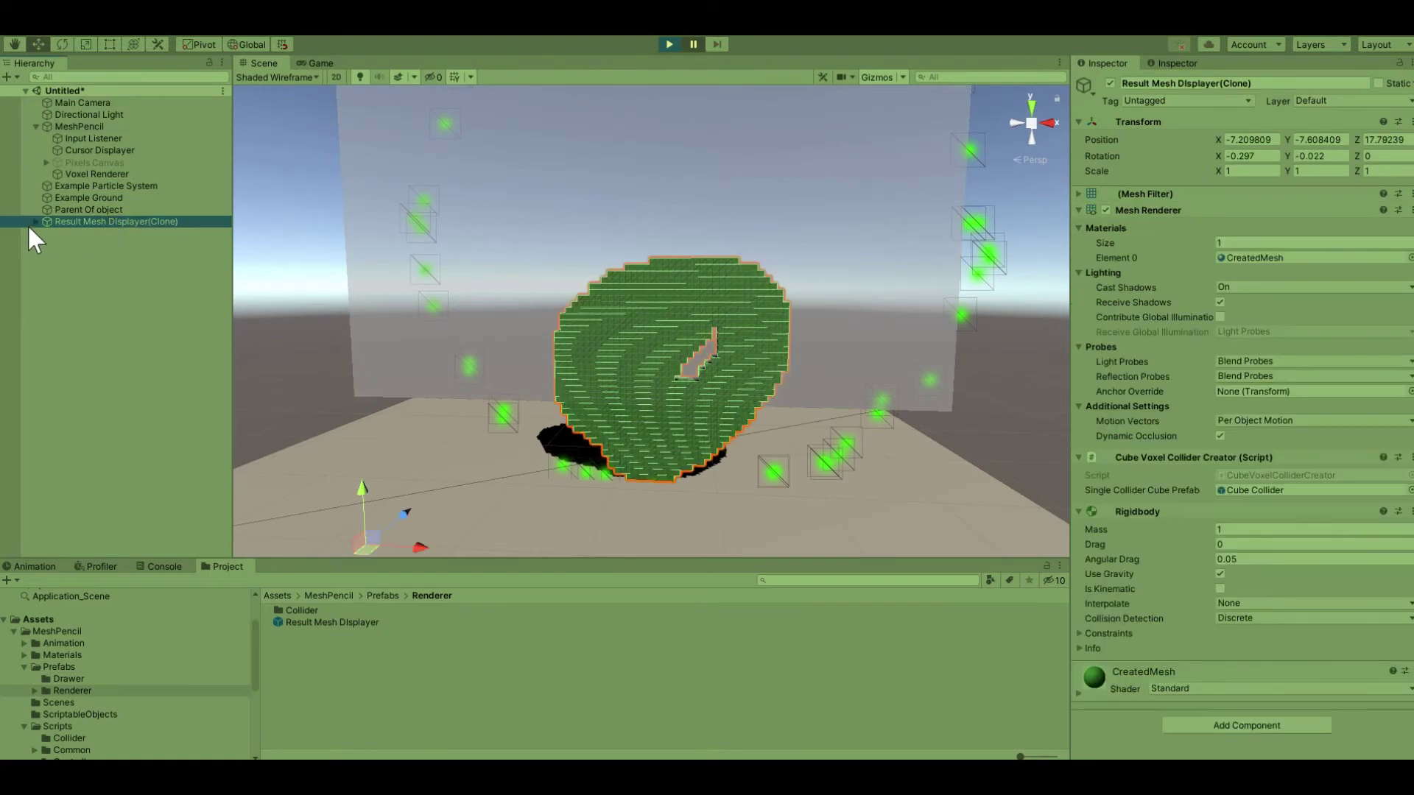
left_click(36, 222)
left_click(110, 269)
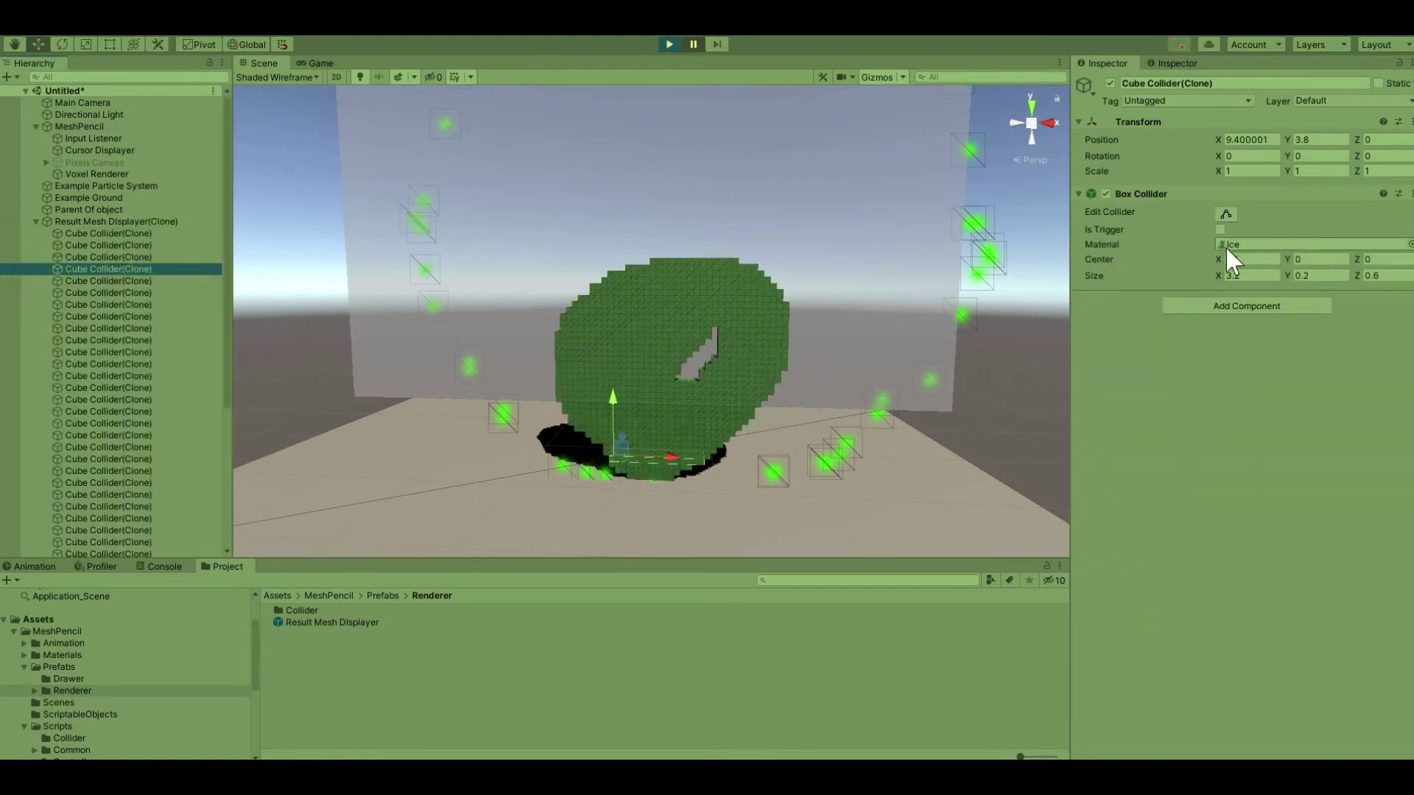
left_click(141, 245)
left_click(139, 292)
left_click(138, 328)
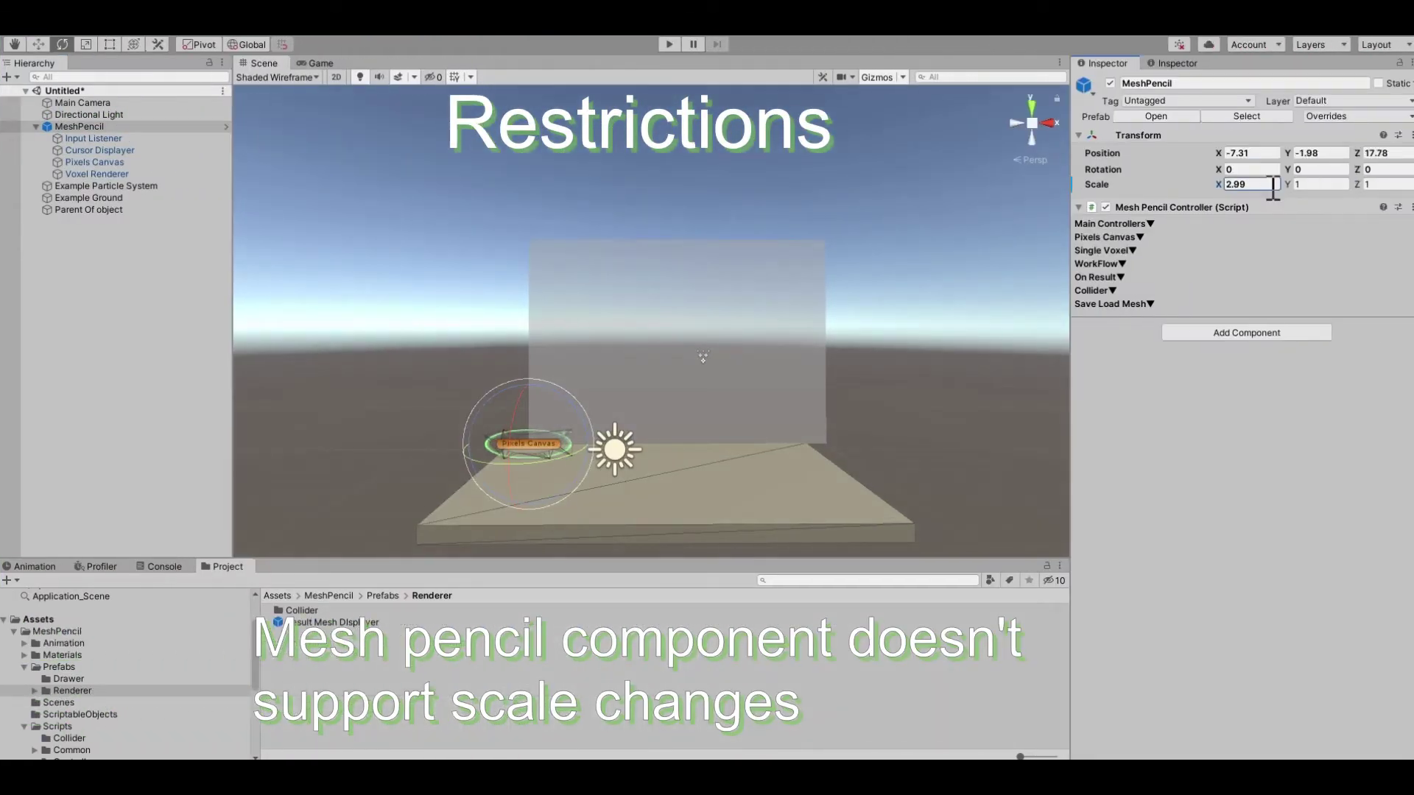
Set MeshPencil's Y scale to 2.67, test drawing a wavy stroke on the canvas in play mode, and exit play mode.
left_click_drag(1296, 186, 1362, 214)
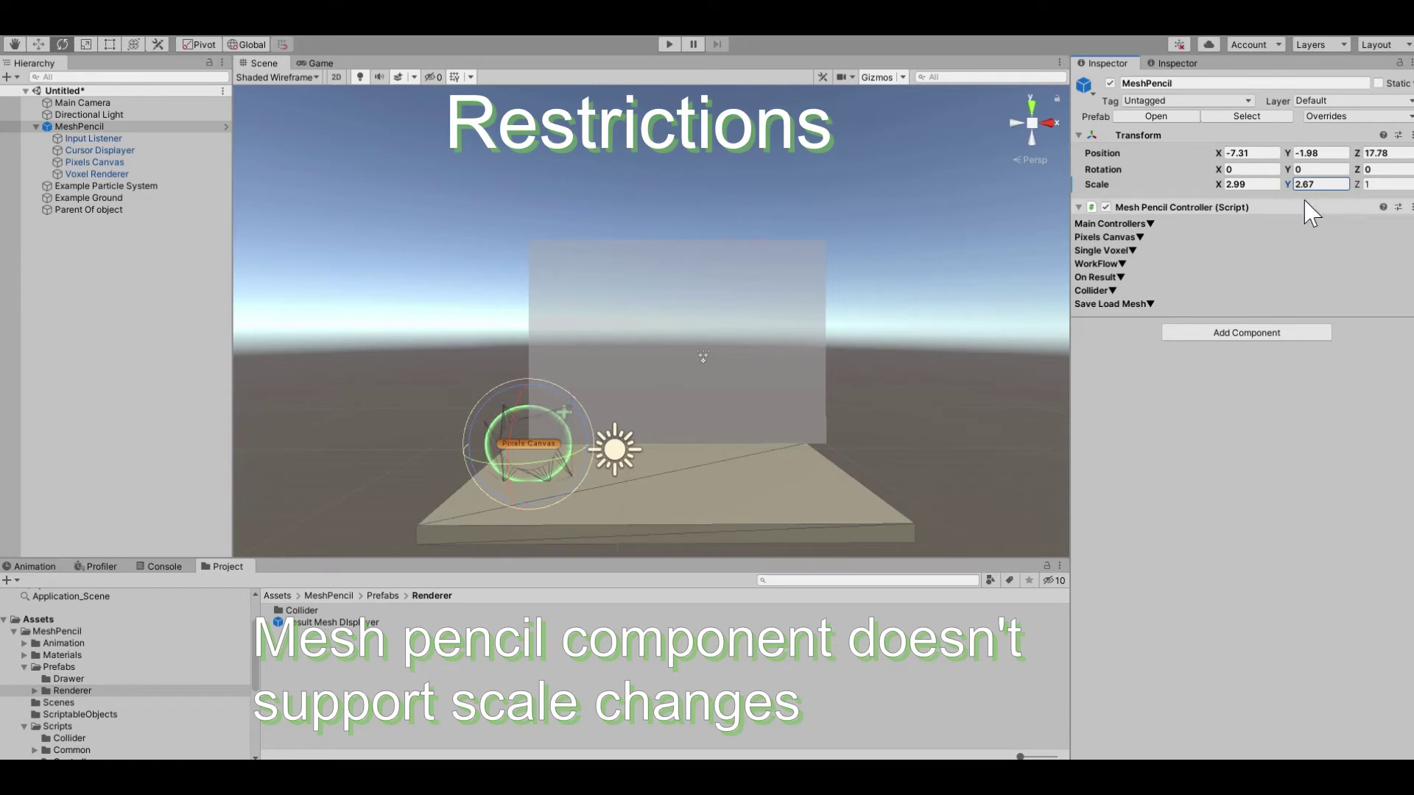
left_click(1226, 184)
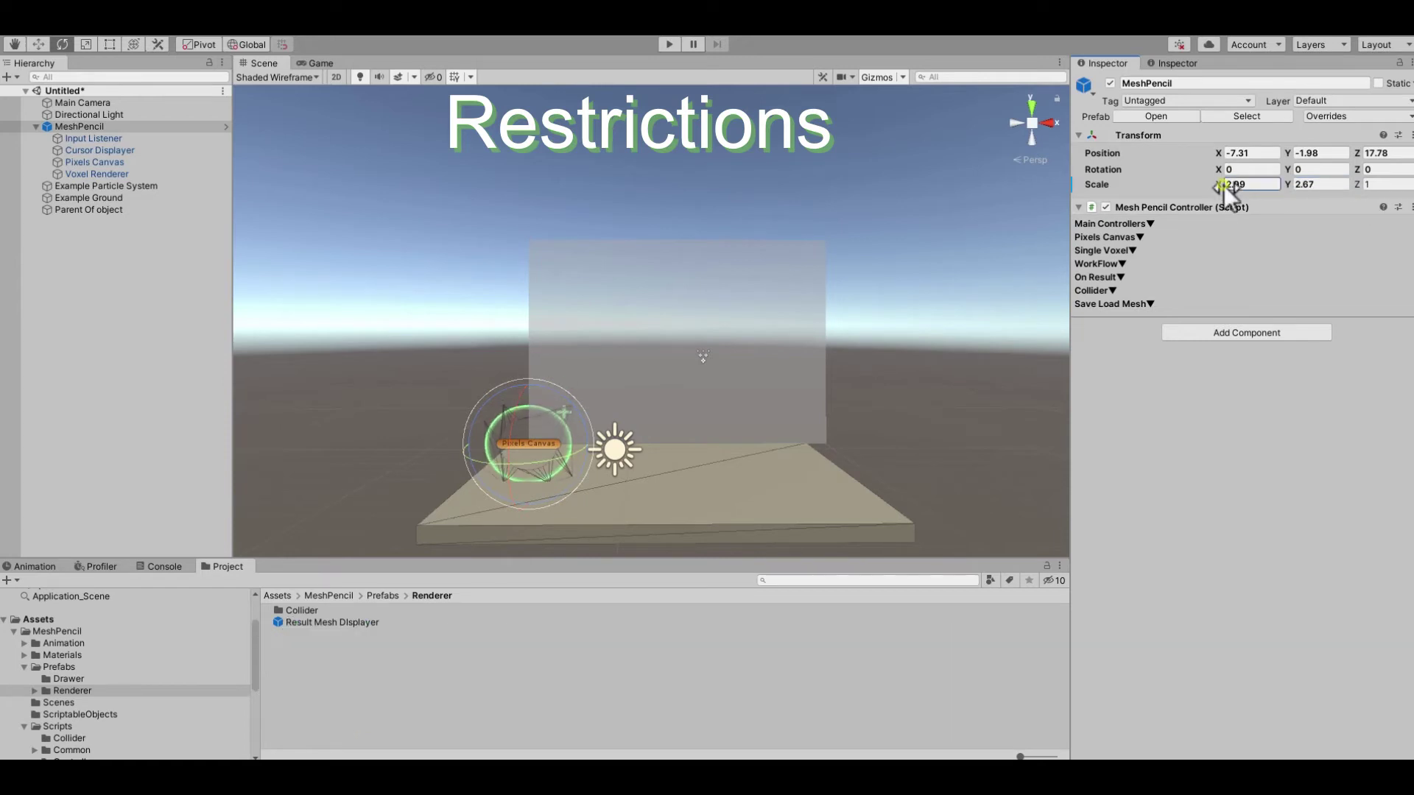
left_click(670, 45)
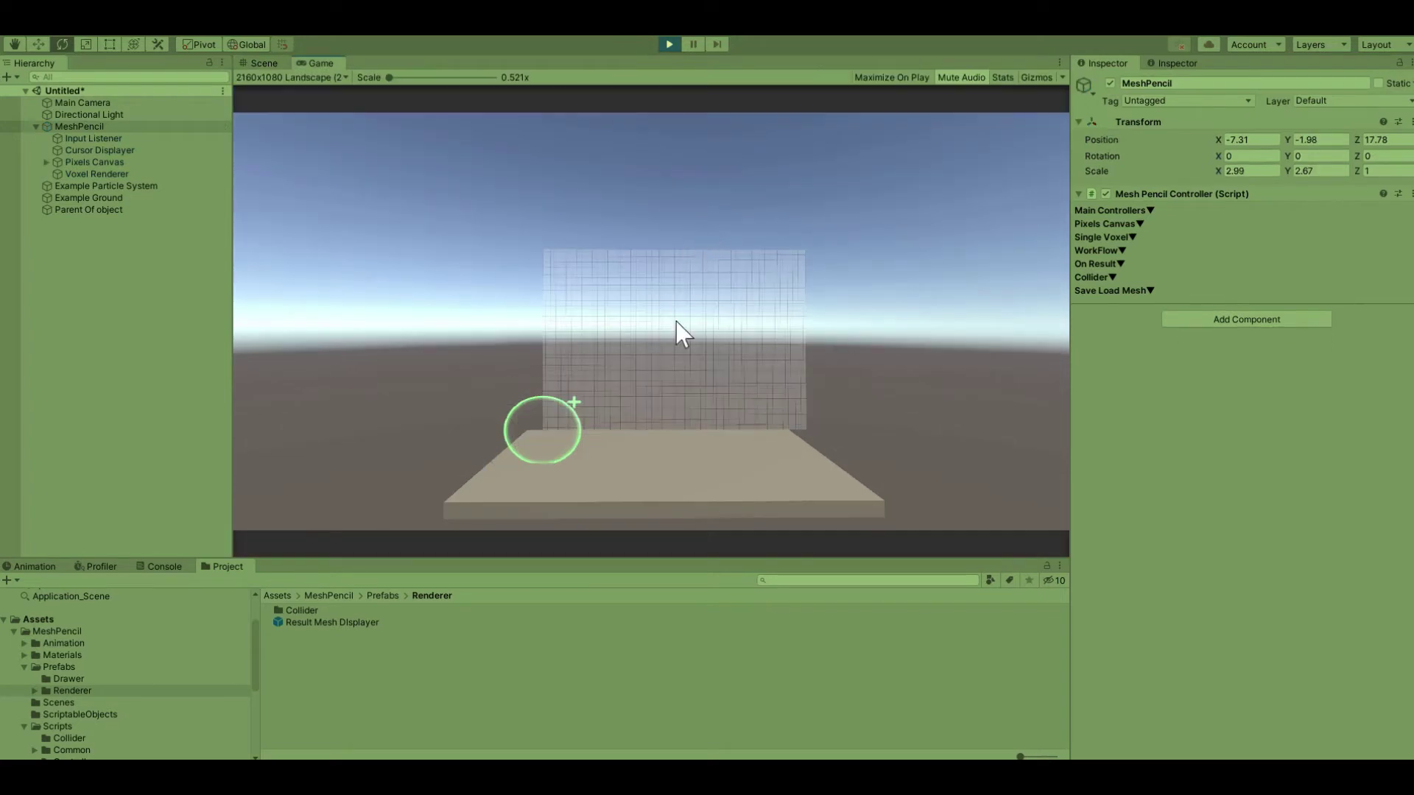
left_click_drag(618, 309, 733, 306)
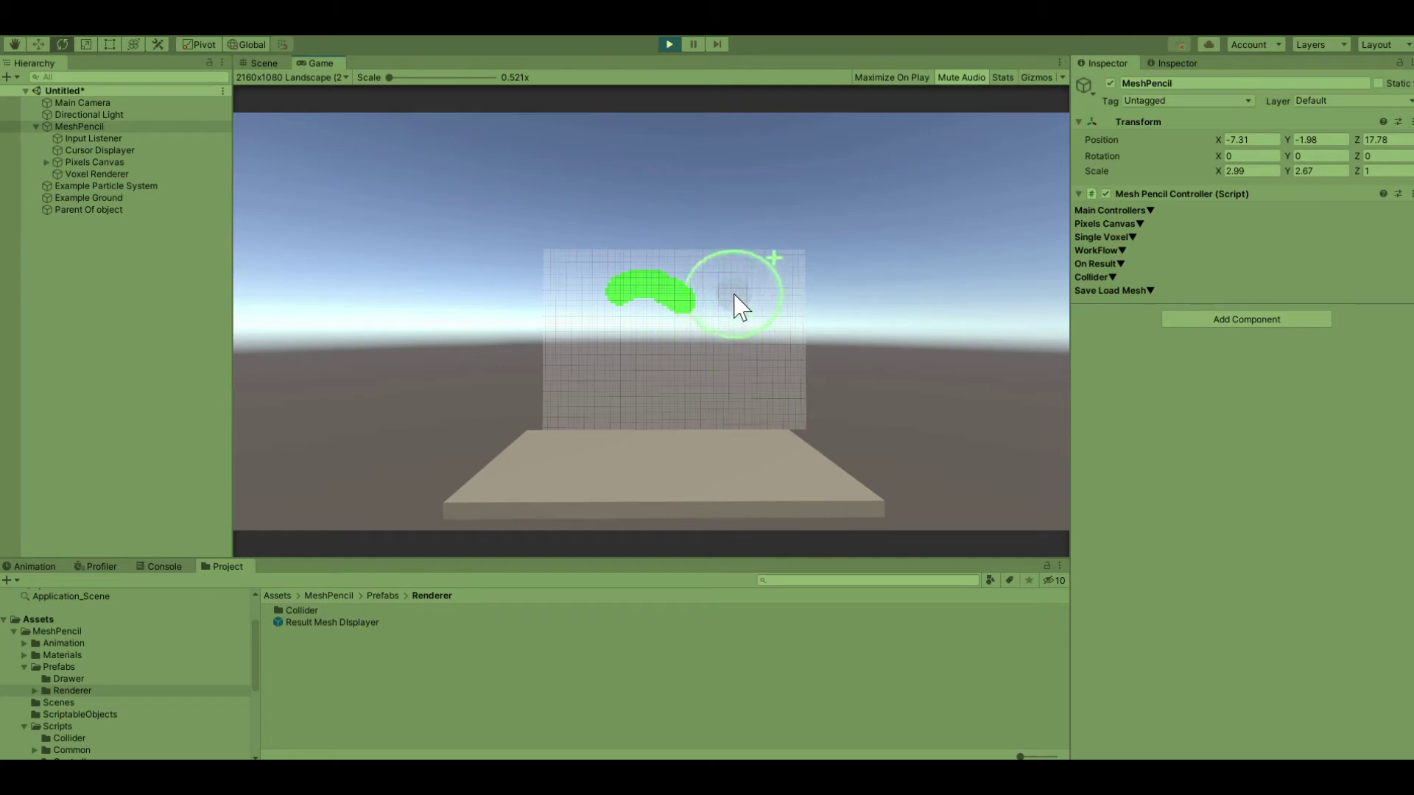
mouse_move(732, 303)
right_mouse_down()
mouse_move(684, 279)
mouse_move(710, 315)
mouse_move(634, 308)
mouse_move(648, 350)
right_mouse_up()
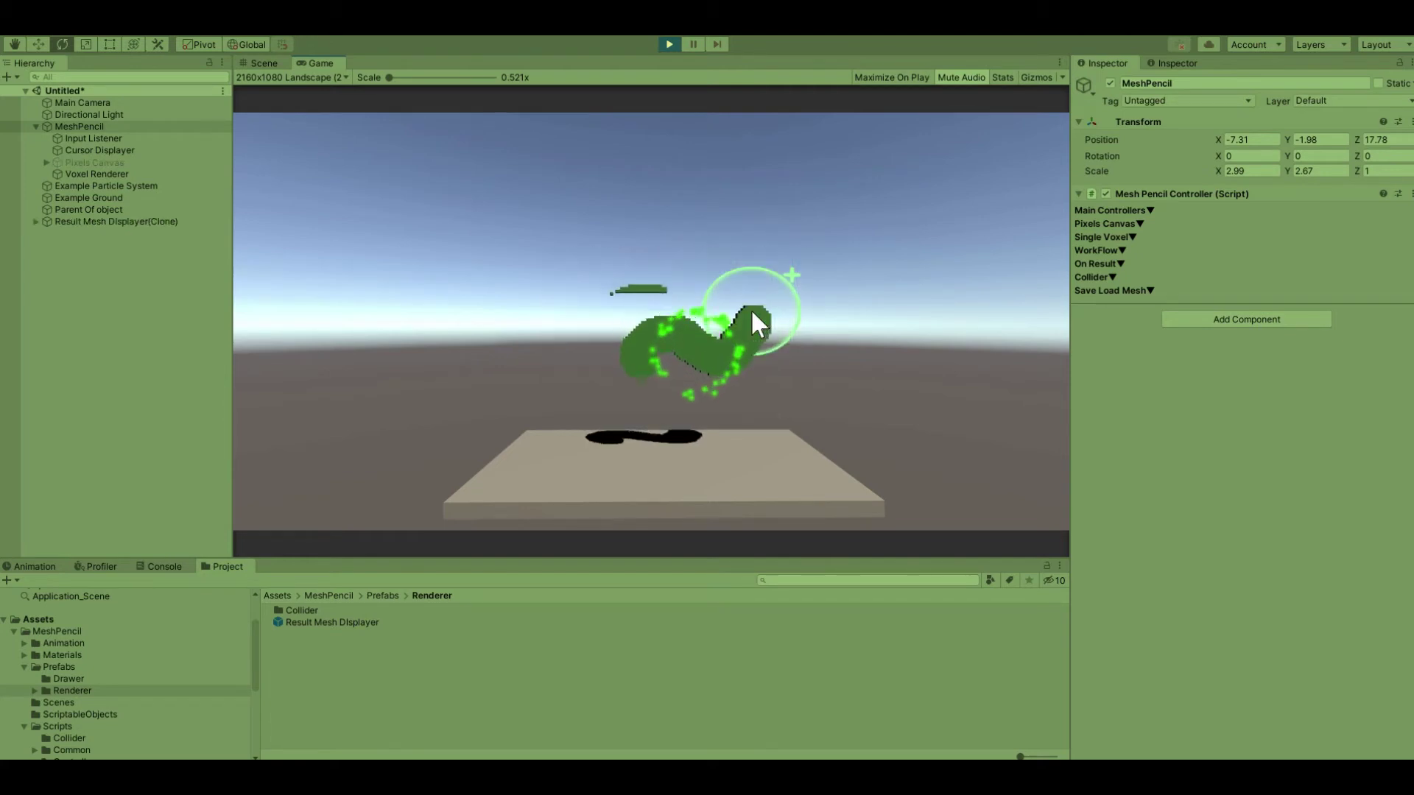
left_click(669, 44)
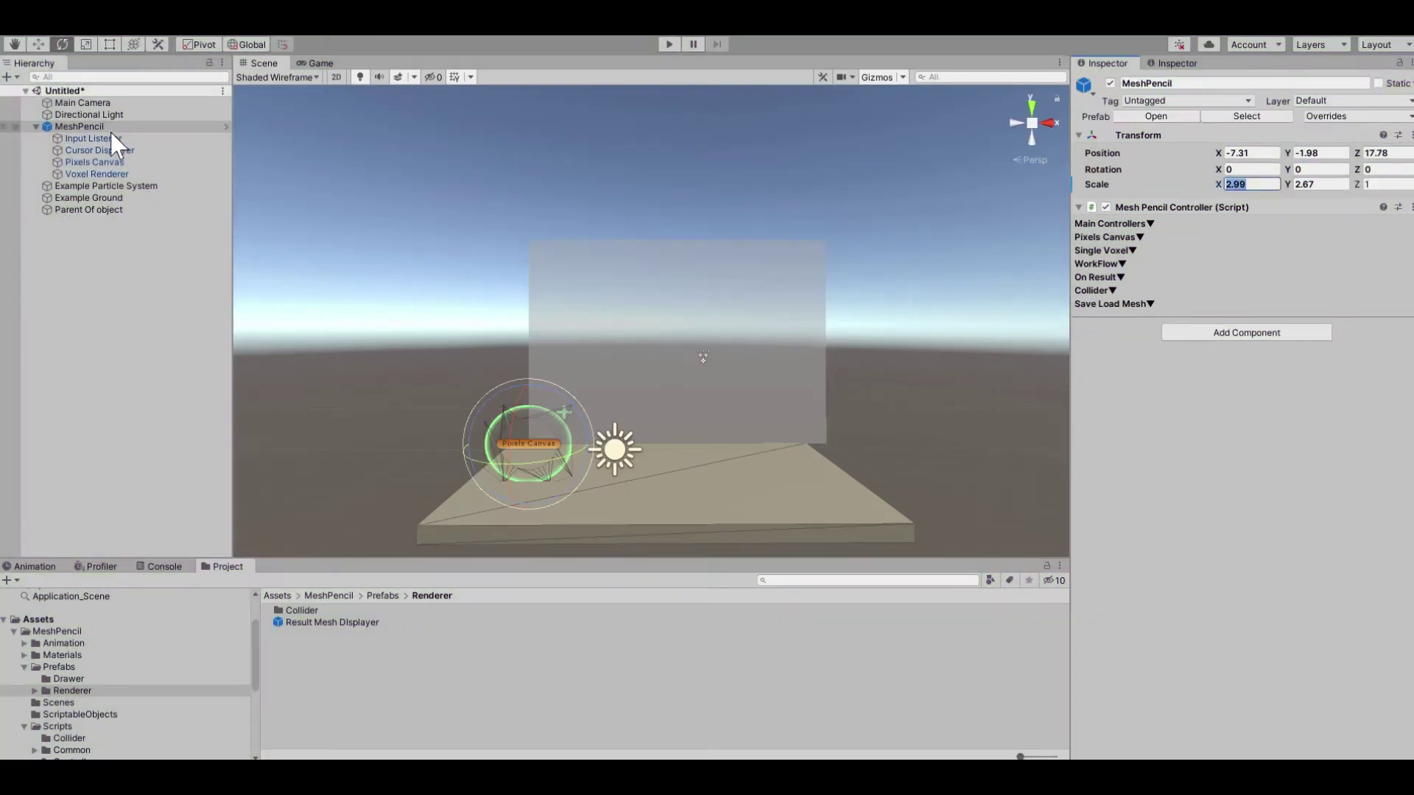
Open MeshPencil's Pixels Canvas settings and reset the object's X and Y scale to 1.
left_click(81, 126)
left_click(1108, 237)
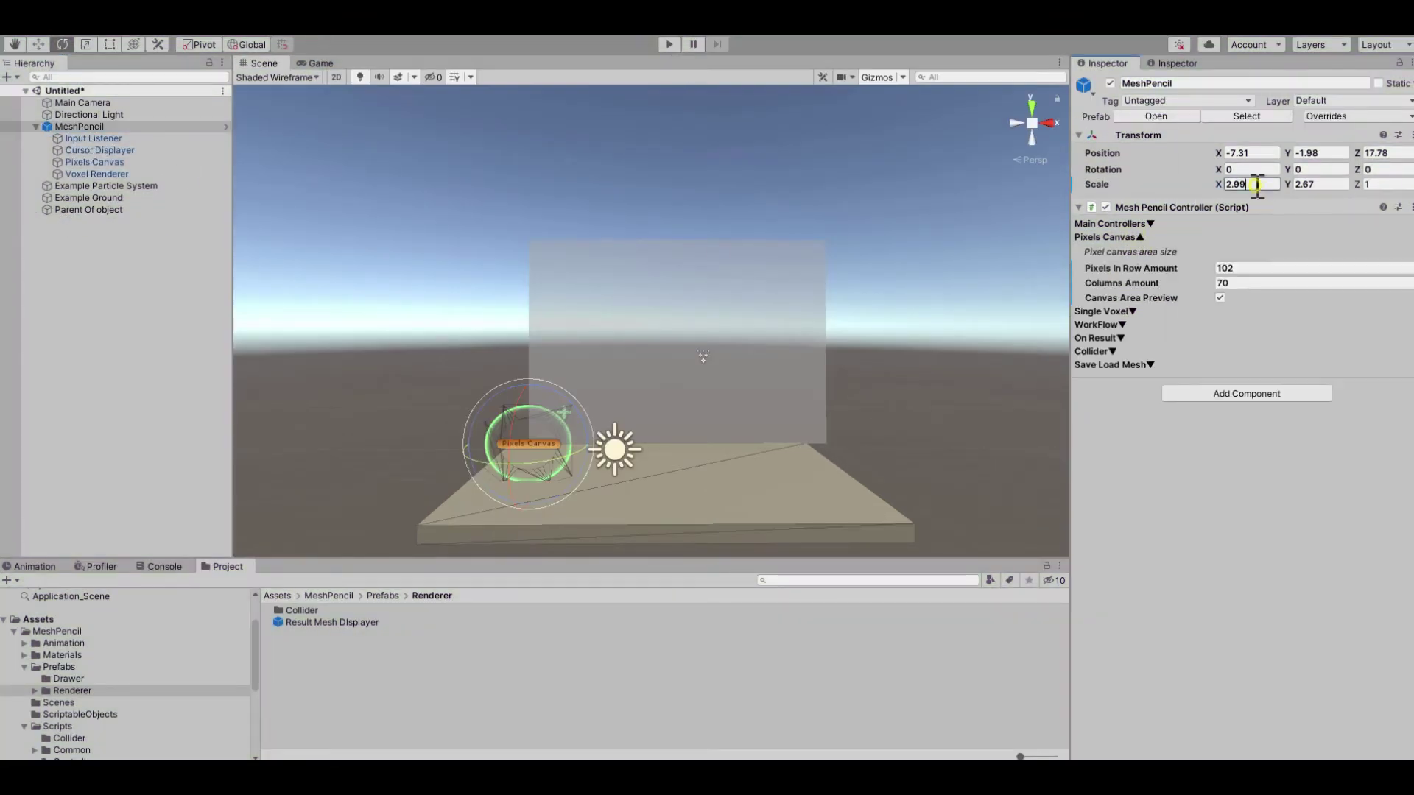
type("1")
key("Tab")
type("1")
Set MeshPencil's Pixels In Row Amount to 123 and the single voxel Scale to 0.28.
mouse_move(1171, 267)
left_mouse_down()
mouse_move(1213, 268)
mouse_move(1167, 273)
left_mouse_up()
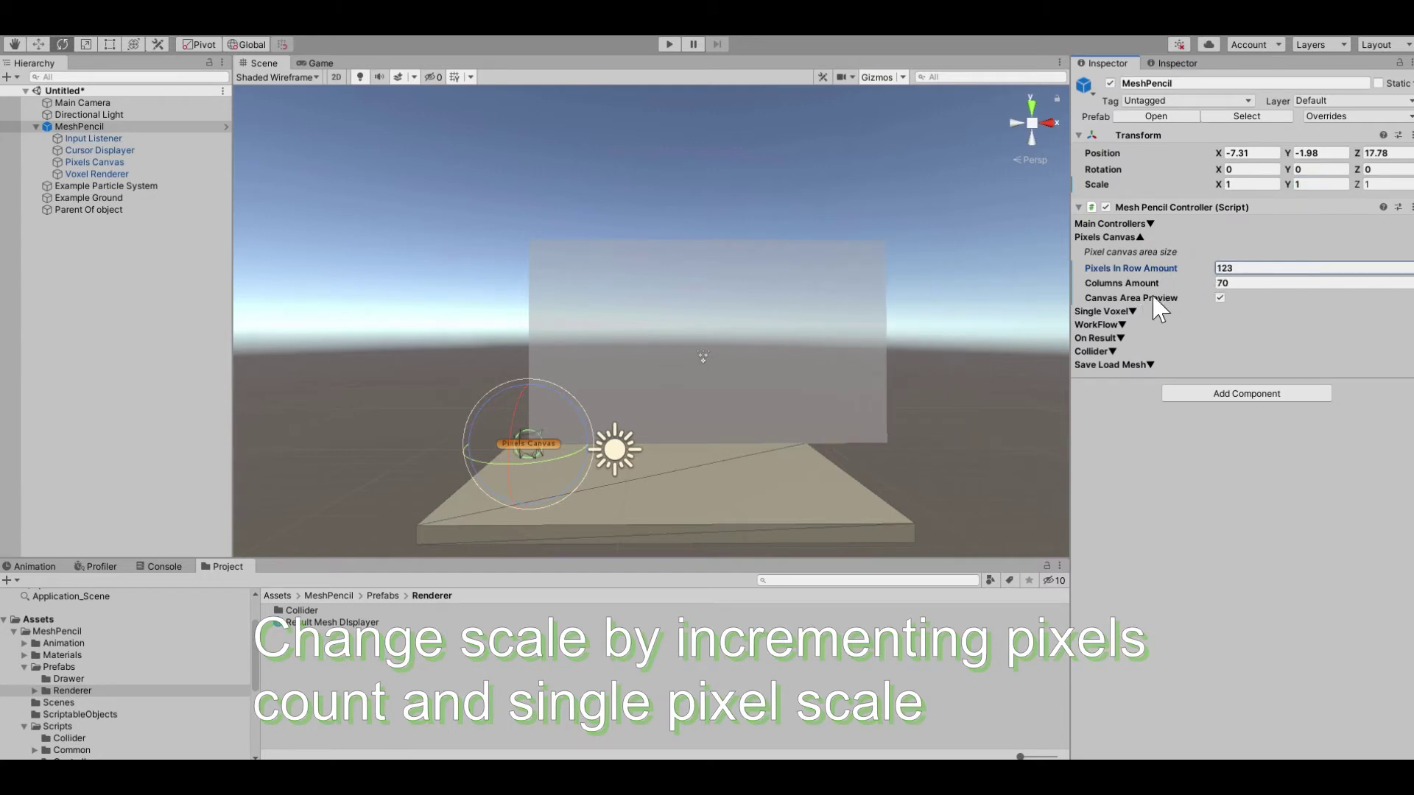
left_click(1133, 312)
left_click_drag(1166, 345, 1171, 343)
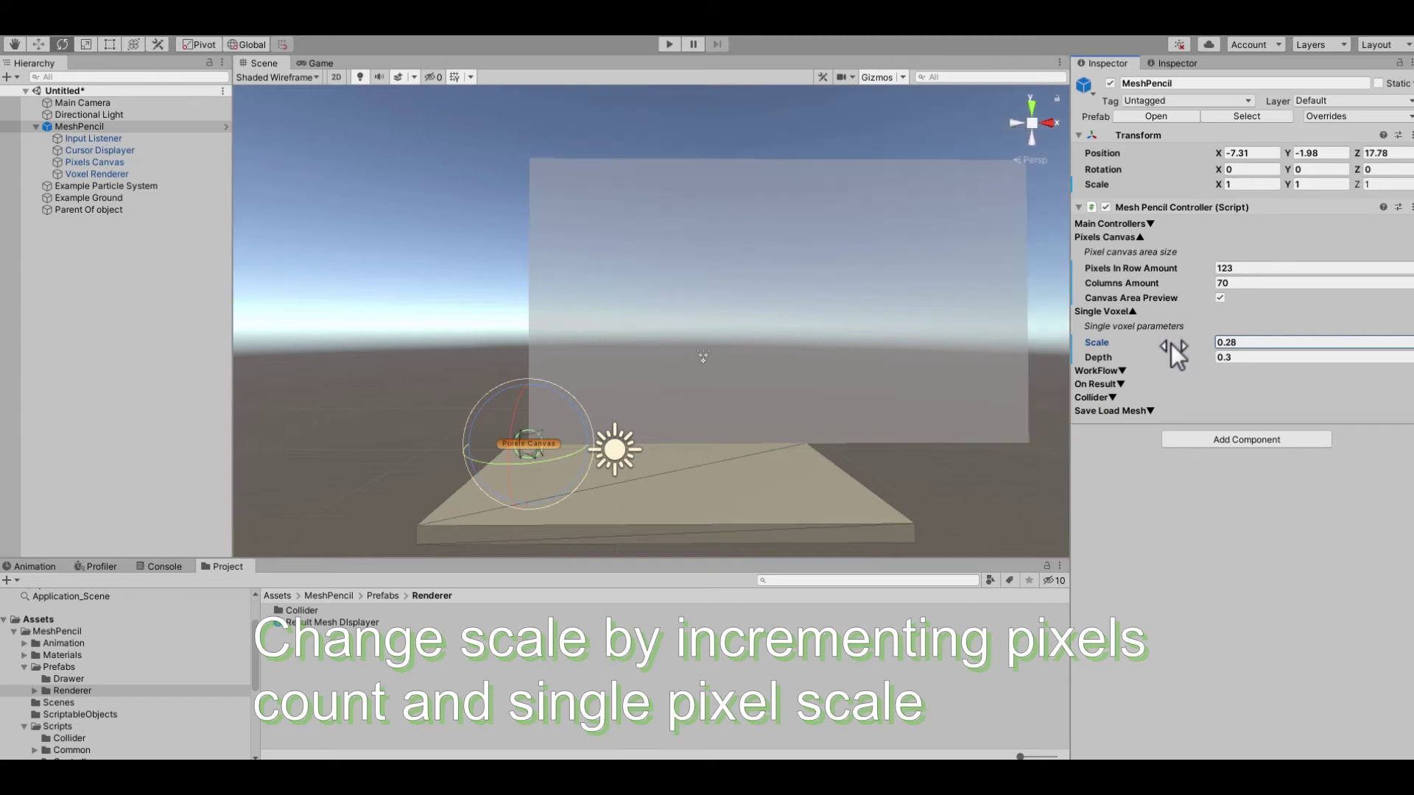
Draw a looped stroke on the enlarged canvas in play mode and exit play mode.
left_click(669, 45)
left_click_drag(786, 299, 781, 276)
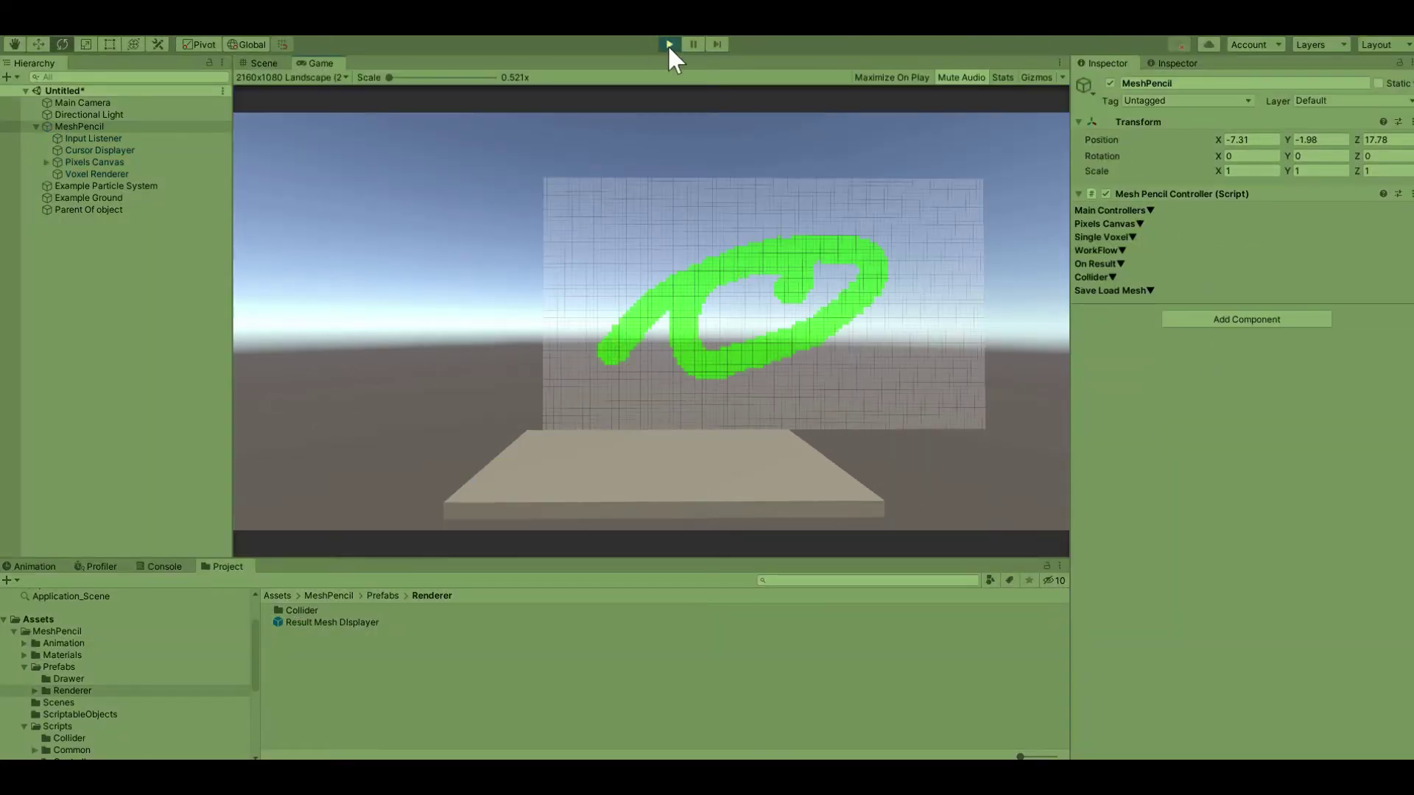
left_click(669, 44)
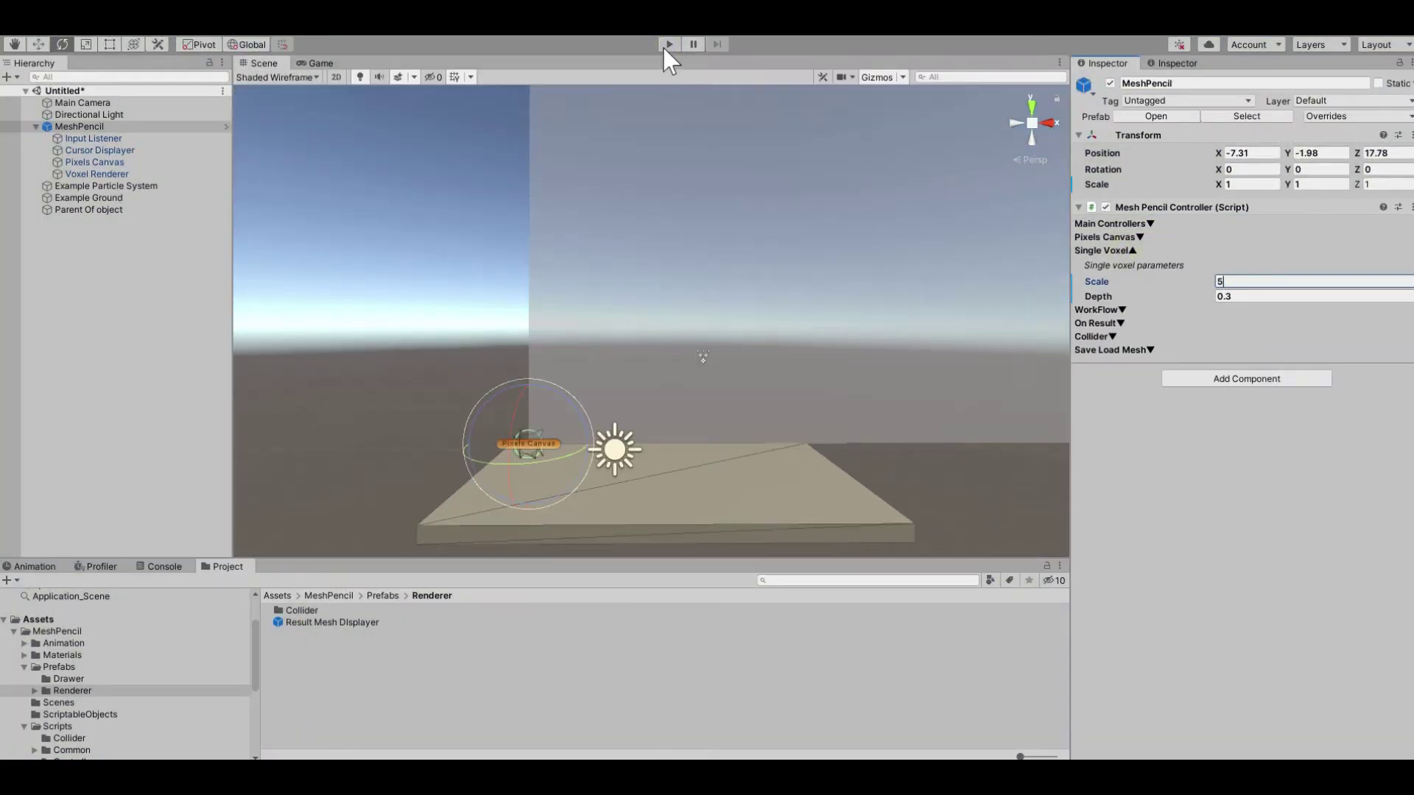
Draw on the canvas in play mode with the single voxel Scale at 5, generate the blocky mesh and exit play mode.
left_click(668, 44)
left_click_drag(574, 338, 870, 382)
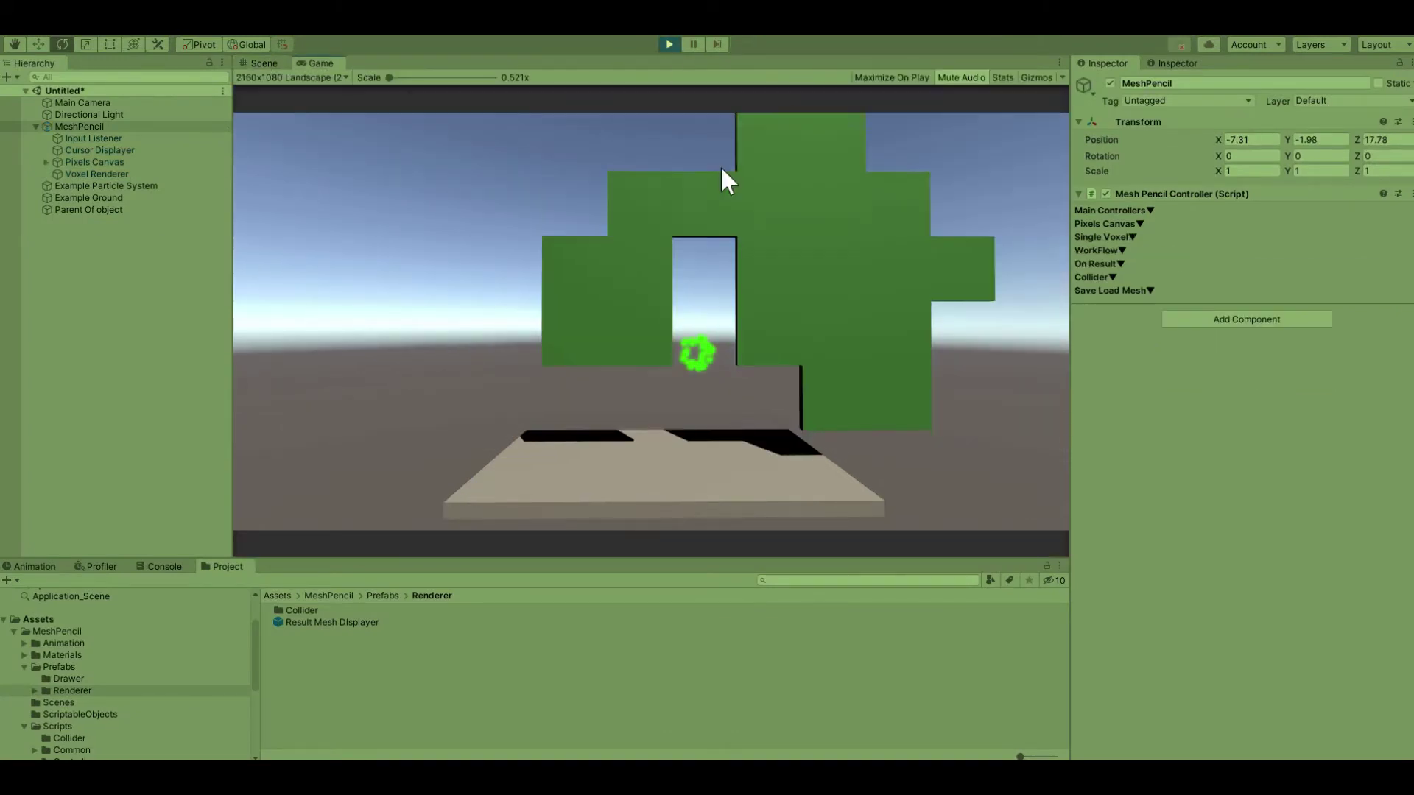
left_click(668, 44)
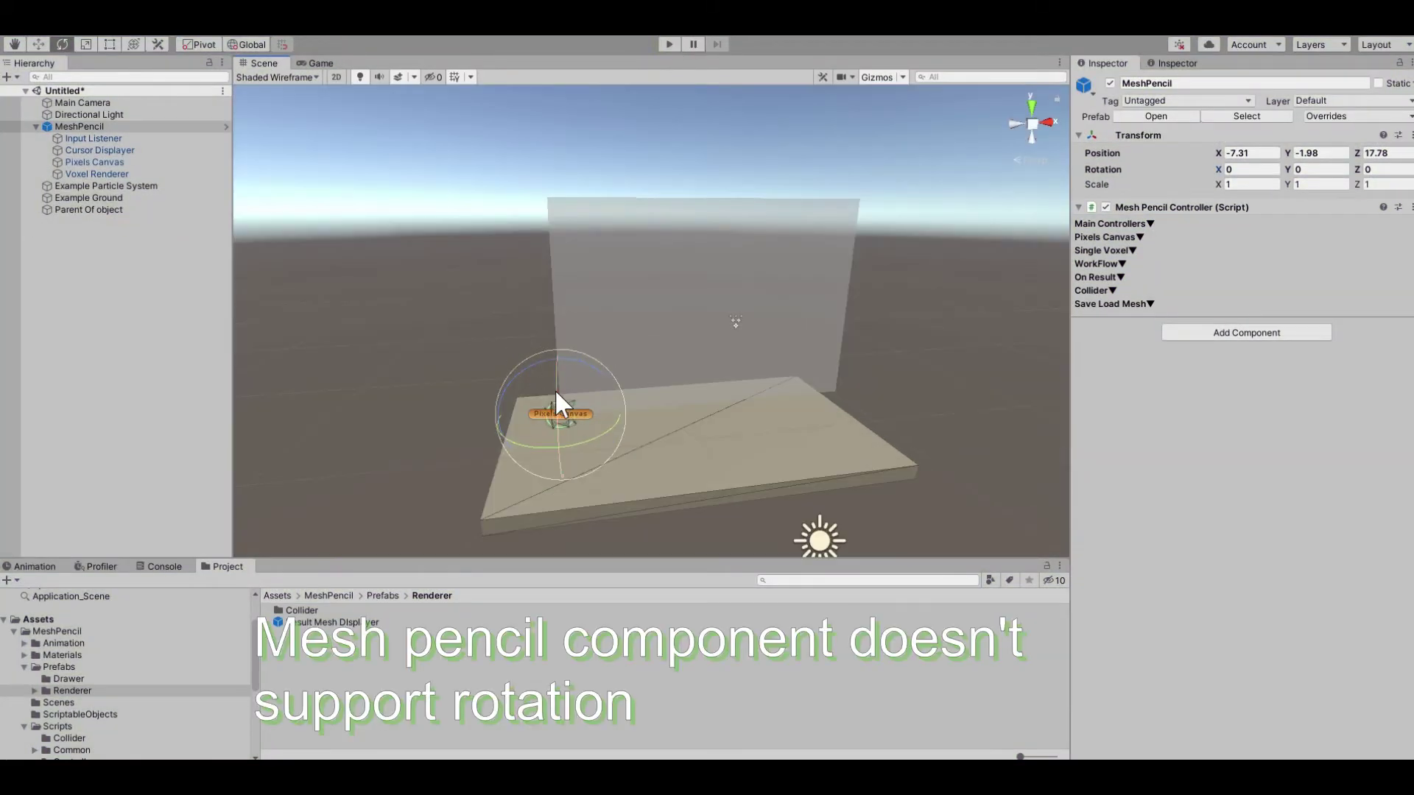
Rotate MeshPencil about its X axis to about 92.2 degrees and enter play mode.
left_click_drag(555, 388, 542, 275)
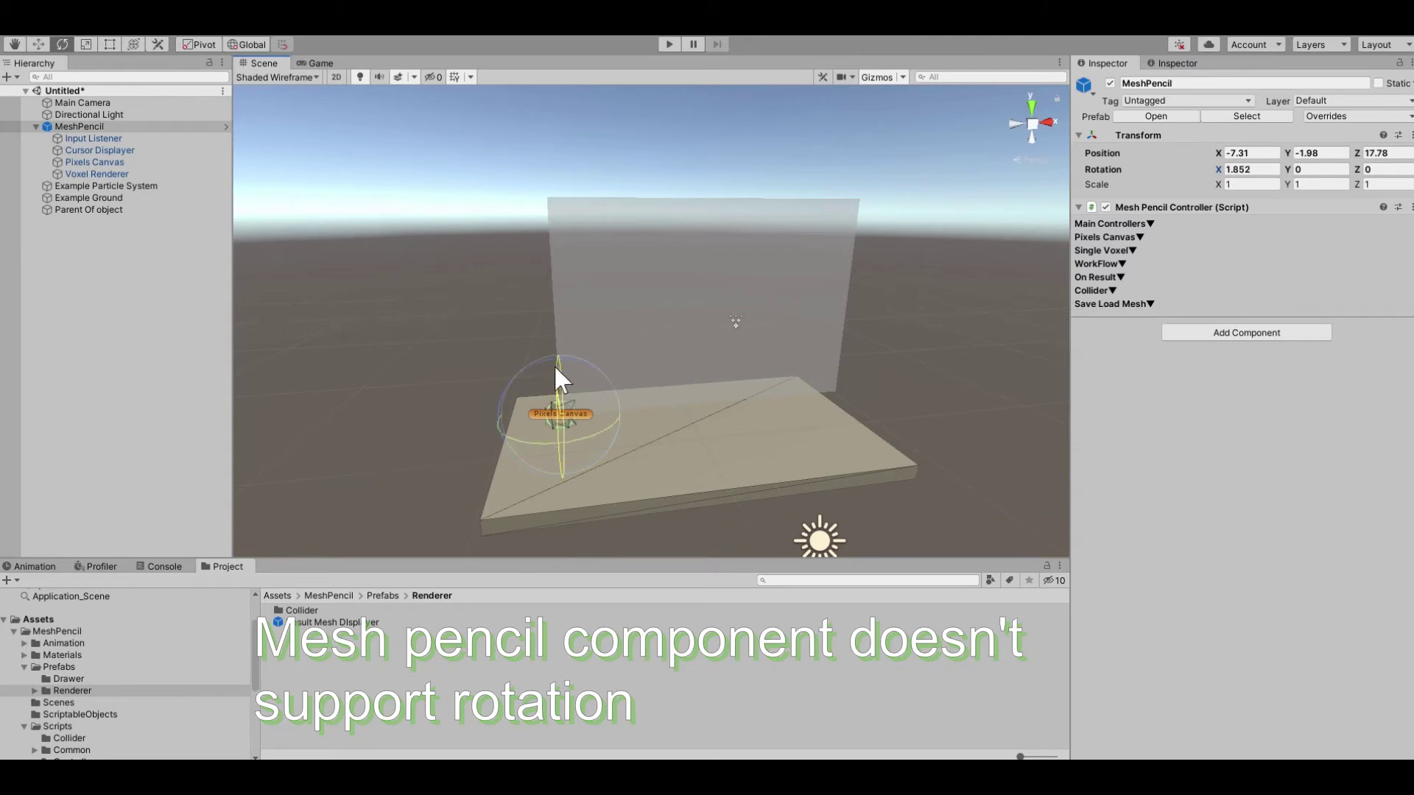
left_click_drag(555, 206, 554, 196)
left_click(669, 44)
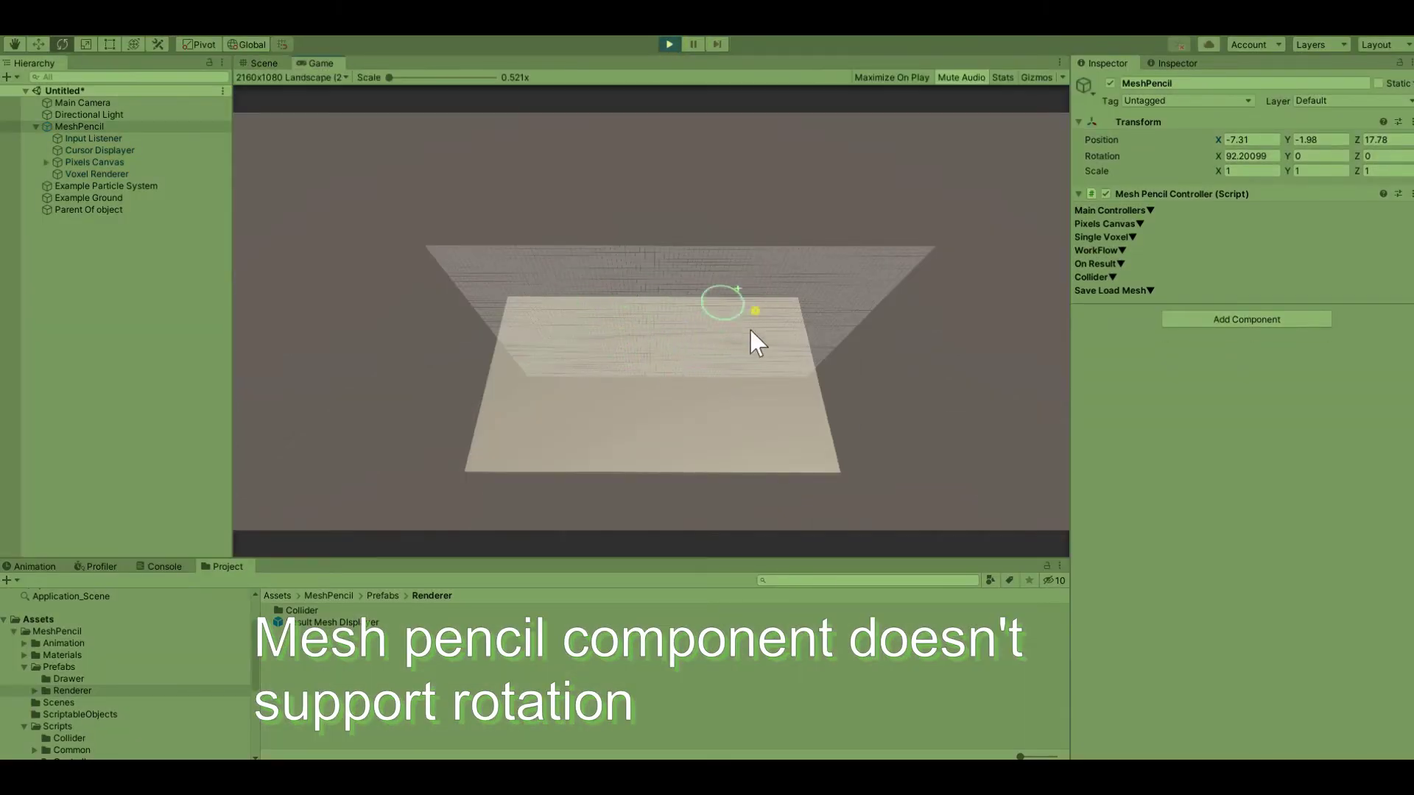
Align the Main Camera with a frontal scene view of the canvas and ground platform, and return to the game view.
left_click(111, 103)
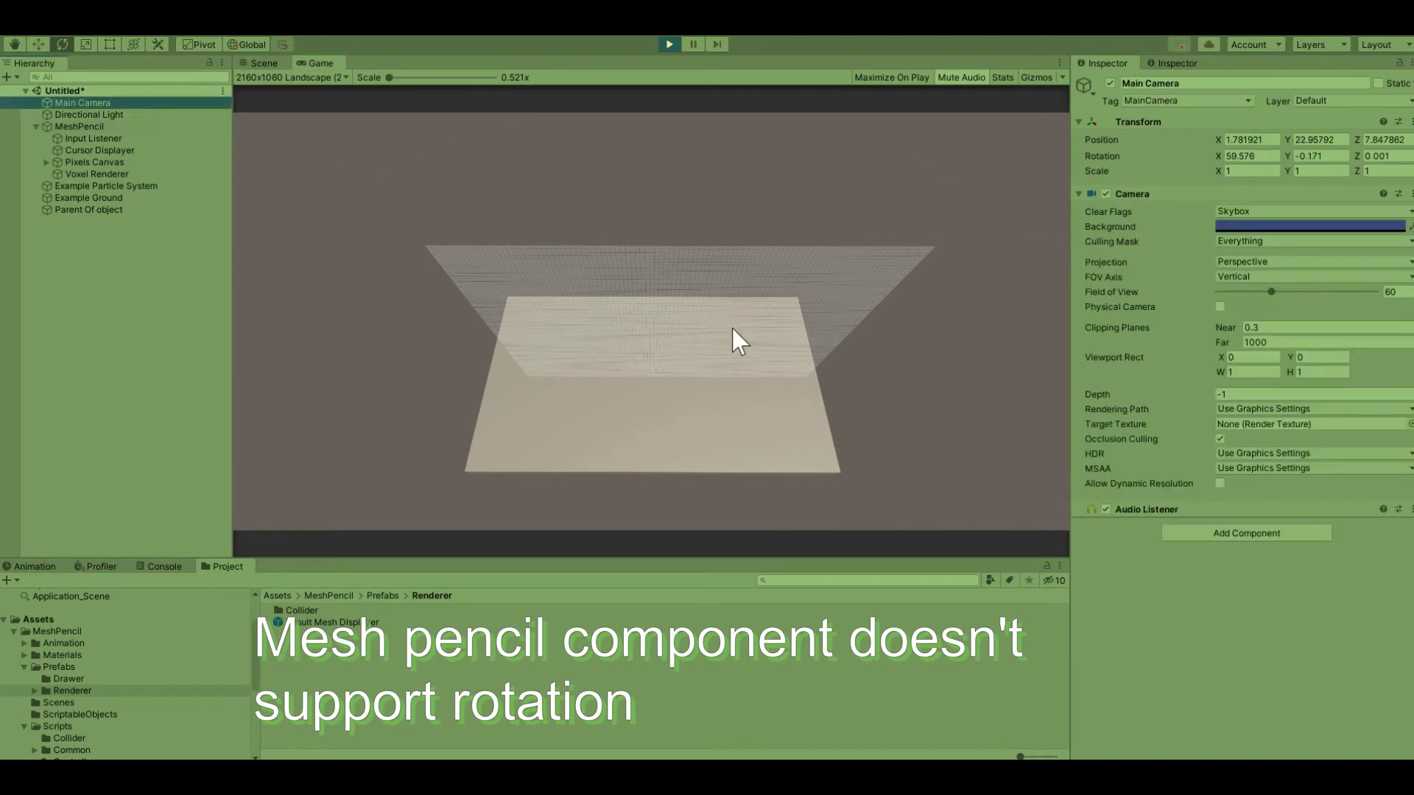
left_click(263, 64)
right_click_drag(770, 385, 606, 347)
middle_click_drag(606, 348, 673, 299)
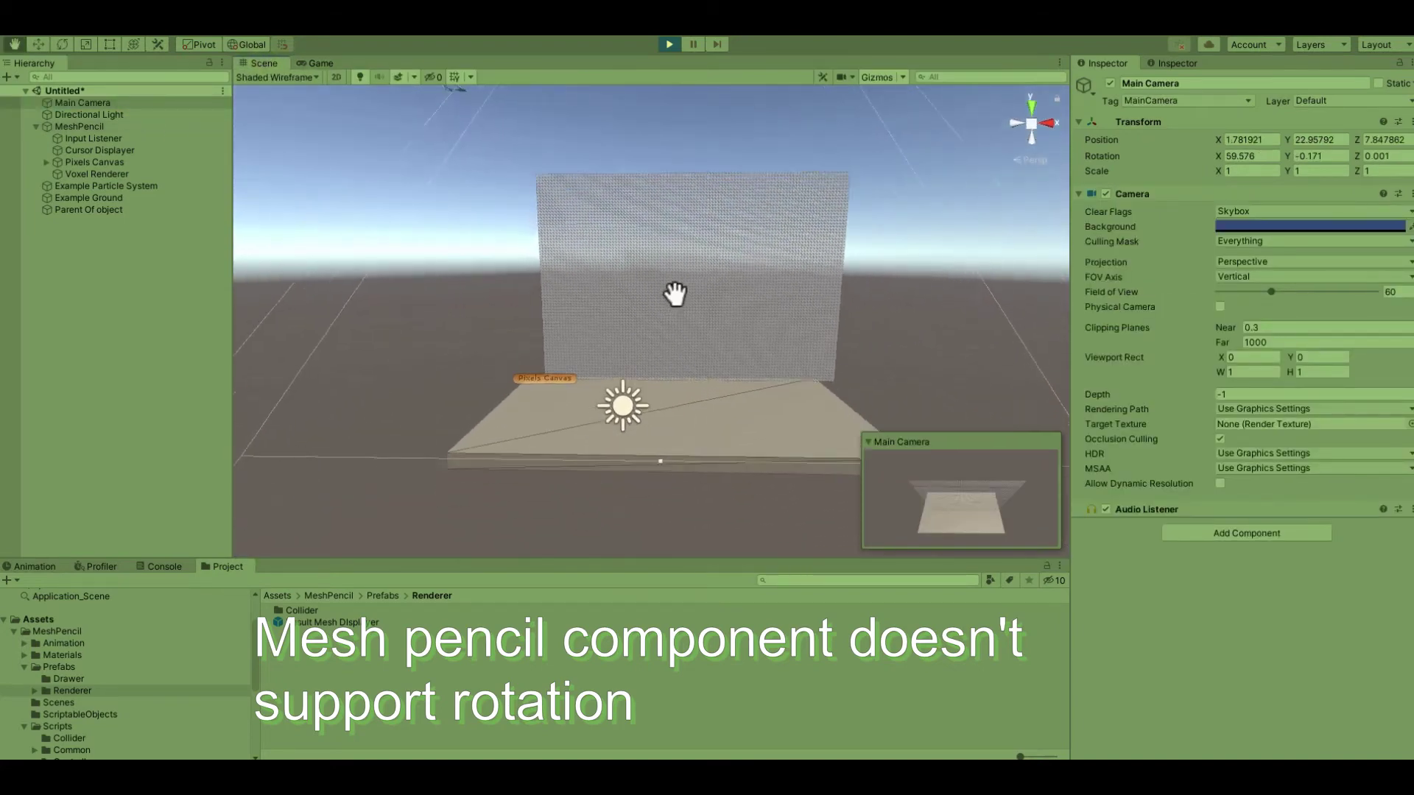
right_click_drag(672, 300, 692, 277)
left_click(318, 63)
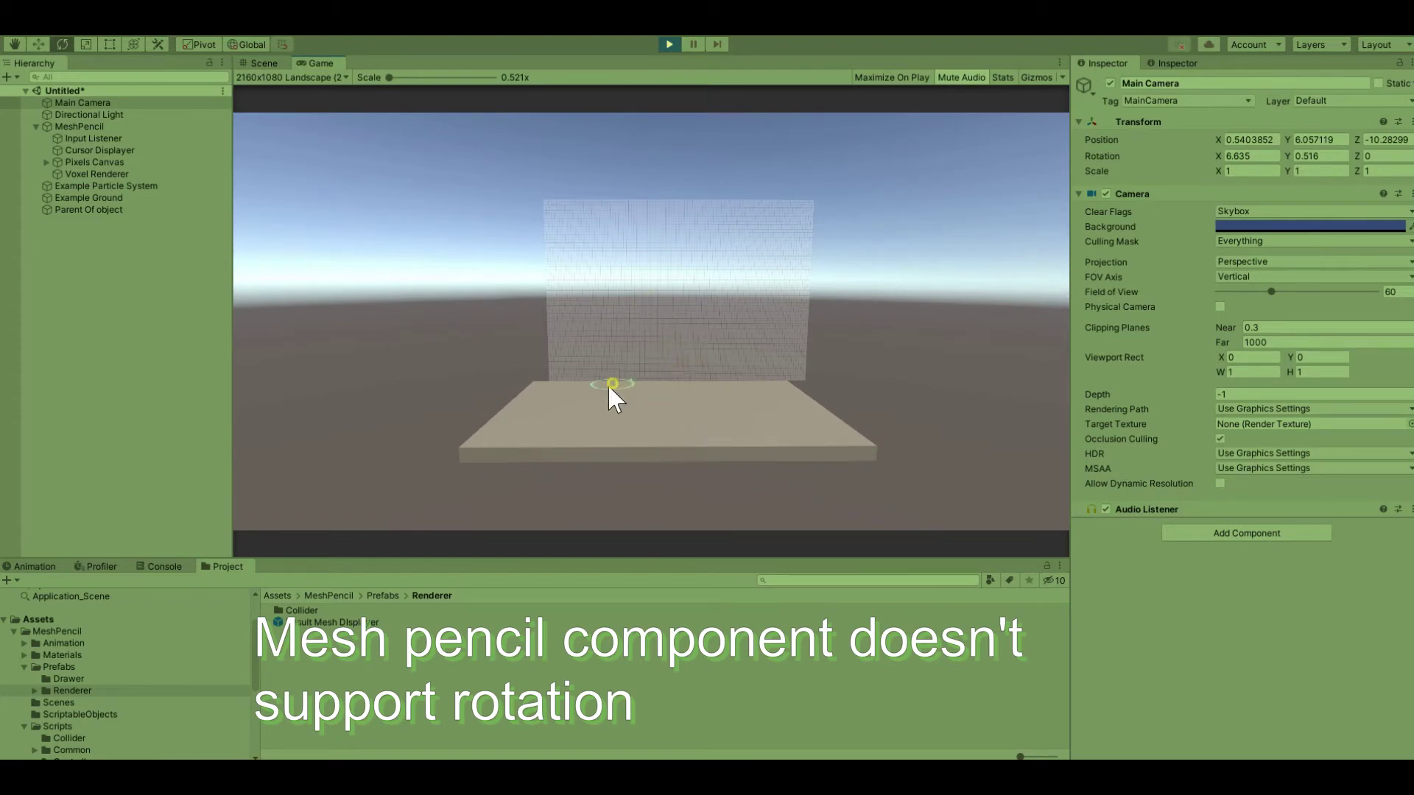
Exit play mode and realign the Main Camera with the frontal scene view of the canvas and ground platform.
left_click(669, 44)
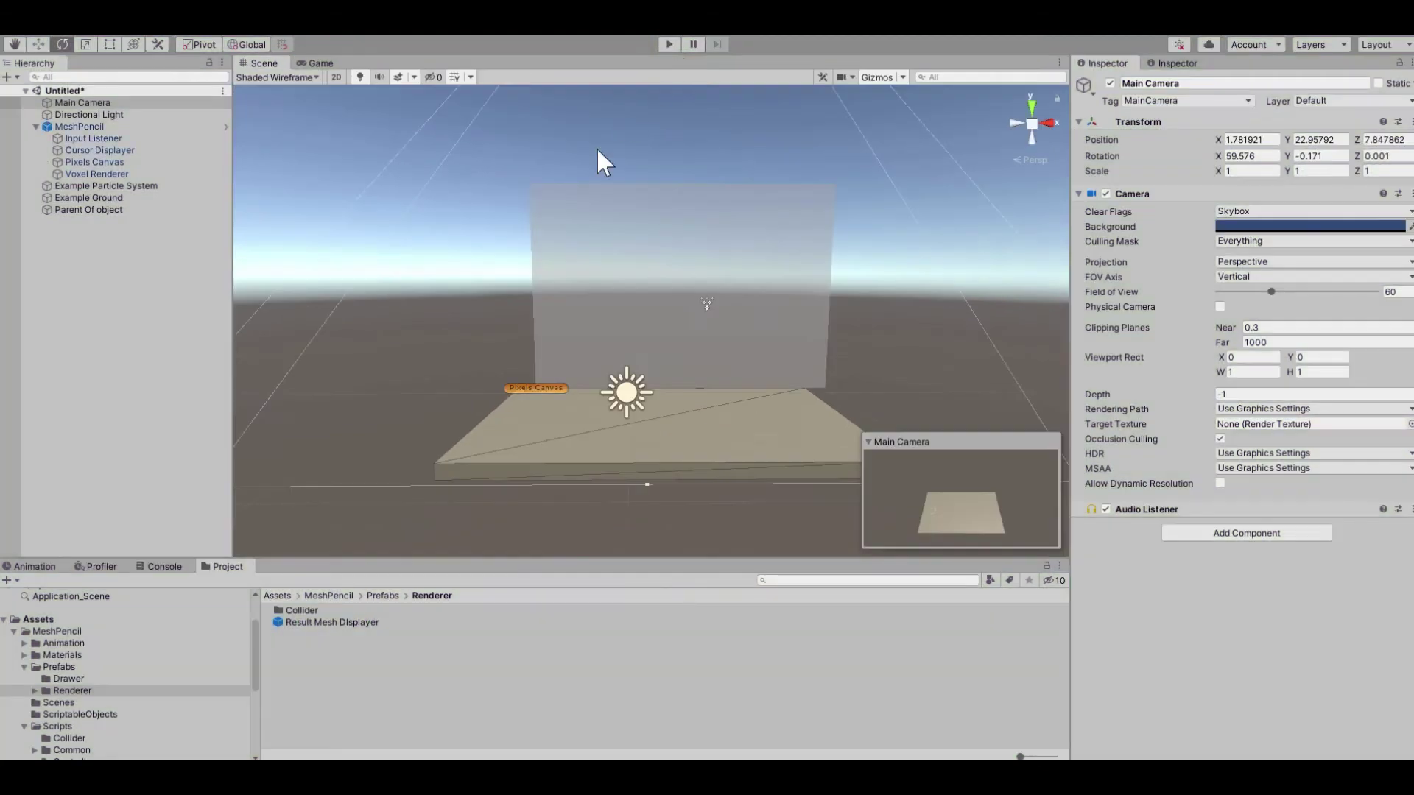
middle_click_drag(690, 300, 686, 302)
key("ctrl+shift+f")
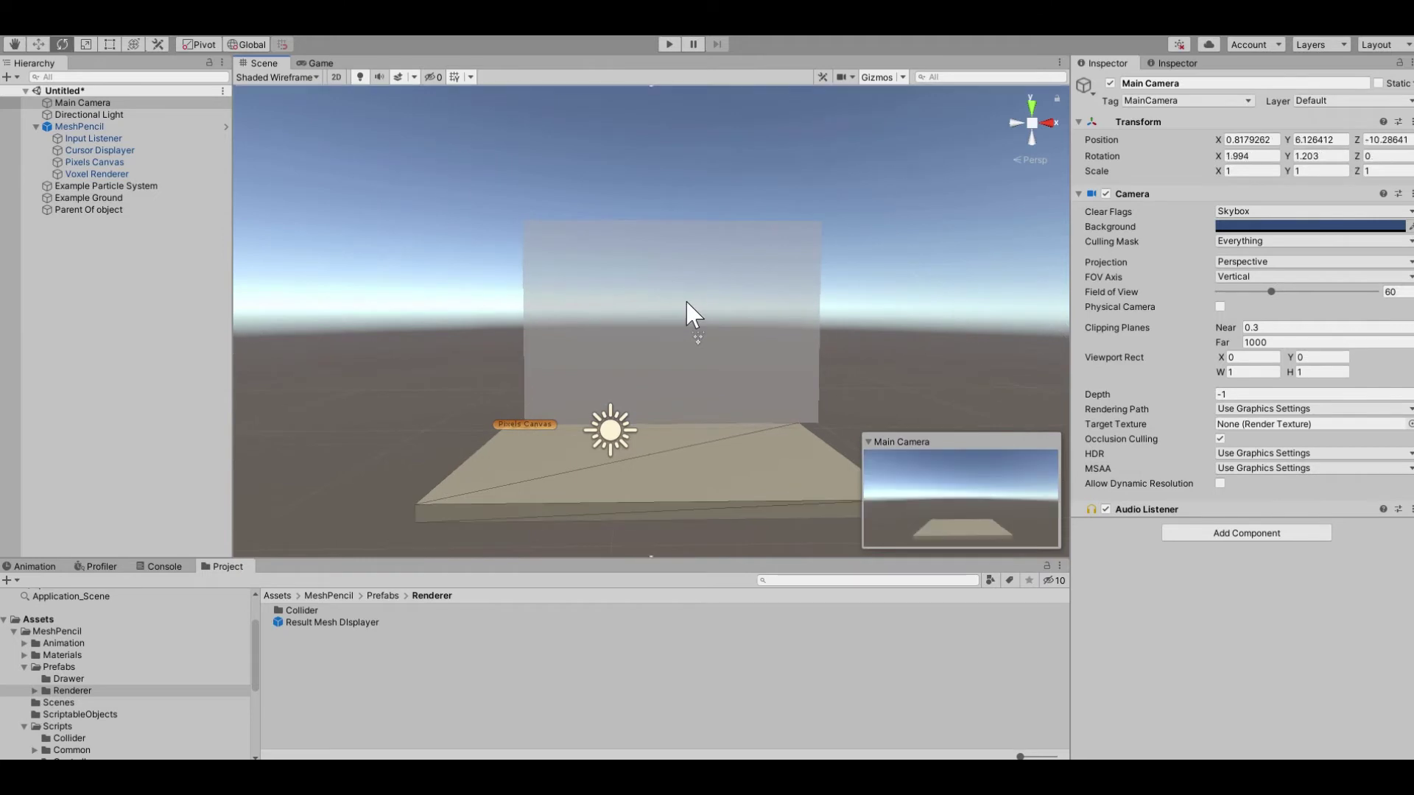
Draw a closed loop on the rotated canvas in play mode, generate its mesh and exit play mode.
left_click(670, 44)
mouse_move(645, 329)
left_mouse_down()
mouse_move(726, 315)
mouse_move(633, 383)
left_mouse_up()
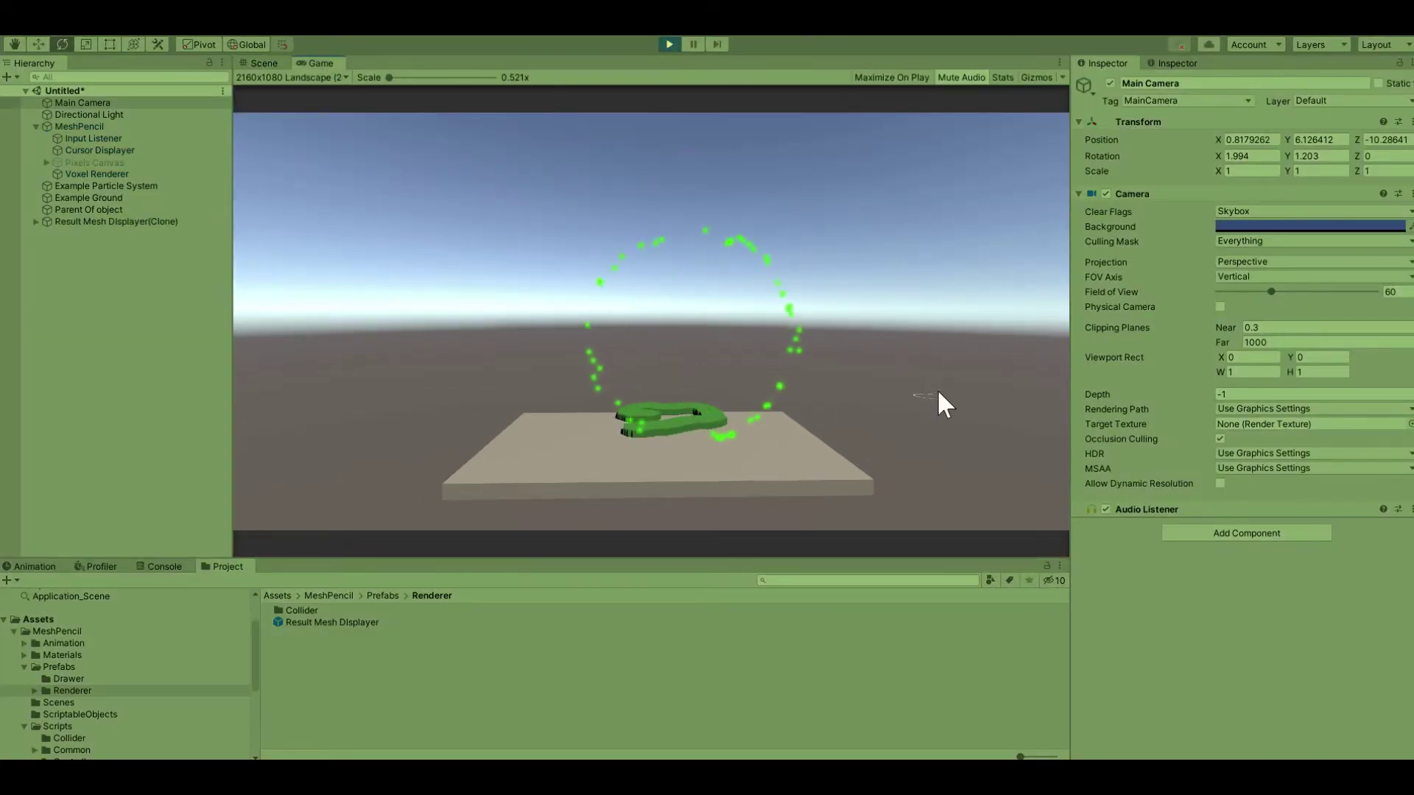
left_click(669, 44)
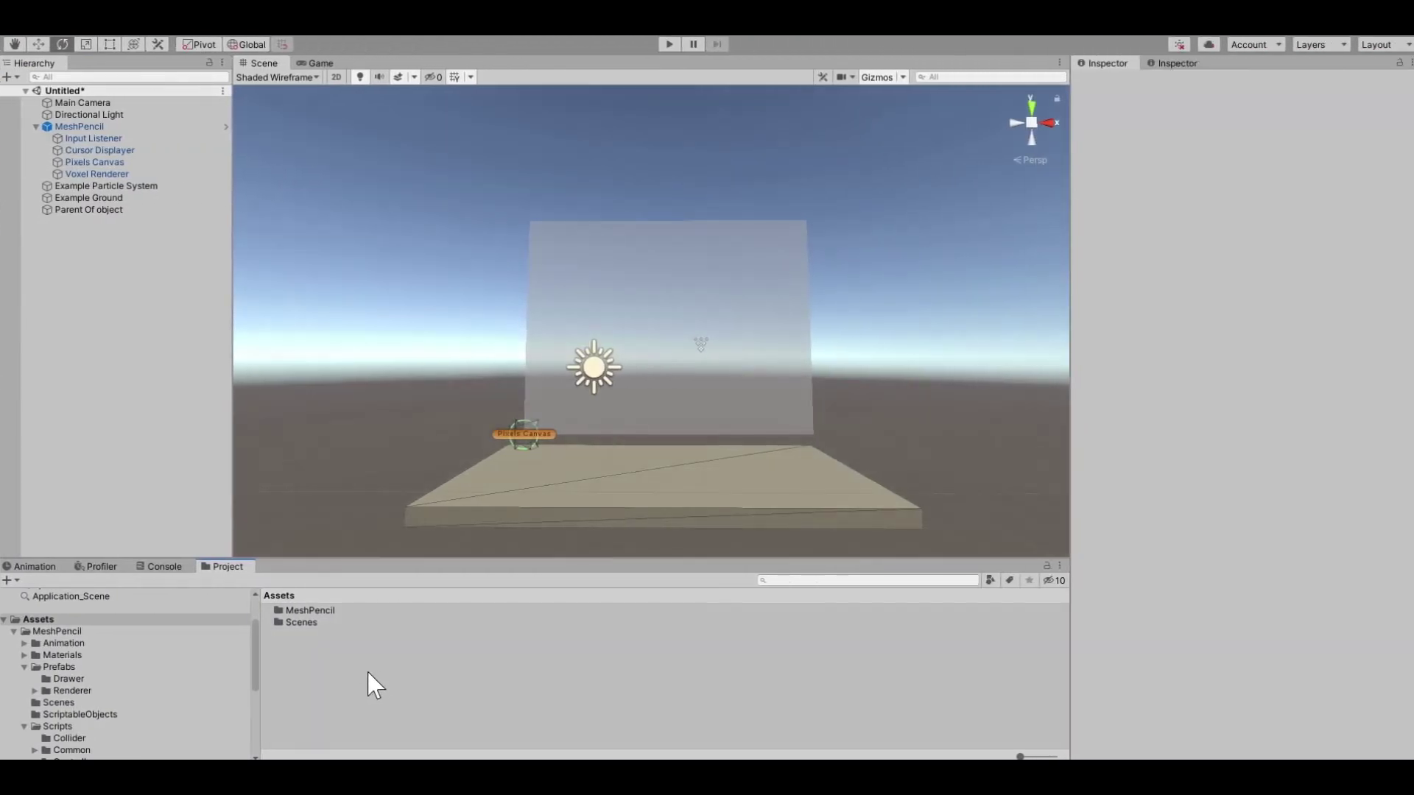
Create a C# script named SaveLoadDataFile in the Assets folder and open it in the code editor.
right_click(509, 674)
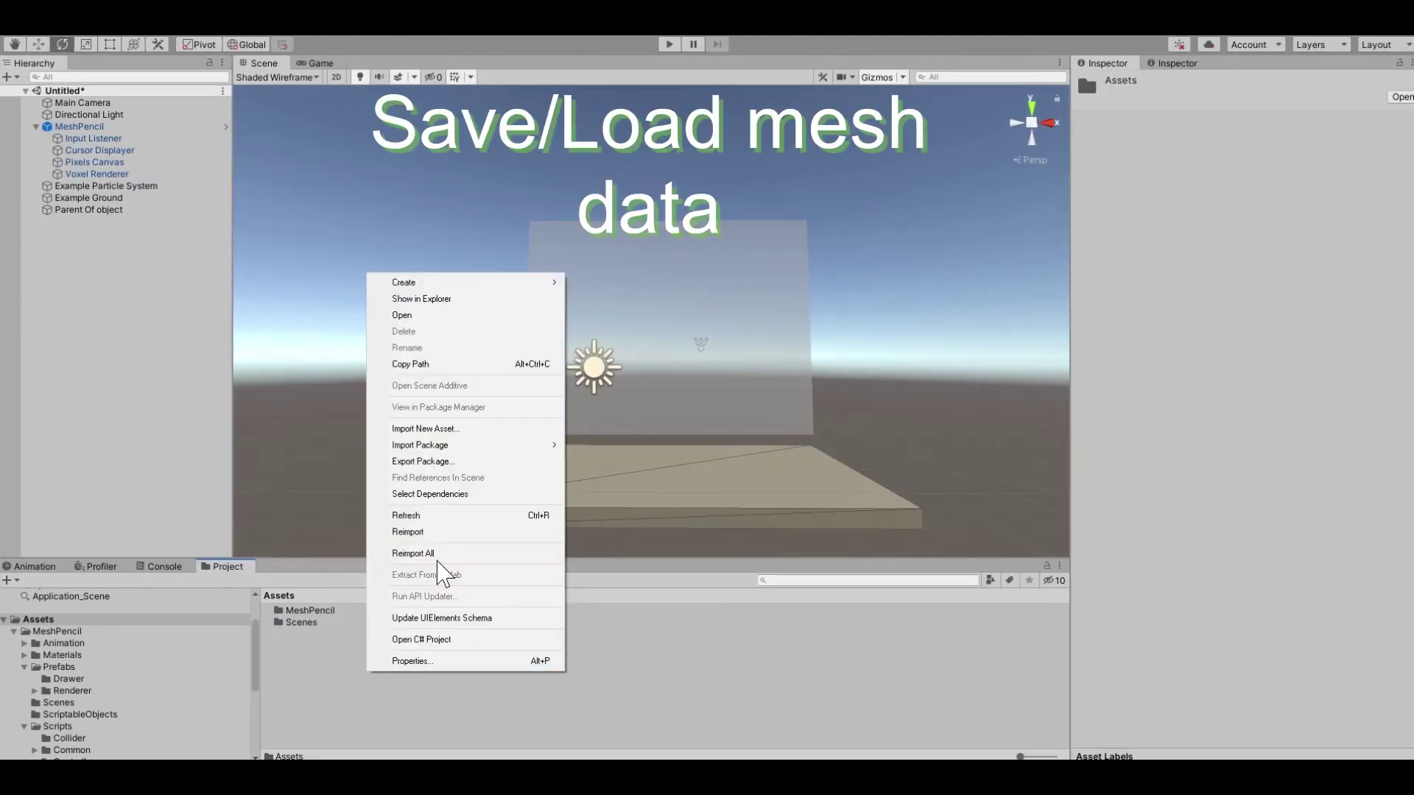
mouse_move(652, 294)
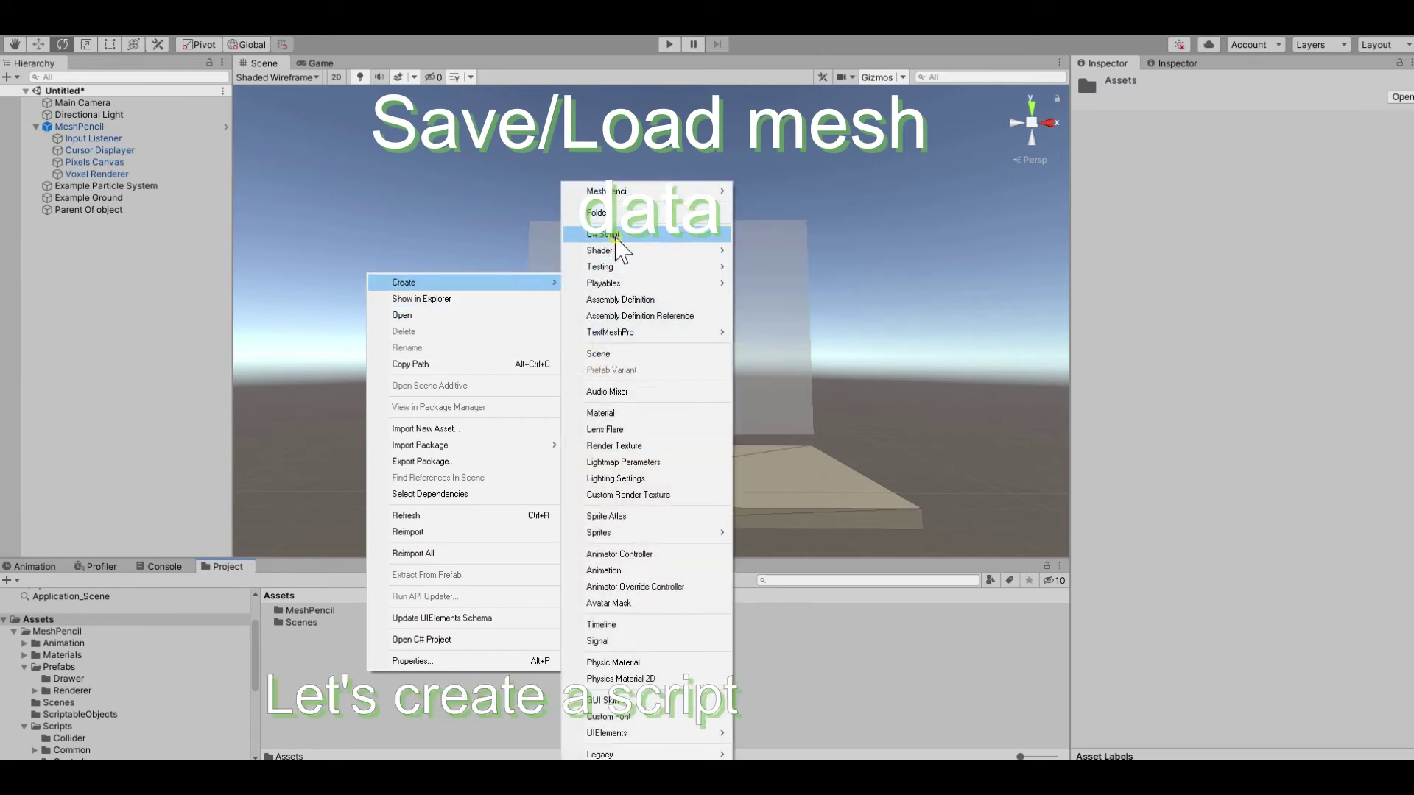
left_click(611, 234)
type("SaveLoadData")
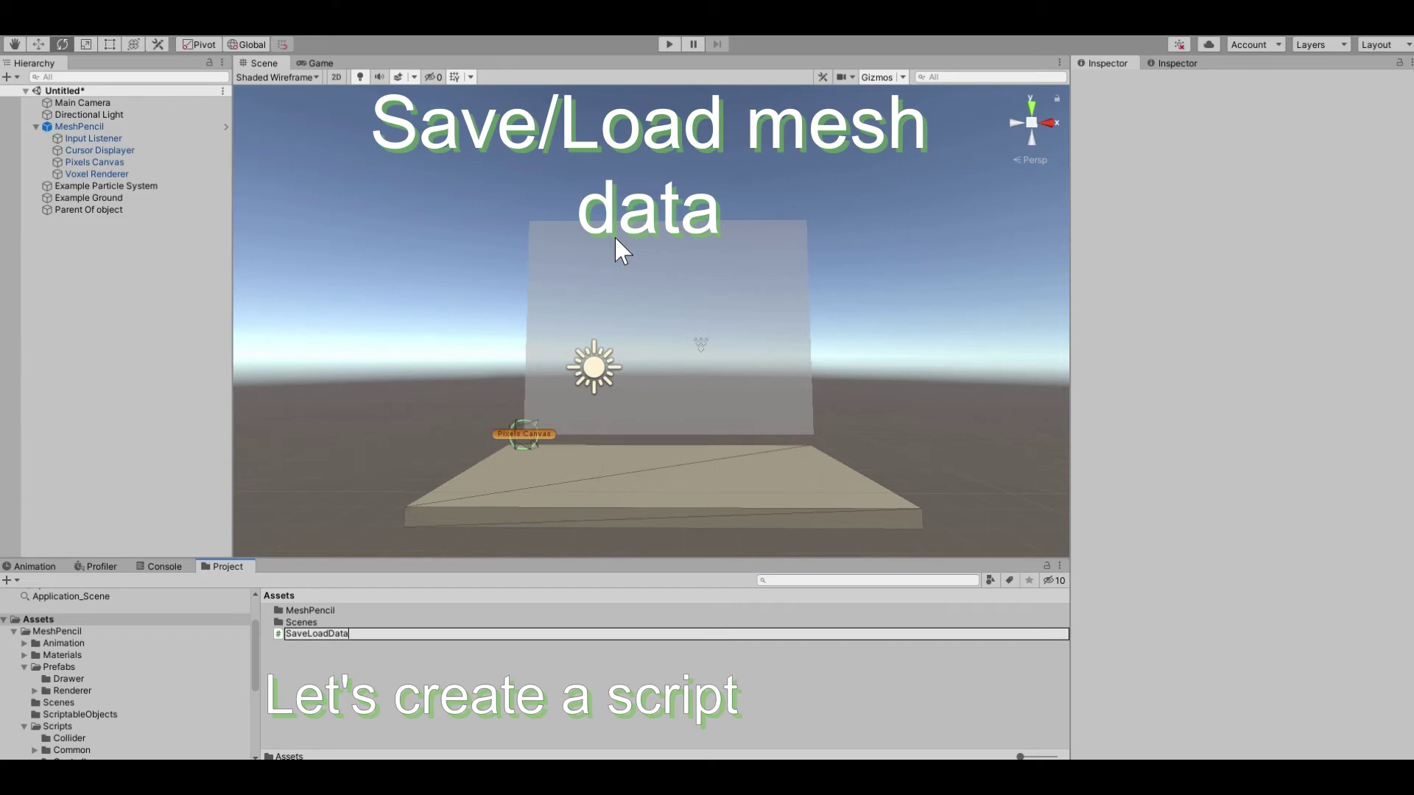
type("File")
key("Return")
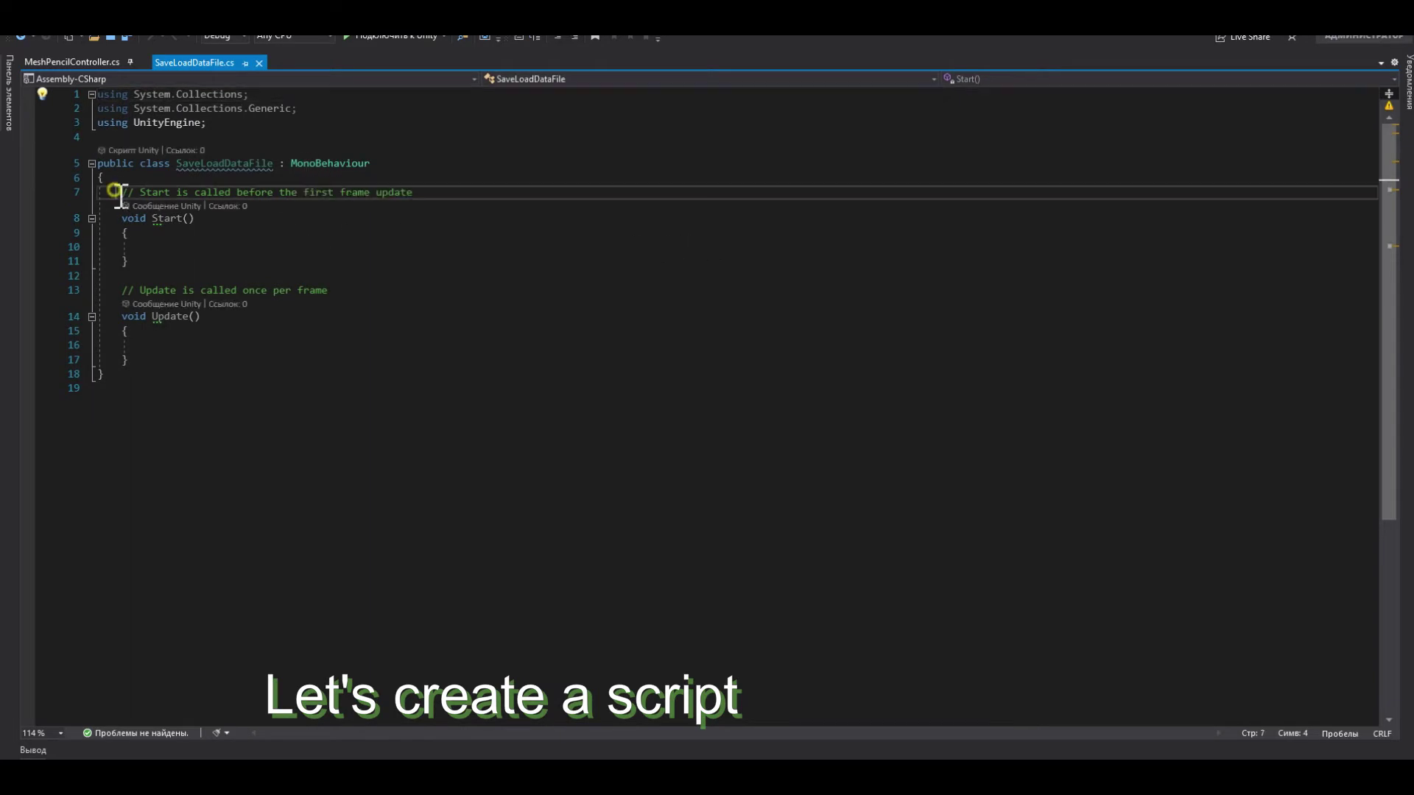
Replace the default Start and Update methods with the serialized field "[SerializeField] private int _name;".
left_click_drag(110, 189, 174, 354)
key("Delete")
type("[SerializeField] private int _name;")
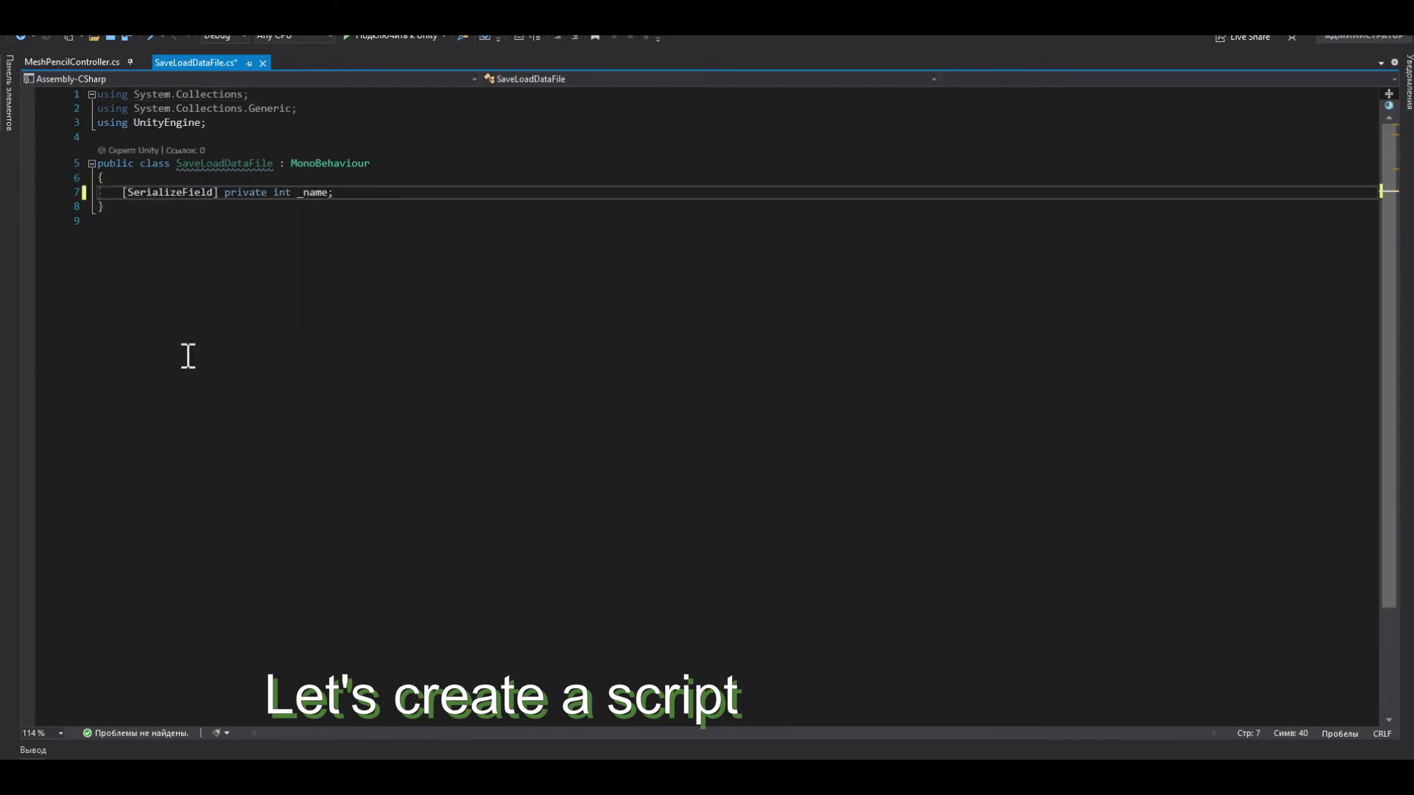
Change the field to MeshPencilController _meshPencilController, import MeshPencil.Common.Controllers and delete the unused System.Collections using lines.
left_click(86, 62)
left_click(190, 62)
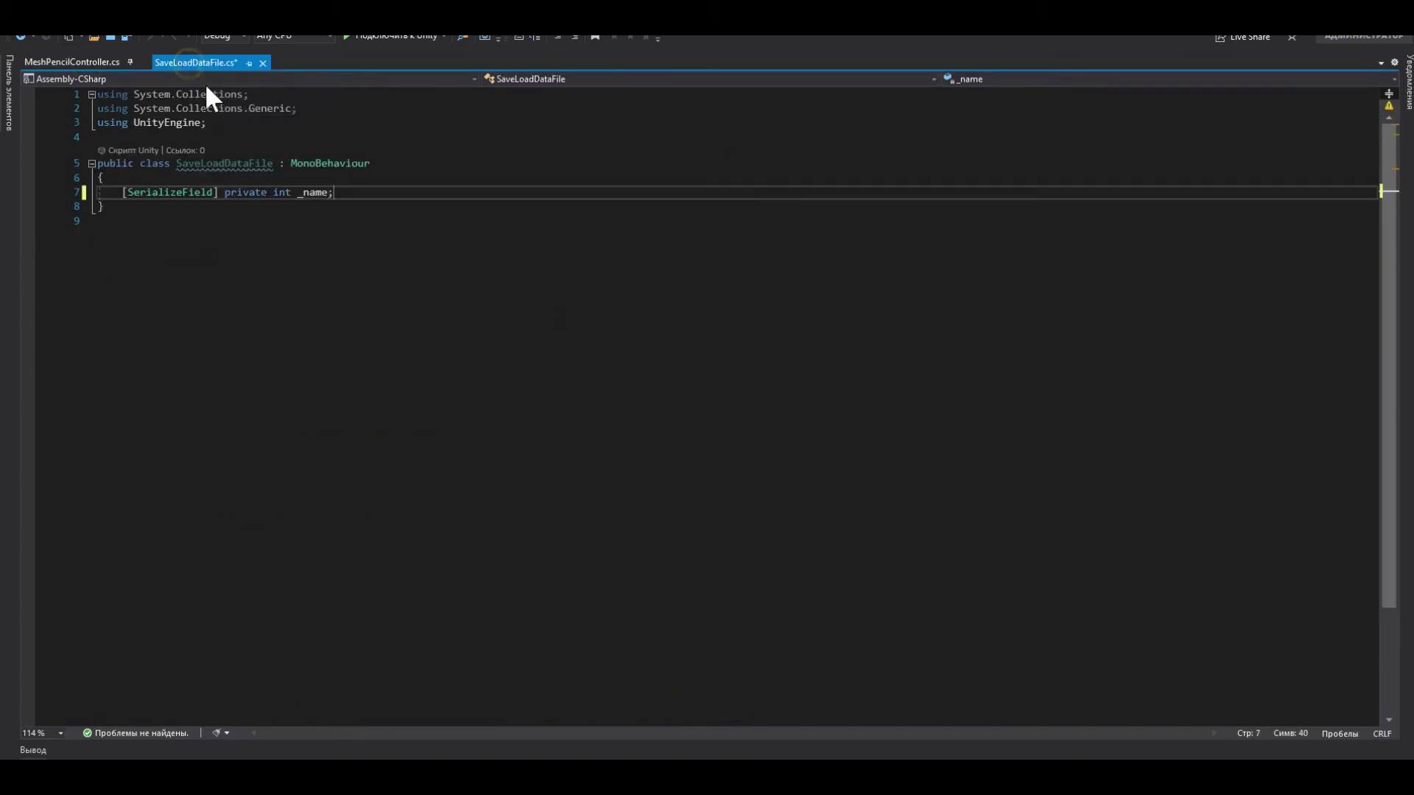
double_click(281, 192)
type("MeshPencilController")
double_click(410, 192)
type("MeshPencilController")
left_click(405, 192)
key("BackSpace")
type("_m")
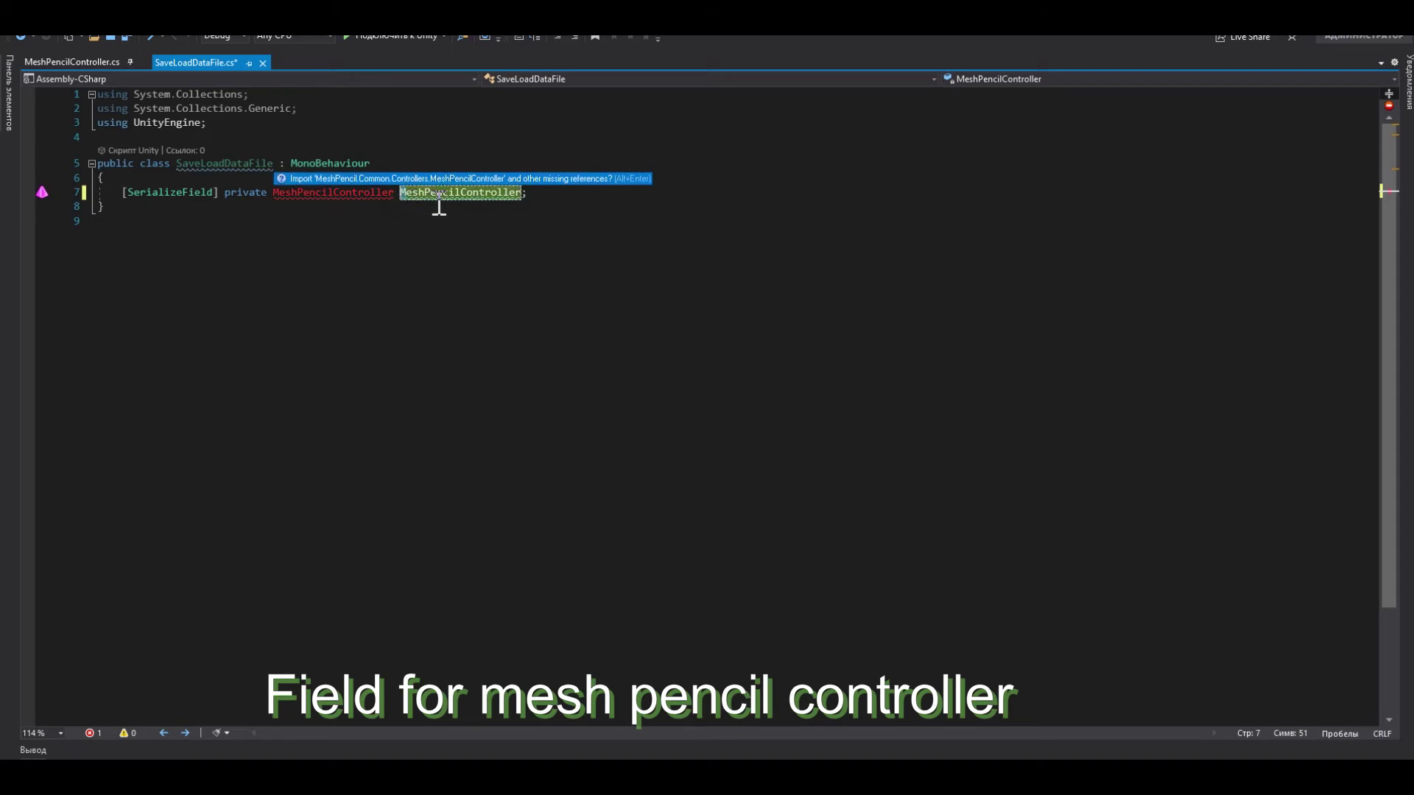
left_click(349, 233)
key("Return")
left_click_drag(34, 134, 34, 109)
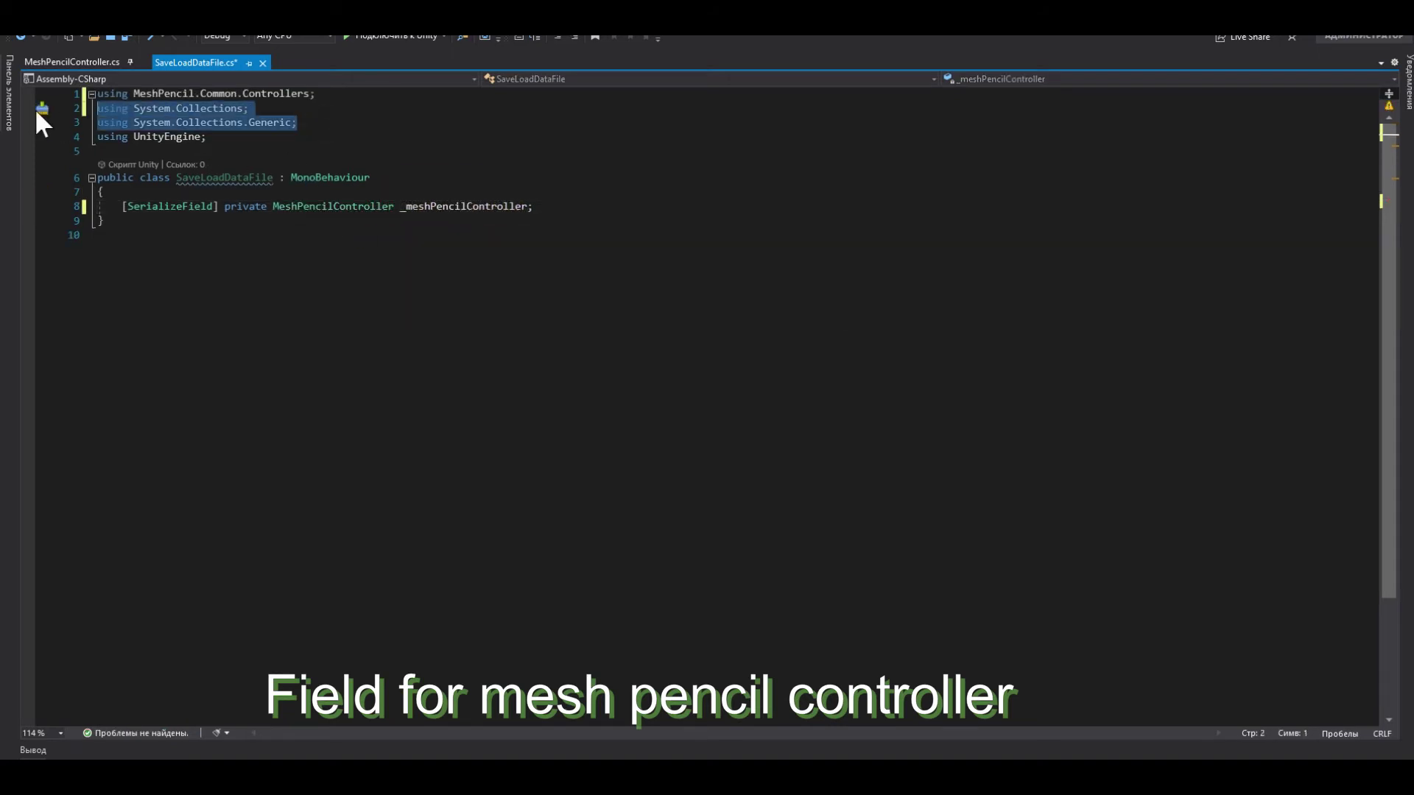
key("Delete")
Duplicate the controller field and change the copy into a serialized private string field named _meshName.
left_click(549, 178)
key("ctrl+d")
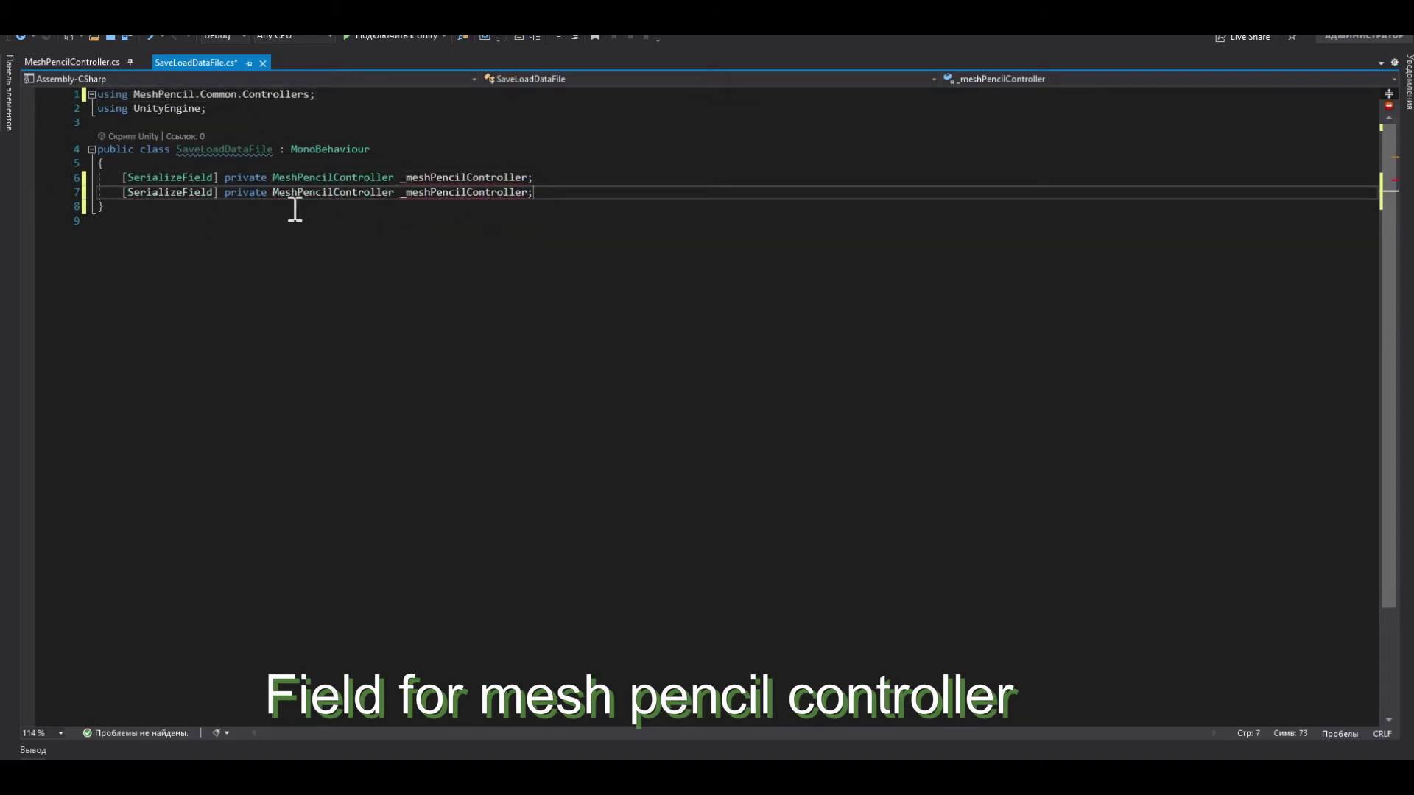
double_click(302, 193)
type("string")
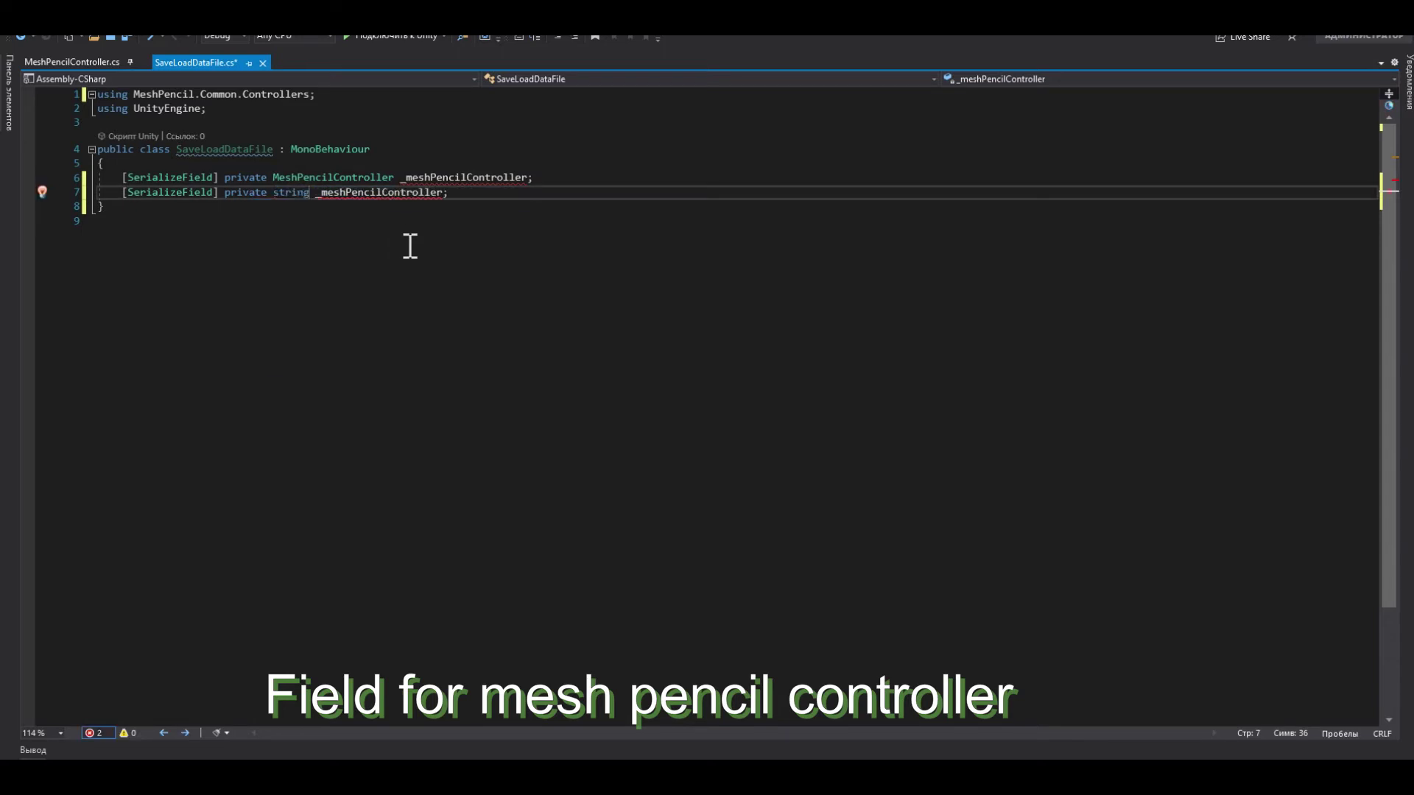
left_click_drag(346, 193, 442, 193)
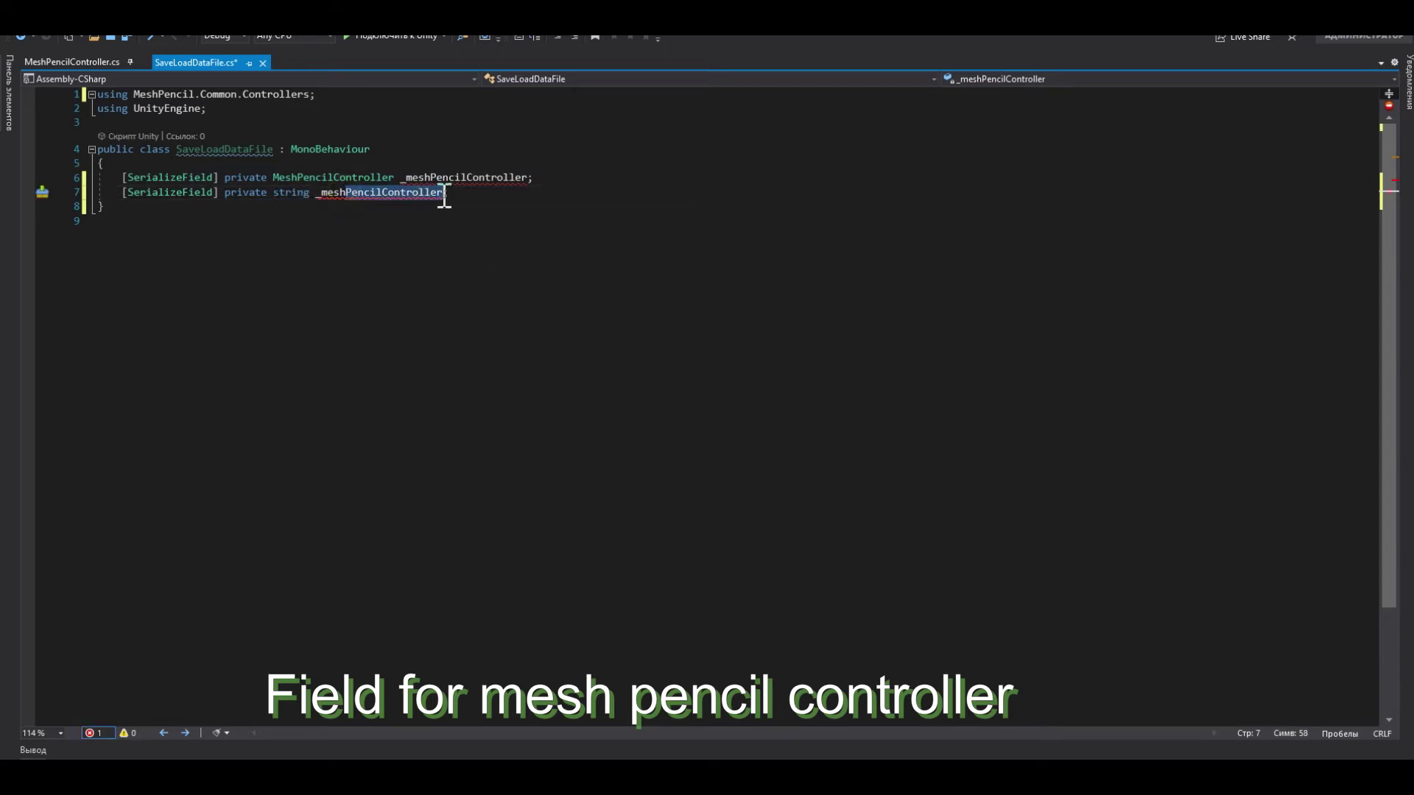
type("Nam")
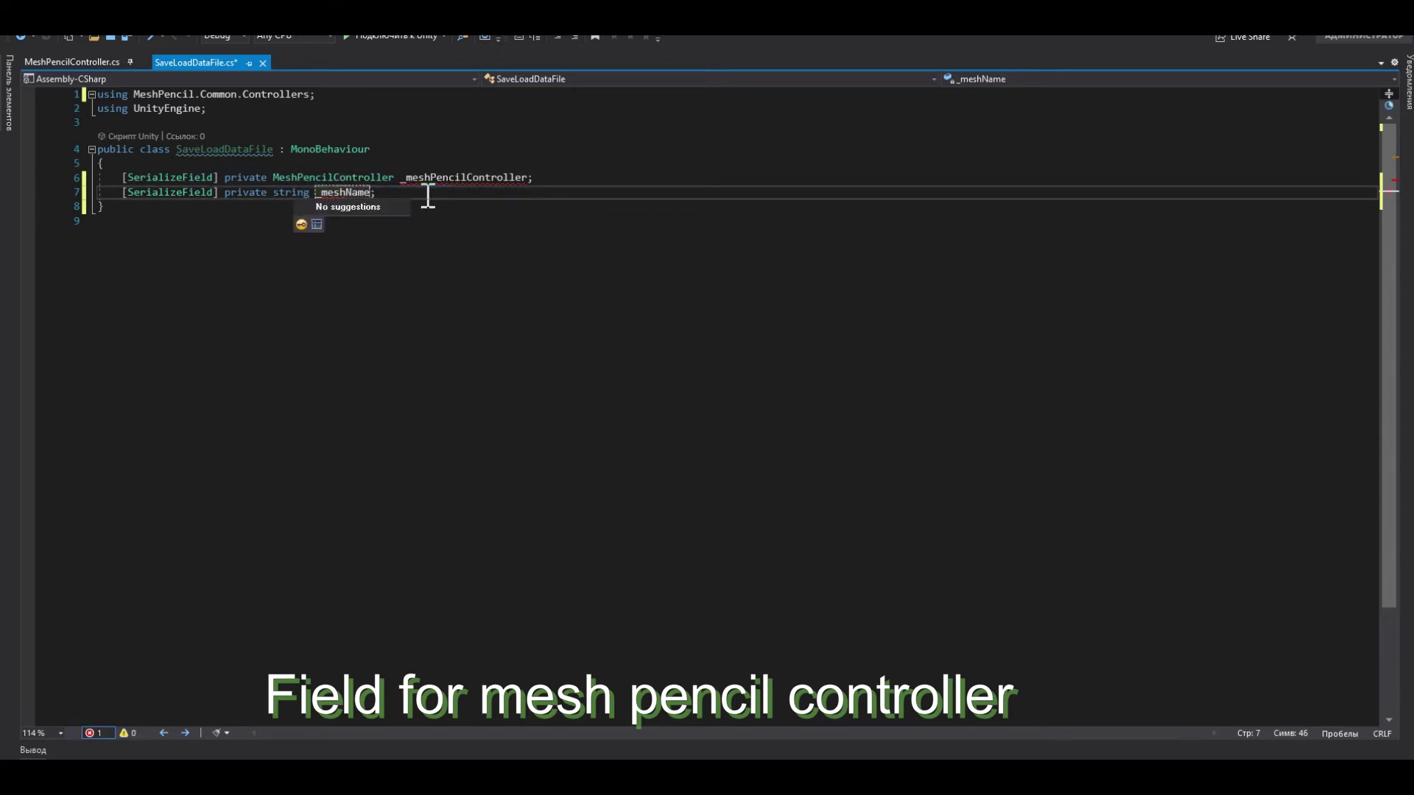
Add an empty private void SaveMesh() method below the two serialized fields.
left_click(427, 190)
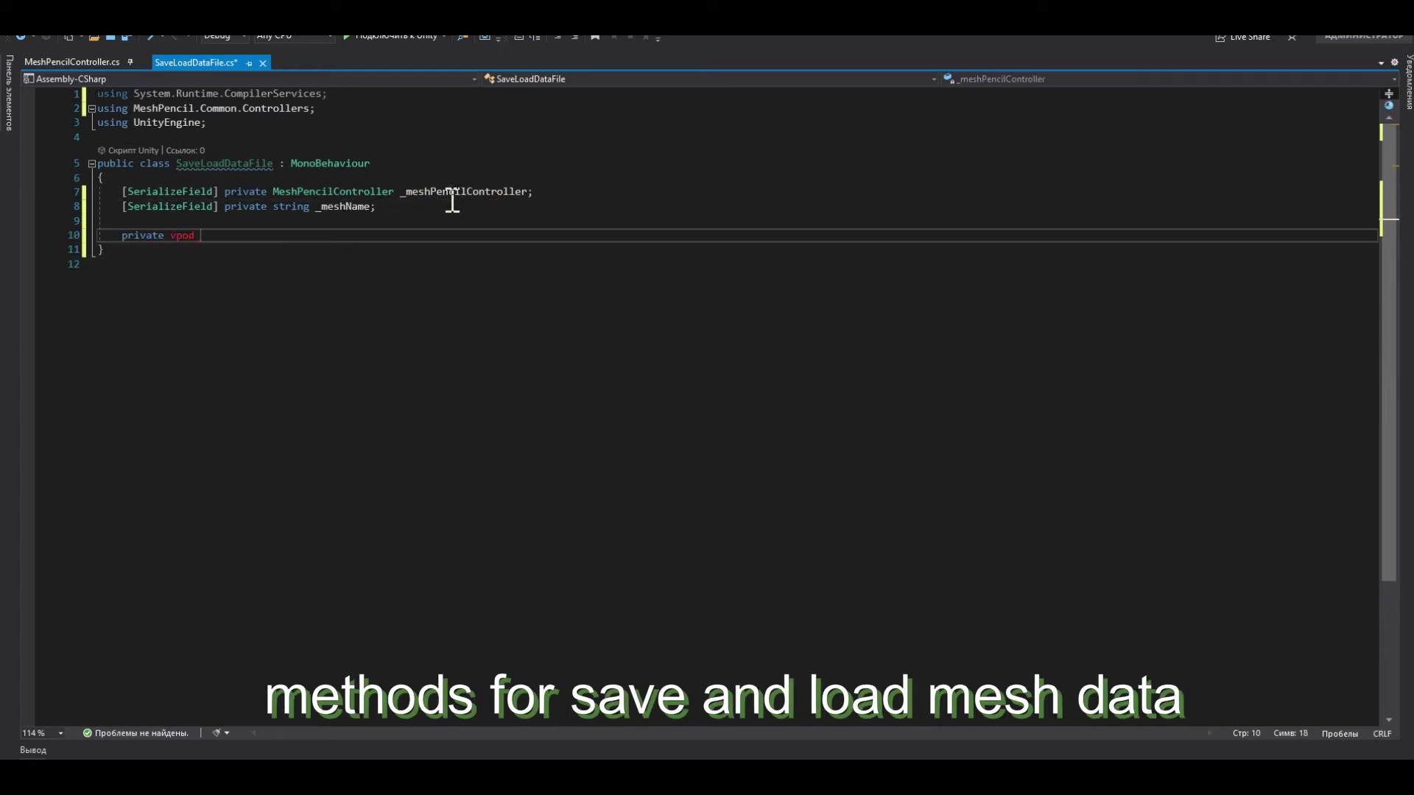
type("void SaveMesh()")
key("Return")
type("{")
key("Return")
Copy the empty SaveMesh method below itself and rename the copy LoadMesh.
left_click_drag(181, 276, 121, 235)
key("ctrl+c")
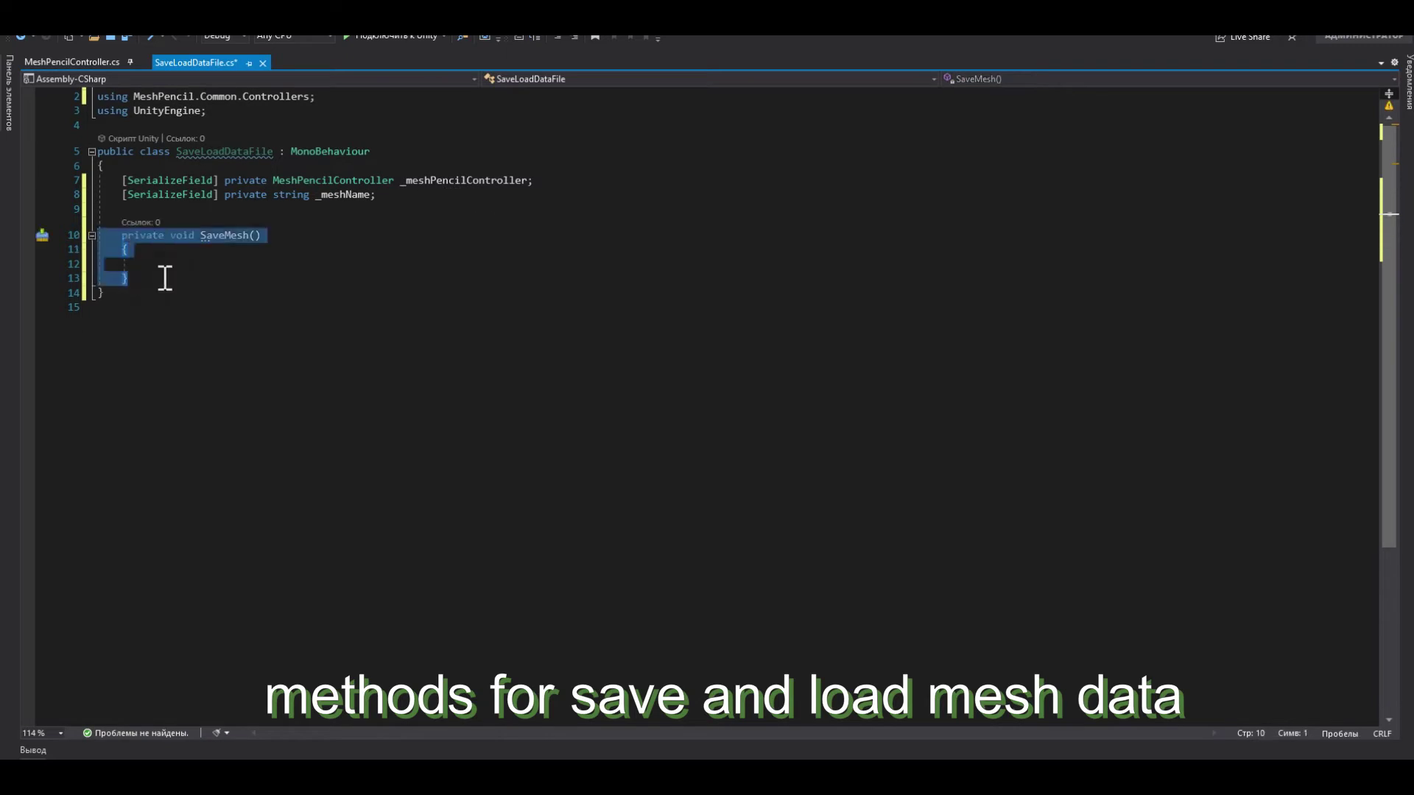
left_click(164, 278)
key("Return")
key("Return")
key("ctrl+v")
double_click(225, 307)
type("LoadMesh")
Add the attribute [ContextMenu("SaveMesh")] above the SaveMesh method.
left_click(217, 198)
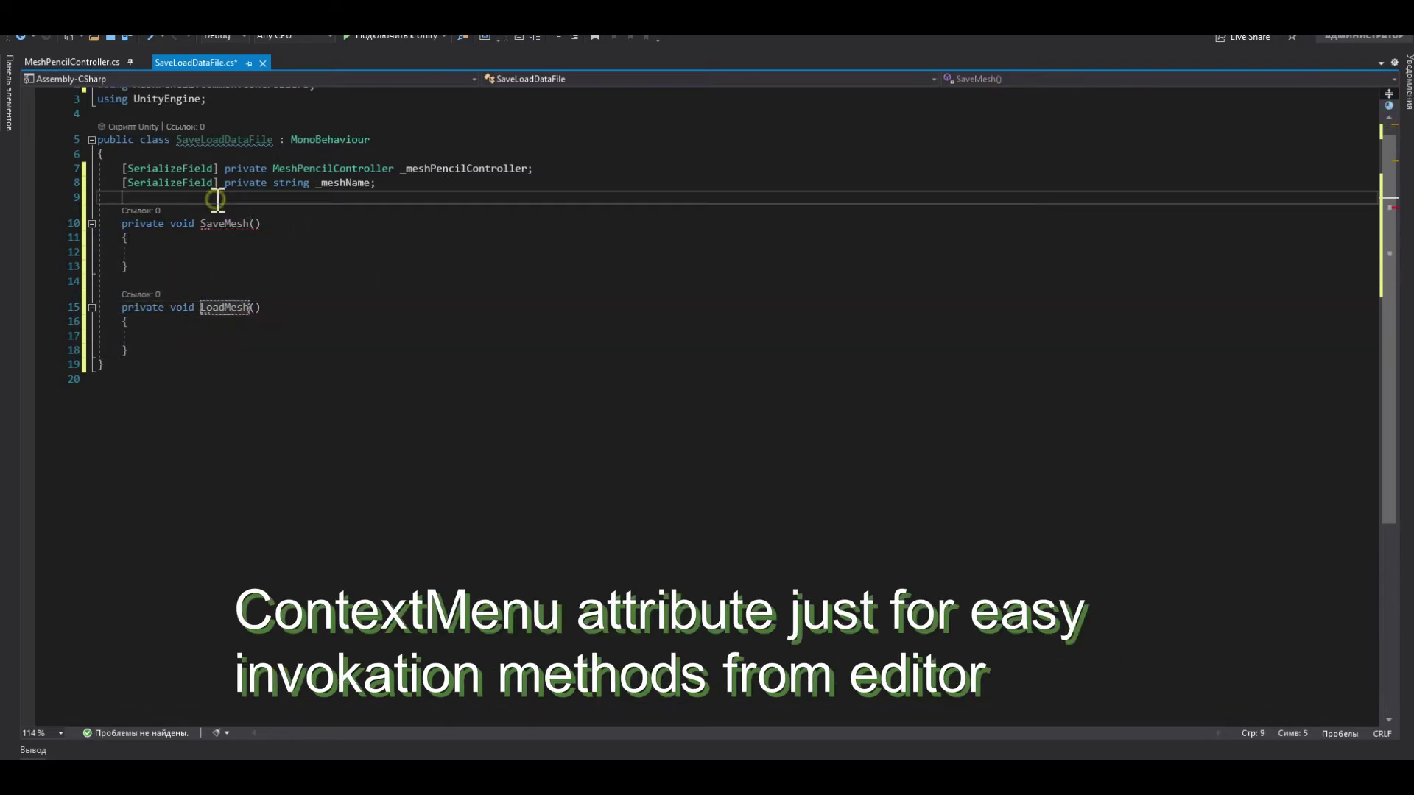
key("Return")
type("[ContextMenu(")
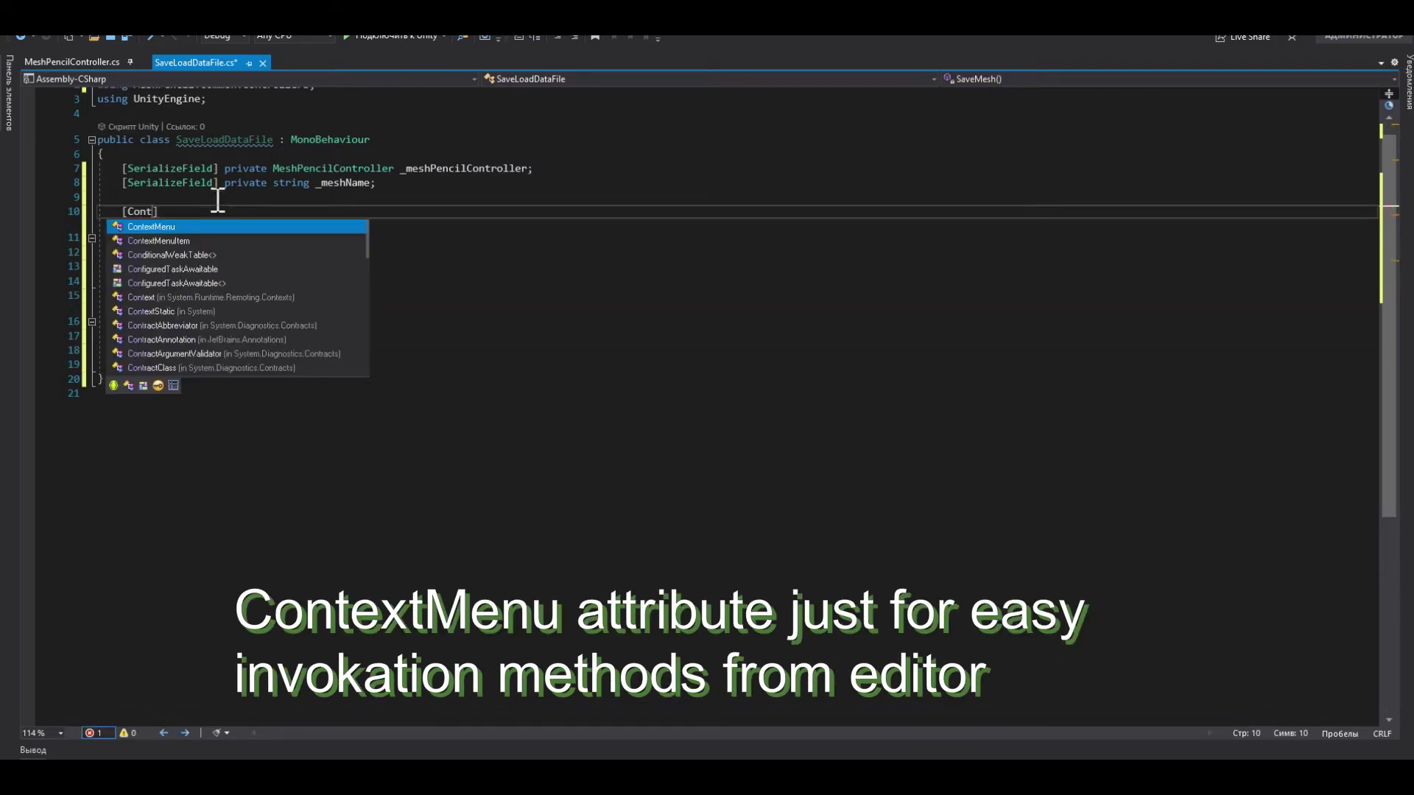
type("\"SaveMesh")
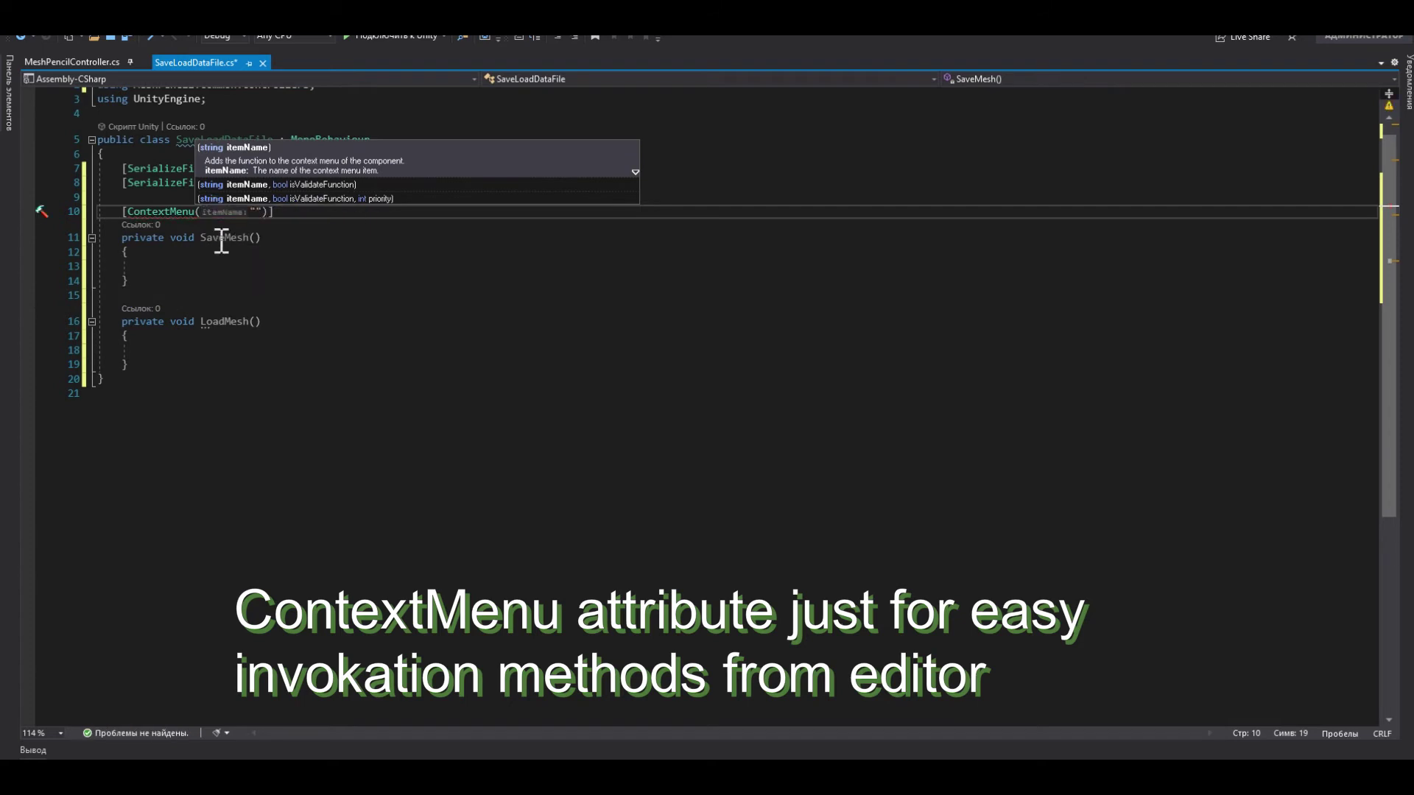
Copy the ContextMenu attribute above the LoadMesh method and change its item name to "LoadMesh".
left_click_drag(120, 212, 369, 224)
key("ctrl+c")
left_click(208, 298)
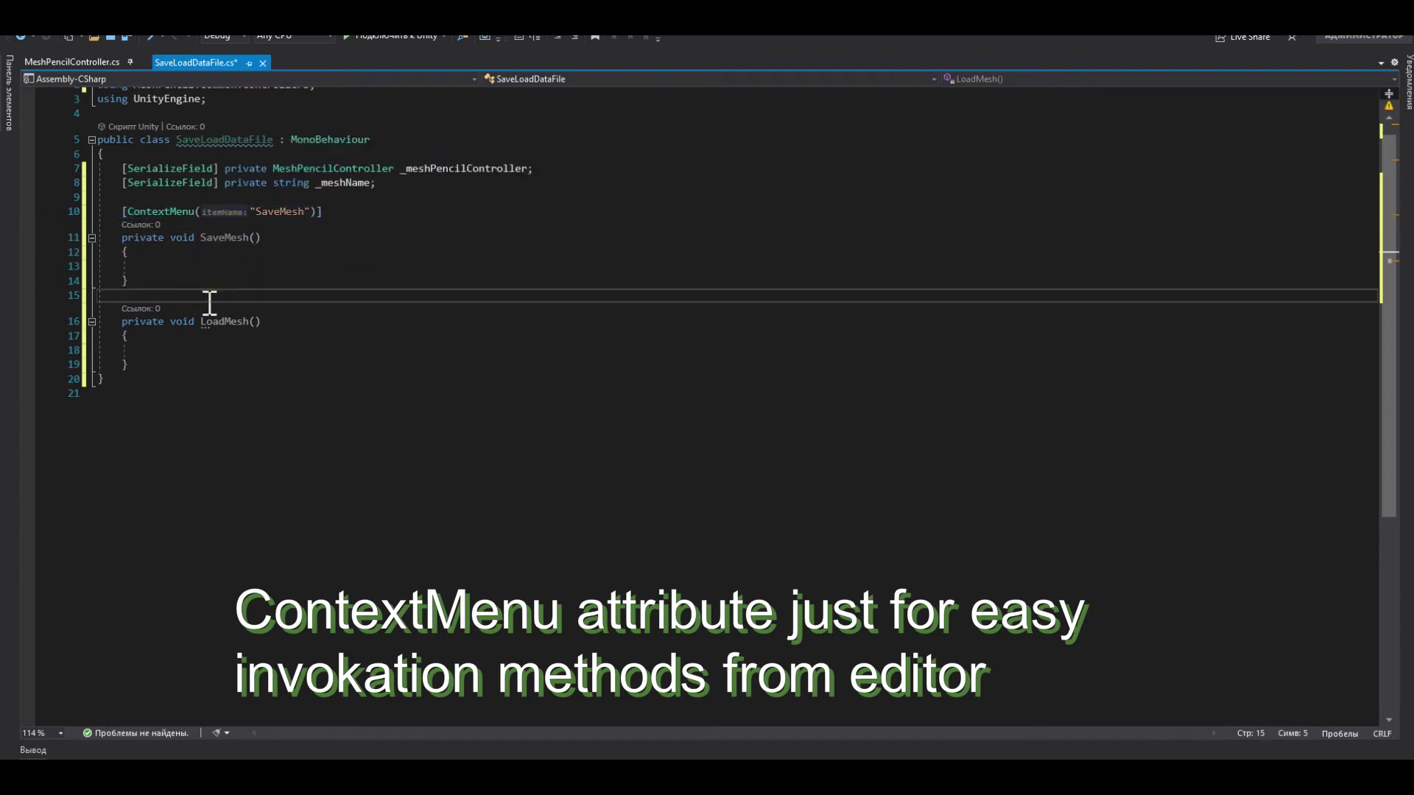
key("Return")
key("ctrl+v")
left_click(279, 309)
key("ctrl+shift+Left")
type("Load")
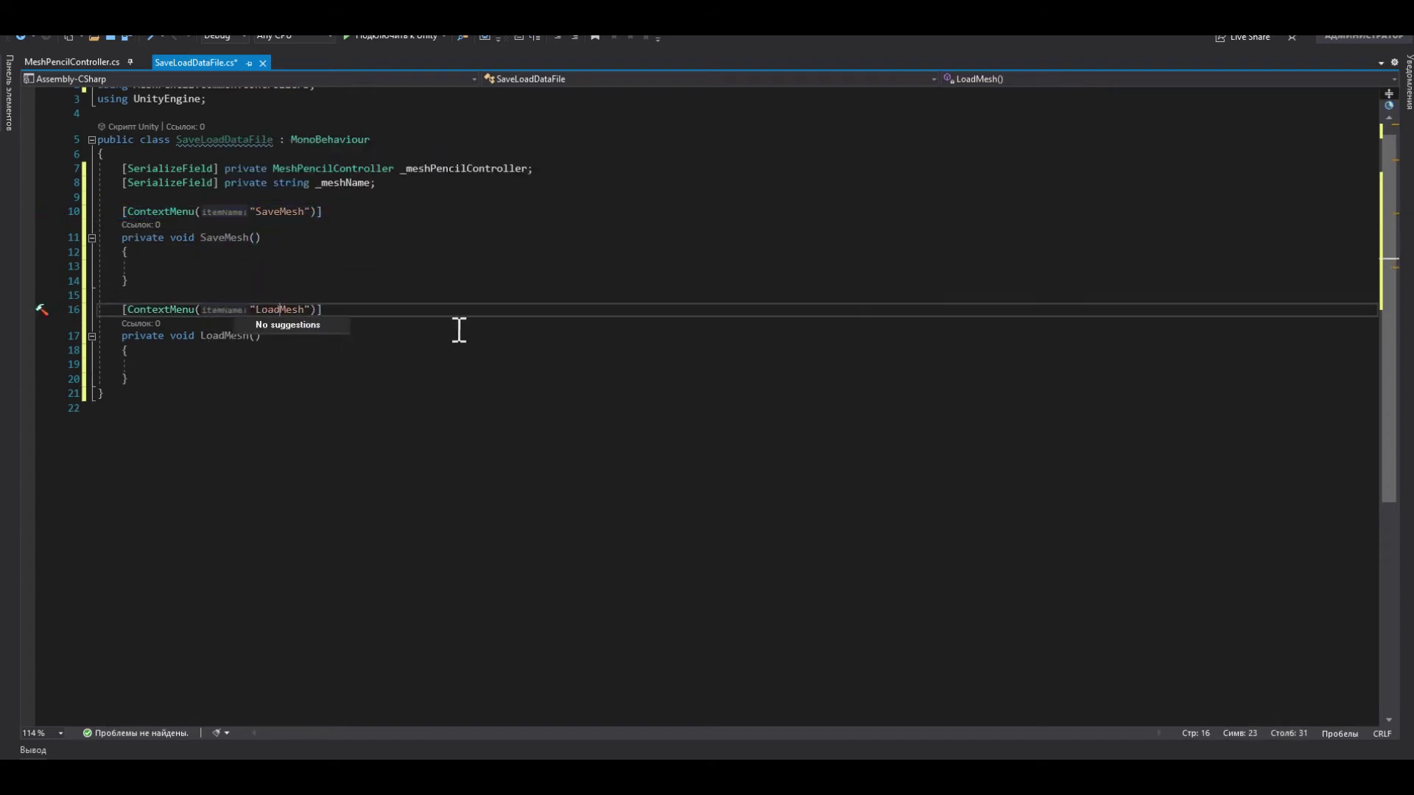
Call _meshPencilController.SaveMeshData(_meshName); inside the SaveMesh method.
left_click(190, 268)
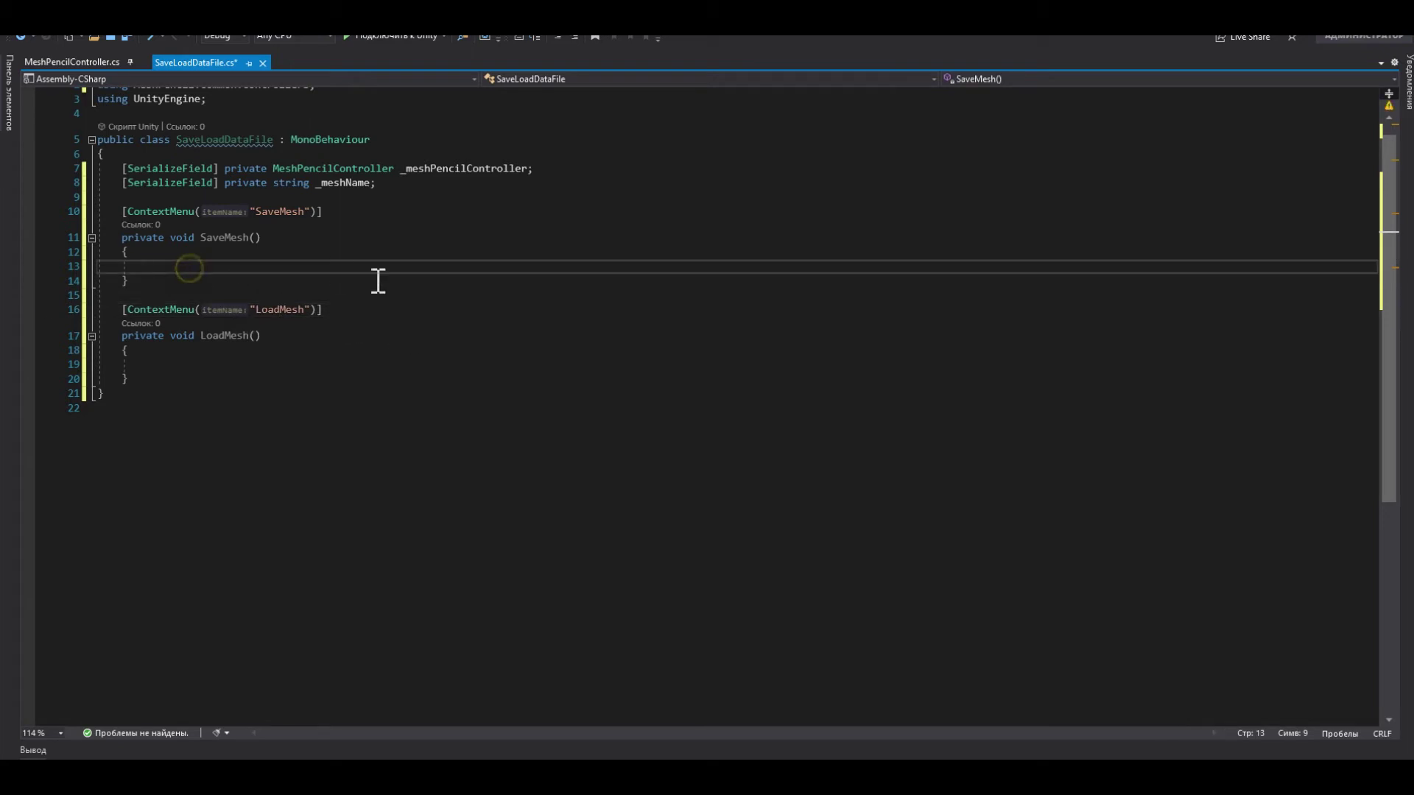
double_click(451, 169)
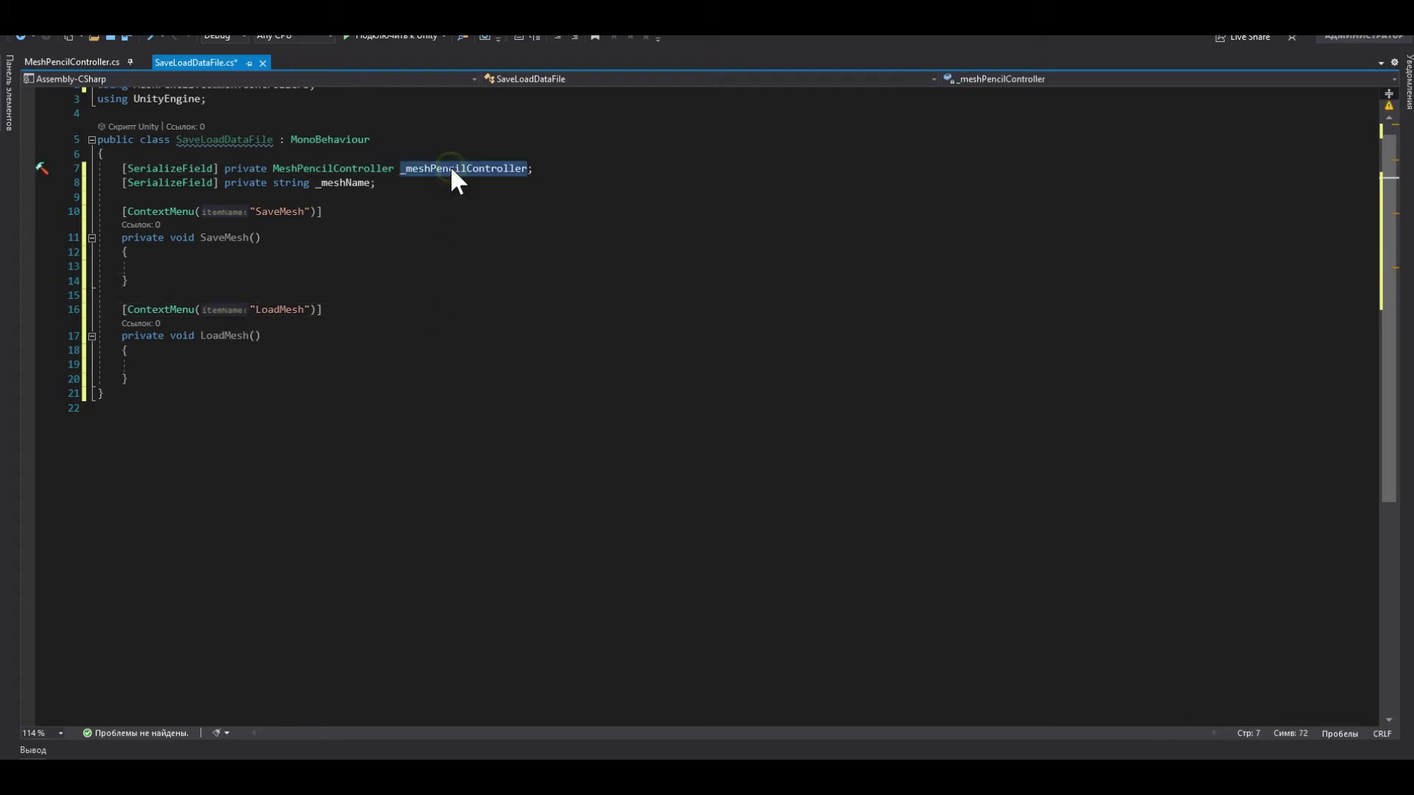
left_click(171, 269)
key("ctrl+v")
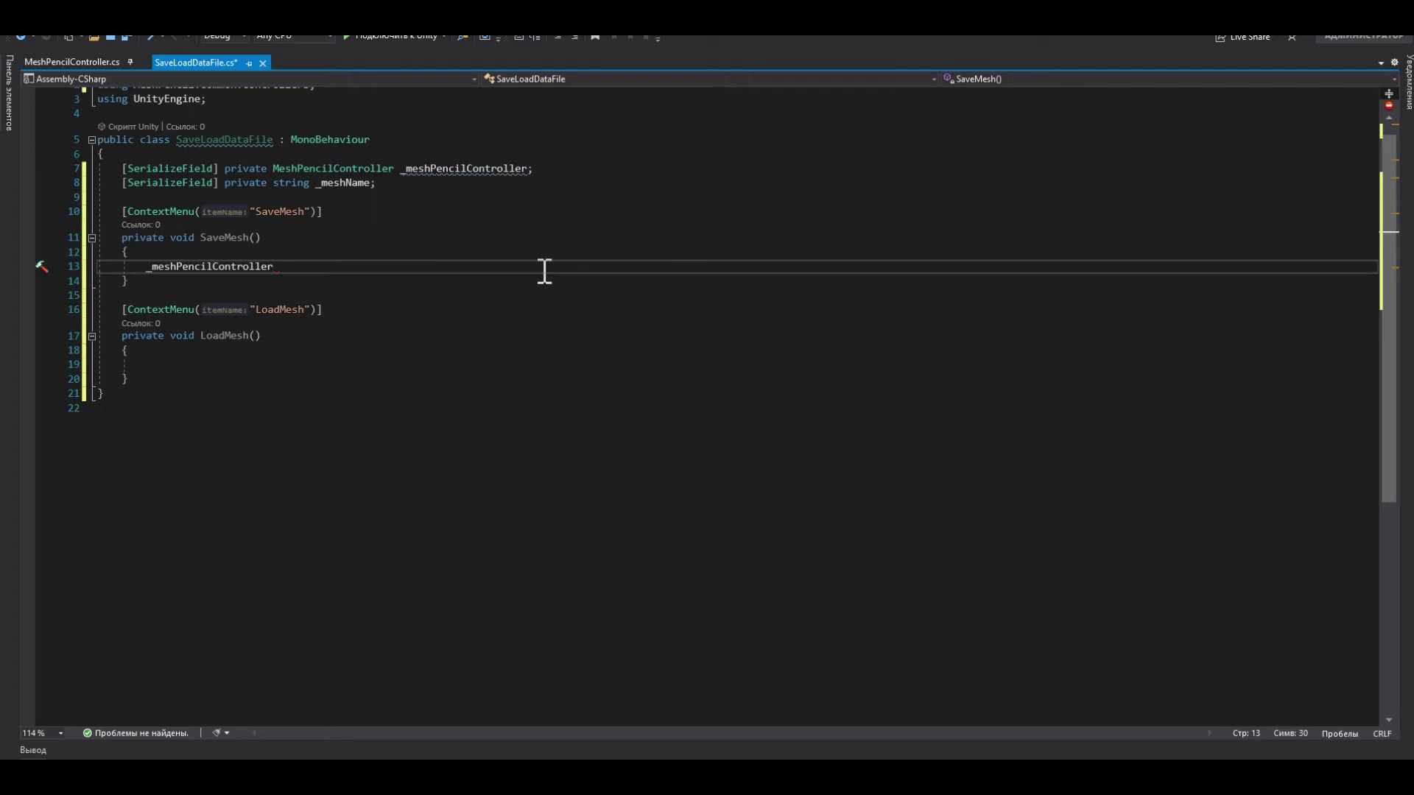
type(".SaveMeshData(")
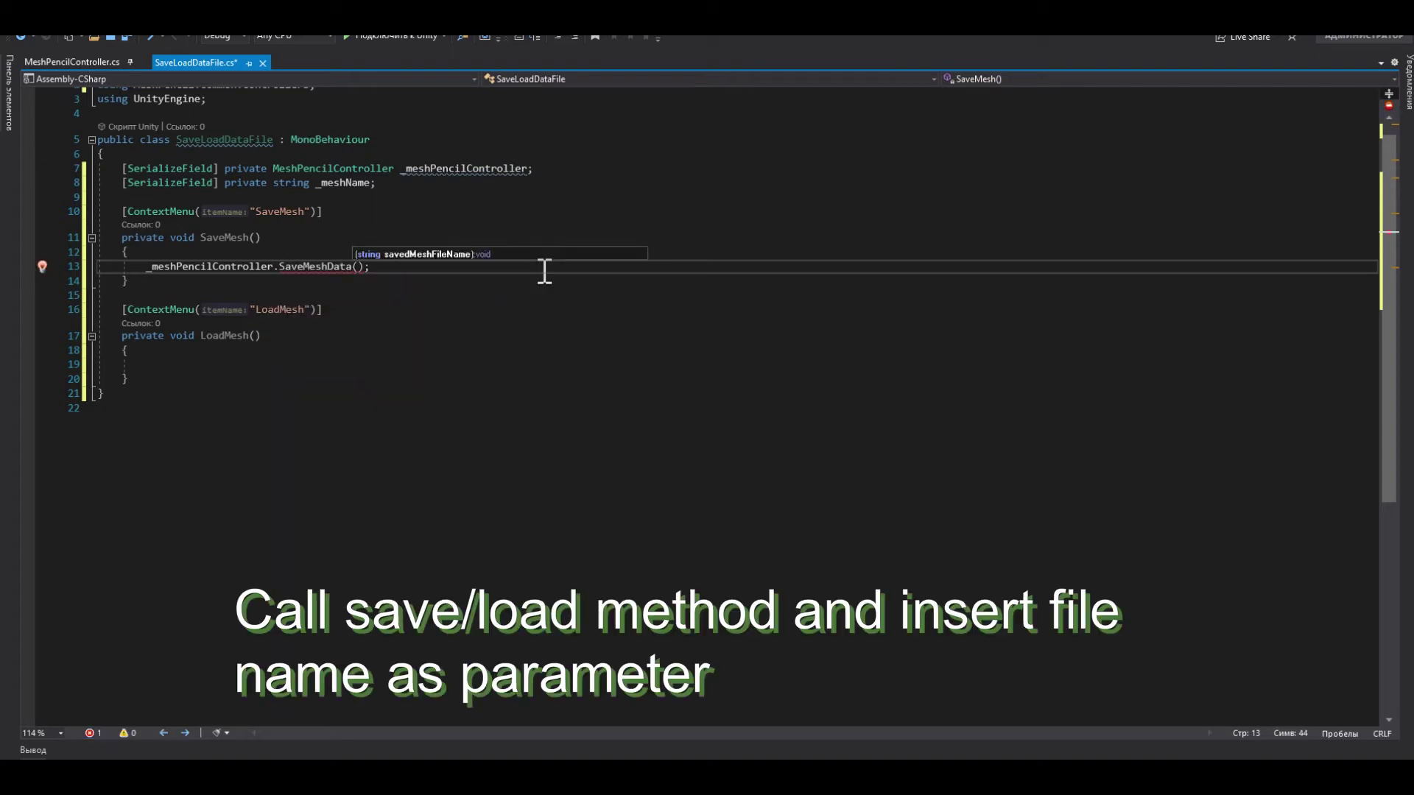
type("_meshName")
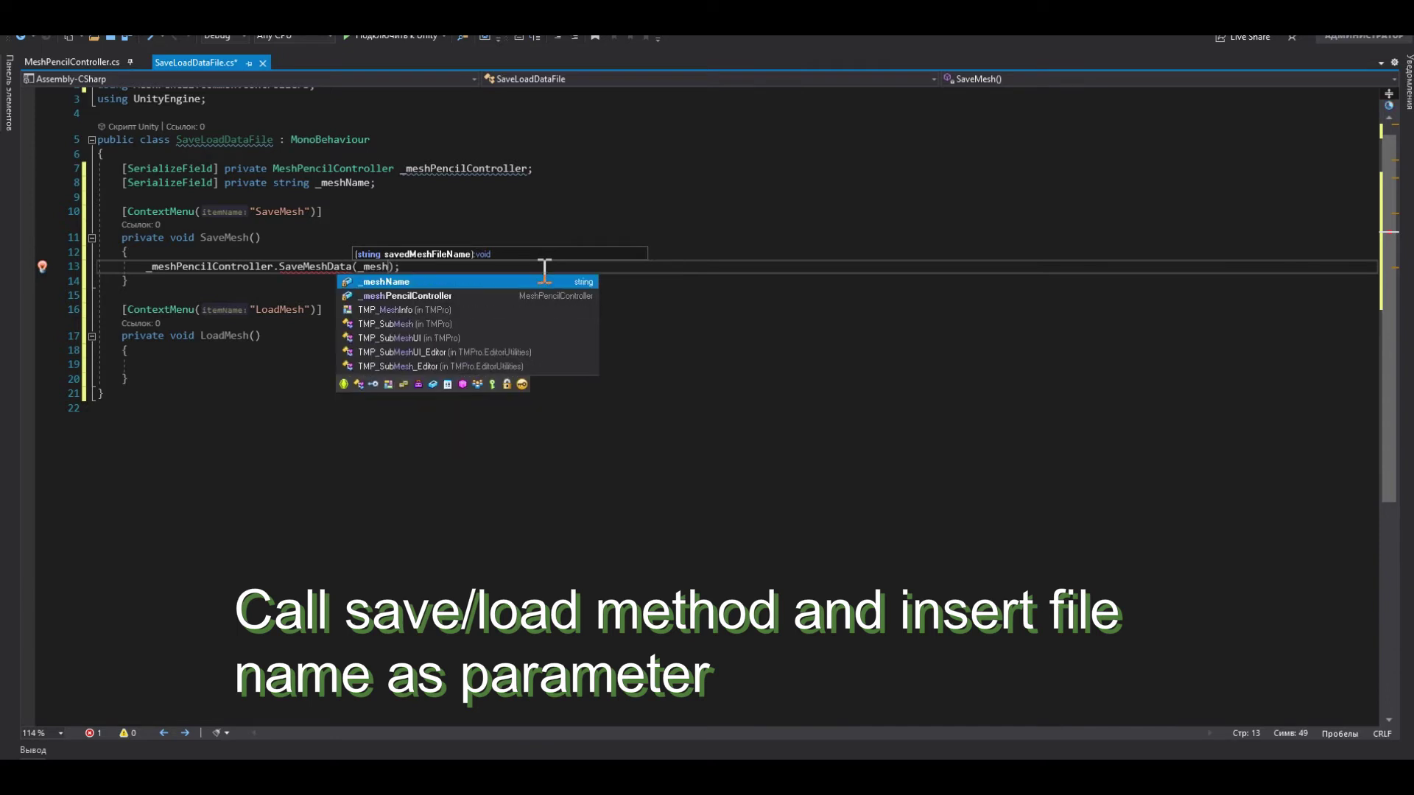
key("Tab")
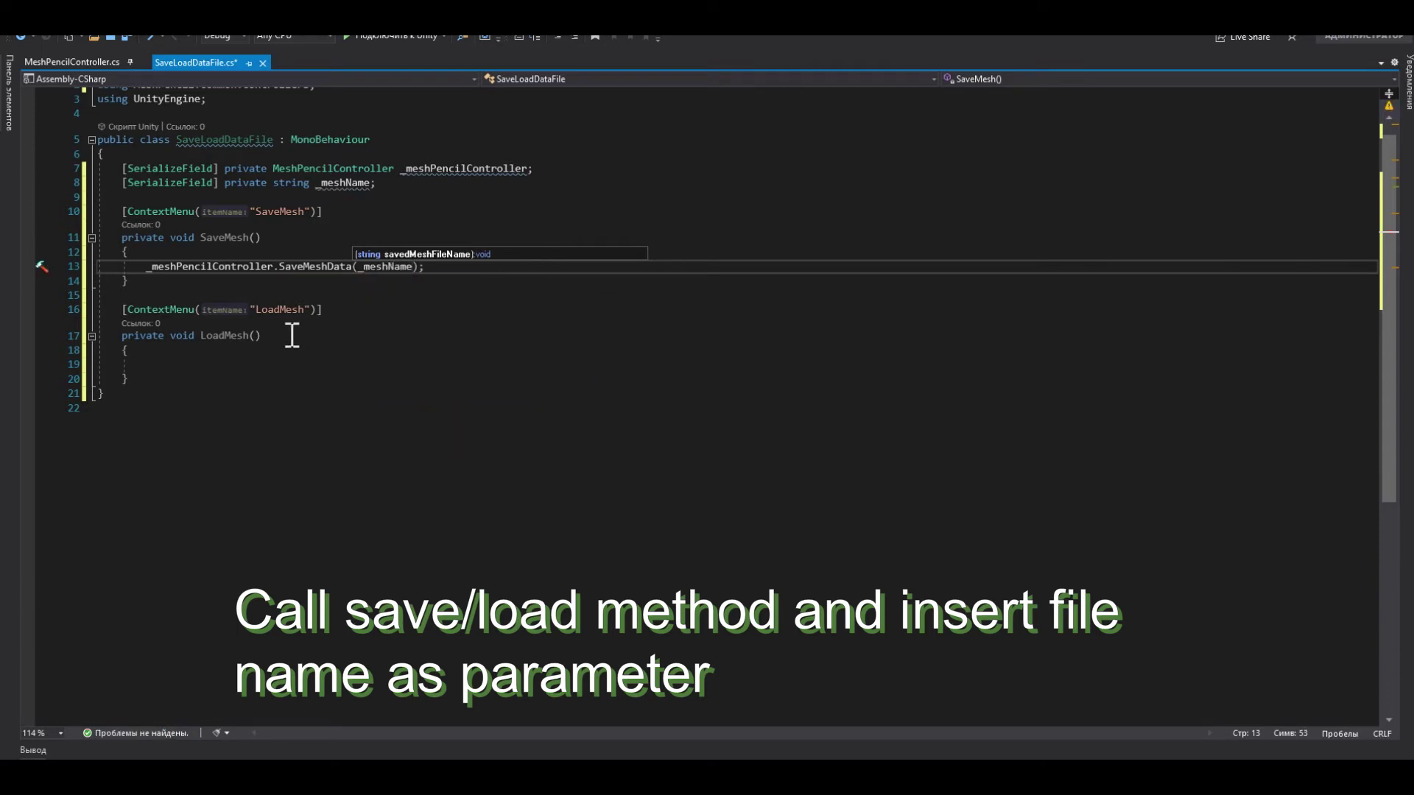
Copy the save call into the LoadMesh method and change it to _meshPencilController.LoadMeshData(_meshName);.
left_click_drag(137, 268, 450, 270)
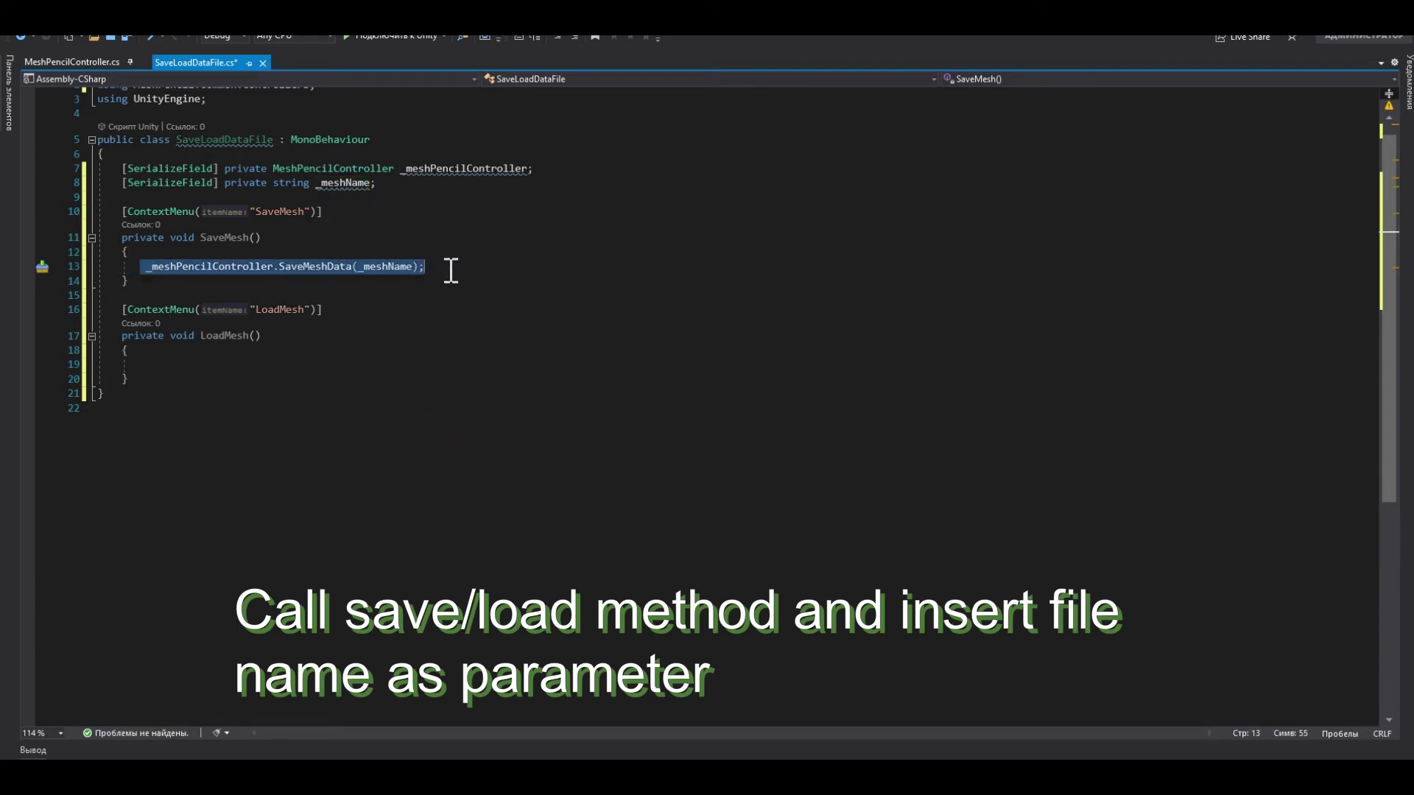
left_click(206, 367)
key("ctrl+v")
left_click_drag(412, 364, 279, 366)
key("BackSpace")
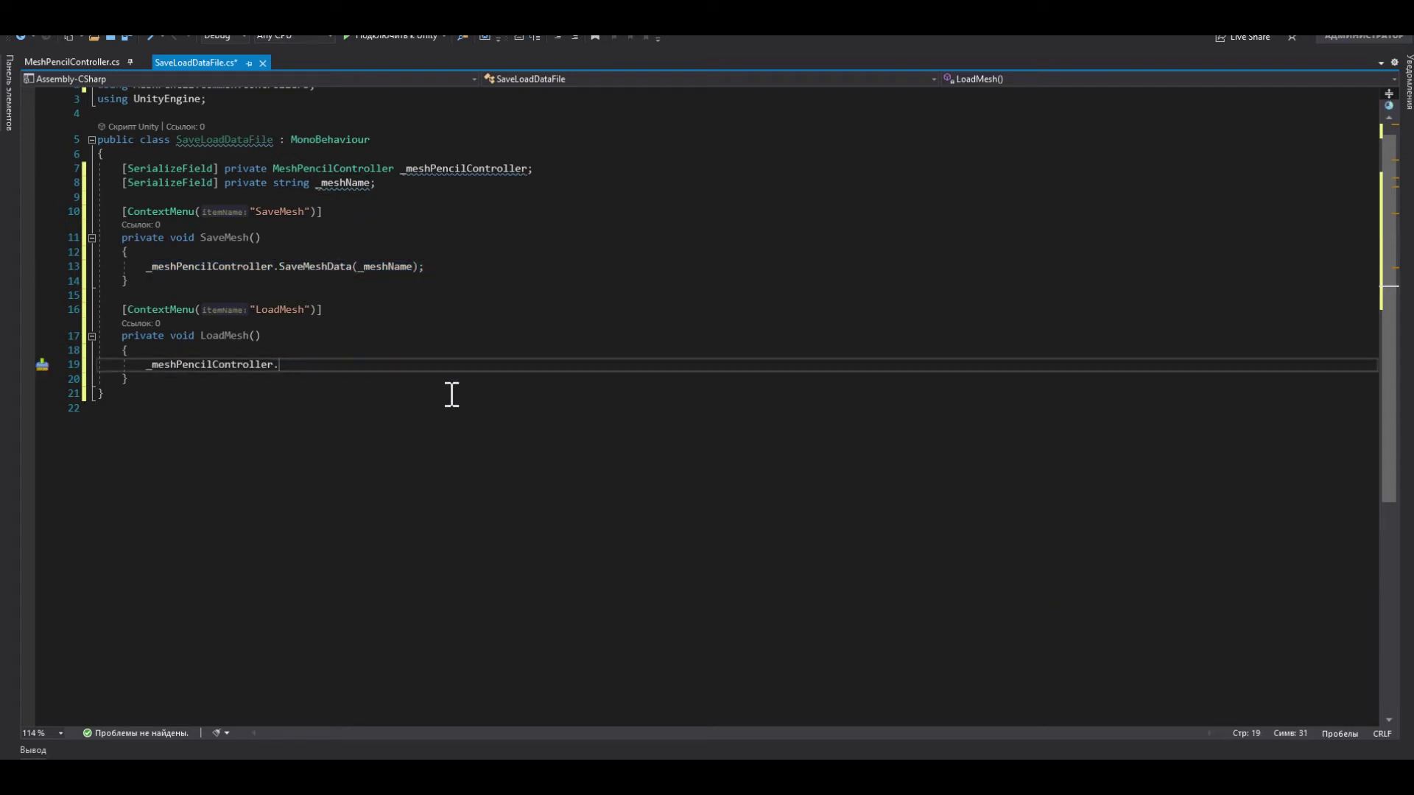
type("LoadMeshData(_meshName")
key("Tab")
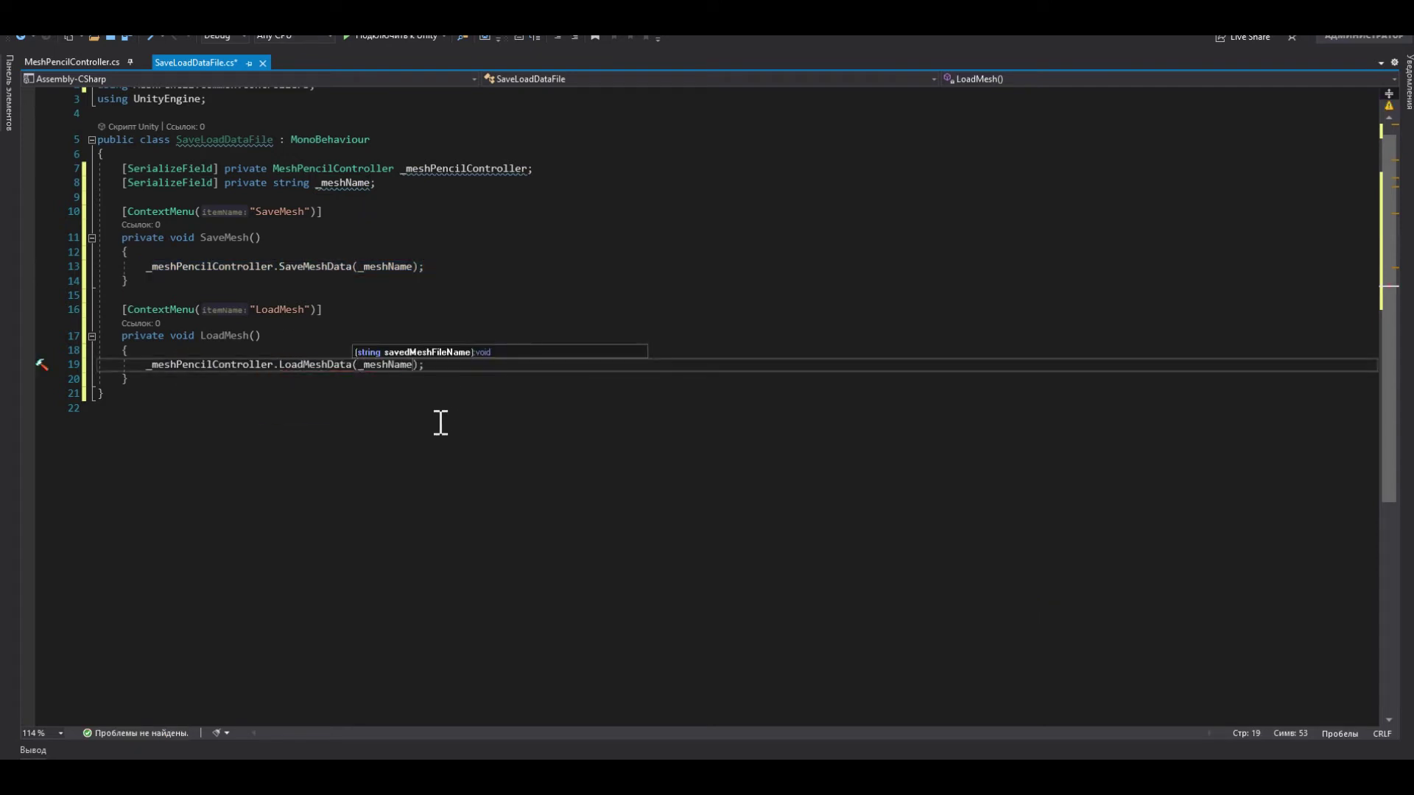
Save the SaveLoadDataFile script and switch back to the Unity editor.
left_click(375, 307)
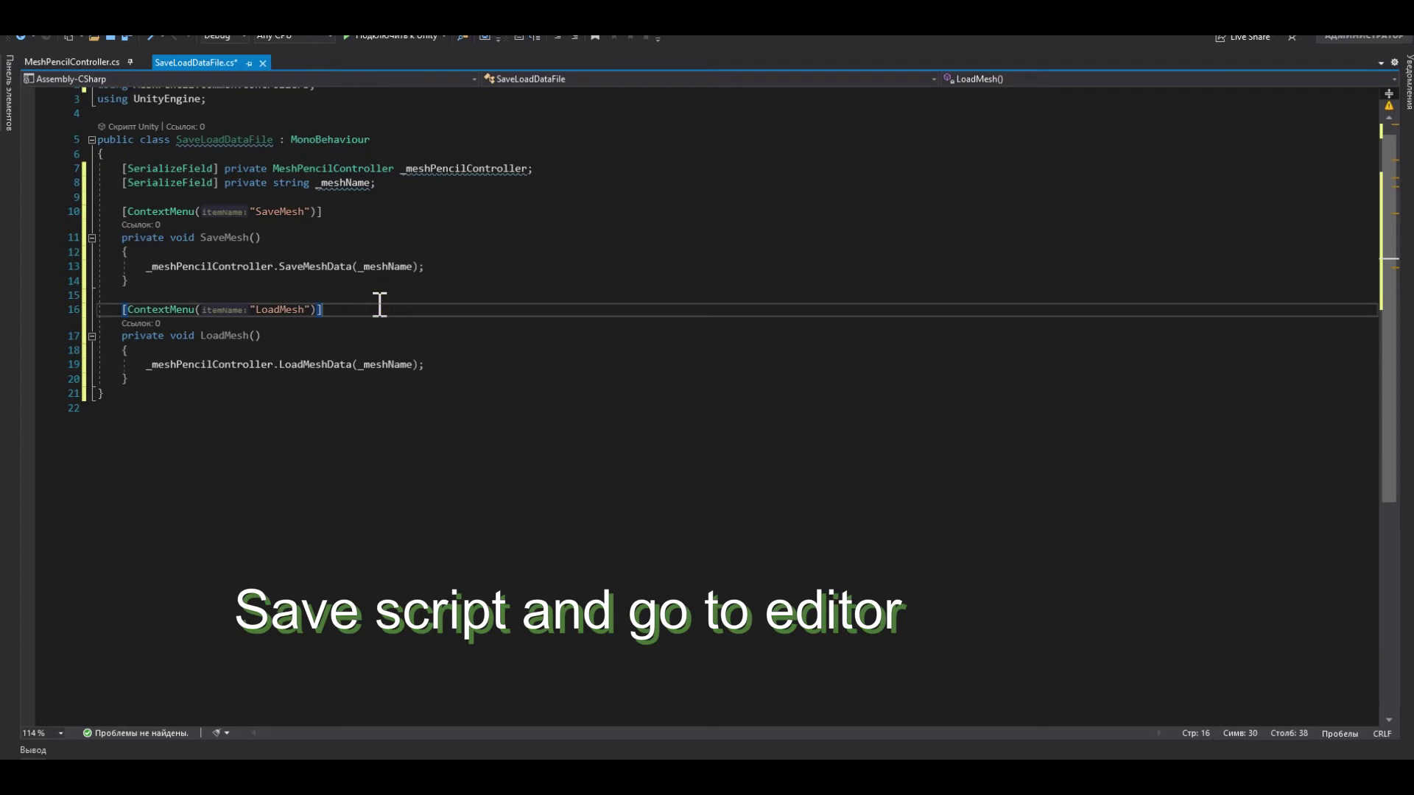
key("ctrl+s")
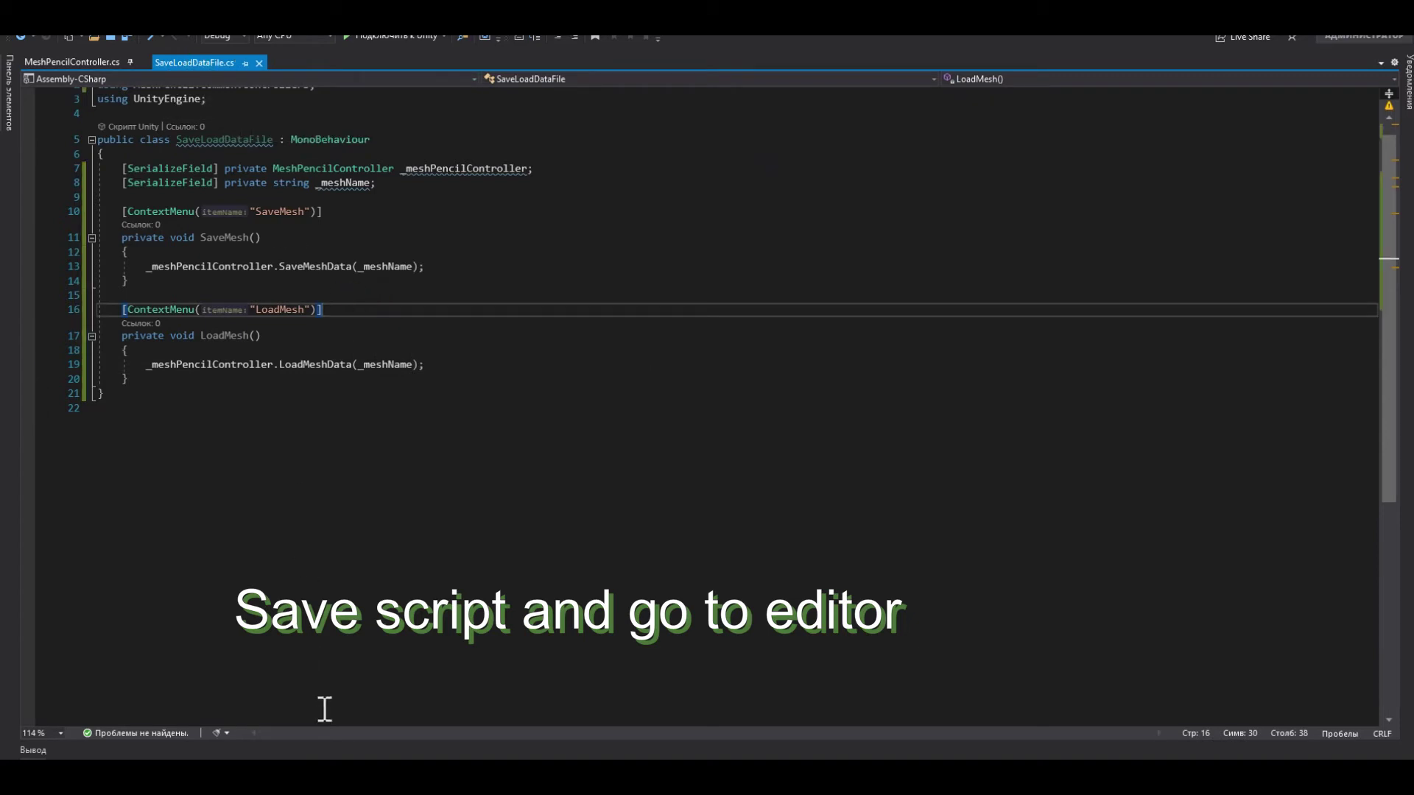
mouse_move(340, 777)
left_click(340, 726)
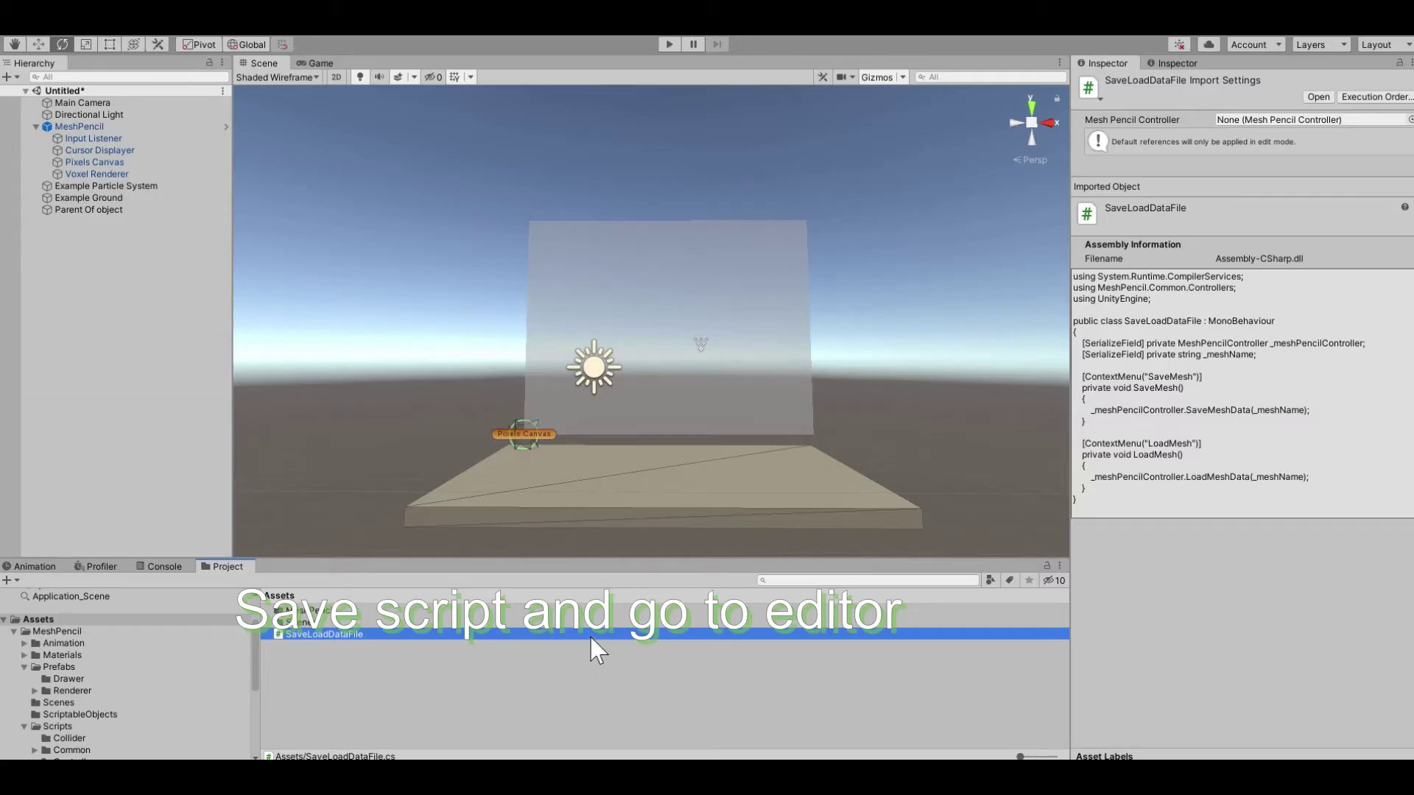
Set MeshPencil's save subfolder to MySavedMeshes and turn off its Save Mesh option.
left_click(81, 127)
left_click(1091, 304)
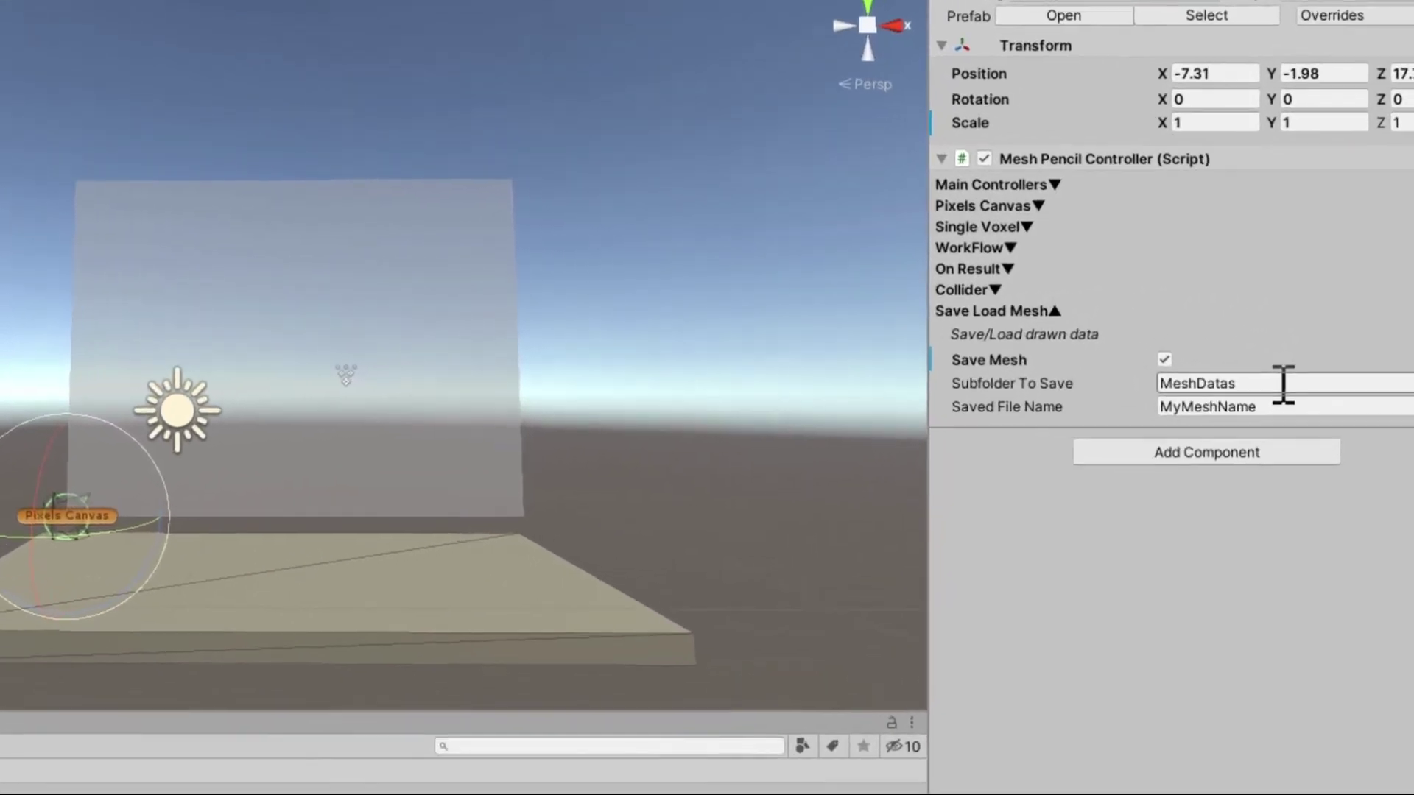
left_click(1268, 344)
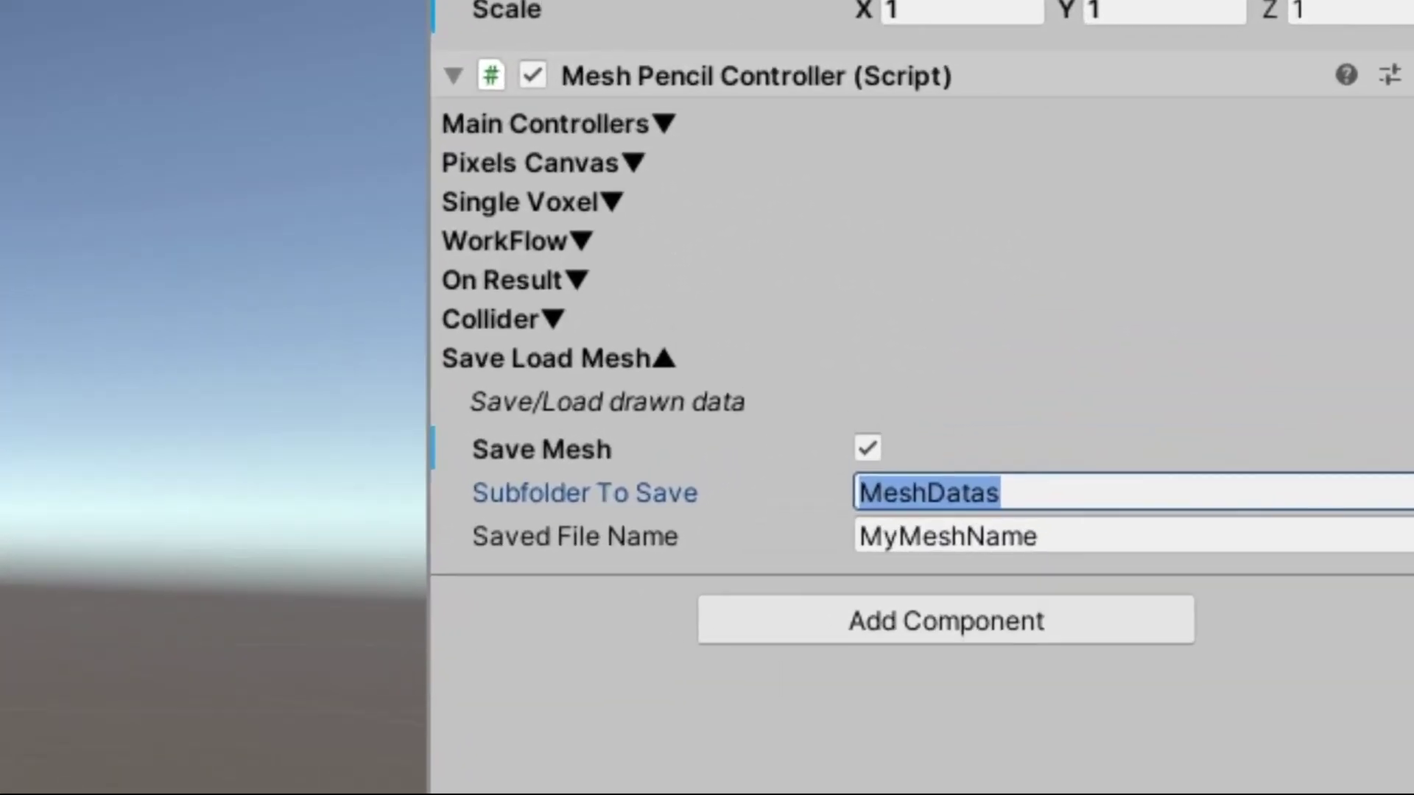
type("M")
type("yMe")
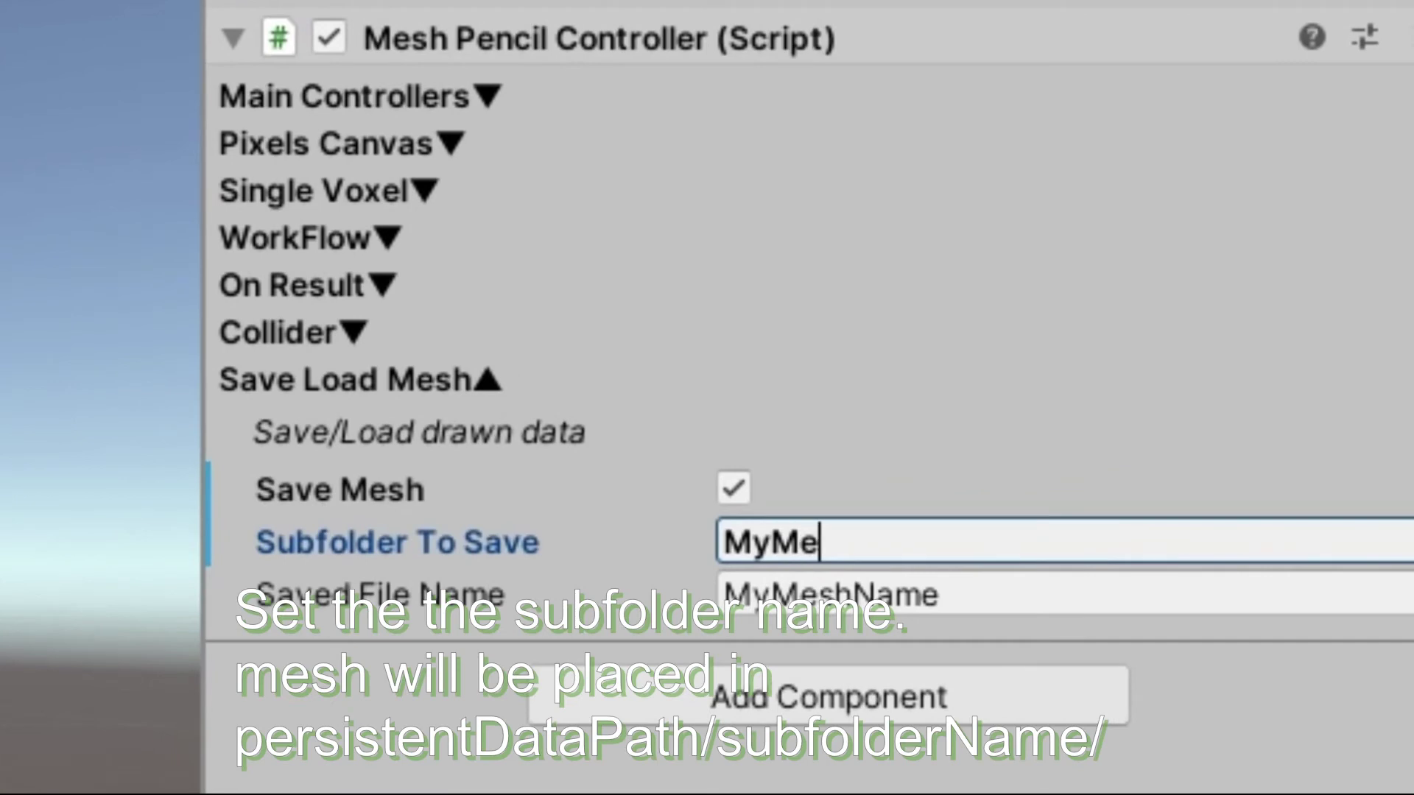
key("BackSpace")
key("BackSpace")
type("Sav")
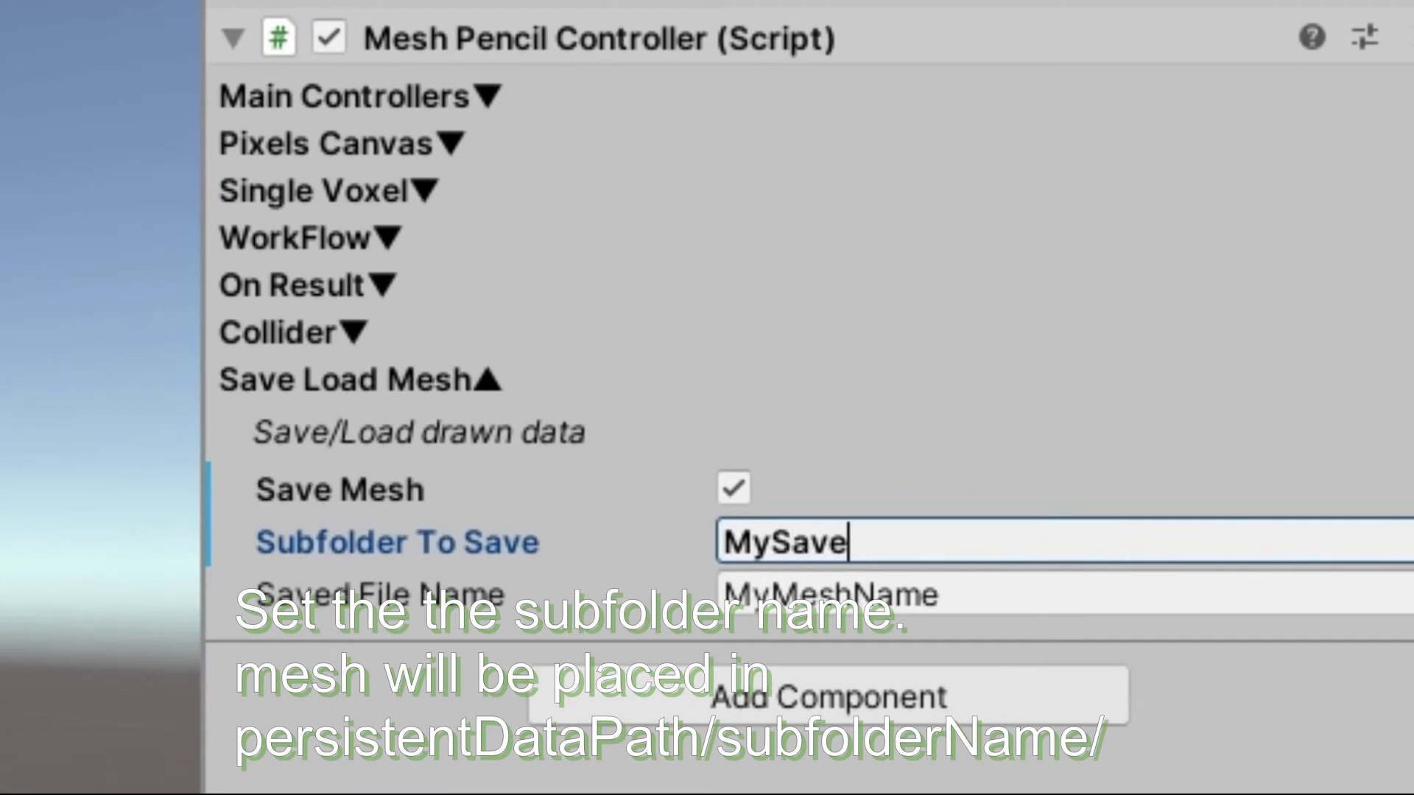
type("edMeshes")
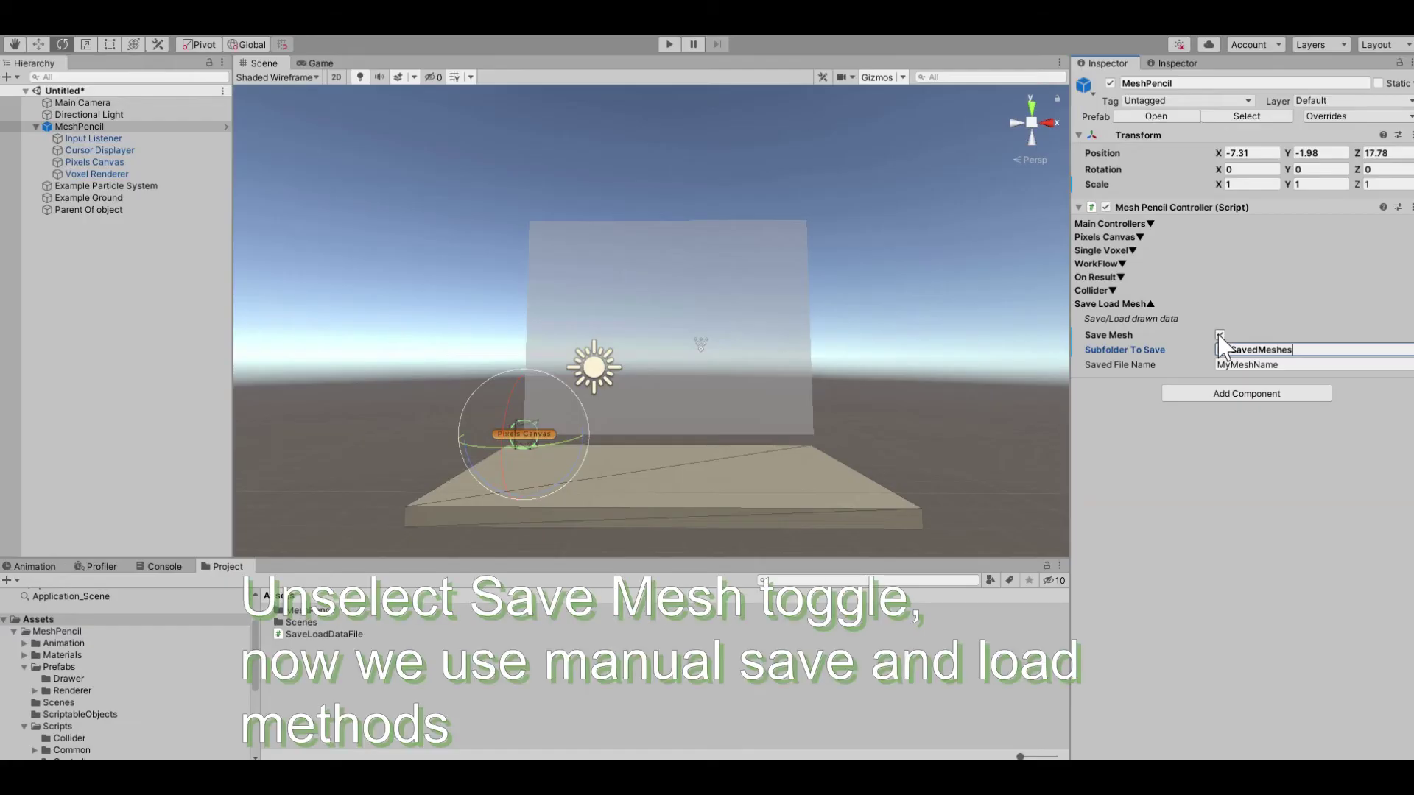
left_click(1220, 336)
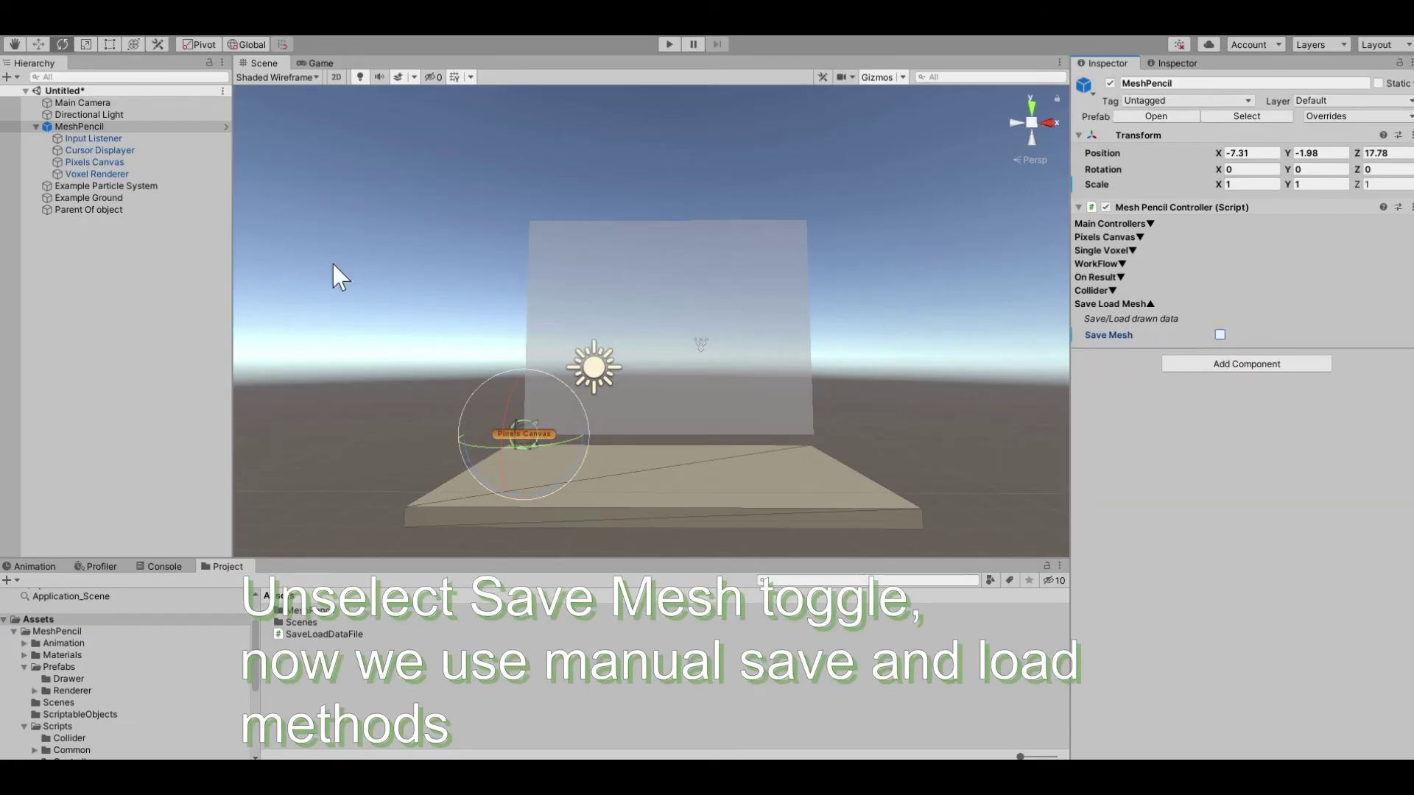
Create an empty game object in the scene and name it SaveLoadCOntroller.
right_click(113, 261)
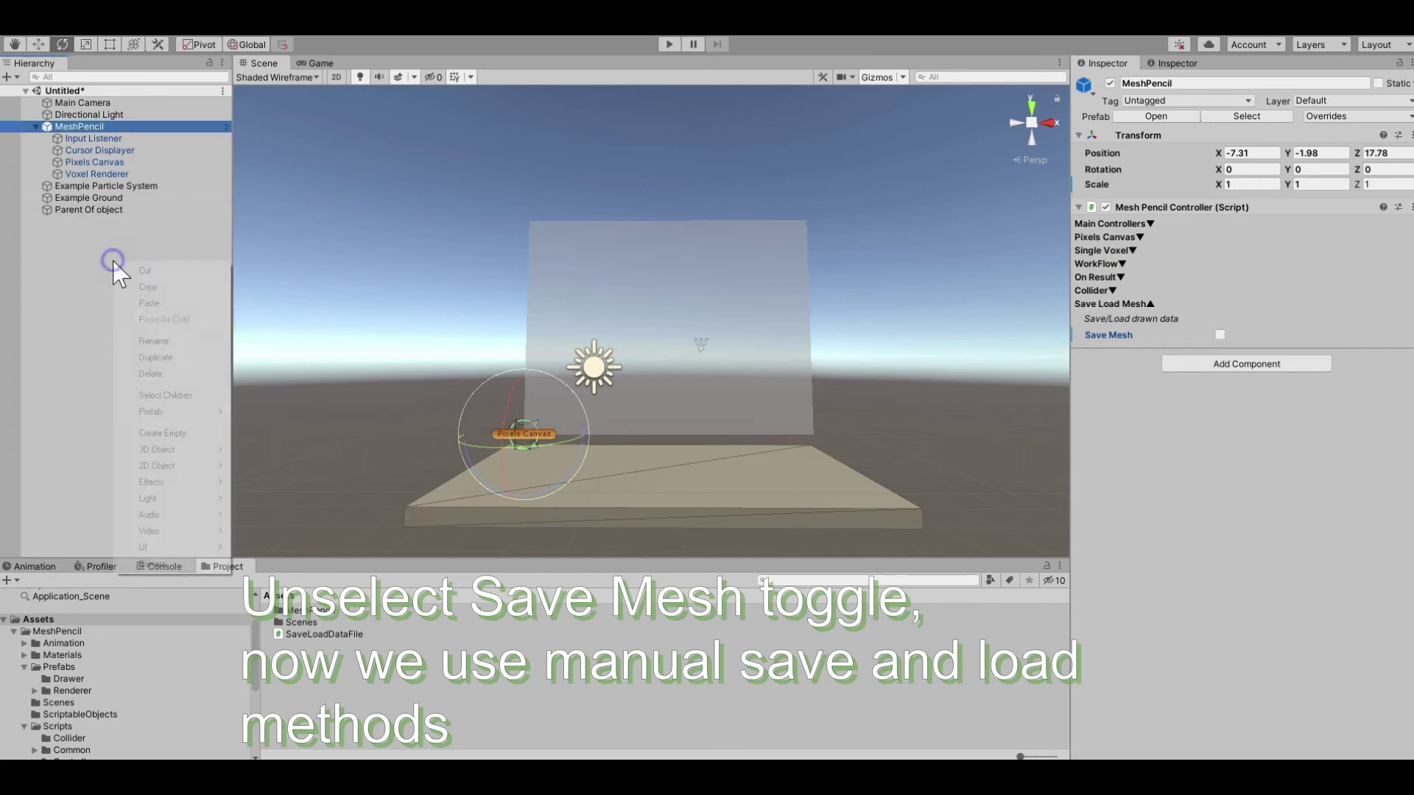
left_click(188, 432)
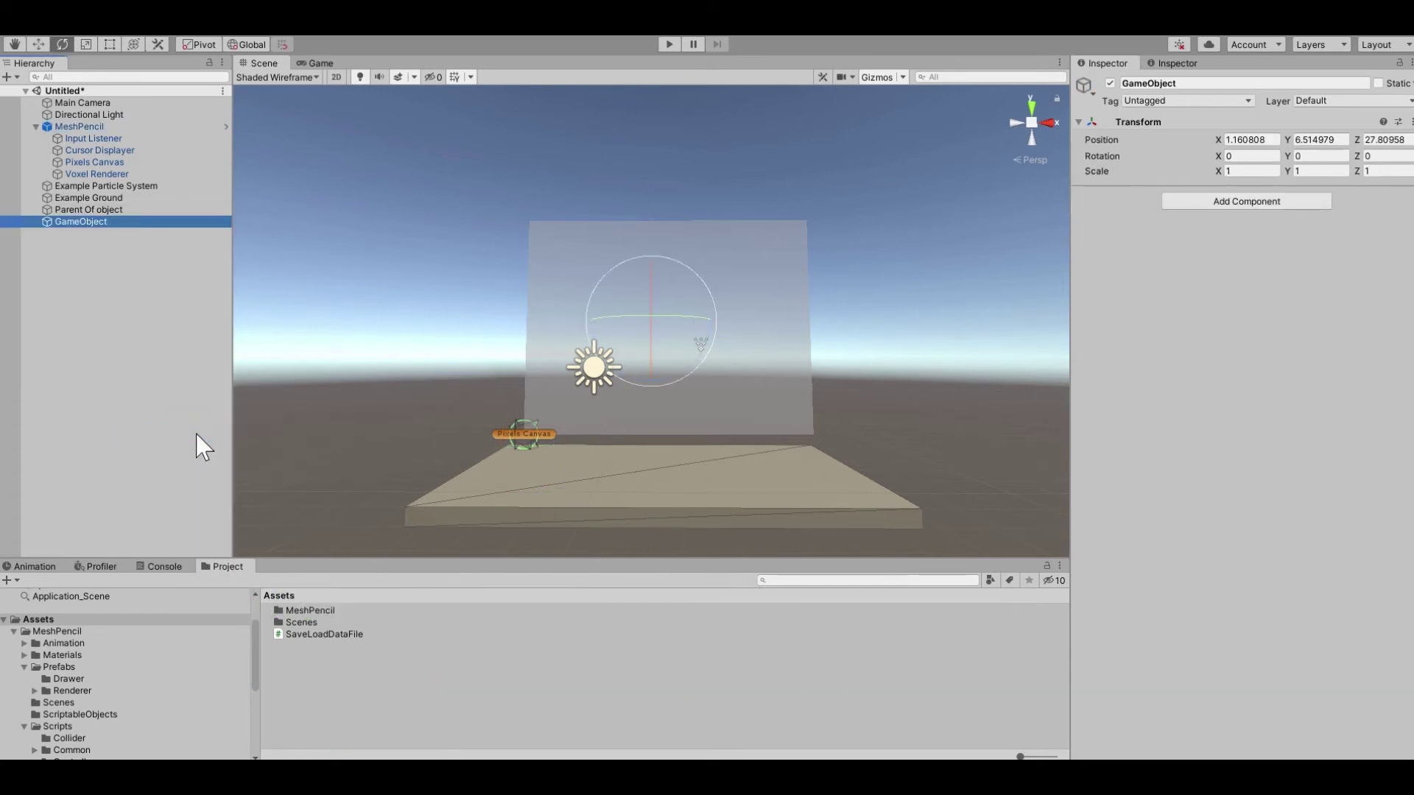
type("SaveLoad")
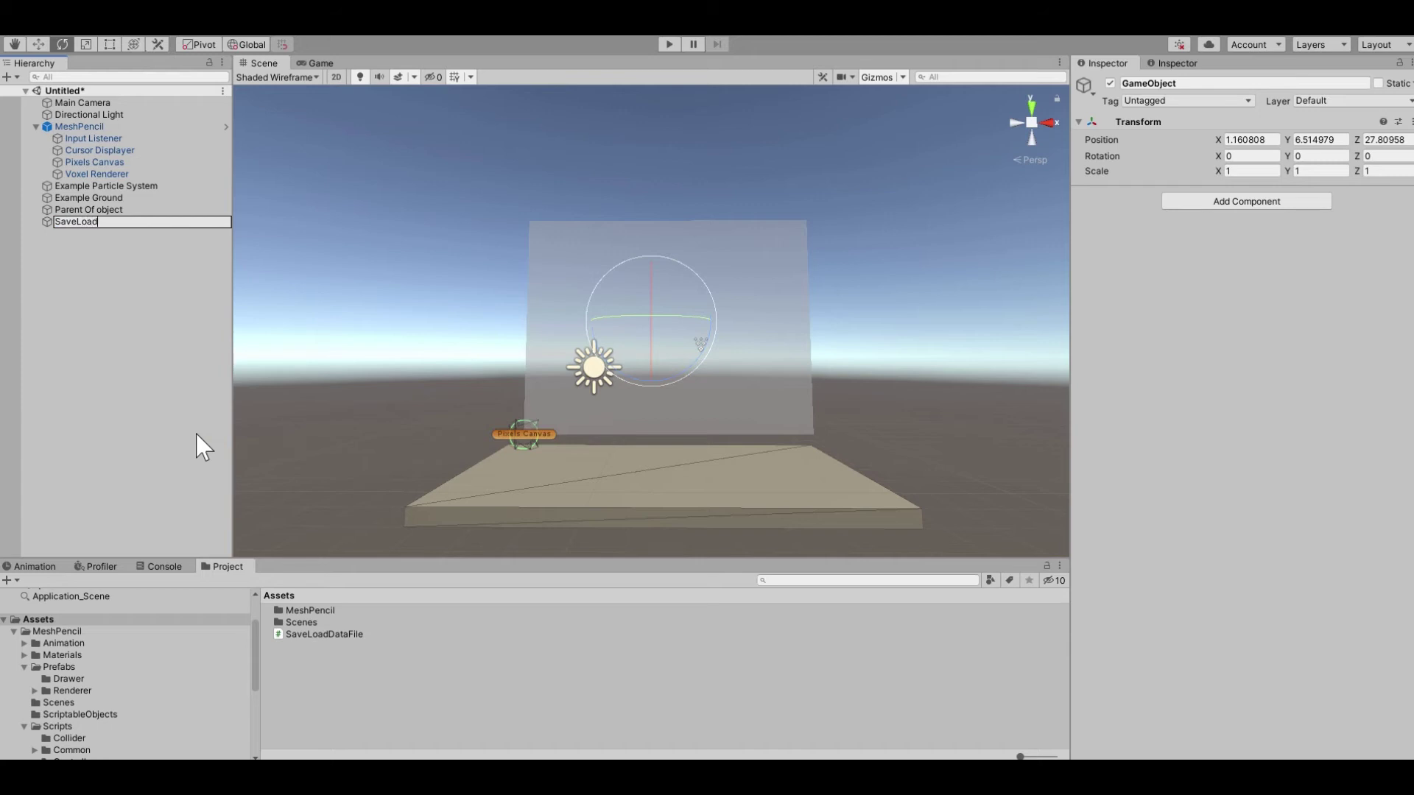
type("COntroller")
key("Return")
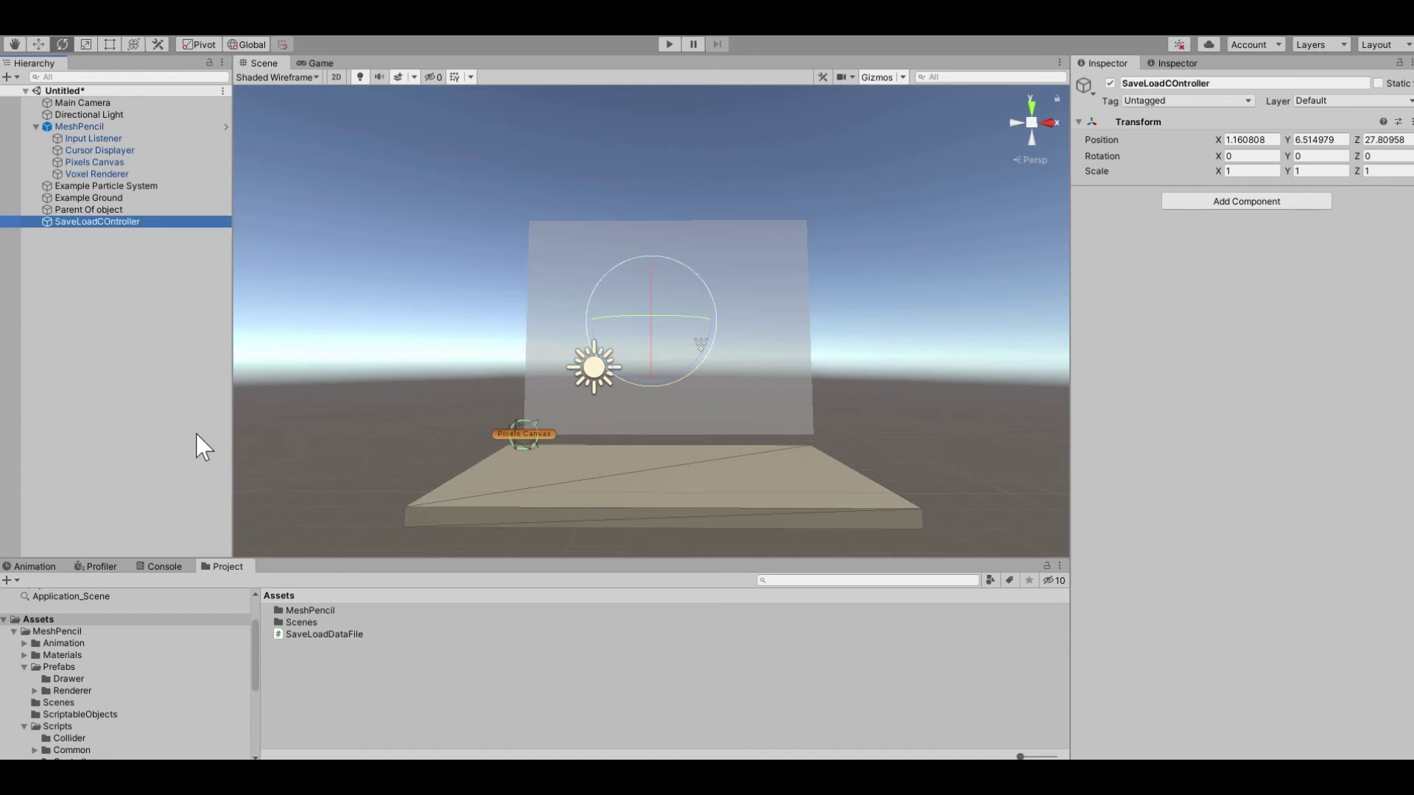
Attach the SaveLoadDataFile script to SaveLoadCOntroller and assign MeshPencil as its Mesh Pencil Controller.
left_click_drag(354, 635, 1150, 313)
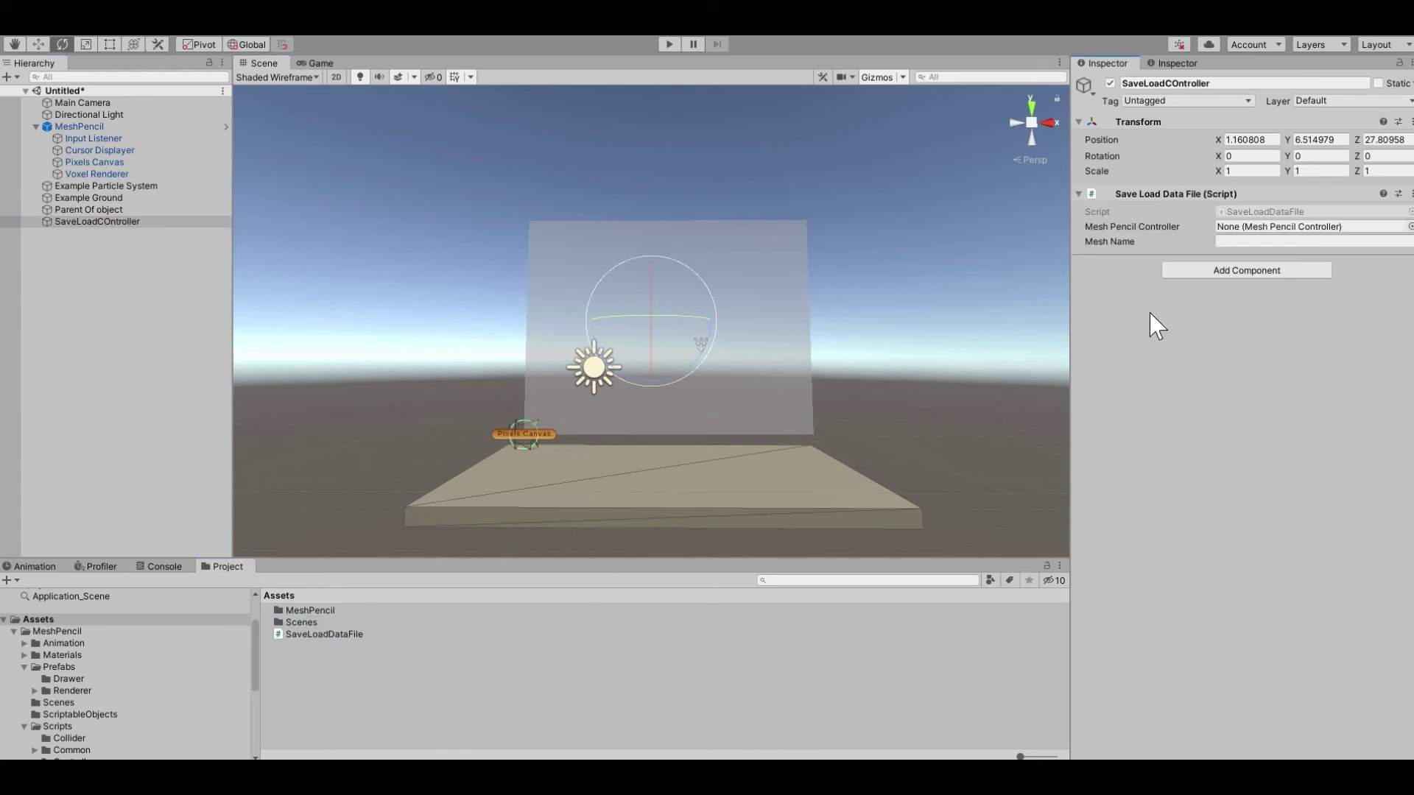
left_click(1409, 226)
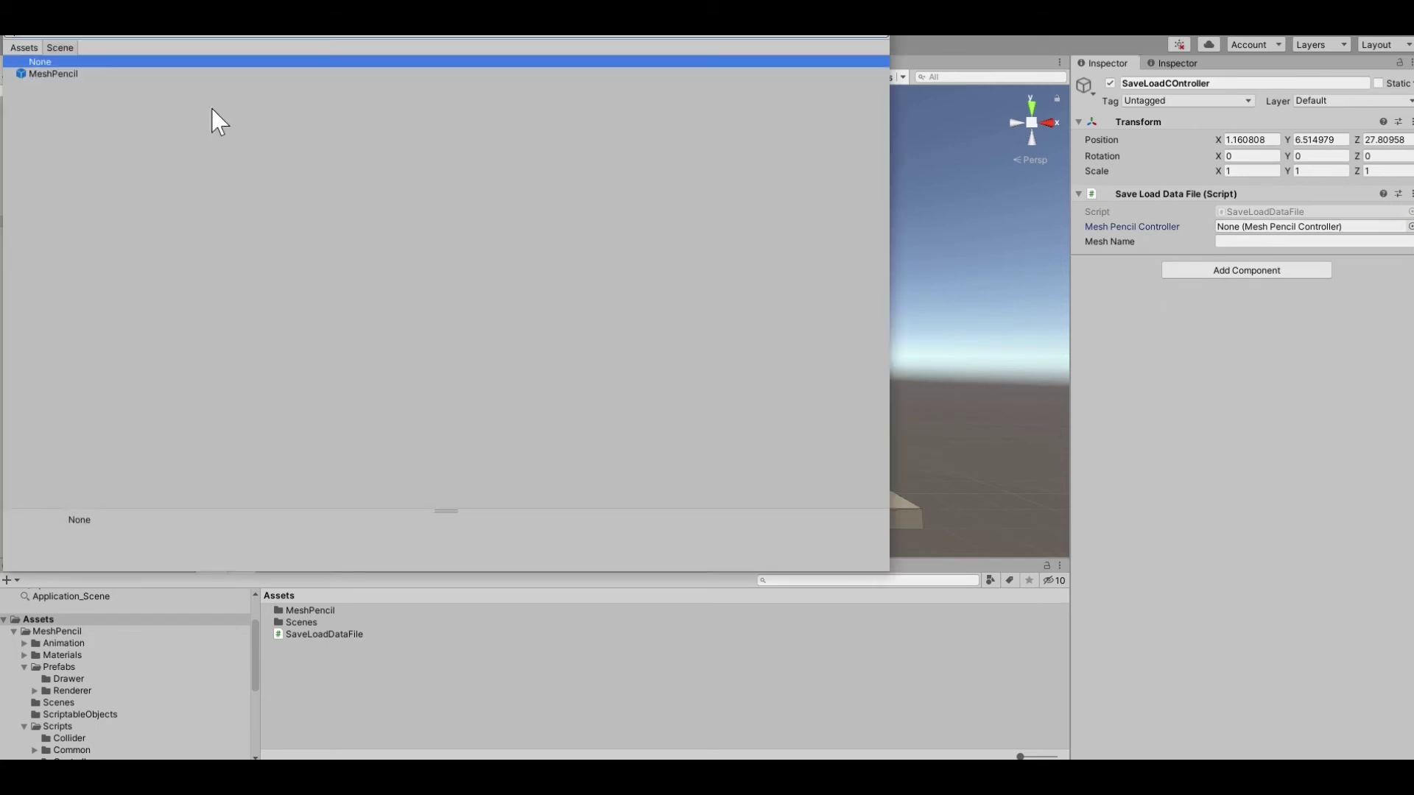
double_click(51, 69)
Draw a letter M mesh in play mode and save its data with the mesh name M through SaveMesh.
left_click(670, 45)
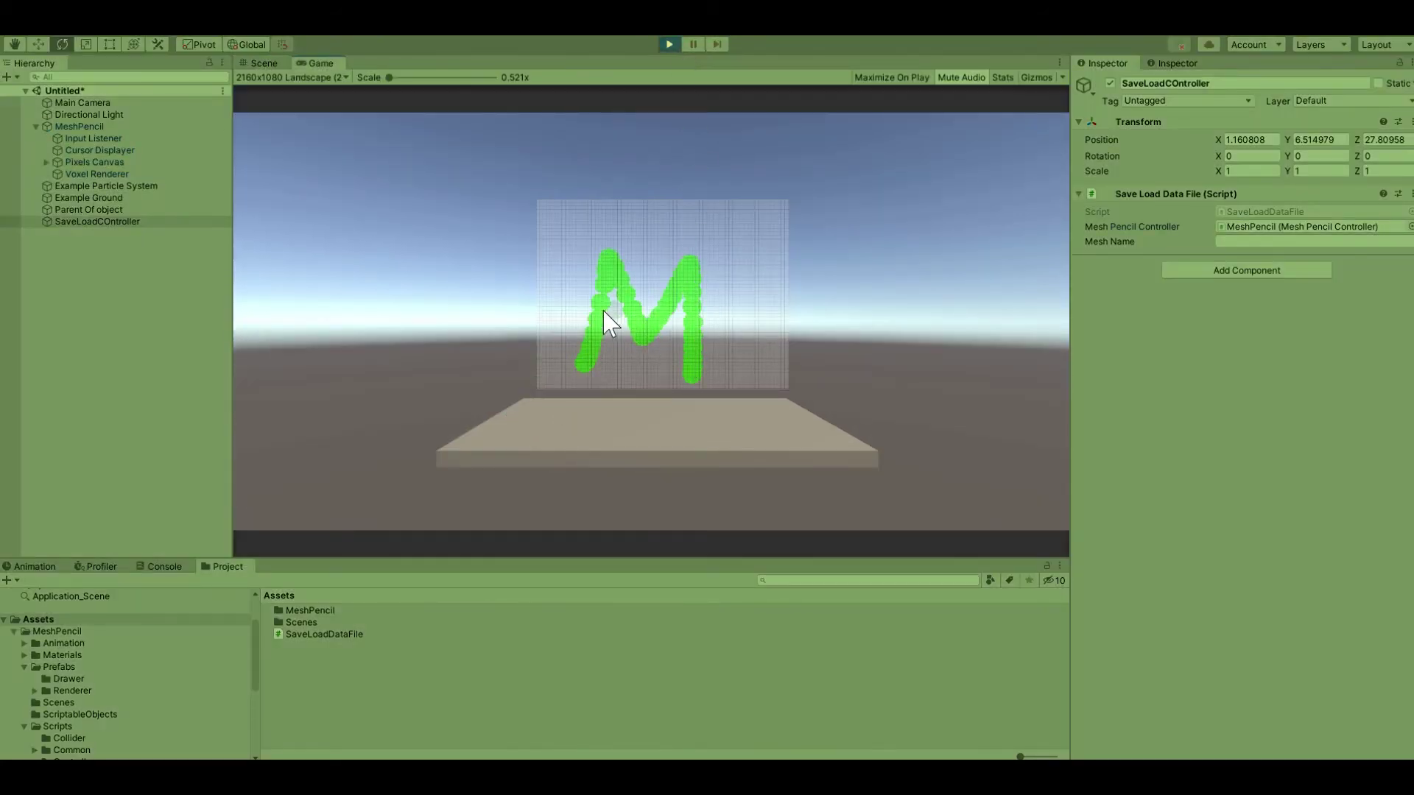
left_click(859, 214)
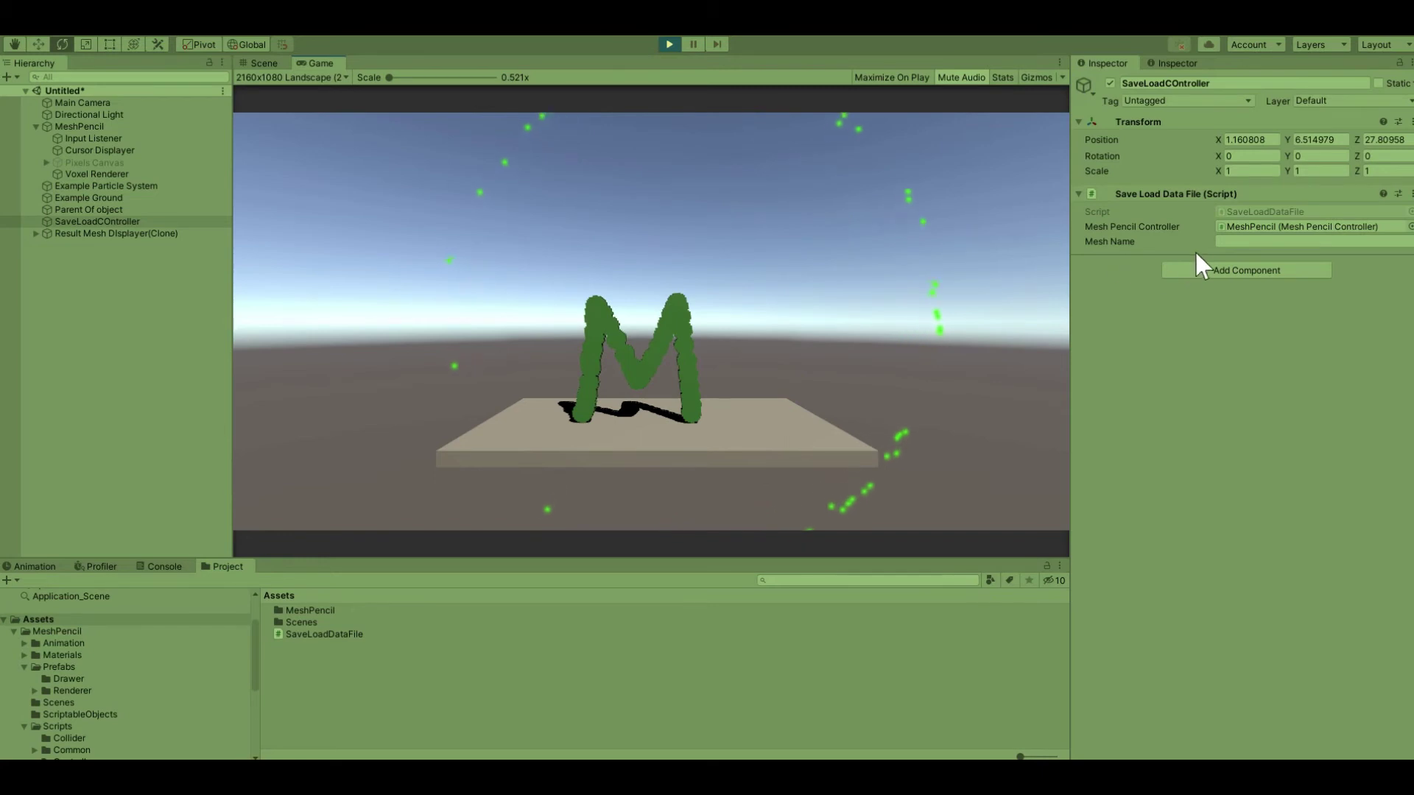
left_click(1237, 242)
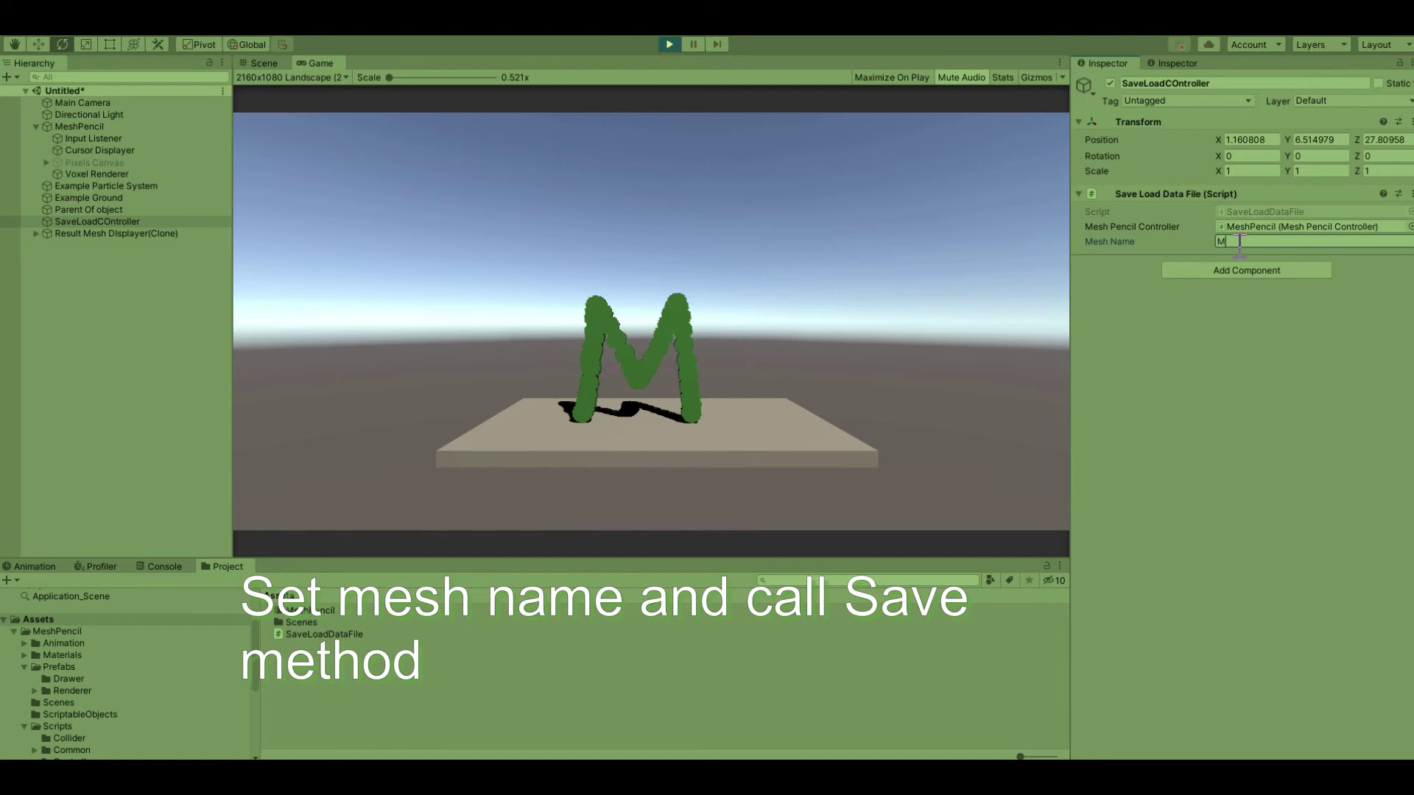
left_click(1411, 194)
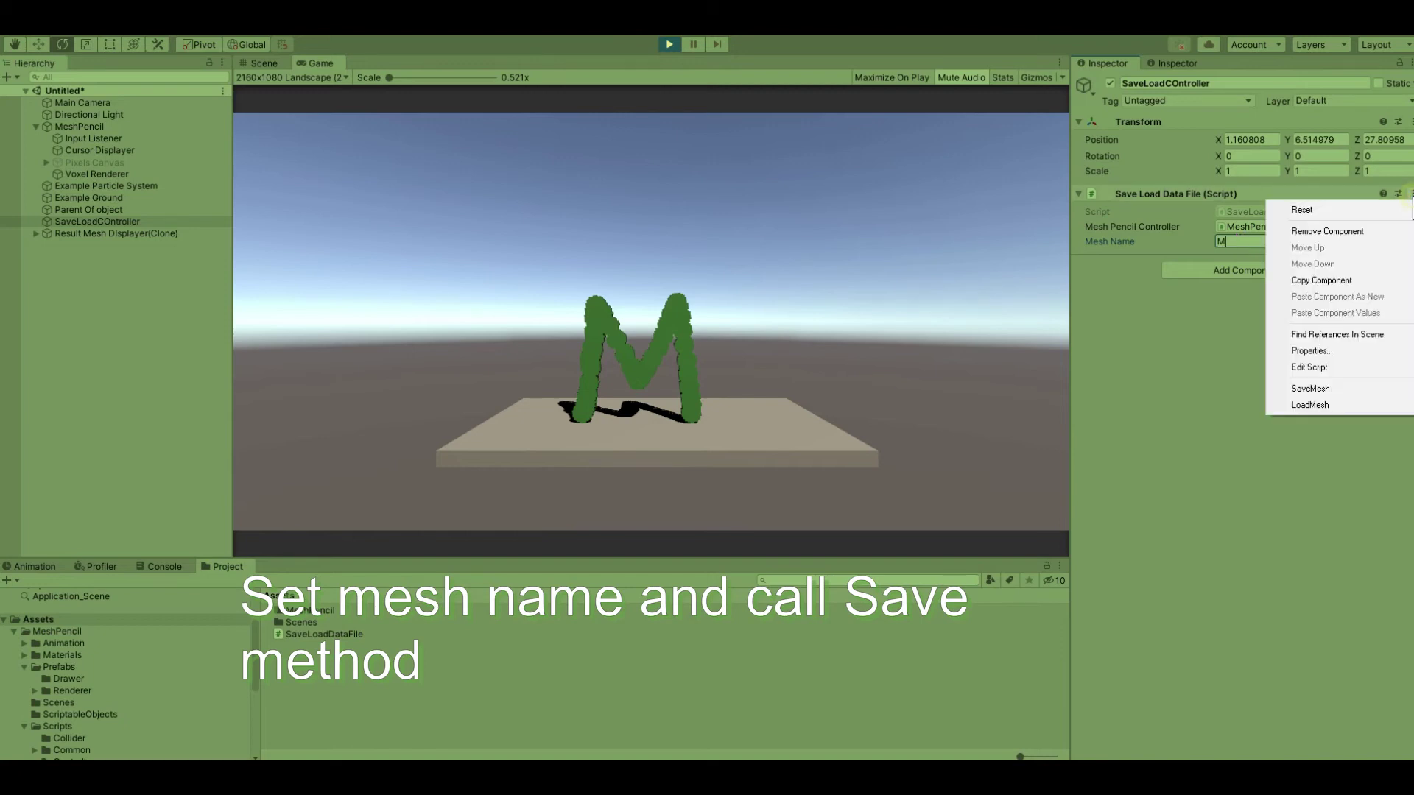
left_click(1336, 390)
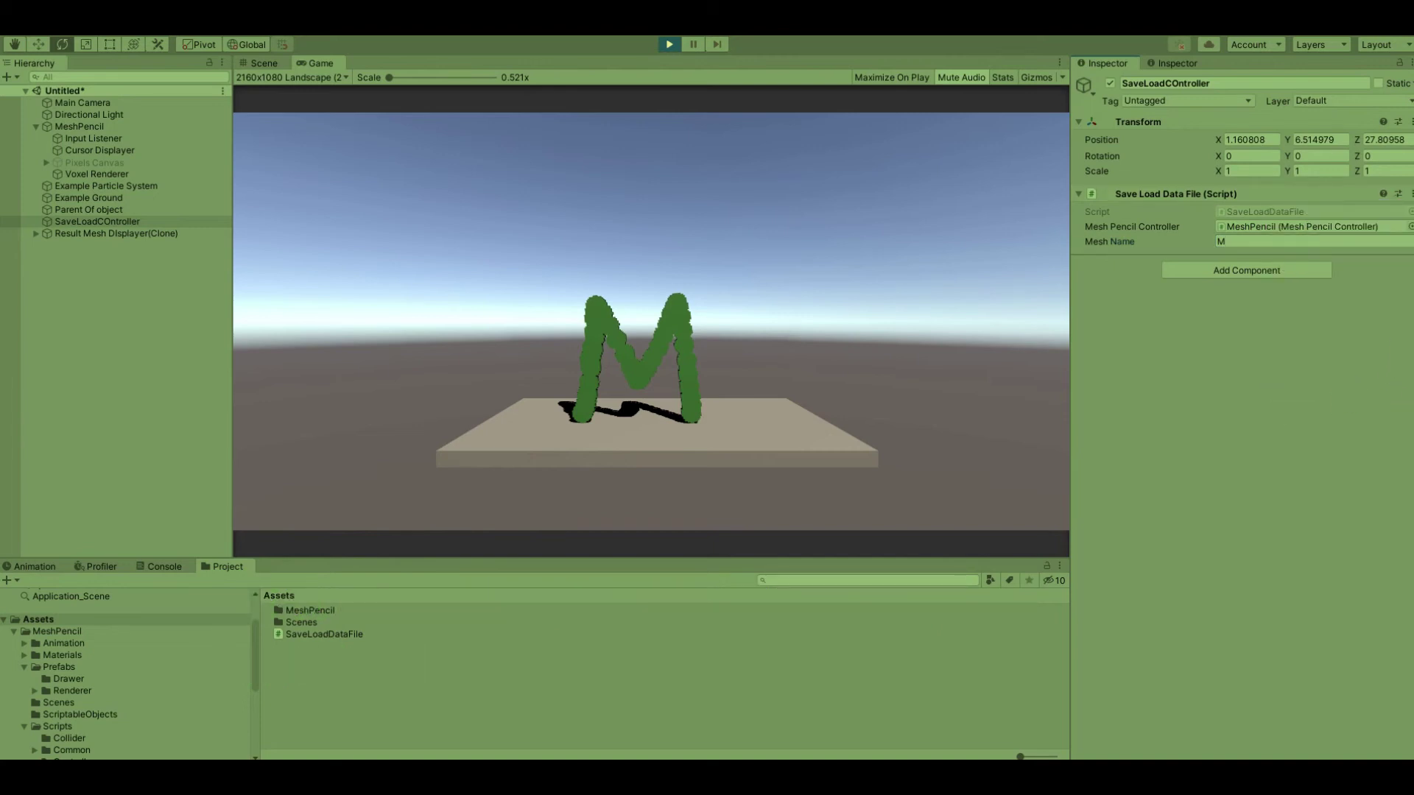
In File Explorer, open the MySavedMeshes folder inside the Mesh Drawer Tower Build data folder and check the saved M.dpd file.
left_click_drag(1413, 221, 677, 179)
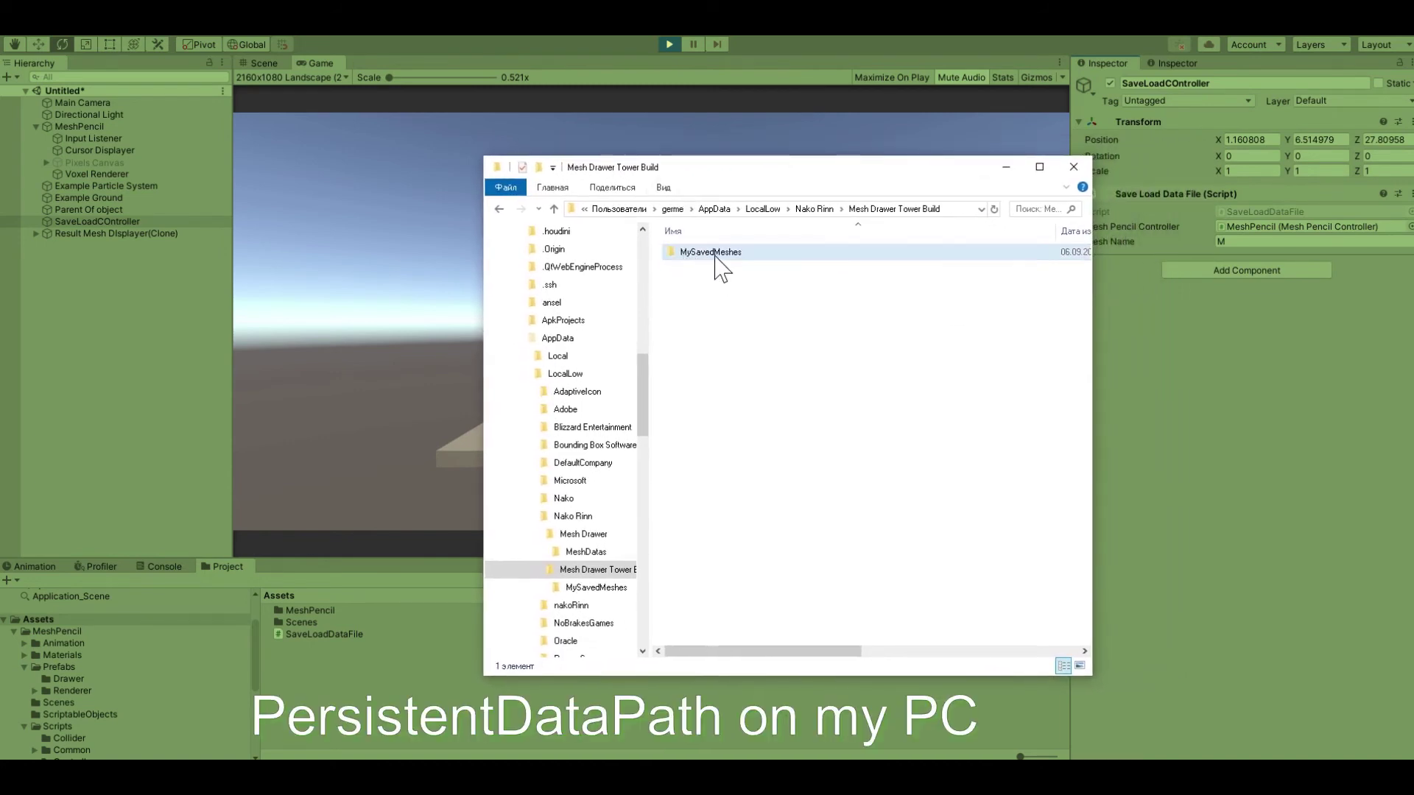
left_click(955, 209)
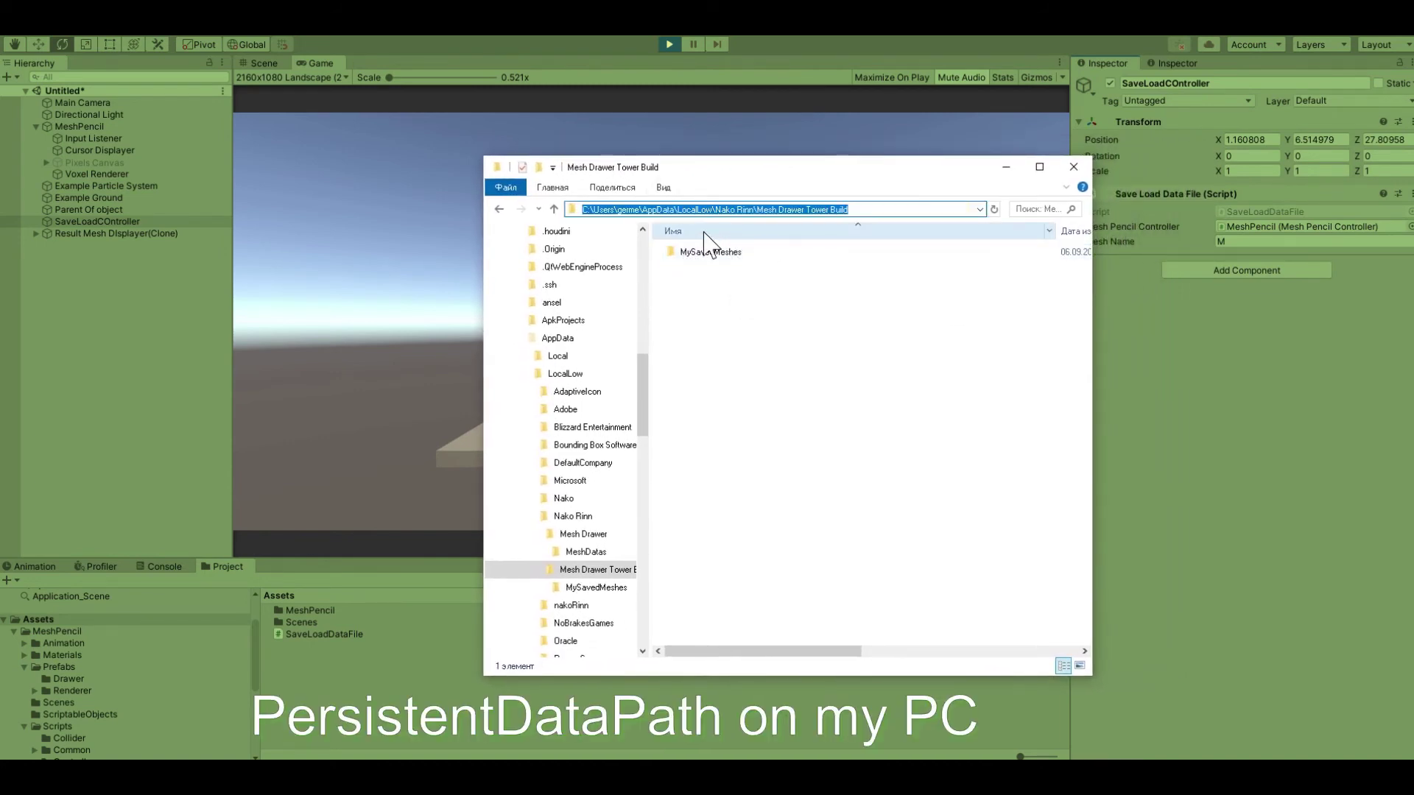
left_click(871, 211)
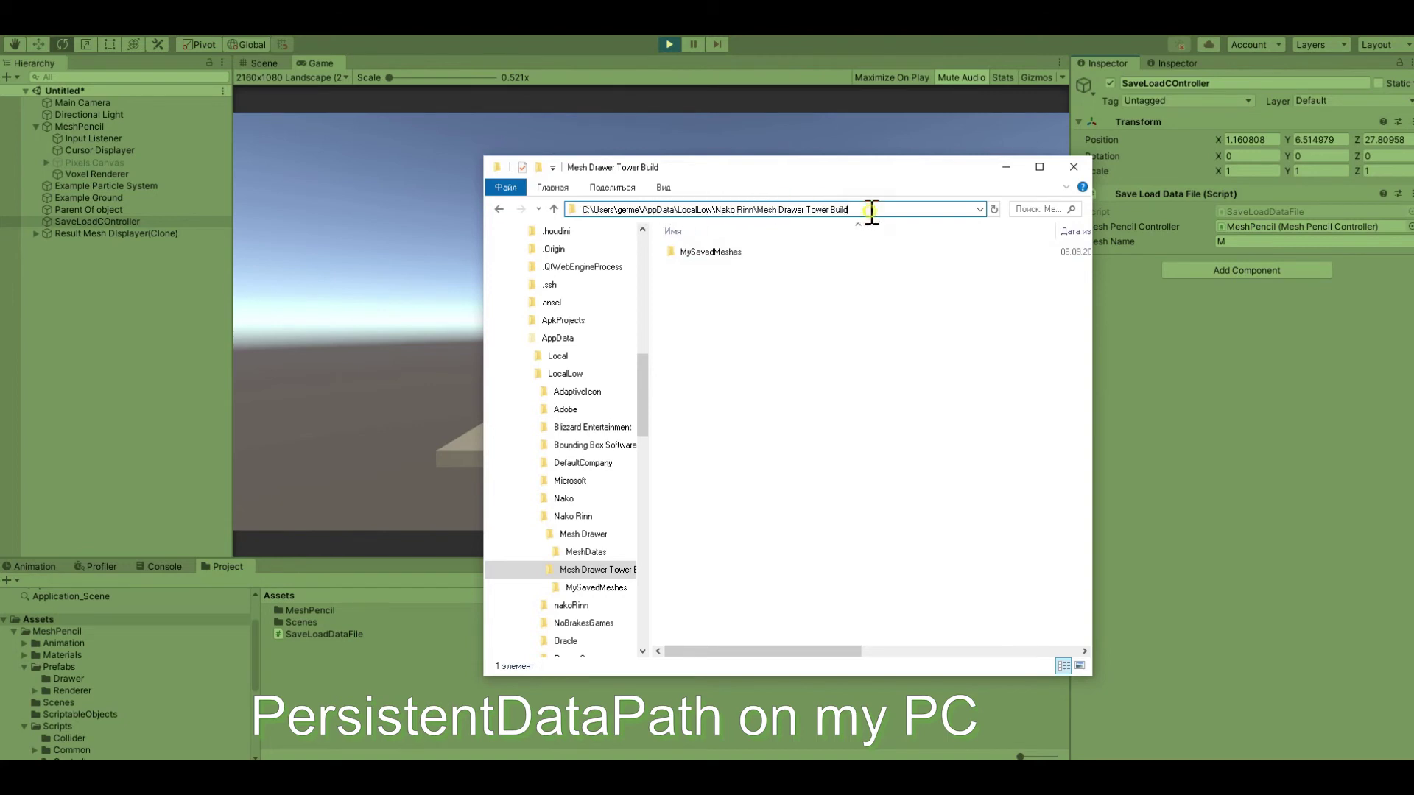
double_click(712, 254)
left_click(694, 257)
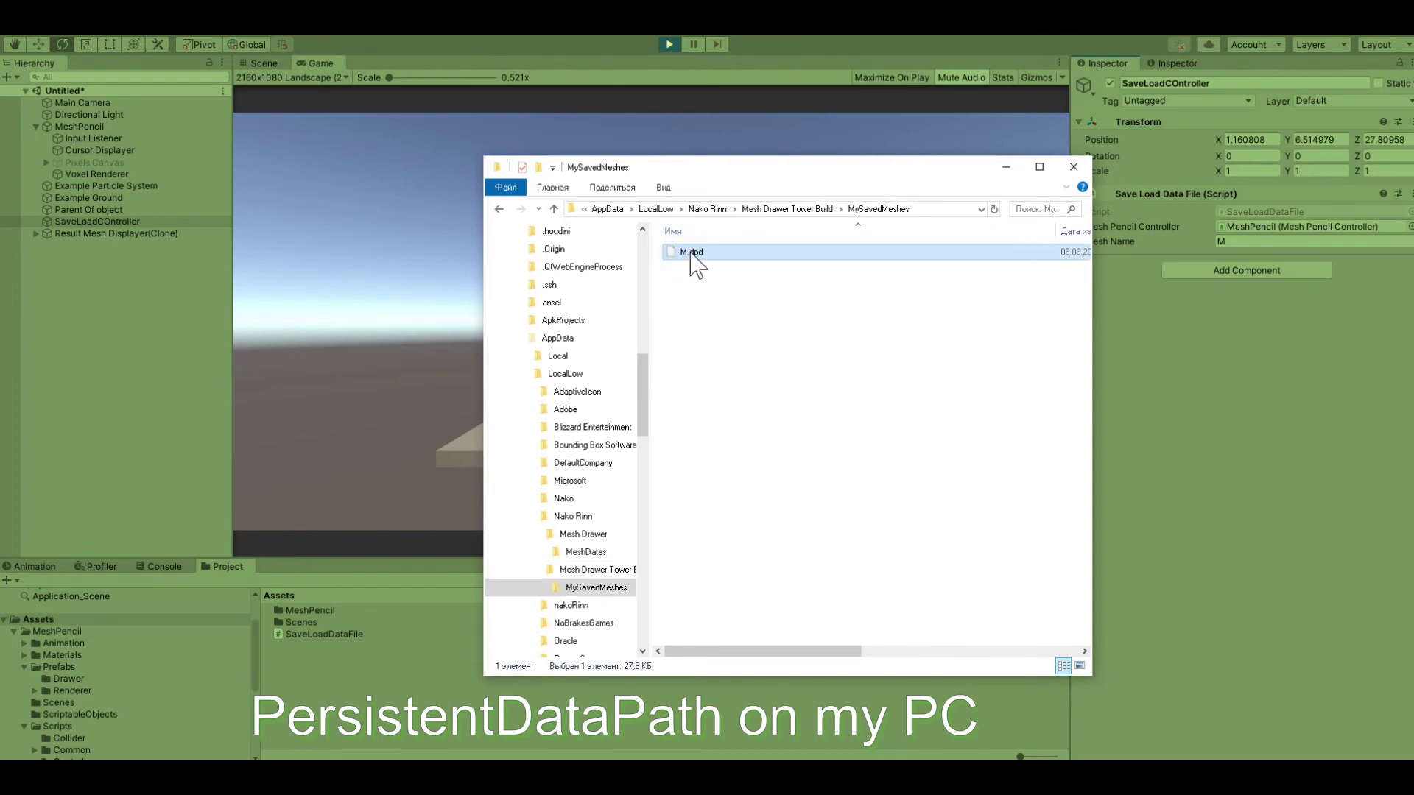
Restart play mode, set the mesh name to M and load the saved mesh with LoadMesh.
left_click(669, 44)
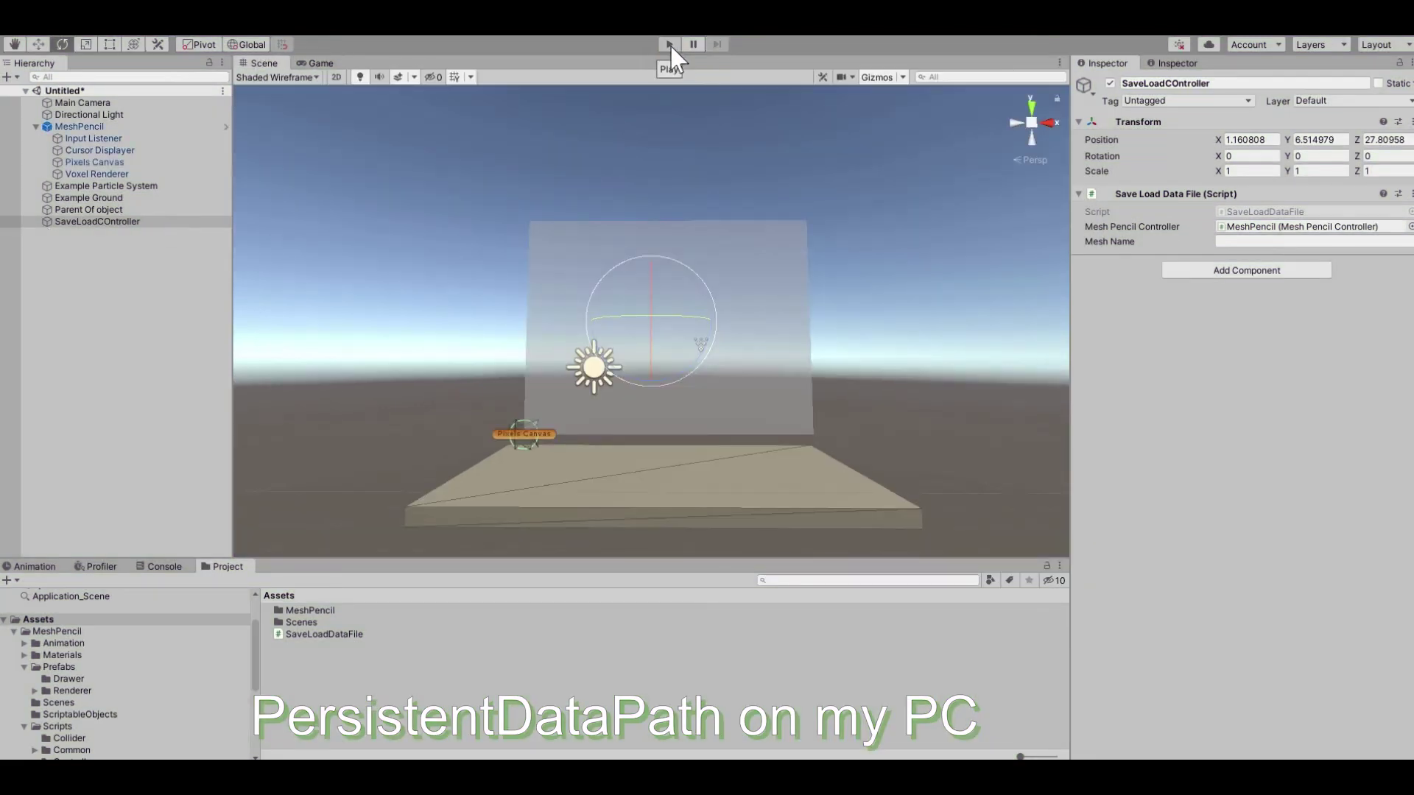
left_click(670, 45)
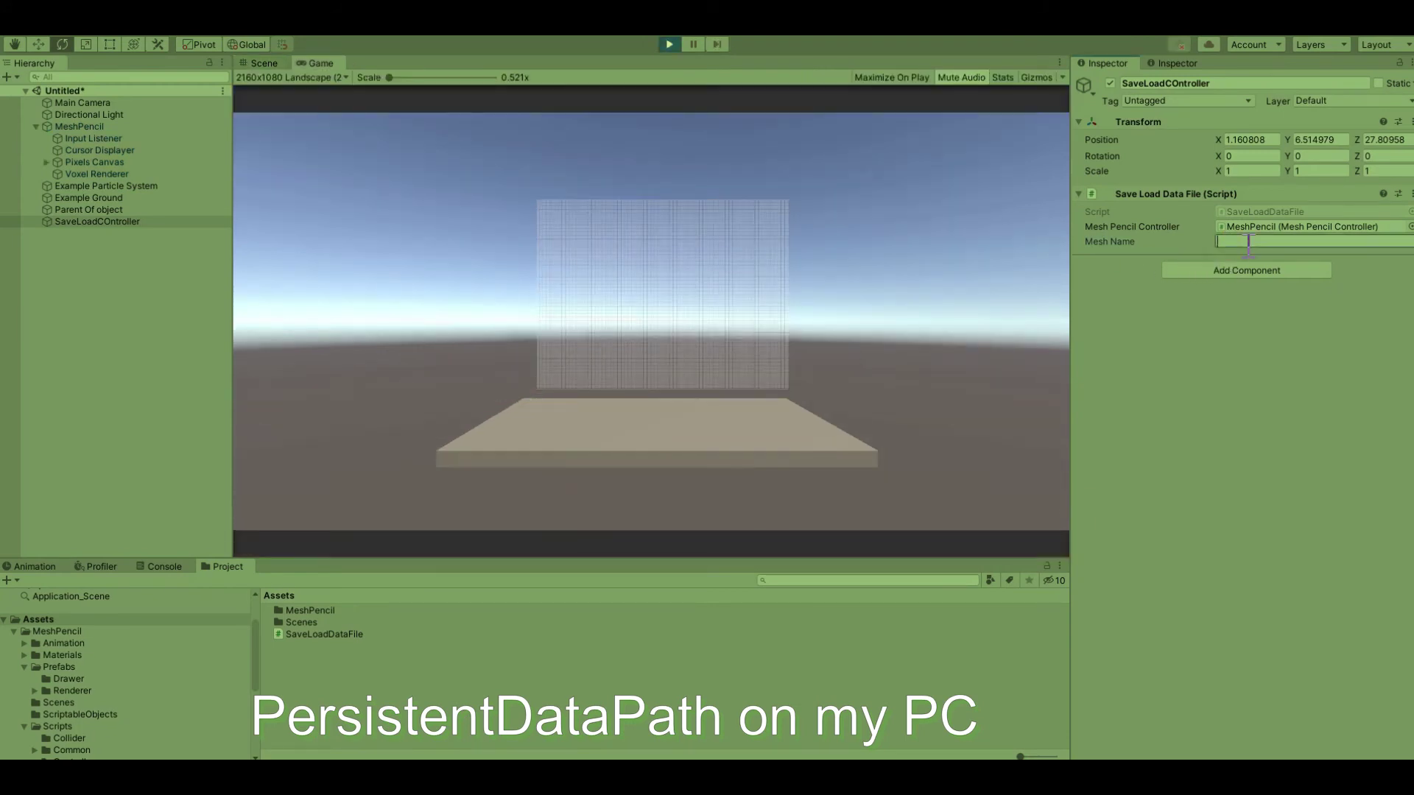
left_click(1410, 193)
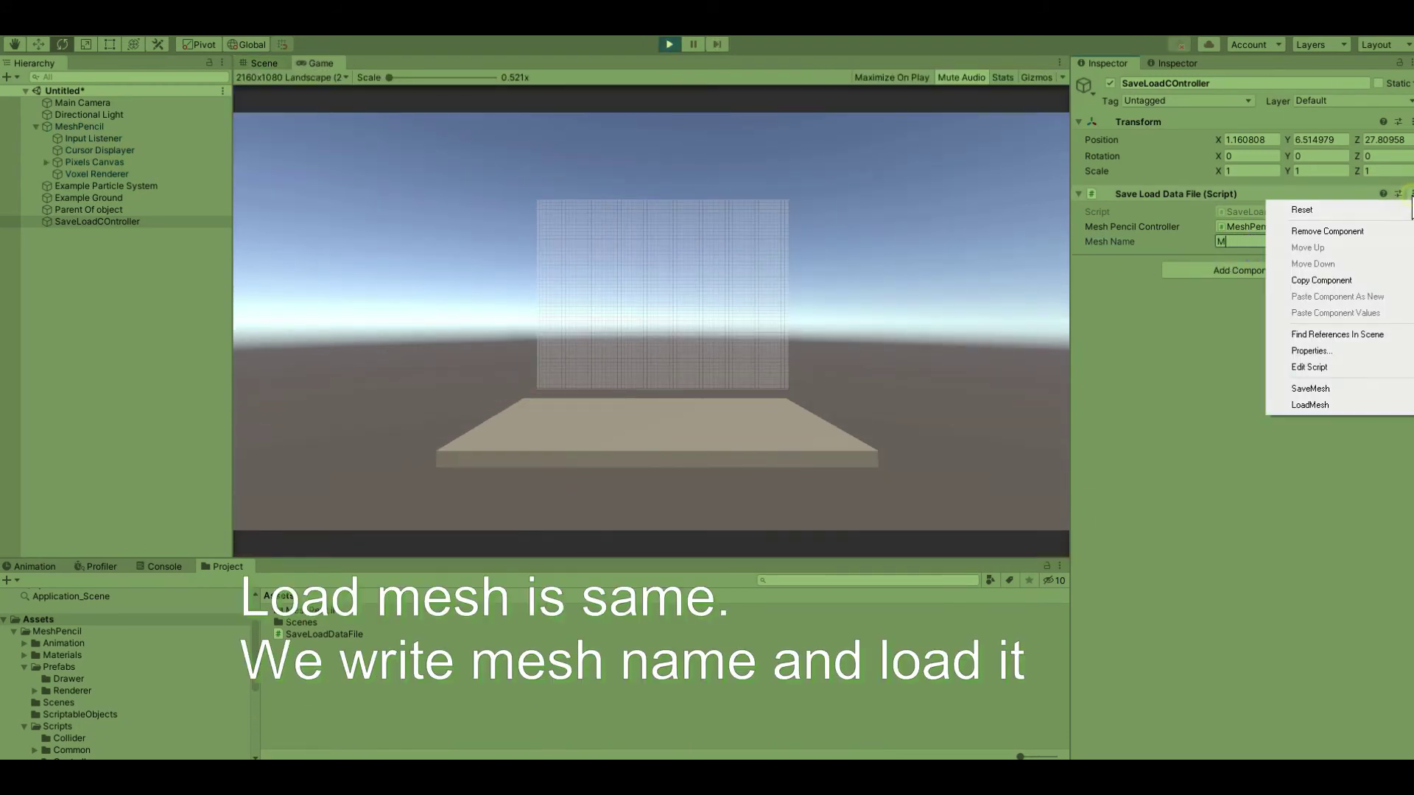
left_click(1313, 404)
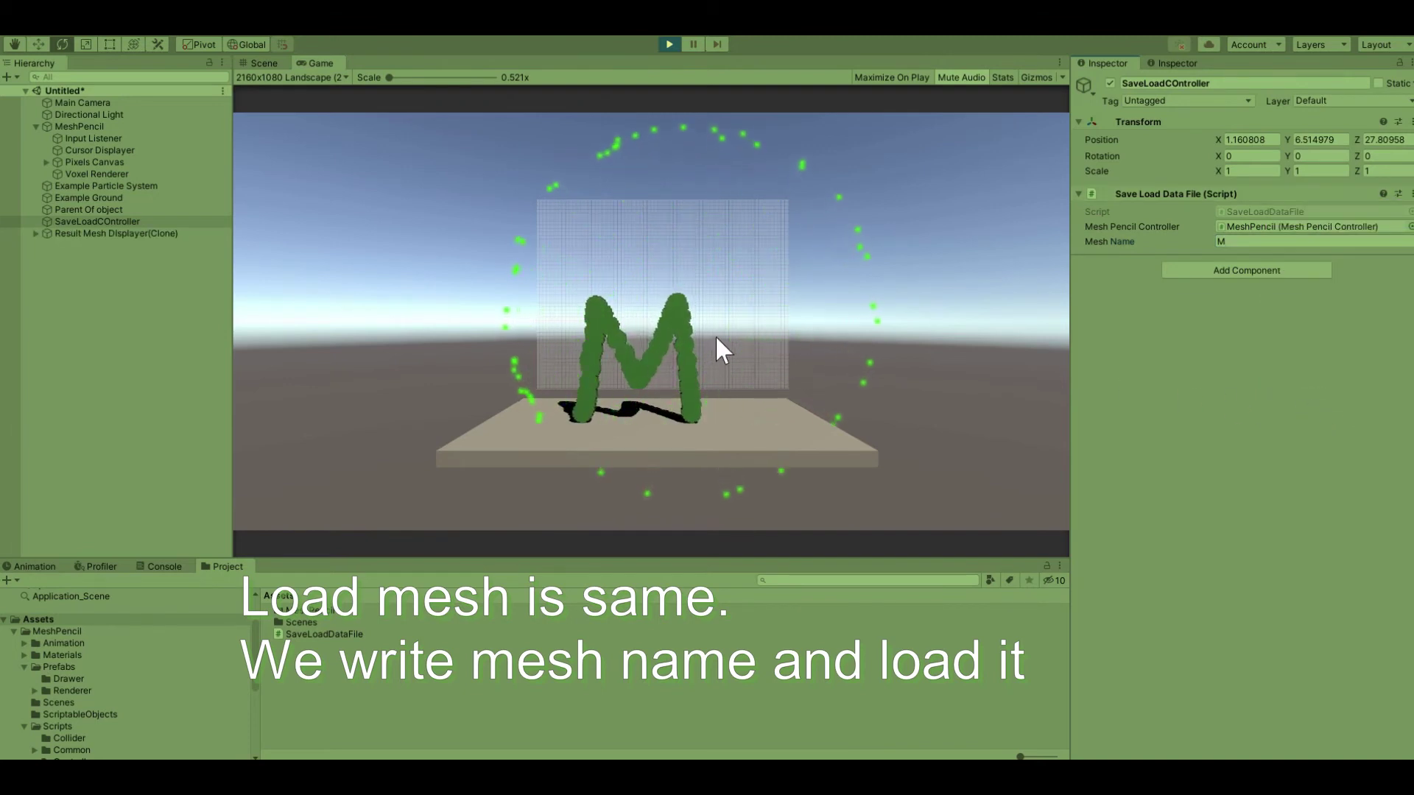
Run LoadMesh two more times to spawn further copies of the M mesh.
left_click(1410, 198)
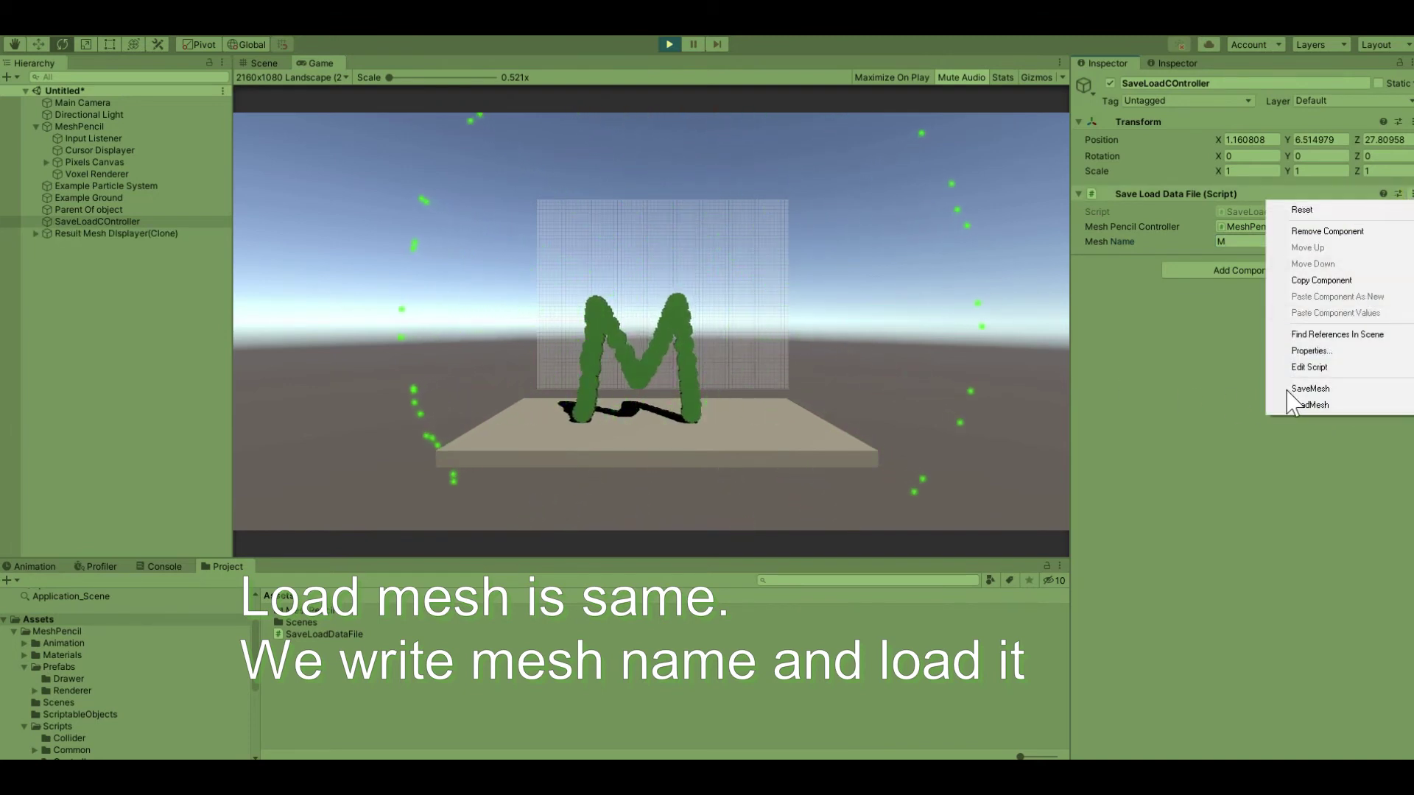
left_click(1296, 404)
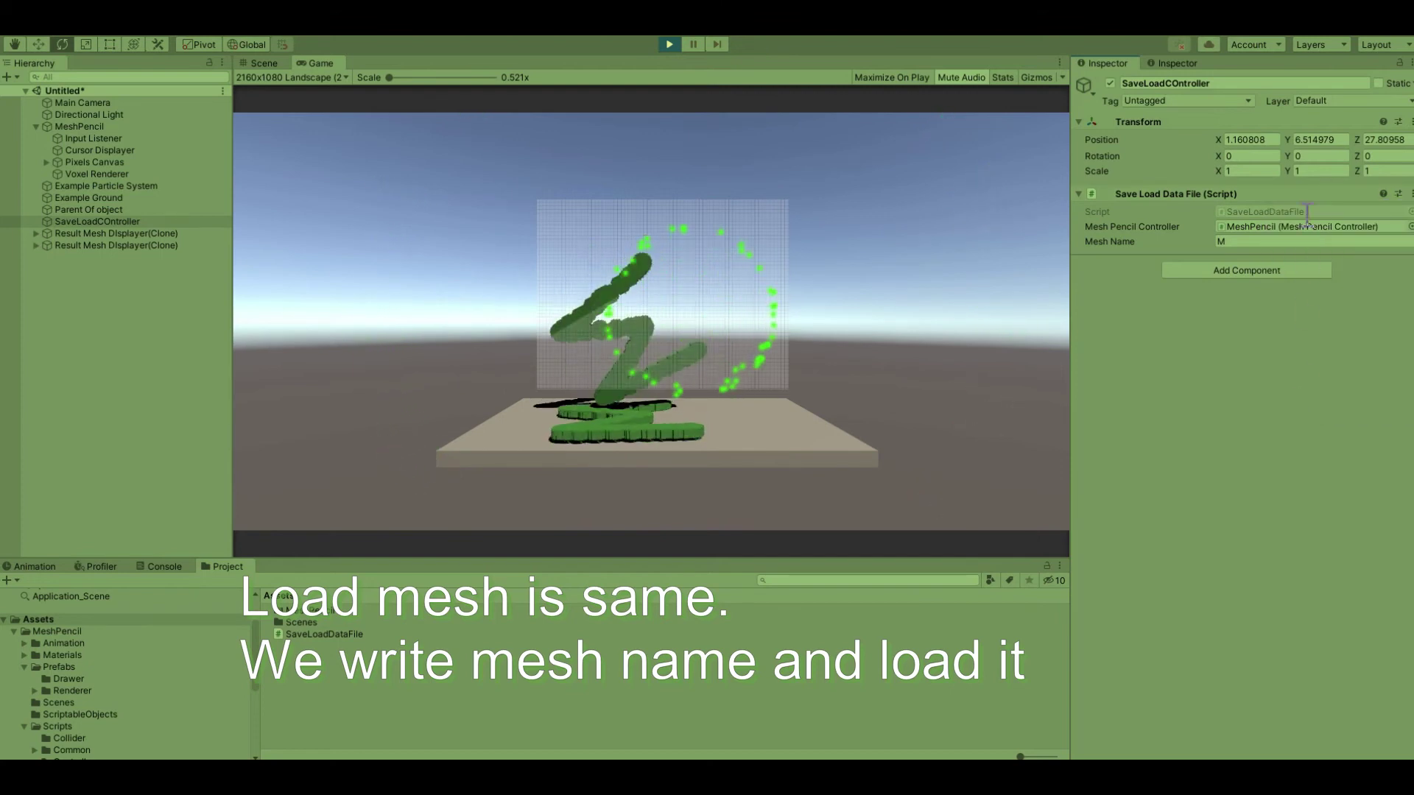
left_click(1409, 194)
left_click(1315, 404)
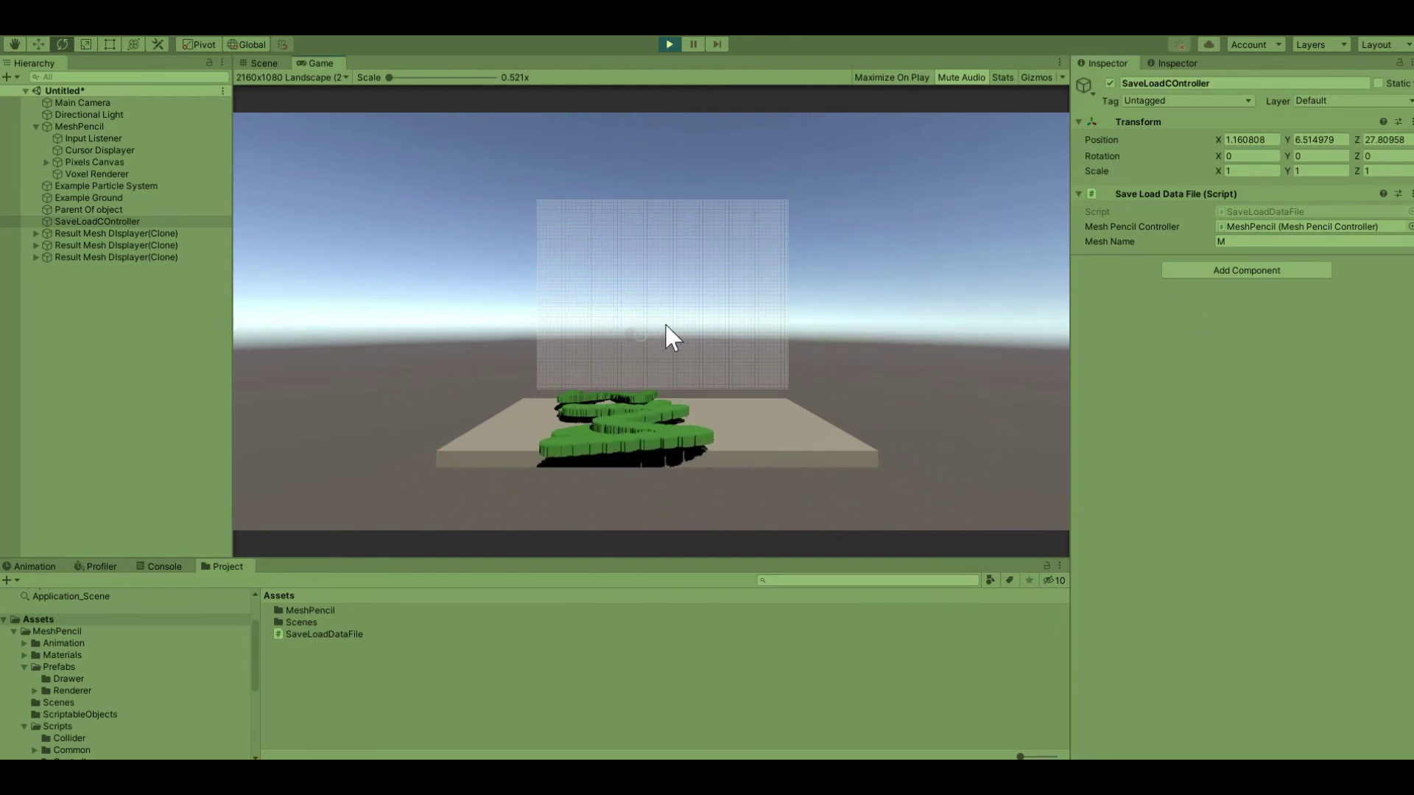
Draw a spiral mesh on the canvas and set the mesh name to Spiral.
left_click_drag(643, 341, 608, 270)
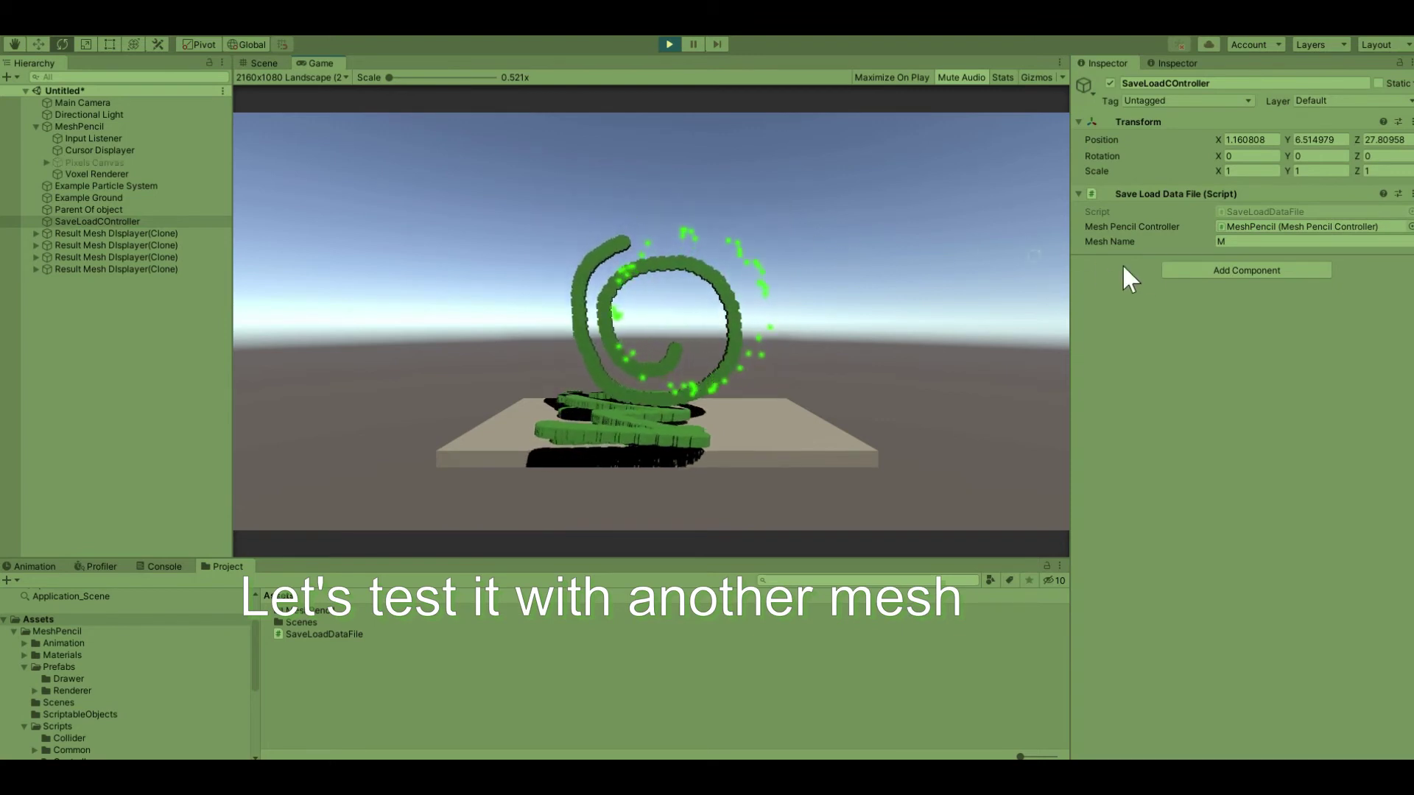
left_click(1254, 241)
type("S")
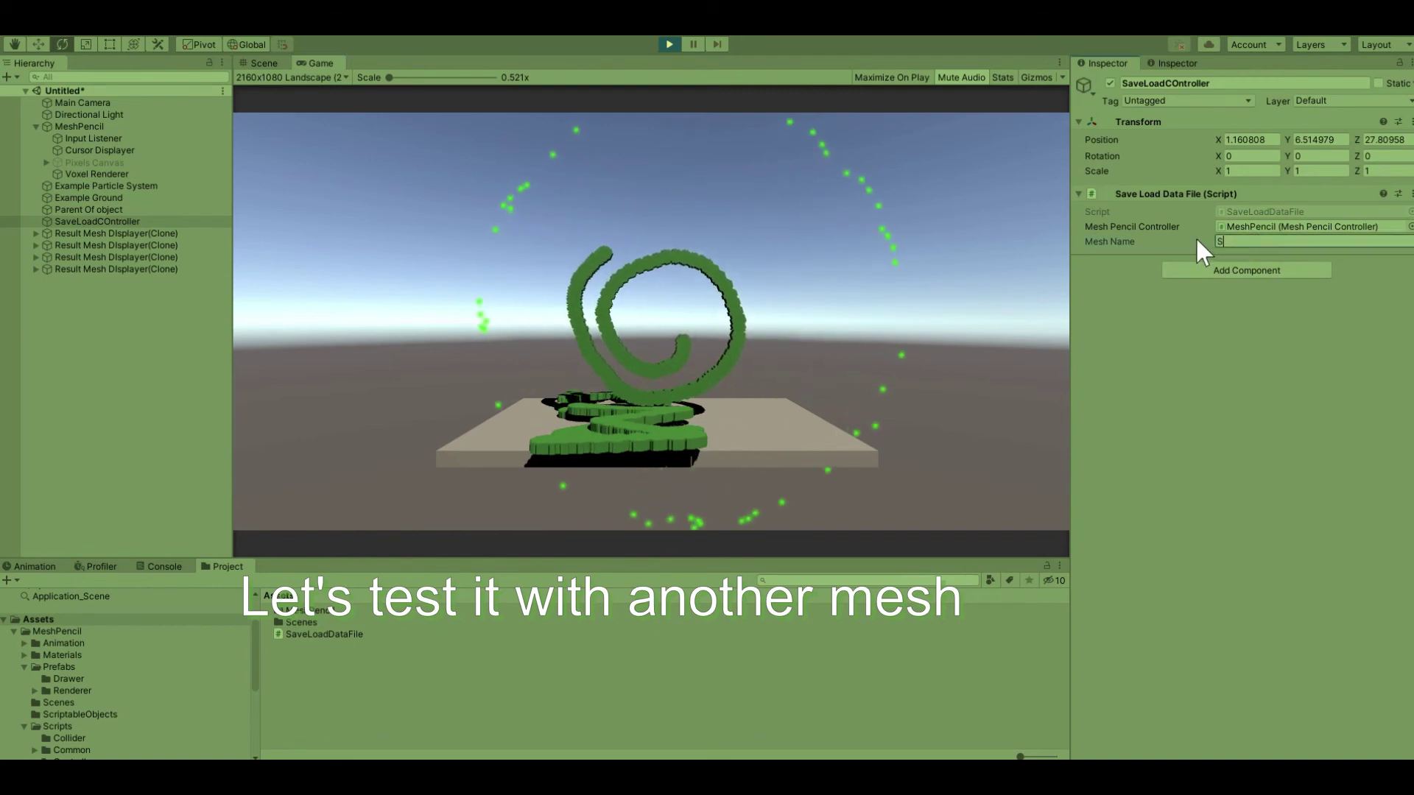
type("piral")
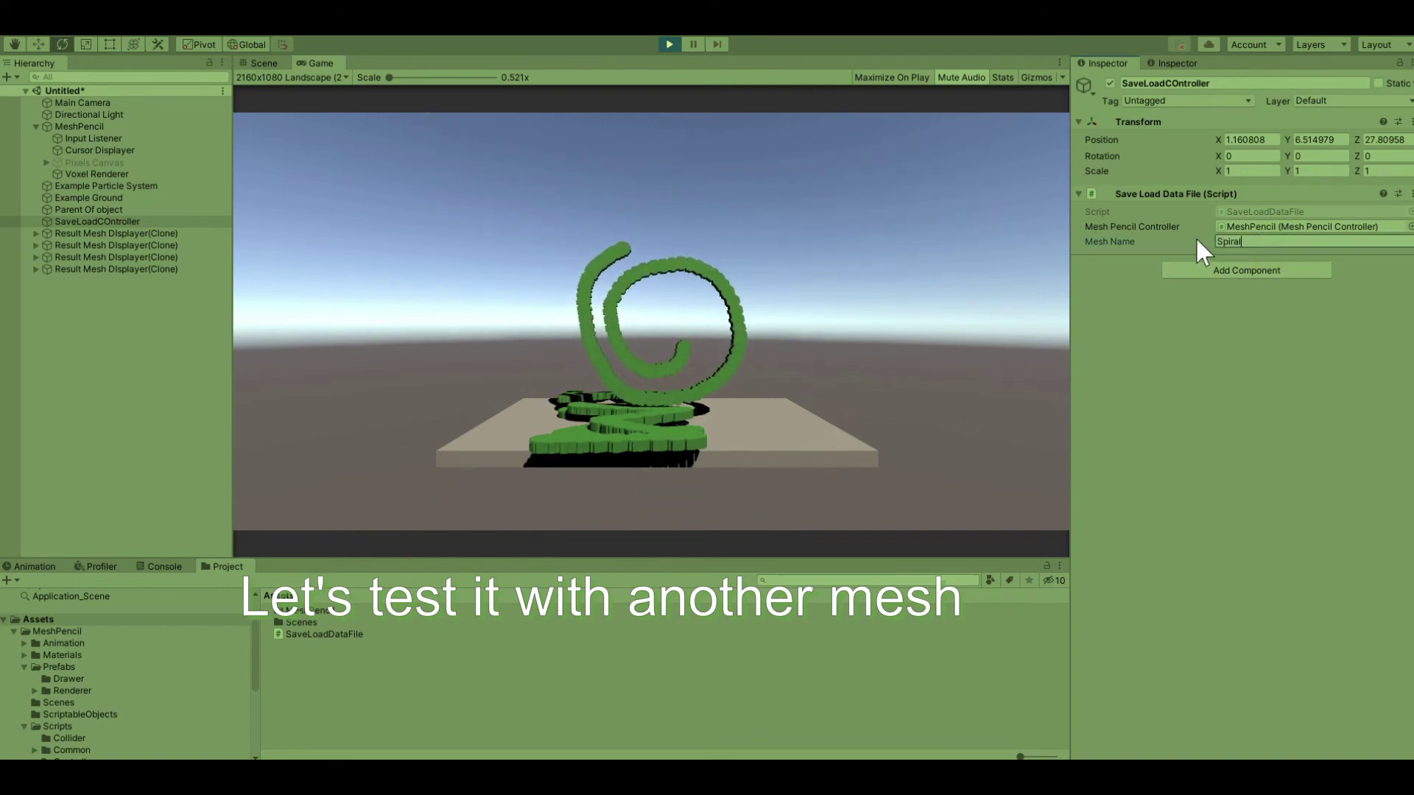
Bring the MySavedMeshes folder into view, run SaveMesh for the spiral in Unity and select the new Spiral.dpd file.
key("alt+Tab")
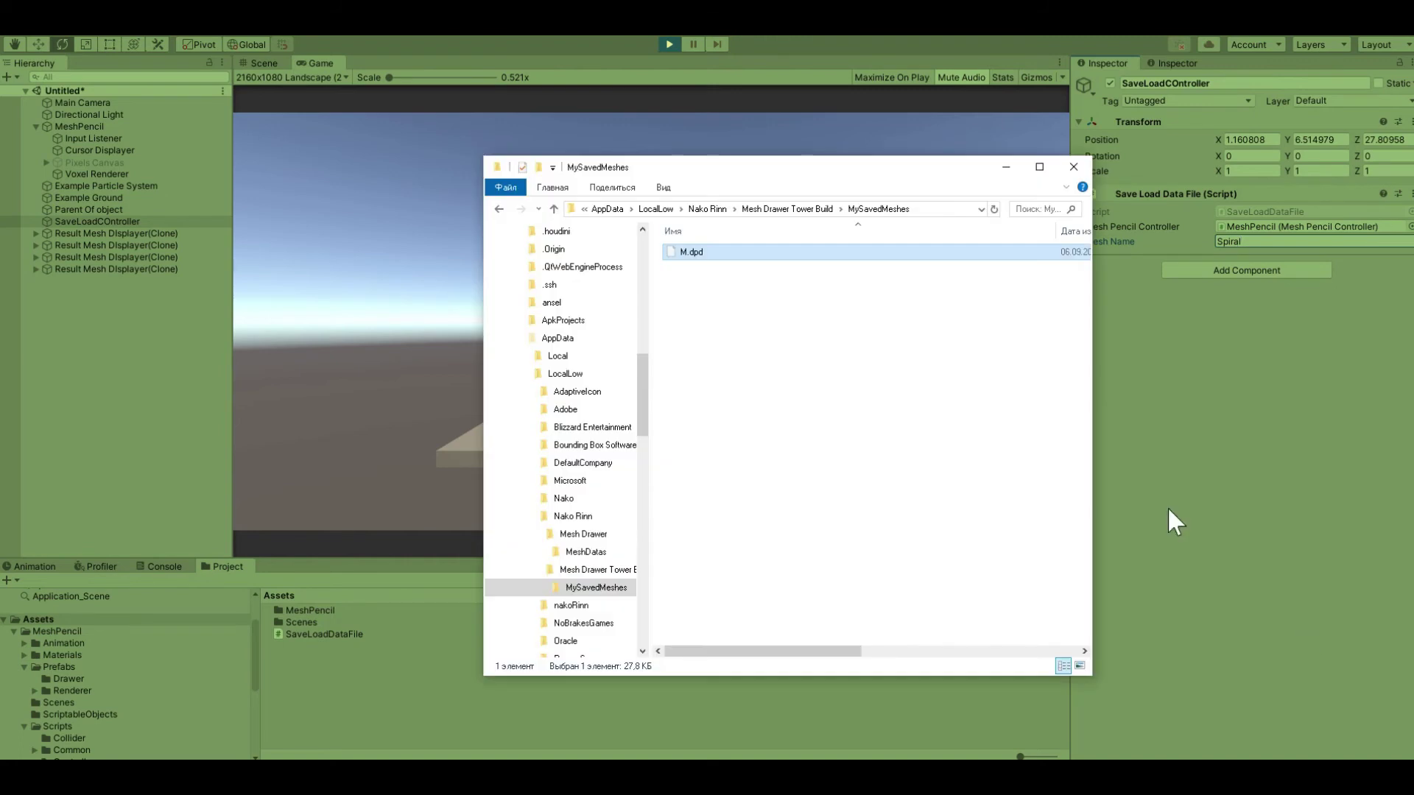
left_click_drag(854, 163, 689, 135)
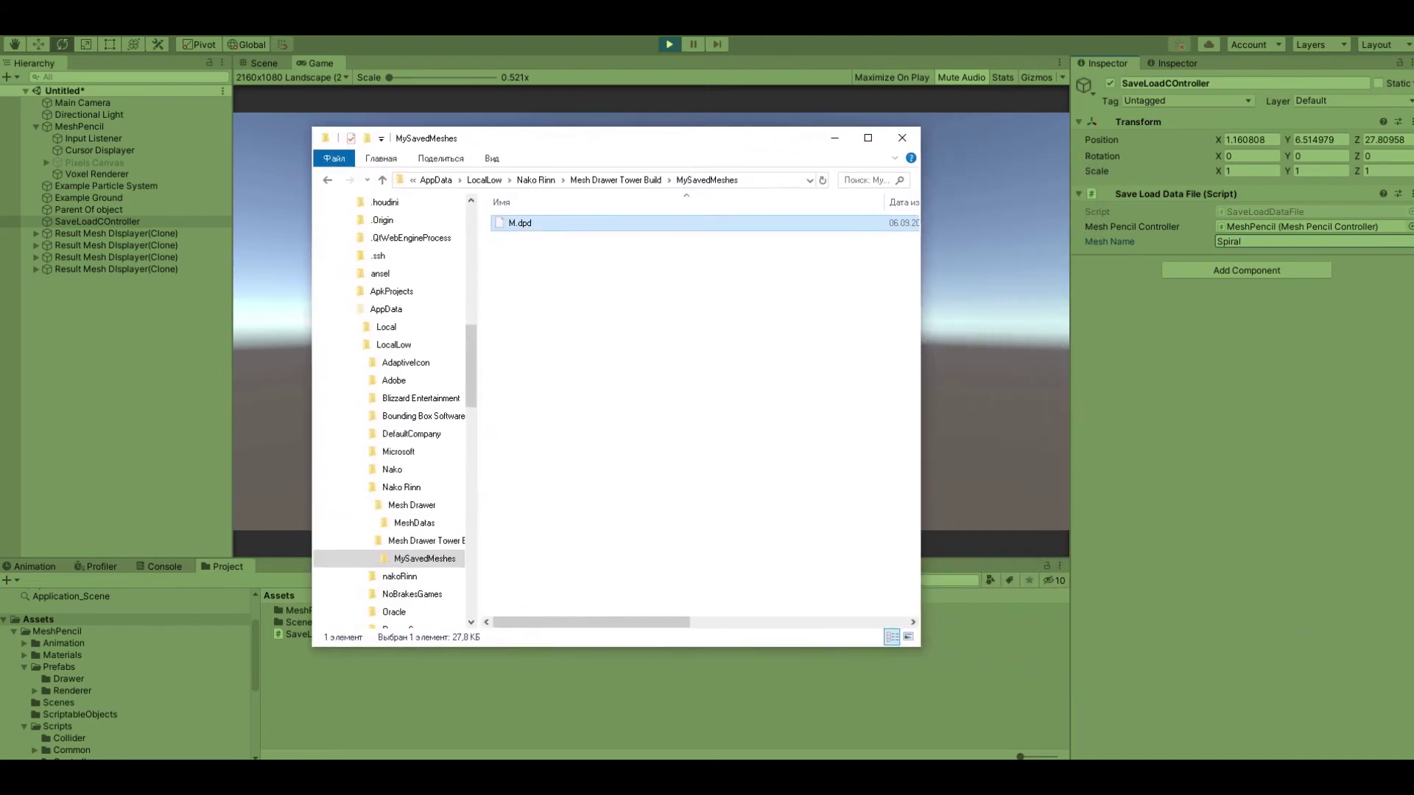
left_click(1411, 194)
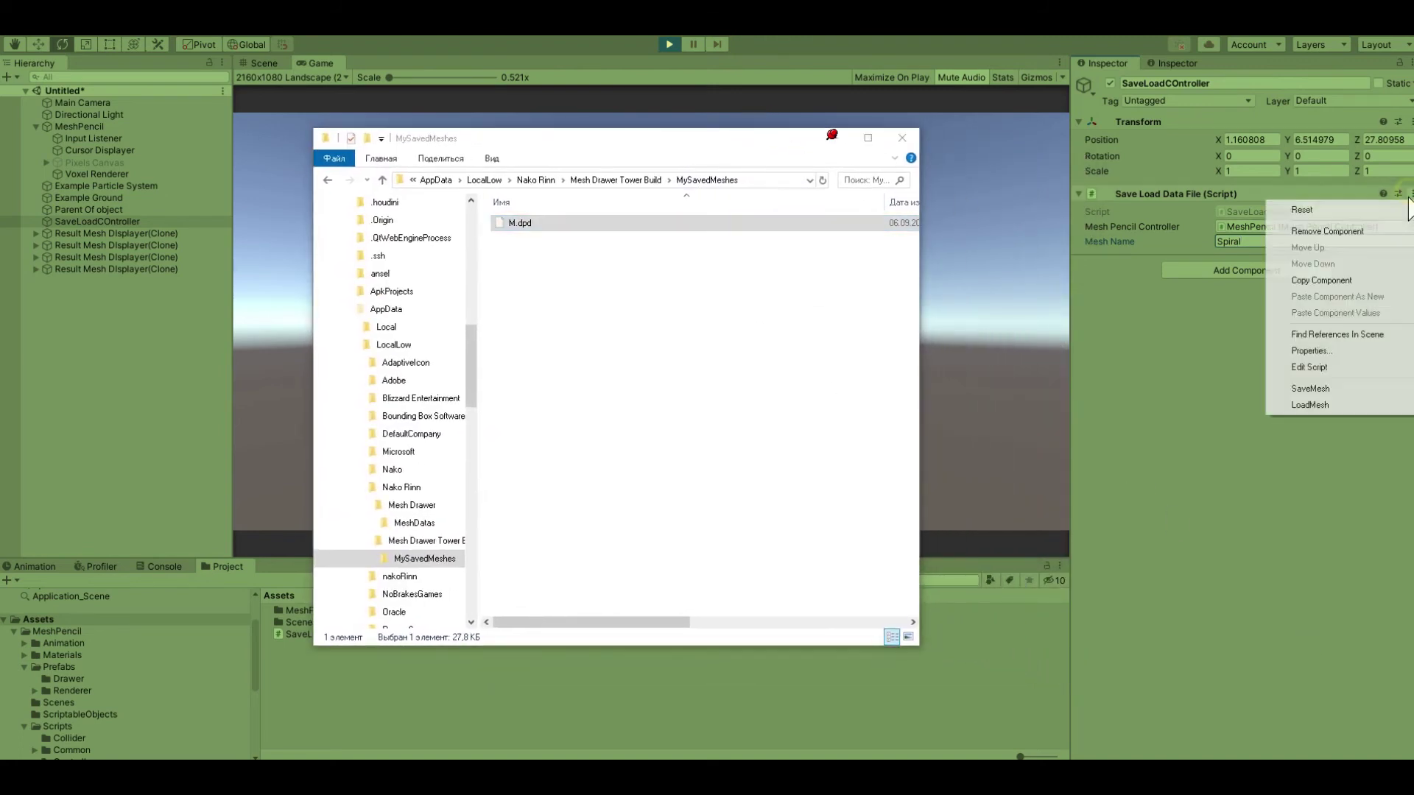
left_click(1310, 390)
left_click(519, 240)
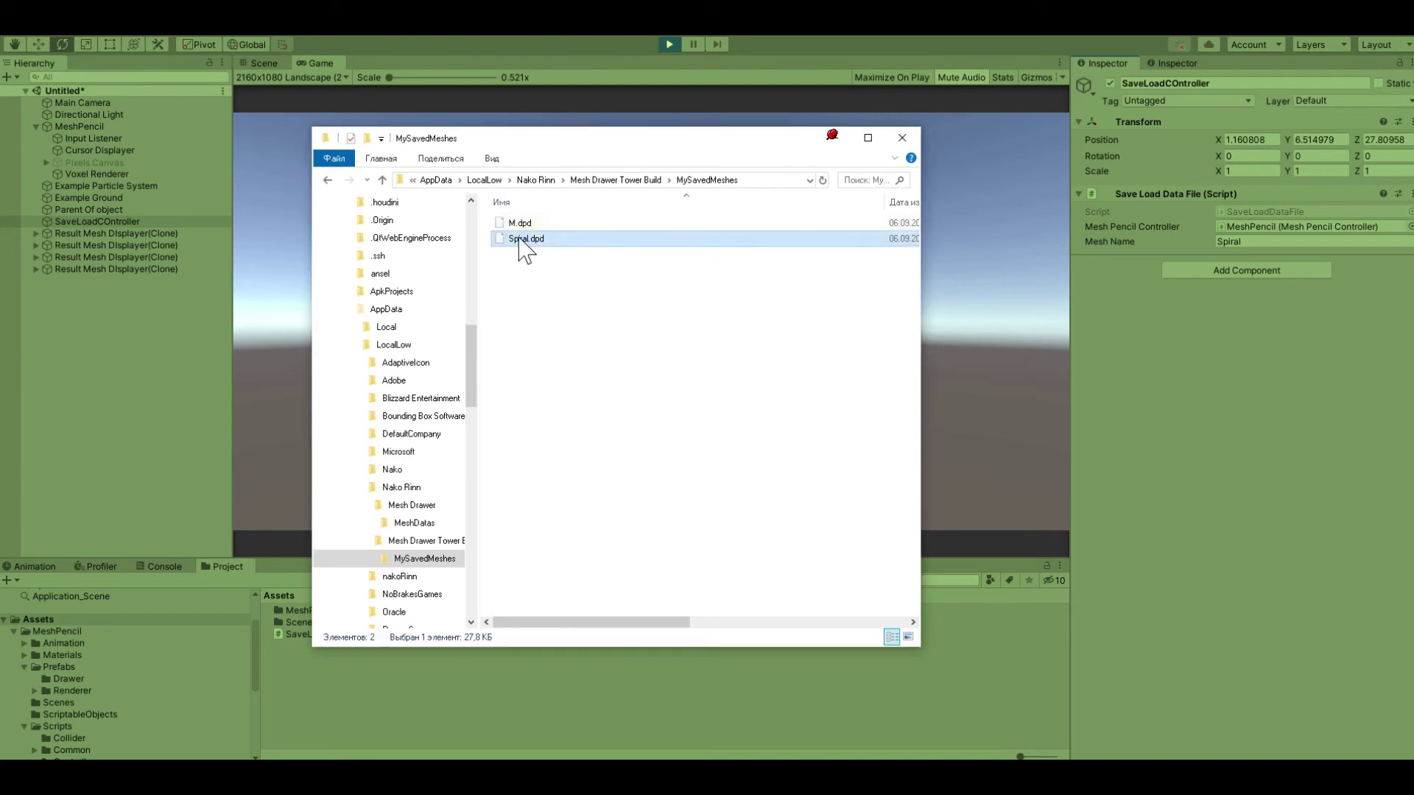
Return to Unity, restart play mode, set the mesh name to M and run LoadMesh.
left_click(843, 145)
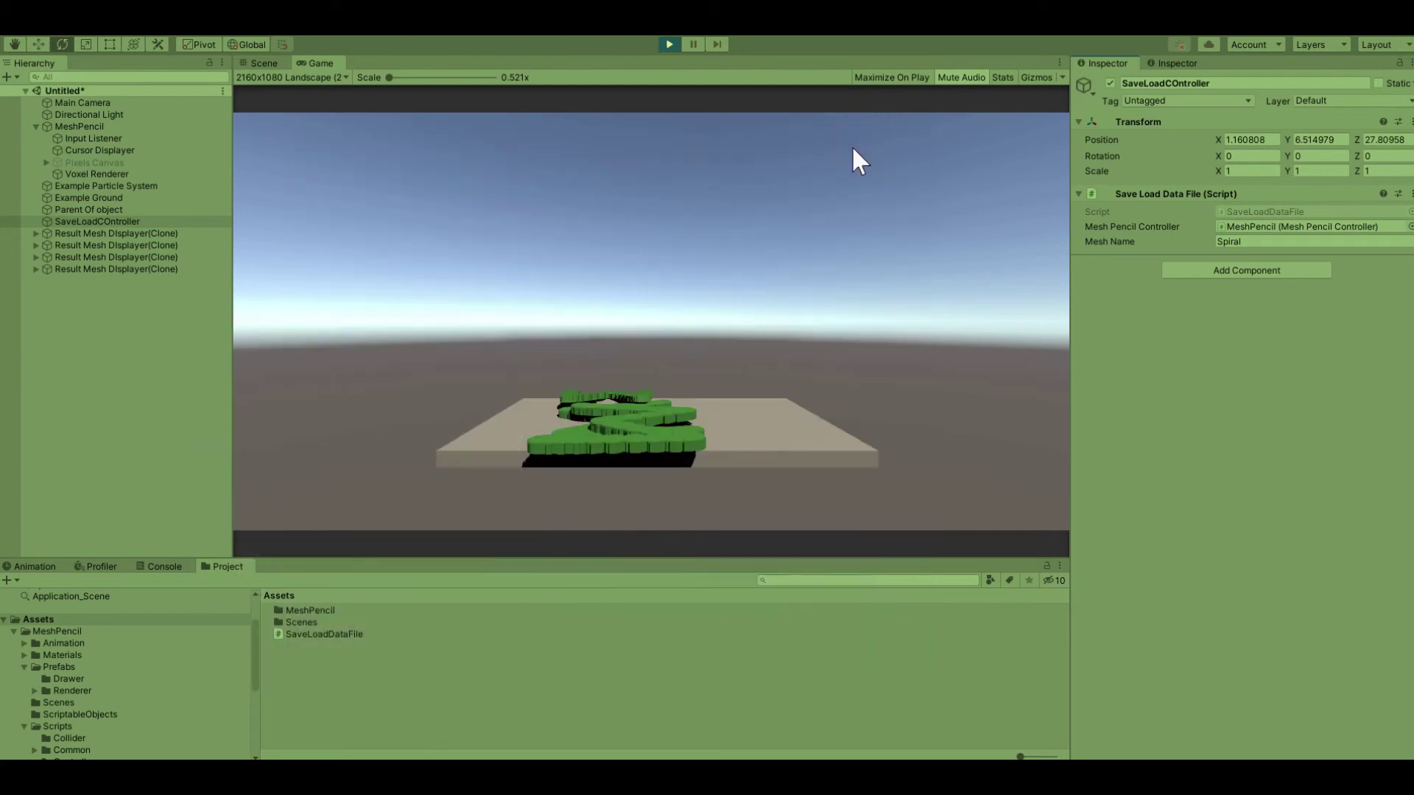
left_click(673, 46)
left_click(670, 45)
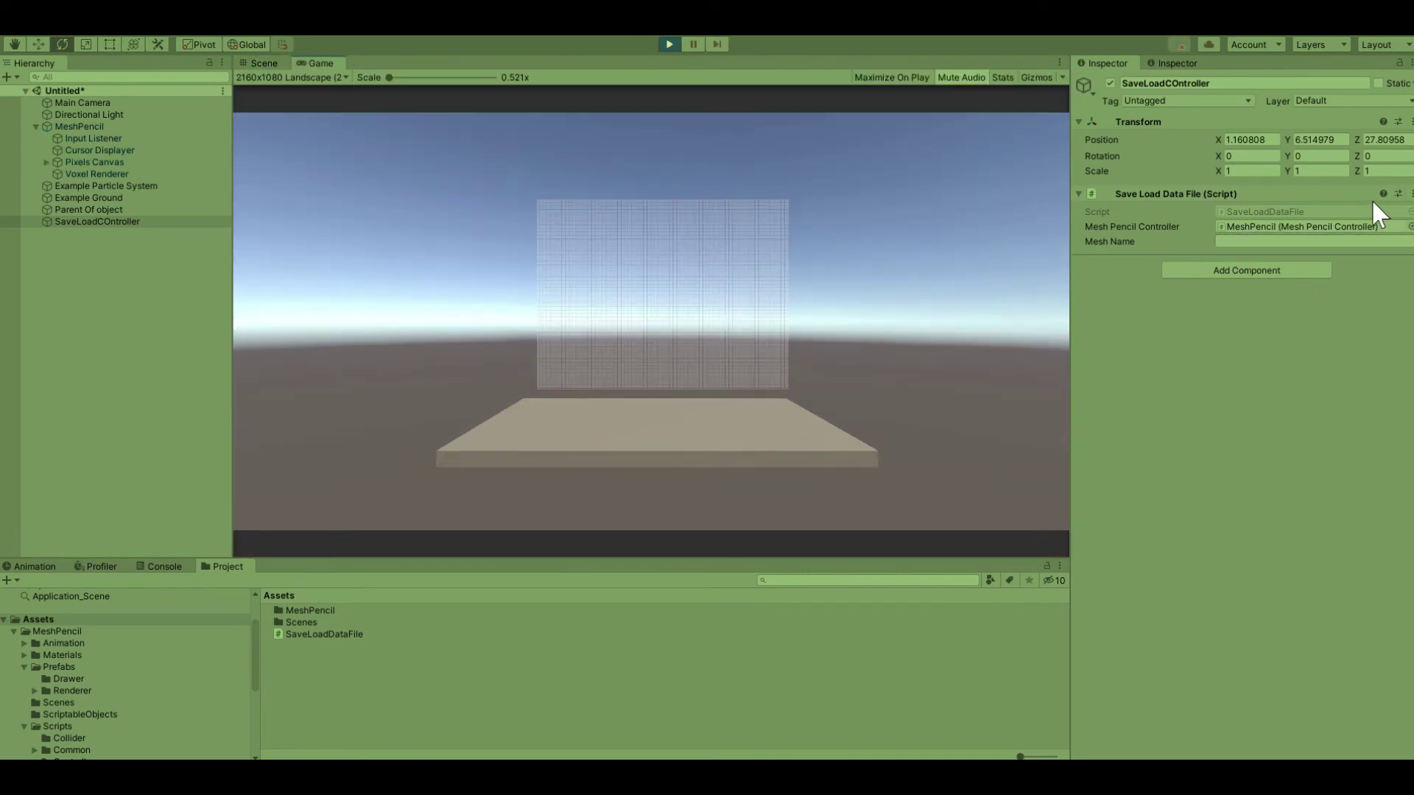
left_click(1411, 193)
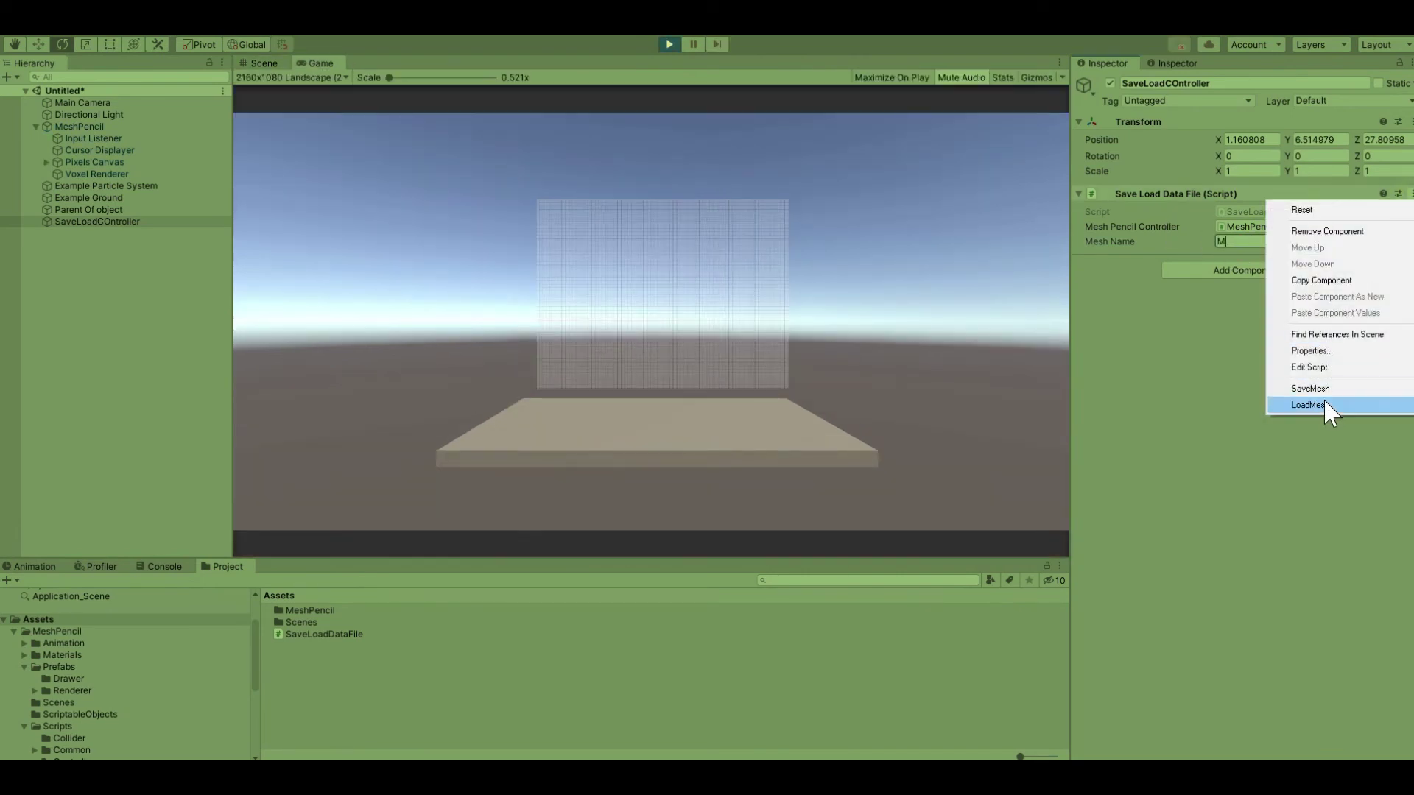
left_click(1318, 404)
Set the mesh name to Spiral, load the saved spiral with LoadMesh and exit play mode.
left_click(1211, 241)
type("Spiral")
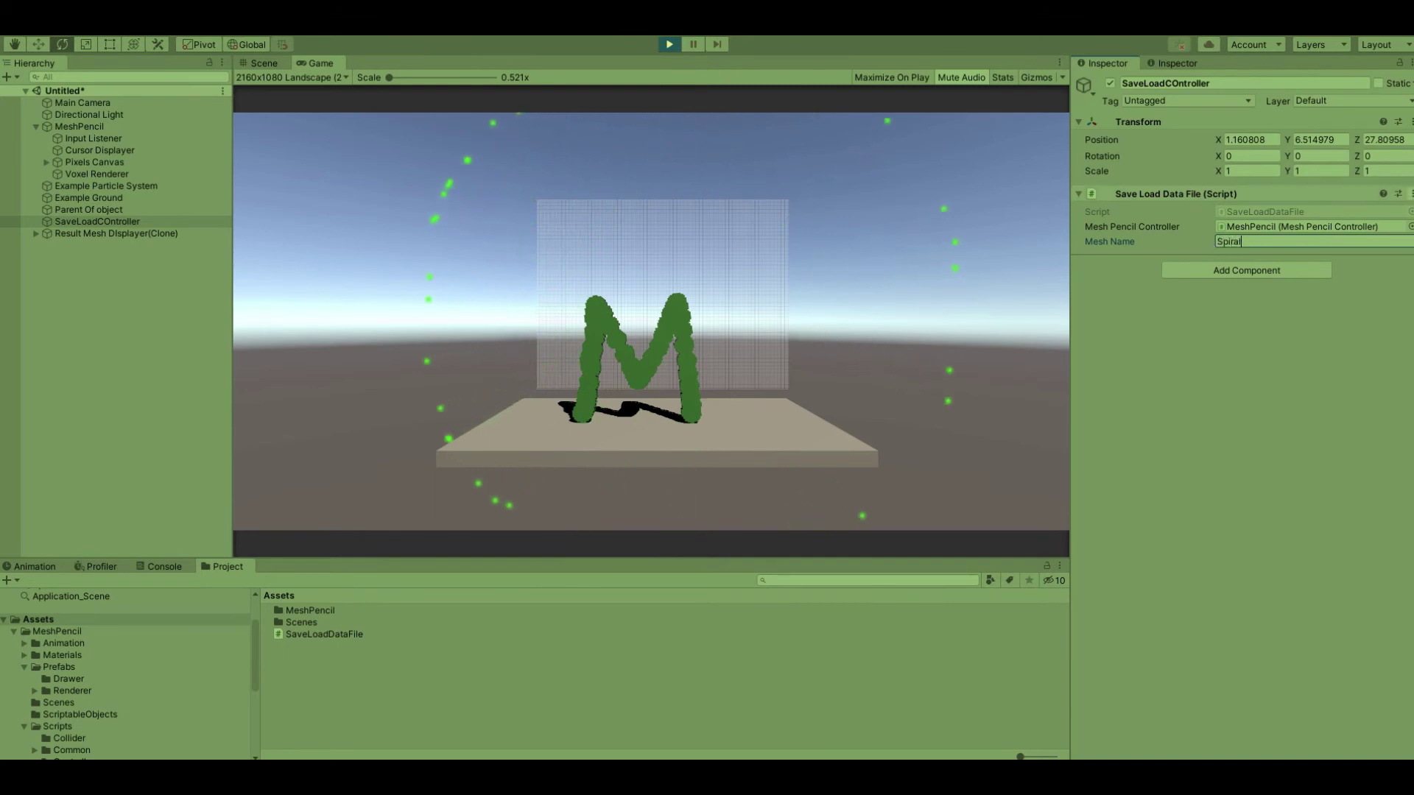
left_click(1411, 194)
left_click(1311, 404)
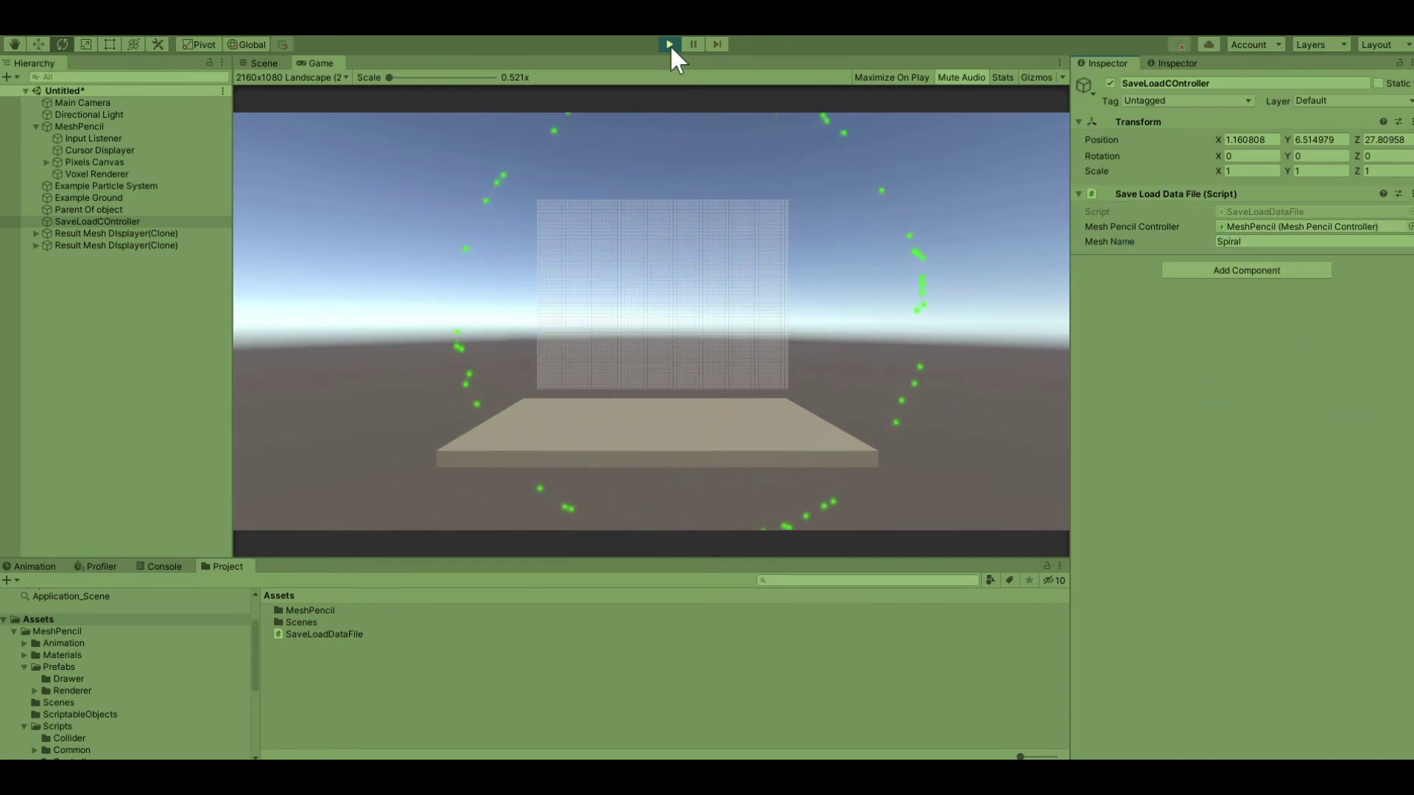
left_click(623, 44)
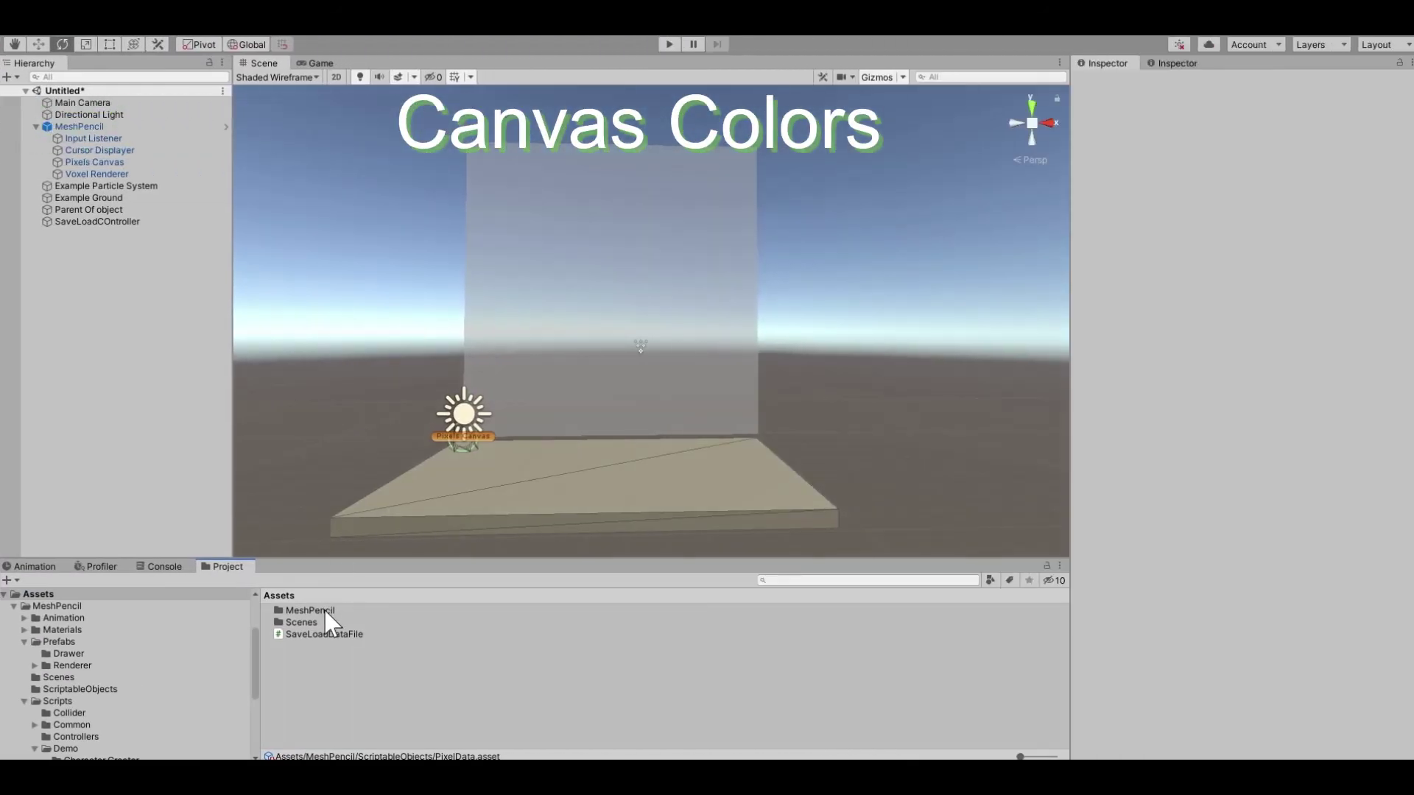
Open the PixelData configuration asset in Assets/MeshPencil/ScriptableObjects.
double_click(324, 611)
double_click(354, 662)
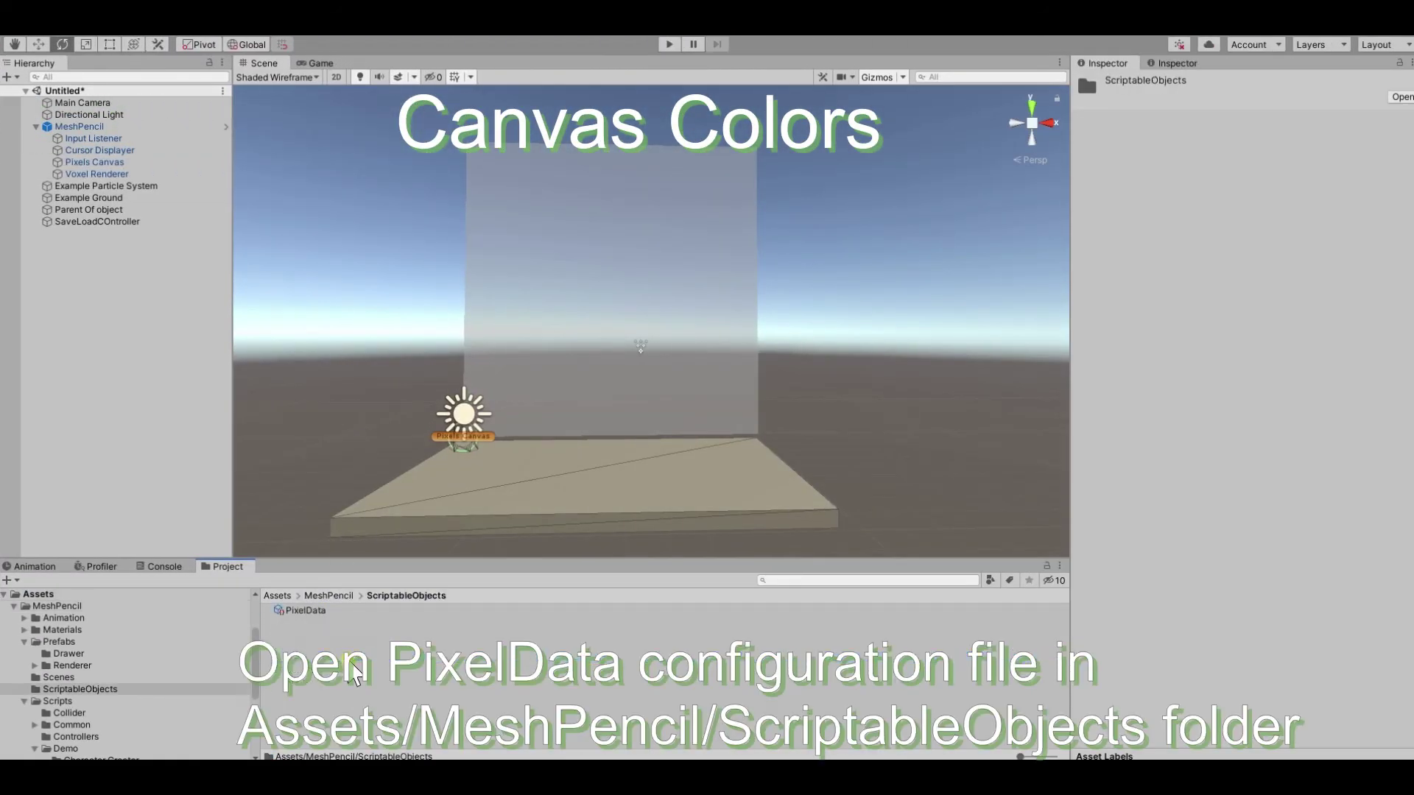
left_click(306, 612)
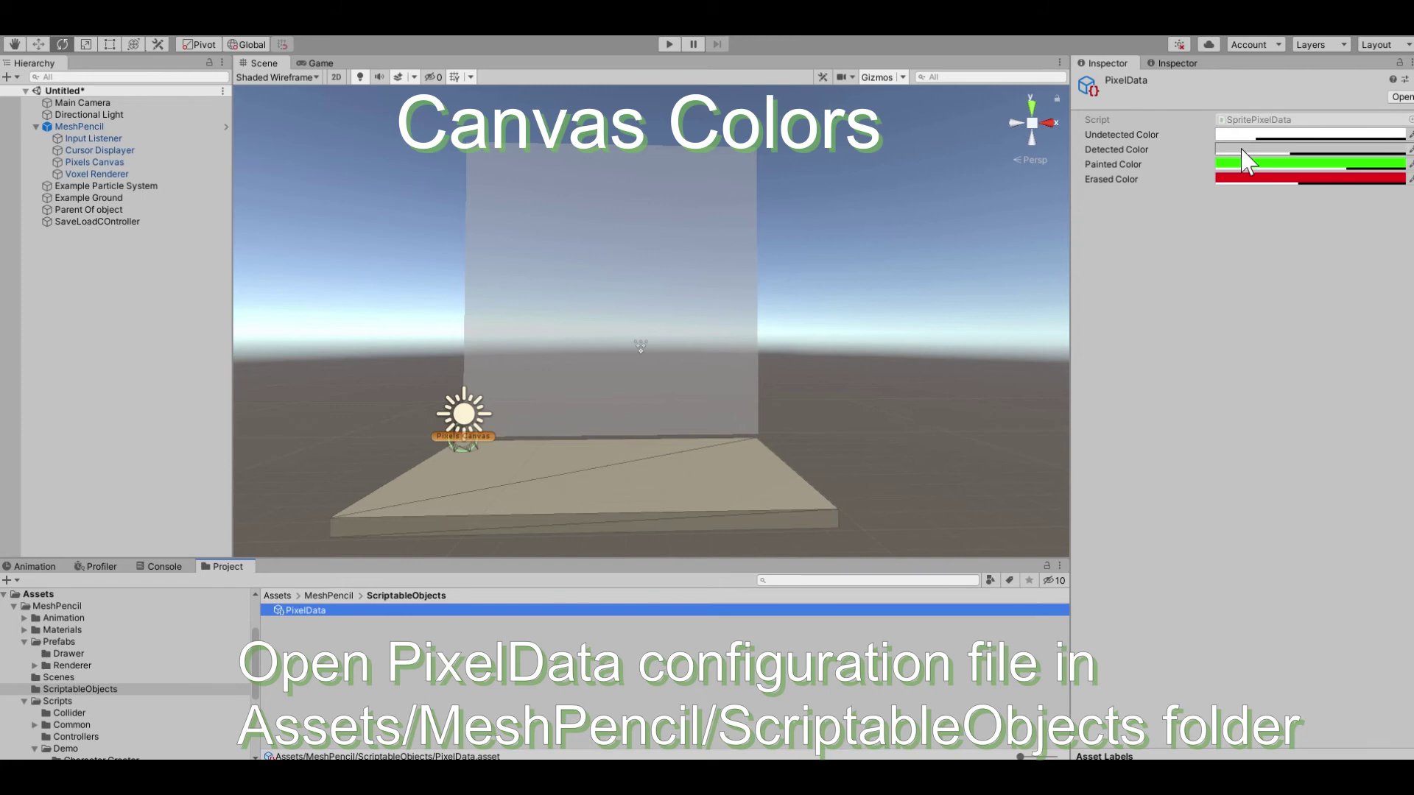
Set PixelData's Painted Color to semi-transparent magenta E100FF.
left_click(1267, 163)
mouse_move(1306, 151)
left_mouse_down()
mouse_move(893, 190)
mouse_move(871, 165)
left_mouse_up()
left_click_drag(928, 242, 920, 378)
left_click_drag(893, 463, 876, 464)
left_click(963, 164)
Set PixelData's Erased Color to yellow E7C300 with alpha 110.
left_click(1251, 179)
left_click_drag(1401, 291, 1371, 237)
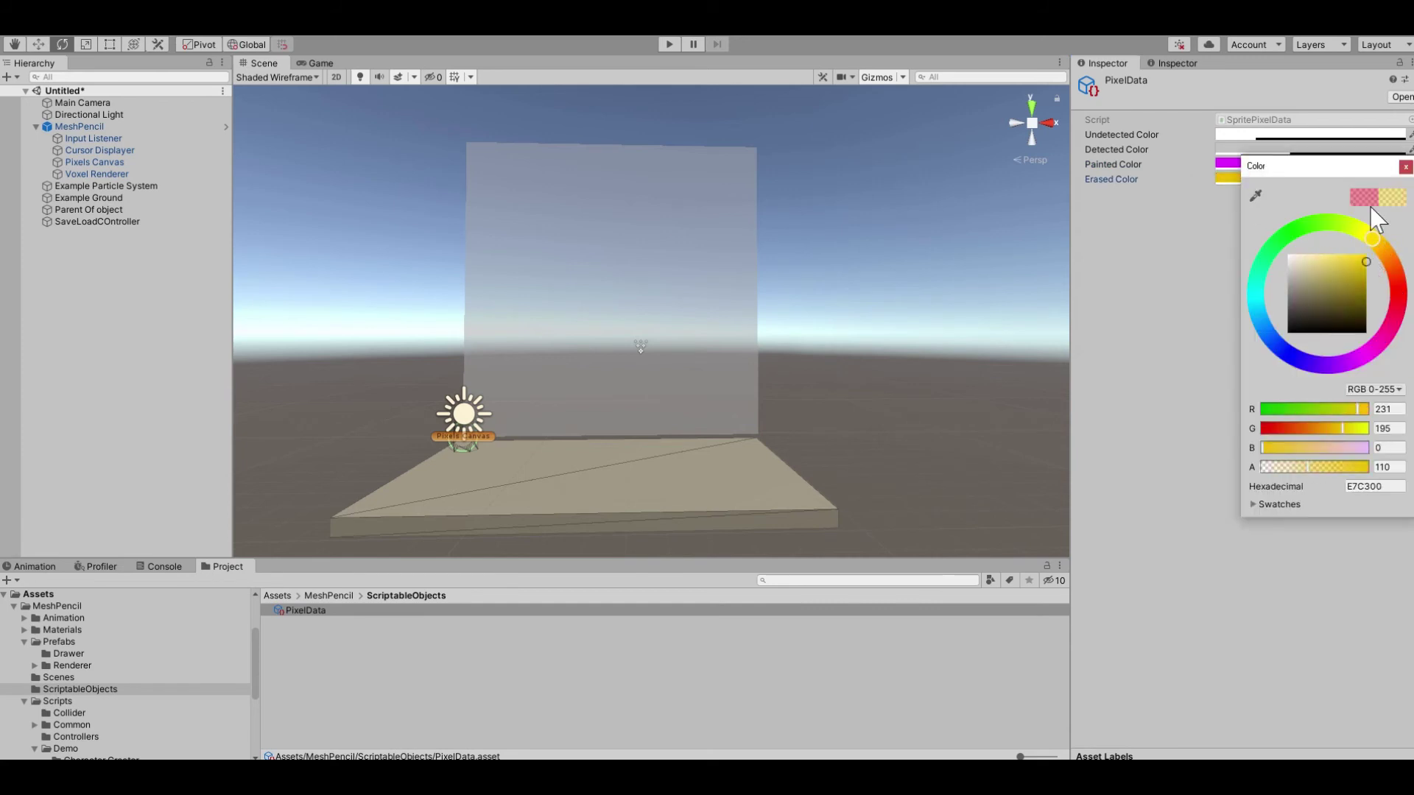
left_click_drag(1391, 168, 931, 248)
left_click(933, 242)
Set PixelData's Detected Color to pale aqua AAE5DA with alpha 100.
left_click(1249, 151)
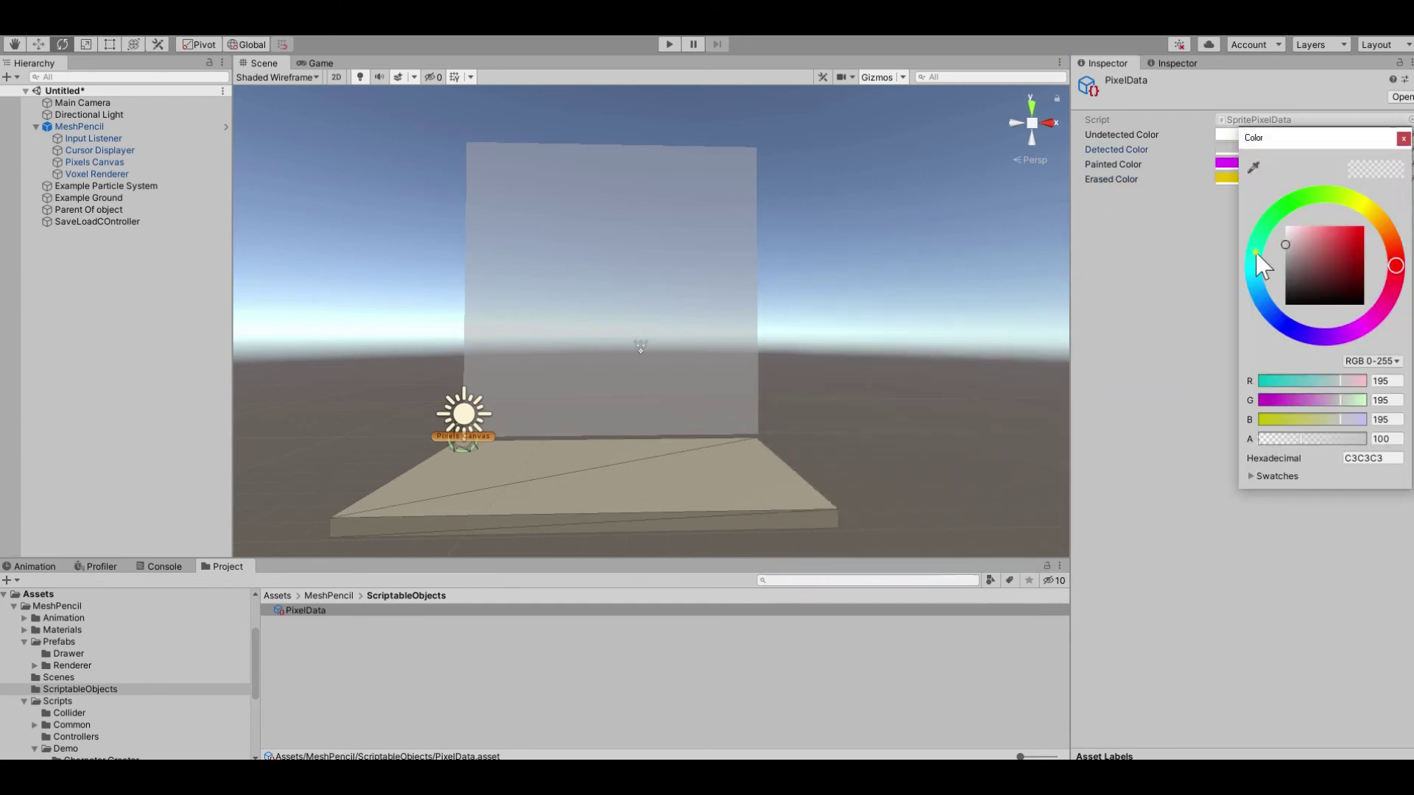
left_click(1255, 251)
left_click(1296, 239)
left_click_drag(1318, 137, 906, 199)
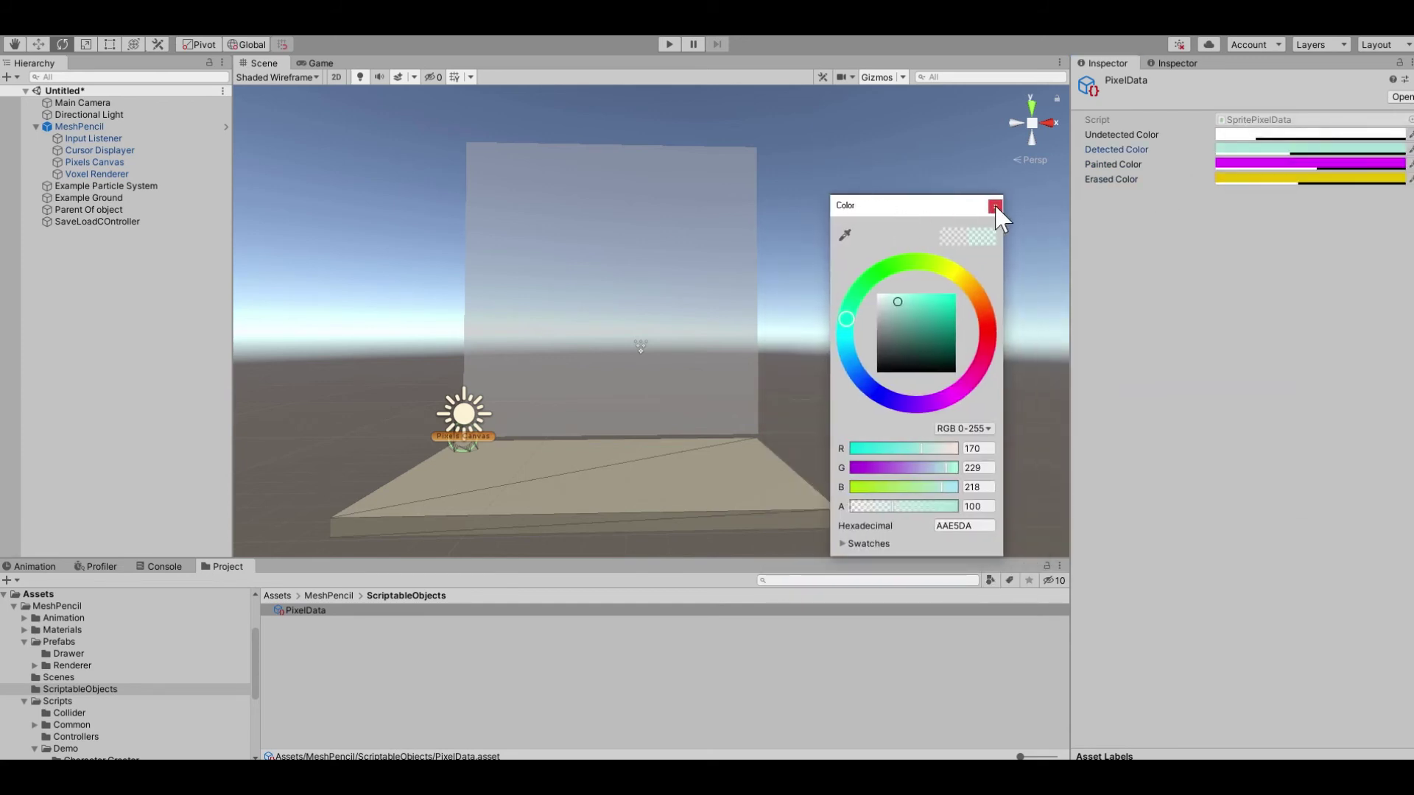
left_click(994, 208)
Enter play mode, change the Detected Color to bright green and preview it on the canvas.
left_click(668, 44)
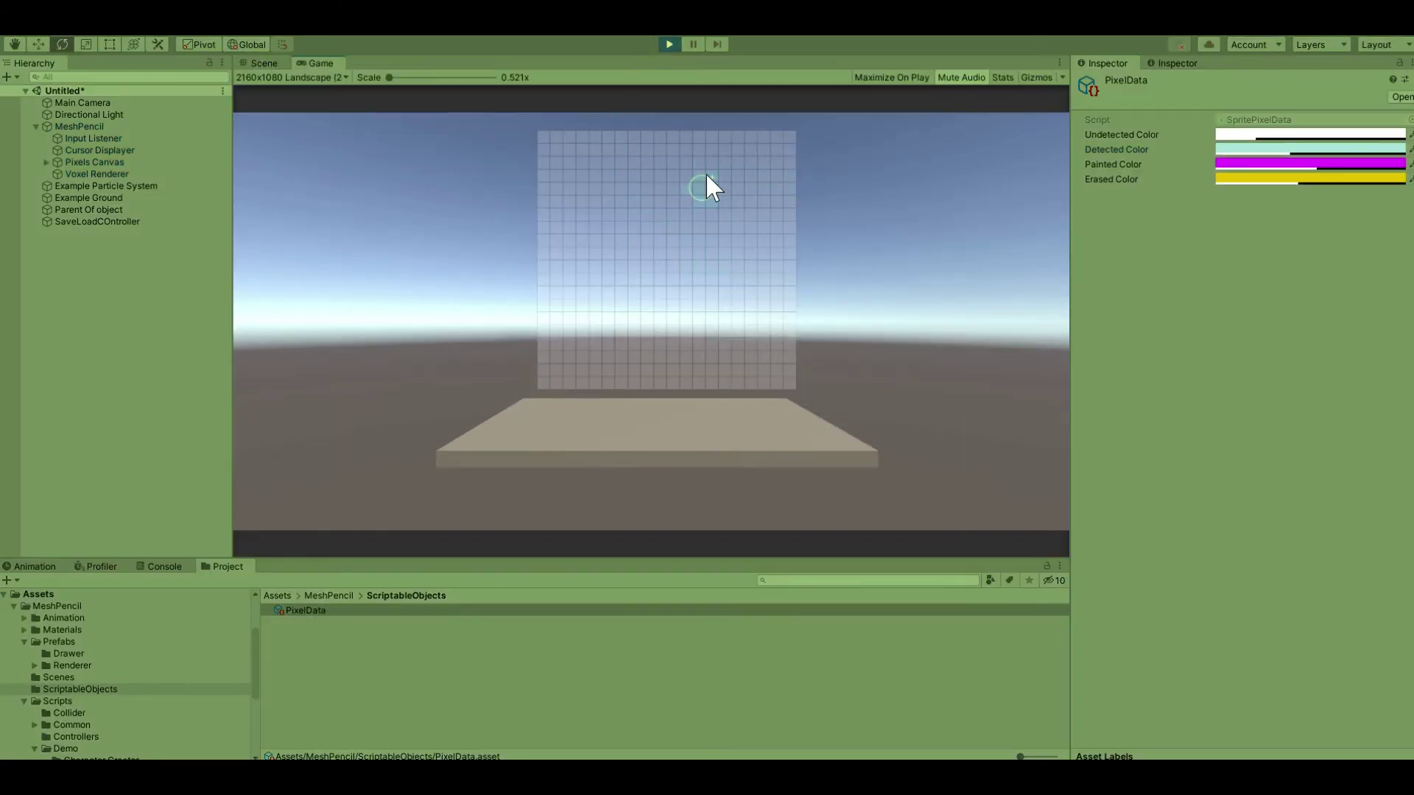
left_click(1249, 152)
left_click(1317, 197)
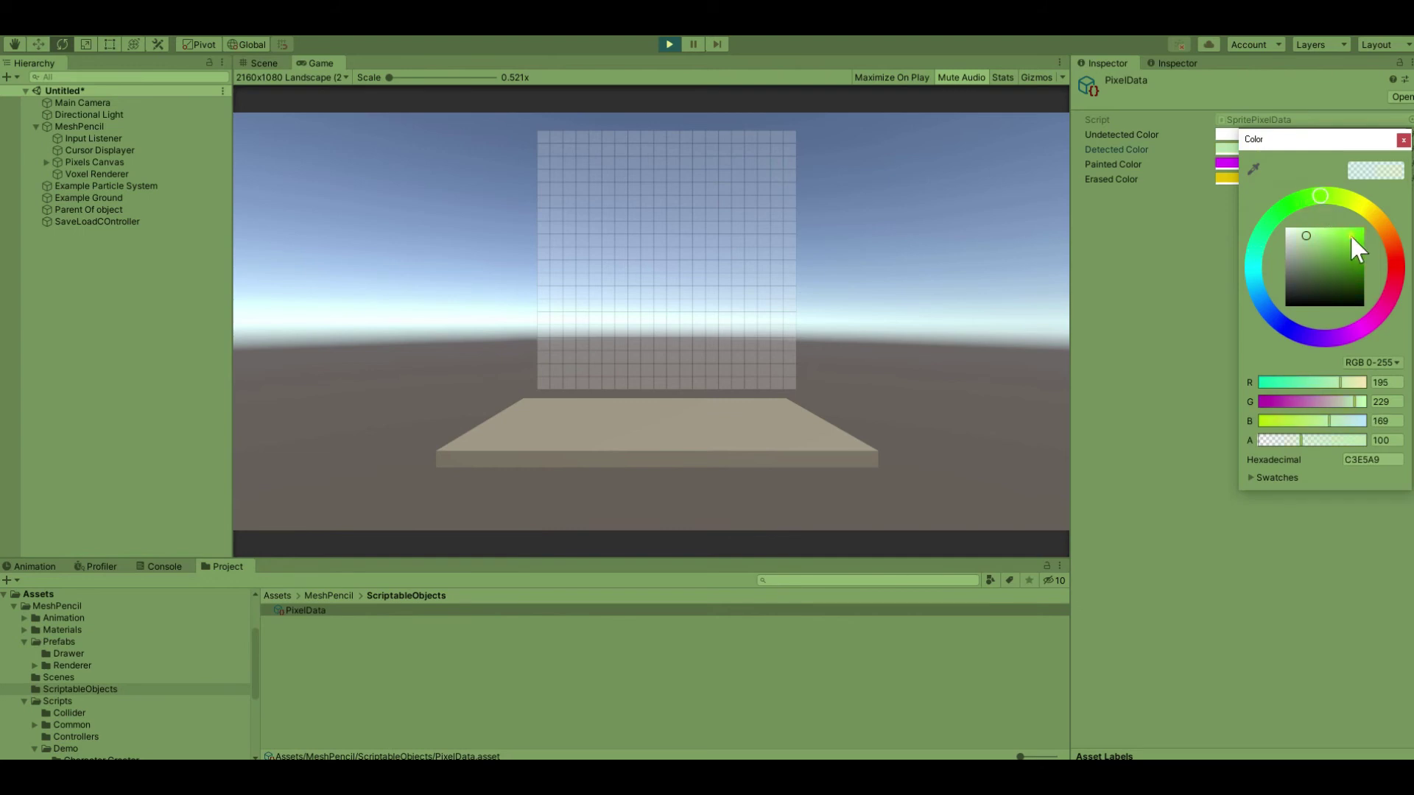
left_click(1356, 233)
left_click(898, 211)
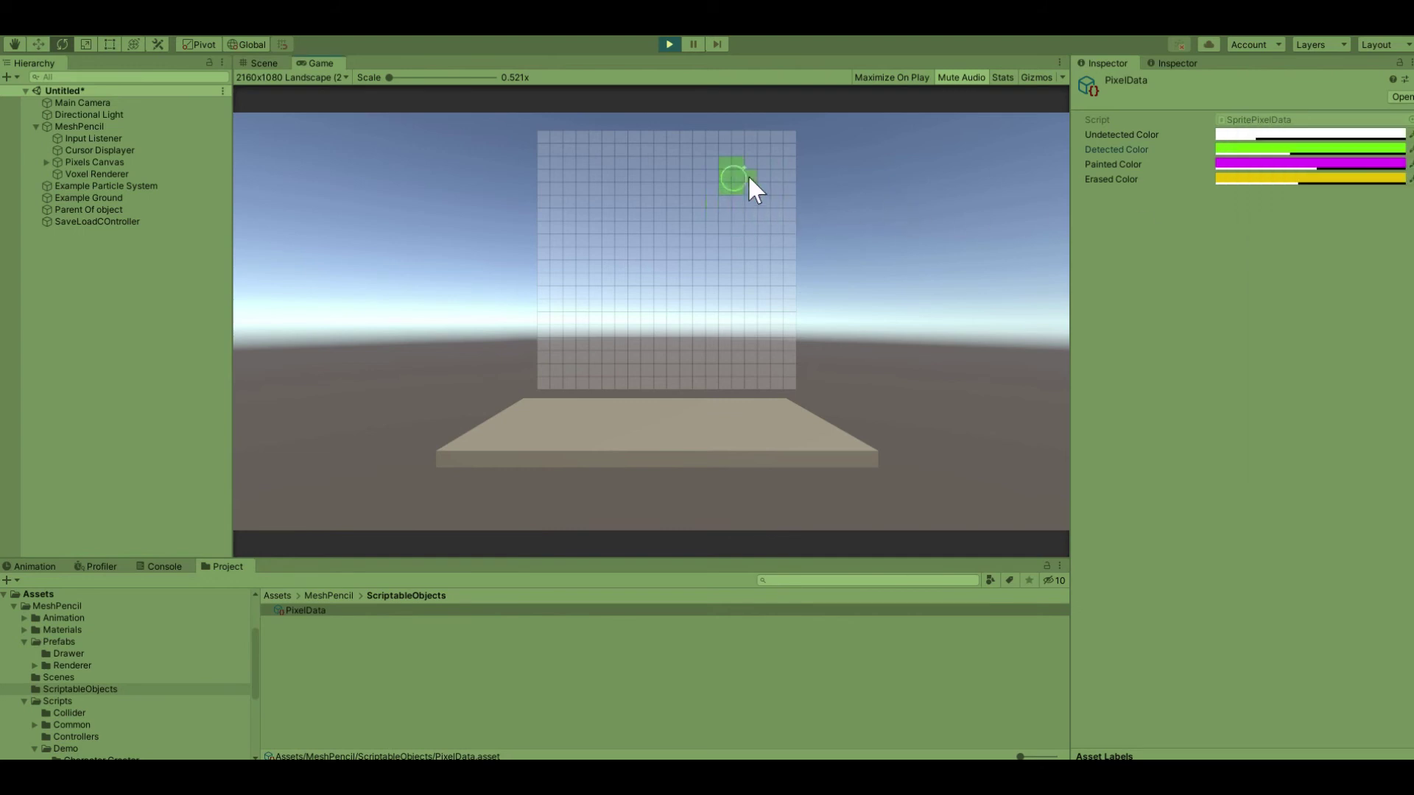
Change the Detected Color to red EC0E0E and preview it on the canvas.
left_click(1230, 151)
left_click(1387, 256)
left_click(1389, 266)
left_click(959, 214)
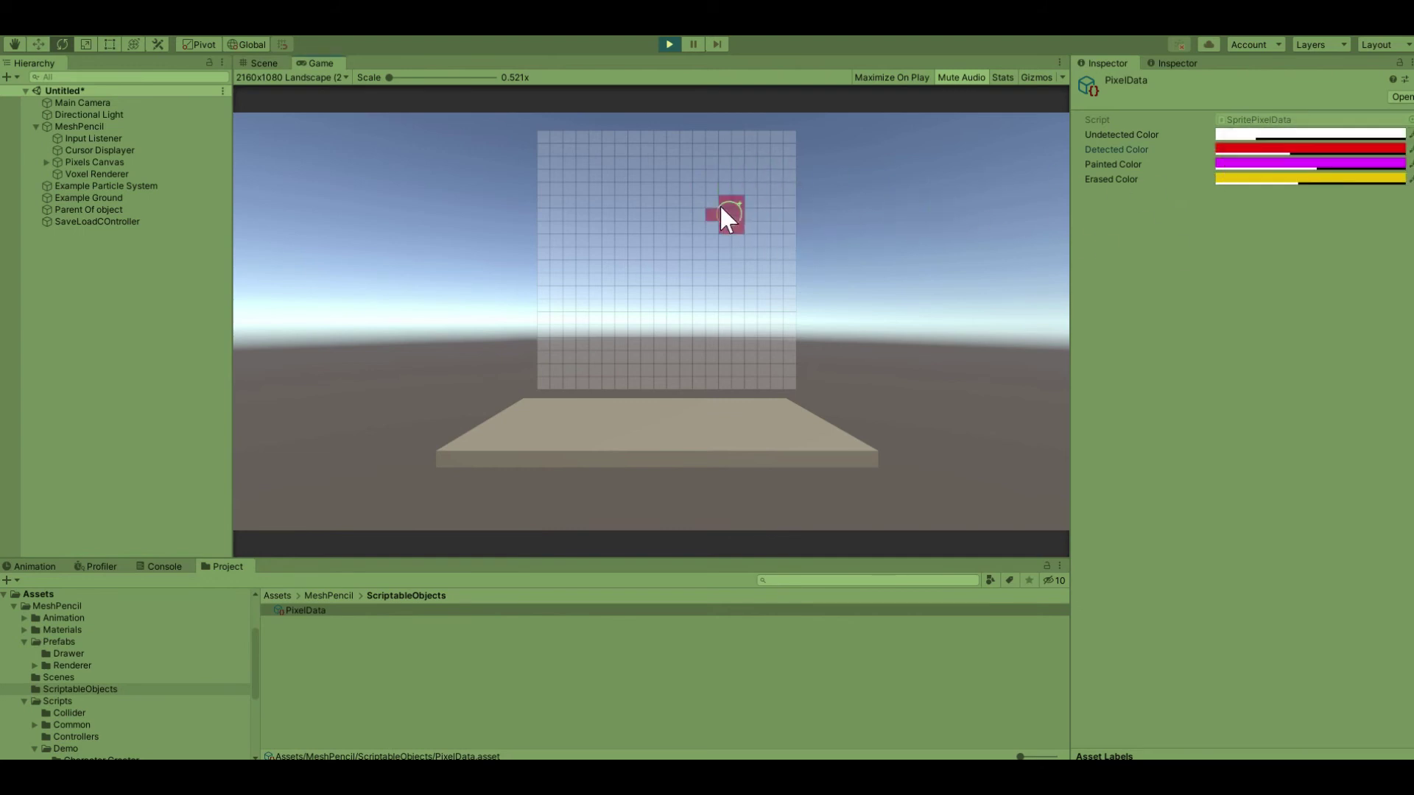
Change the Detected Color to bright turquoise.
left_click(1229, 150)
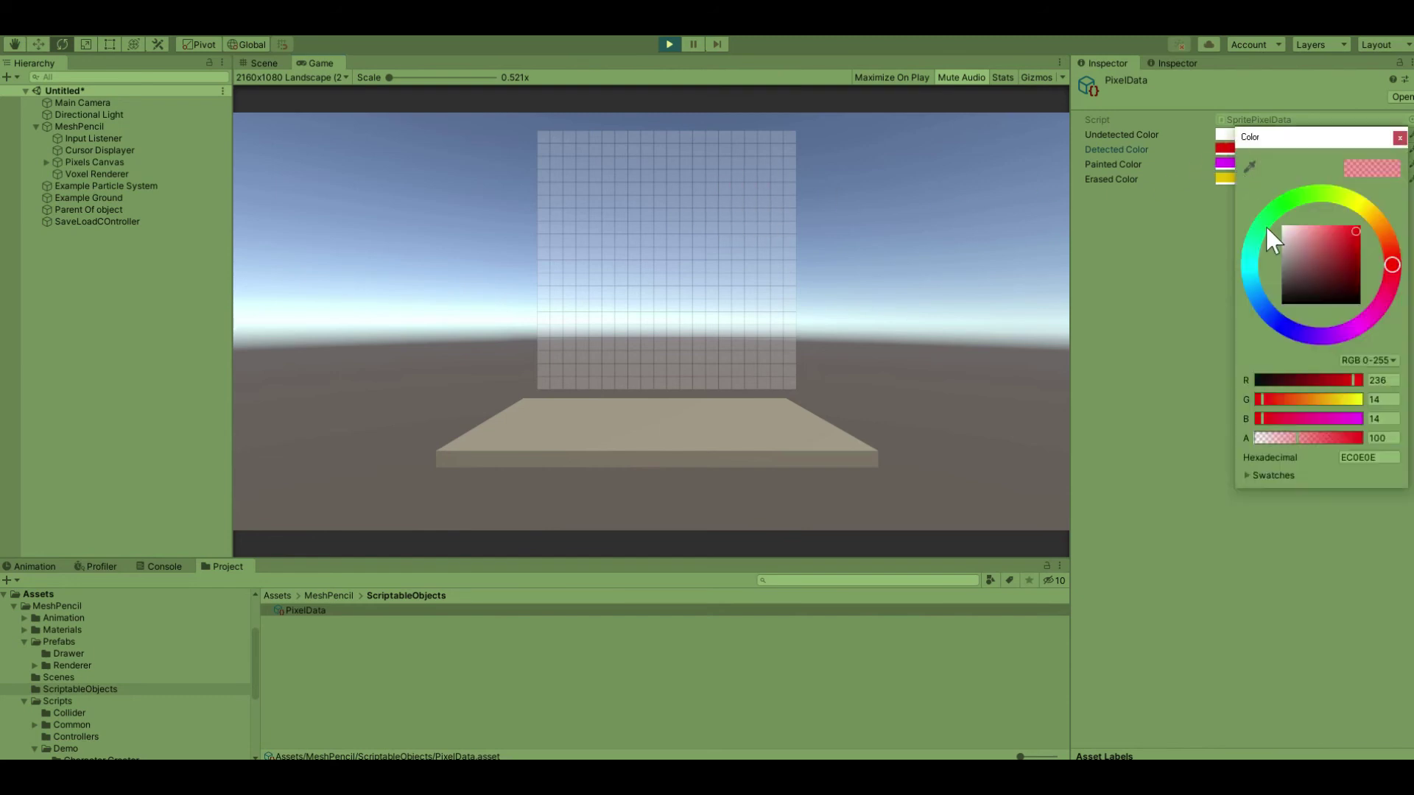
left_click(1268, 236)
left_click(1325, 236)
left_click(1404, 134)
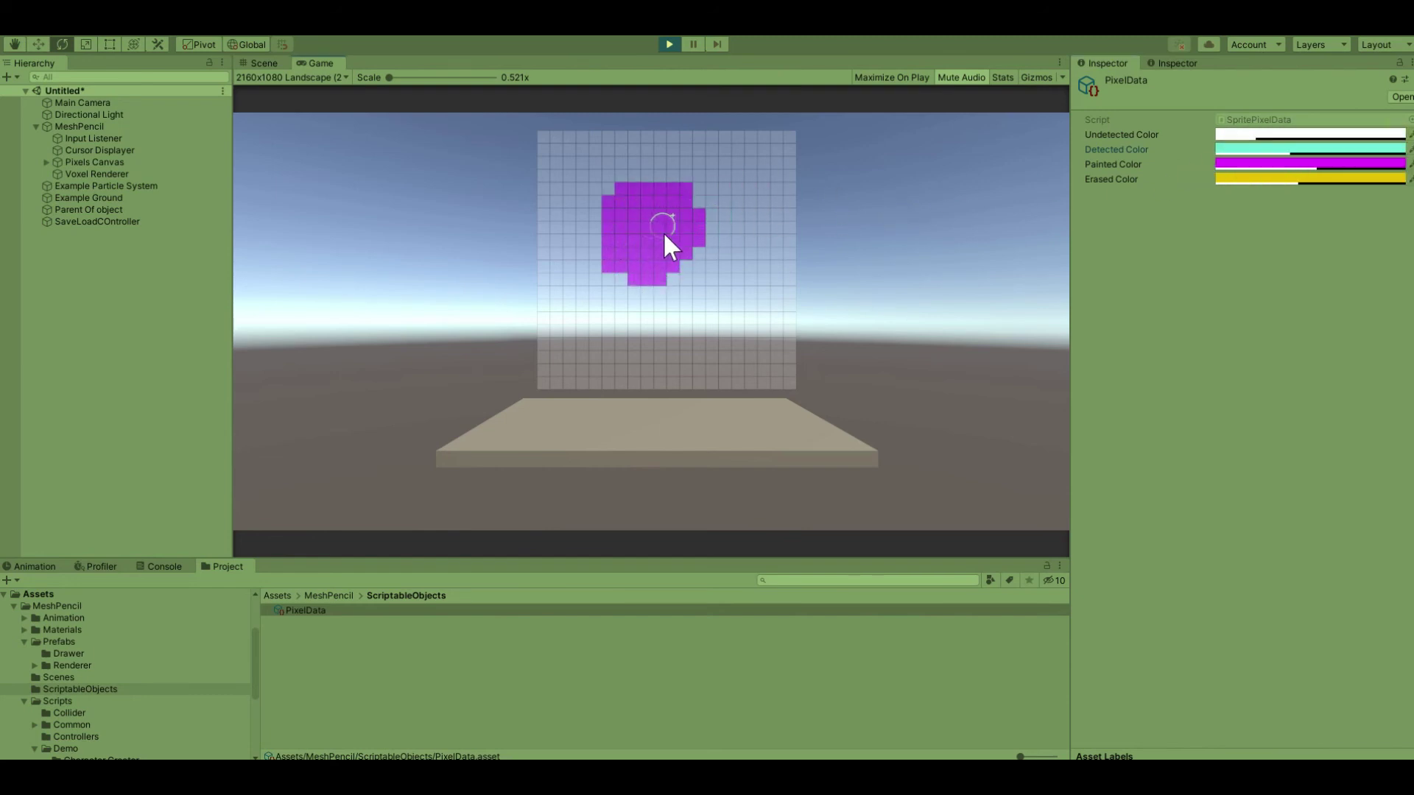
Paint magenta patches on the canvas, one with the Painted Color fully opaque and one with its alpha lowered to 42.
mouse_move(700, 238)
left_mouse_down()
mouse_move(731, 256)
mouse_move(738, 299)
mouse_move(766, 313)
left_mouse_up()
left_click(1244, 163)
left_click(1253, 165)
left_click(1228, 164)
left_click(1285, 452)
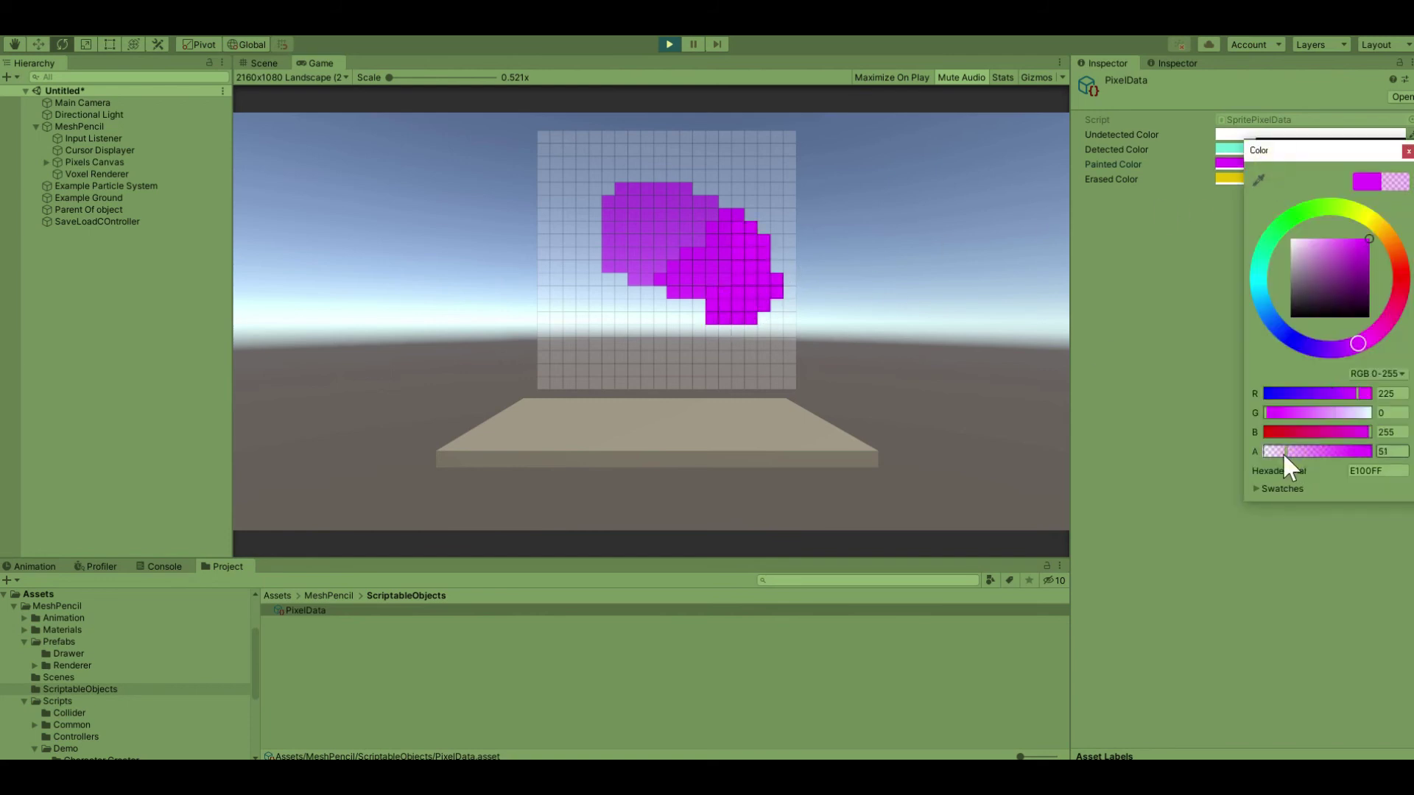
mouse_move(613, 213)
left_mouse_down()
mouse_move(575, 243)
mouse_move(608, 259)
left_mouse_up()
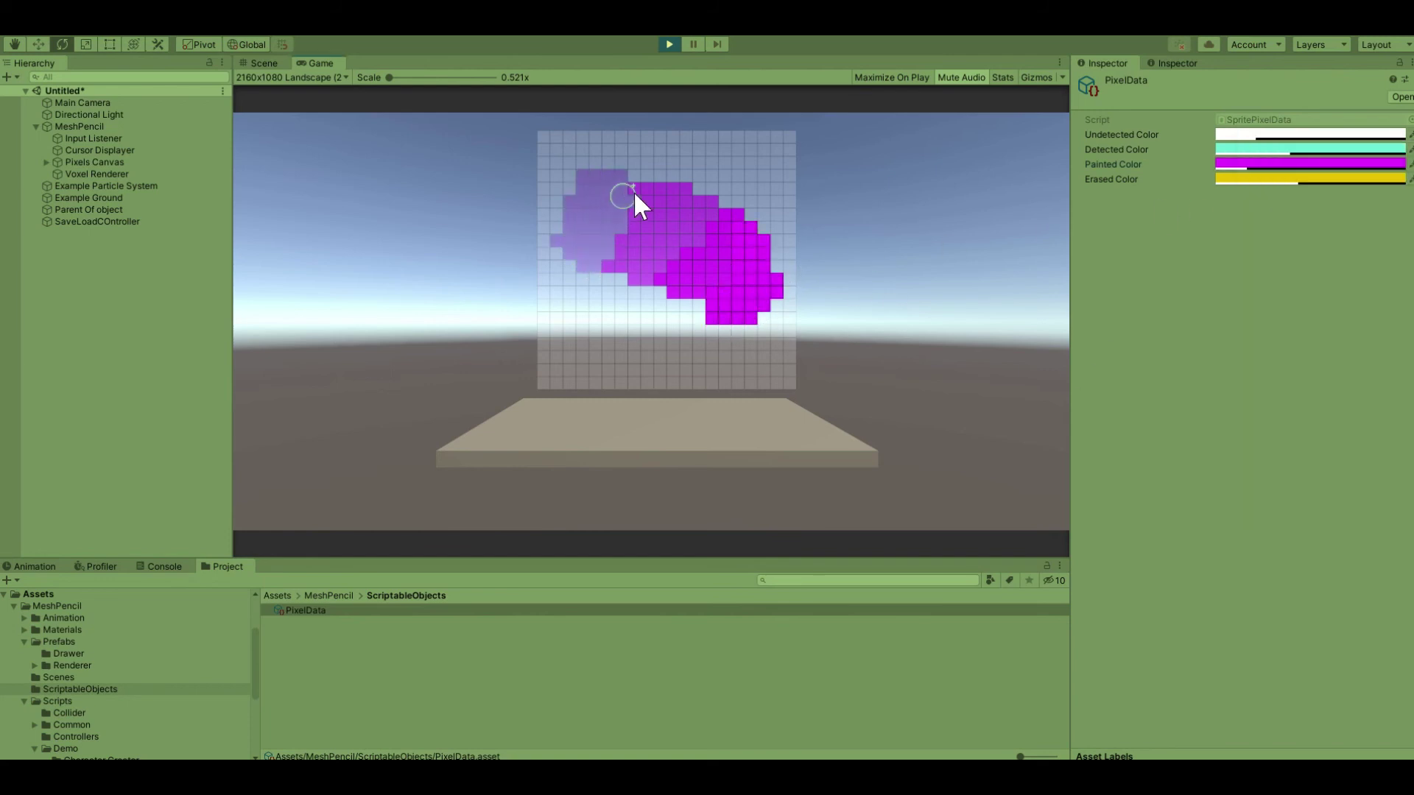
Raise the Painted Color's alpha and erase the painted pixels from the canvas.
left_click(1276, 164)
left_click(1327, 457)
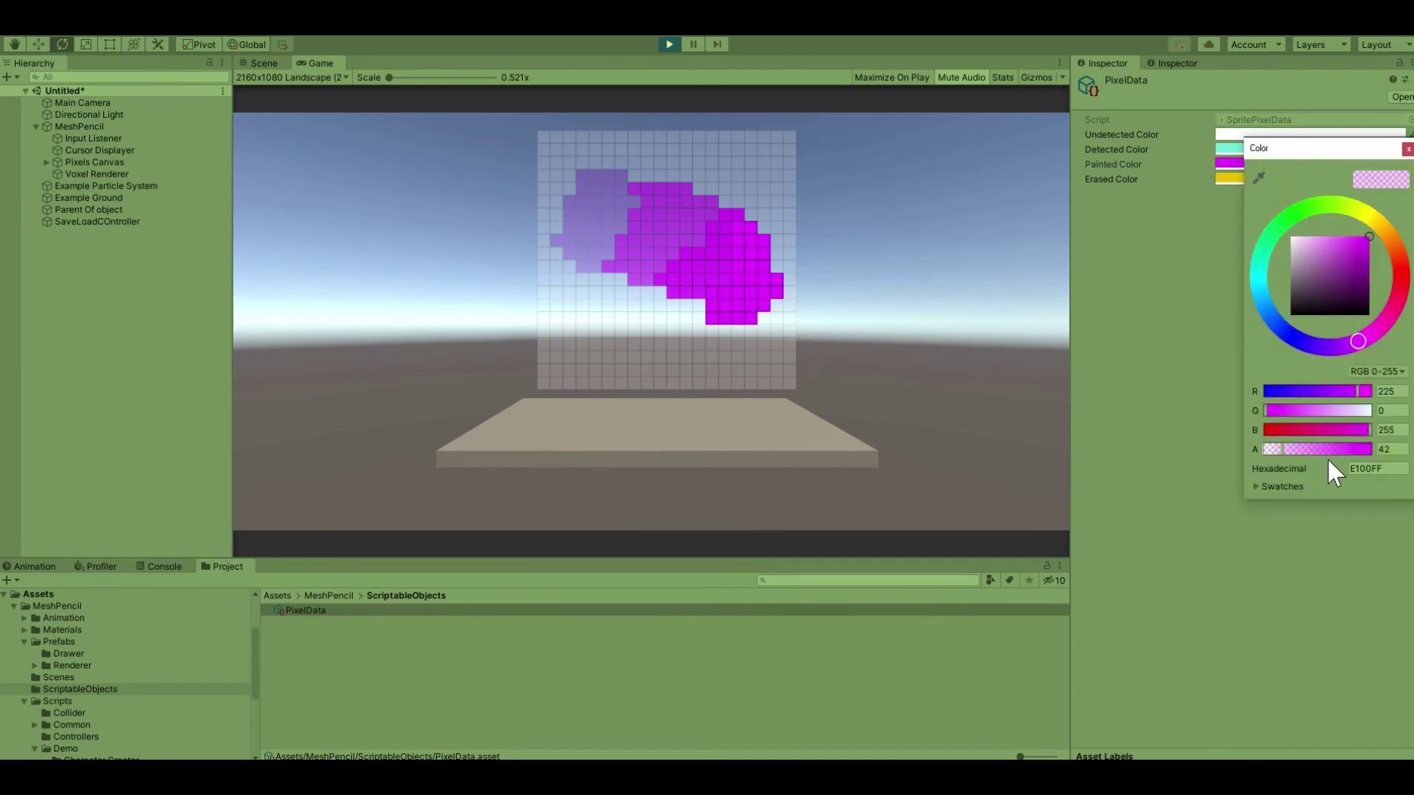
left_click(1089, 291)
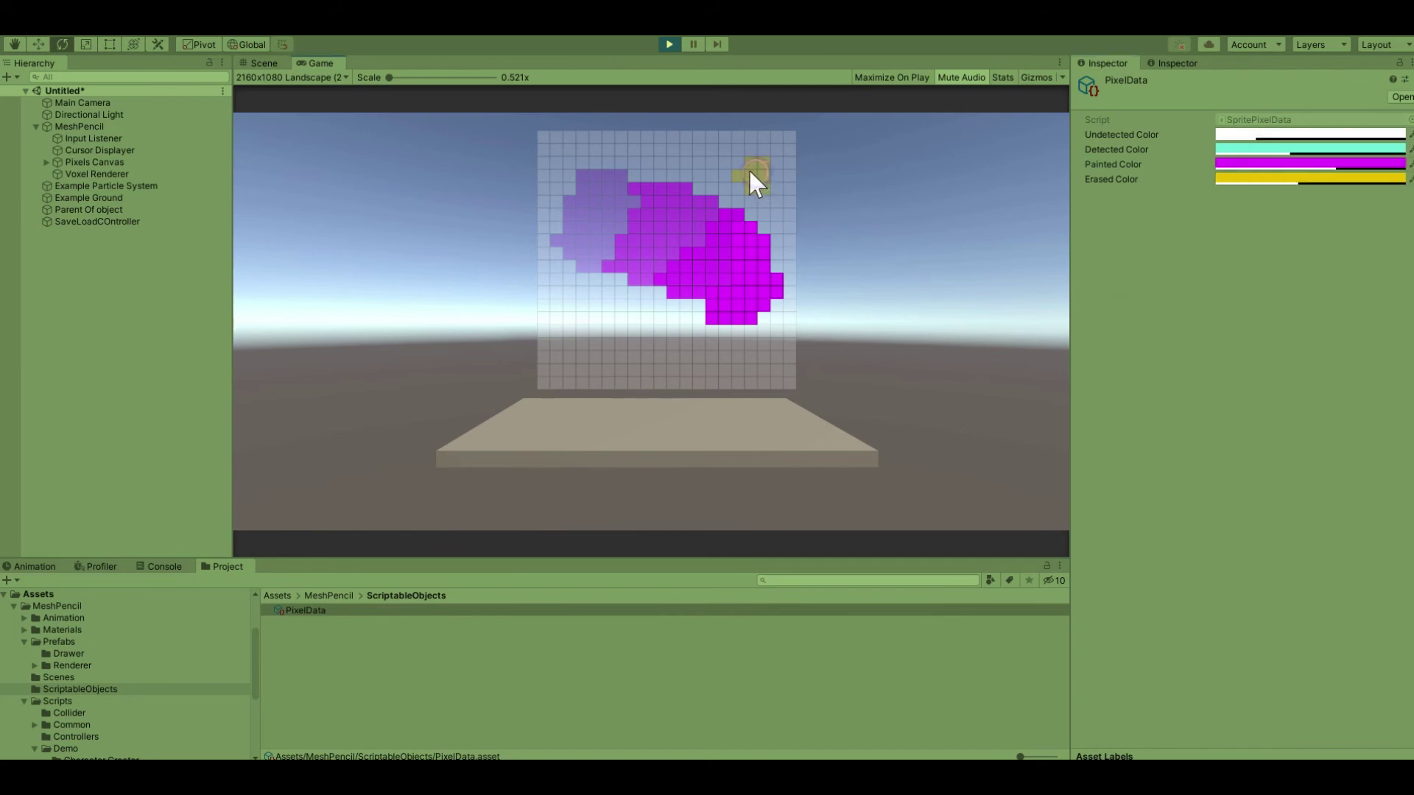
mouse_move(577, 246)
left_mouse_down()
mouse_move(681, 302)
mouse_move(739, 226)
mouse_move(567, 265)
mouse_move(735, 259)
left_mouse_up()
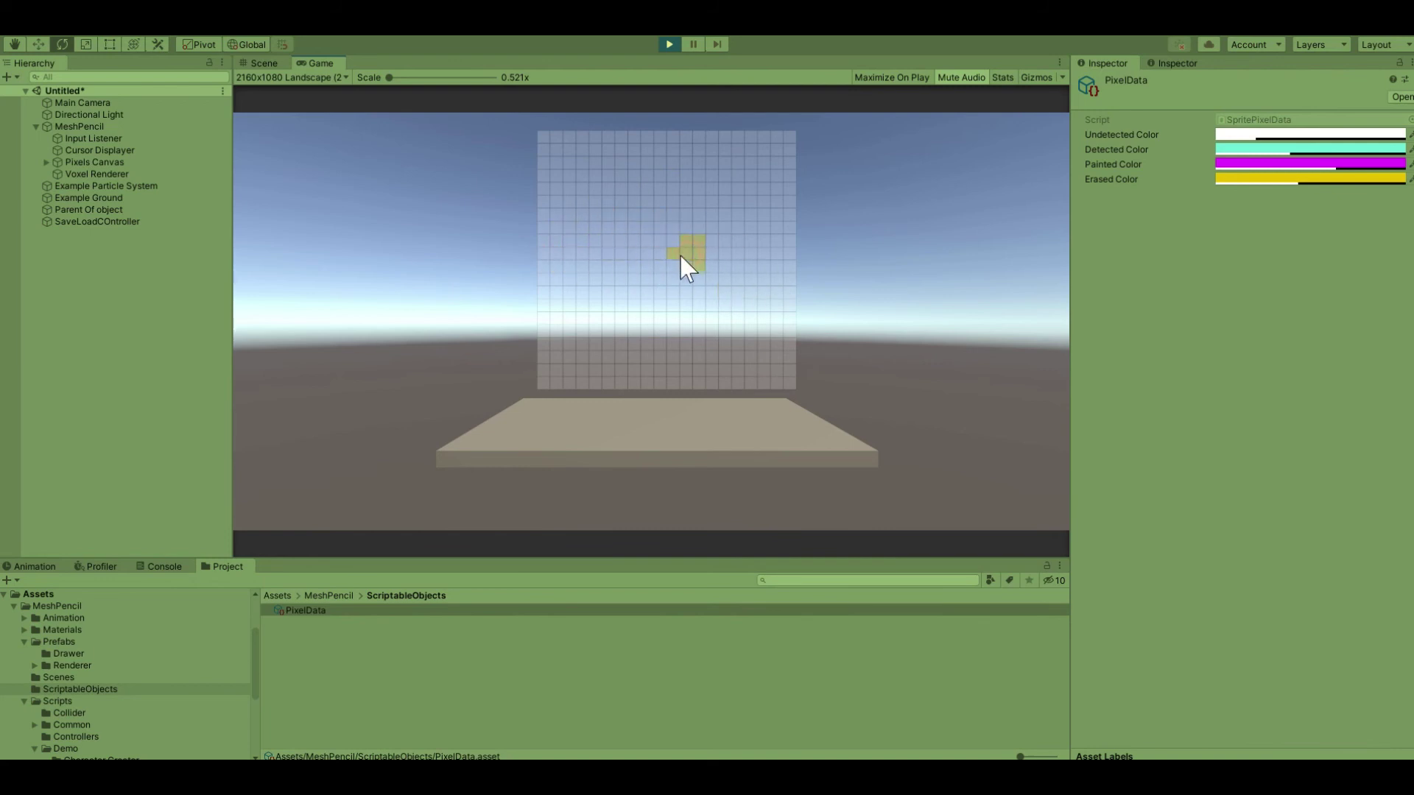
Change the Erased Color to red E70300 and try erasing on the canvas.
left_click(1256, 179)
left_click_drag(1397, 326, 1400, 298)
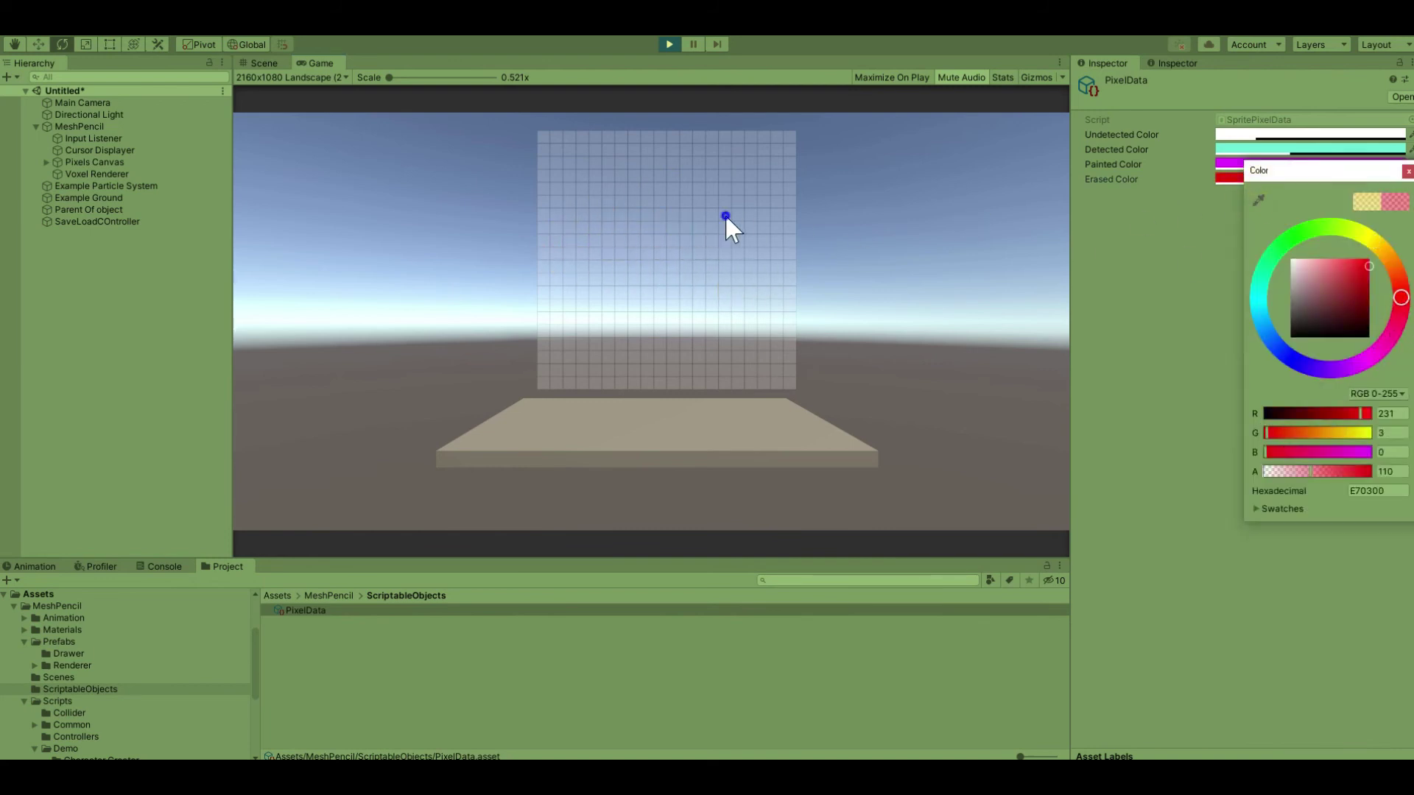
left_click(713, 241)
Change the Erased Color to white, try it on the canvas and exit play mode.
mouse_move(1311, 134)
left_mouse_down()
mouse_move(1366, 206)
mouse_move(1326, 179)
left_mouse_up()
left_click(700, 214)
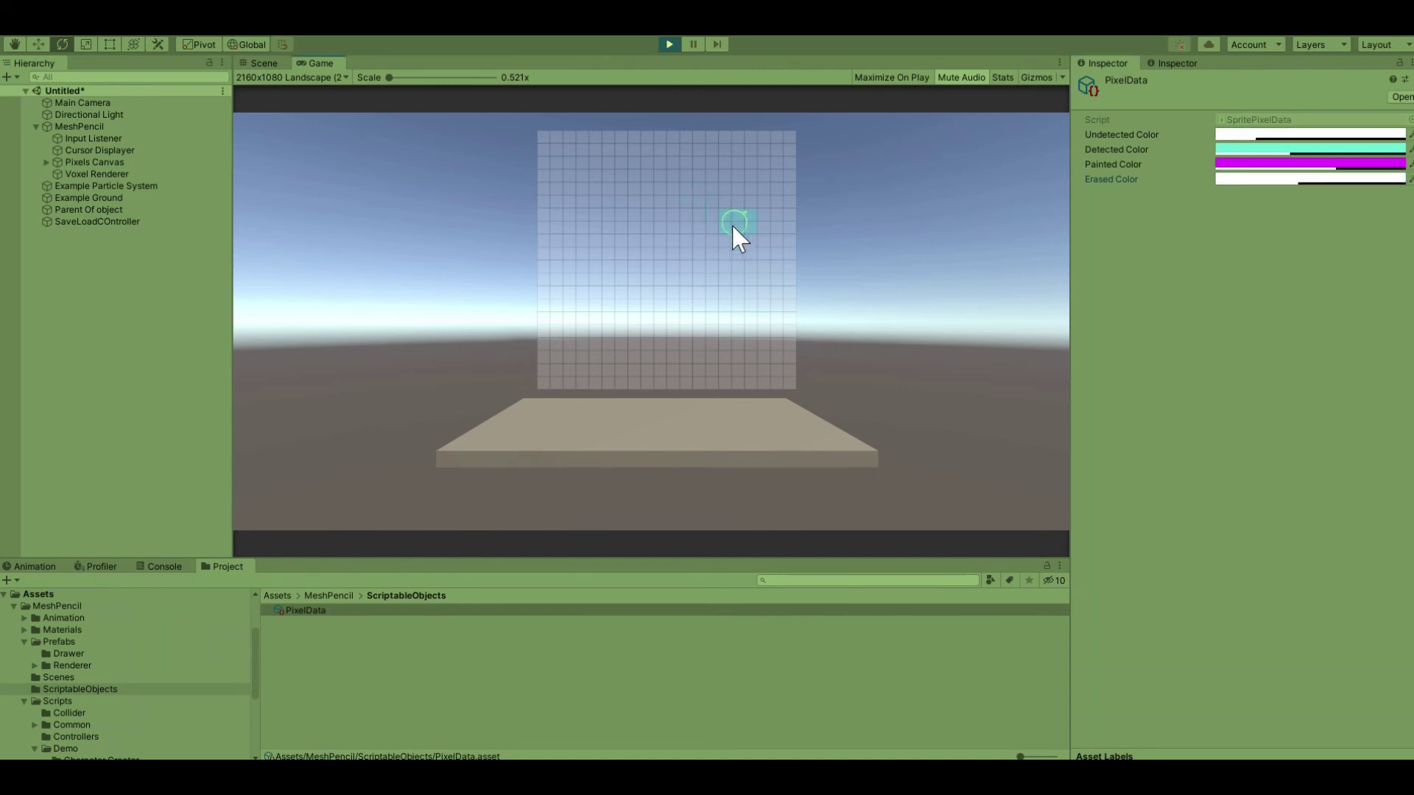
left_click(667, 44)
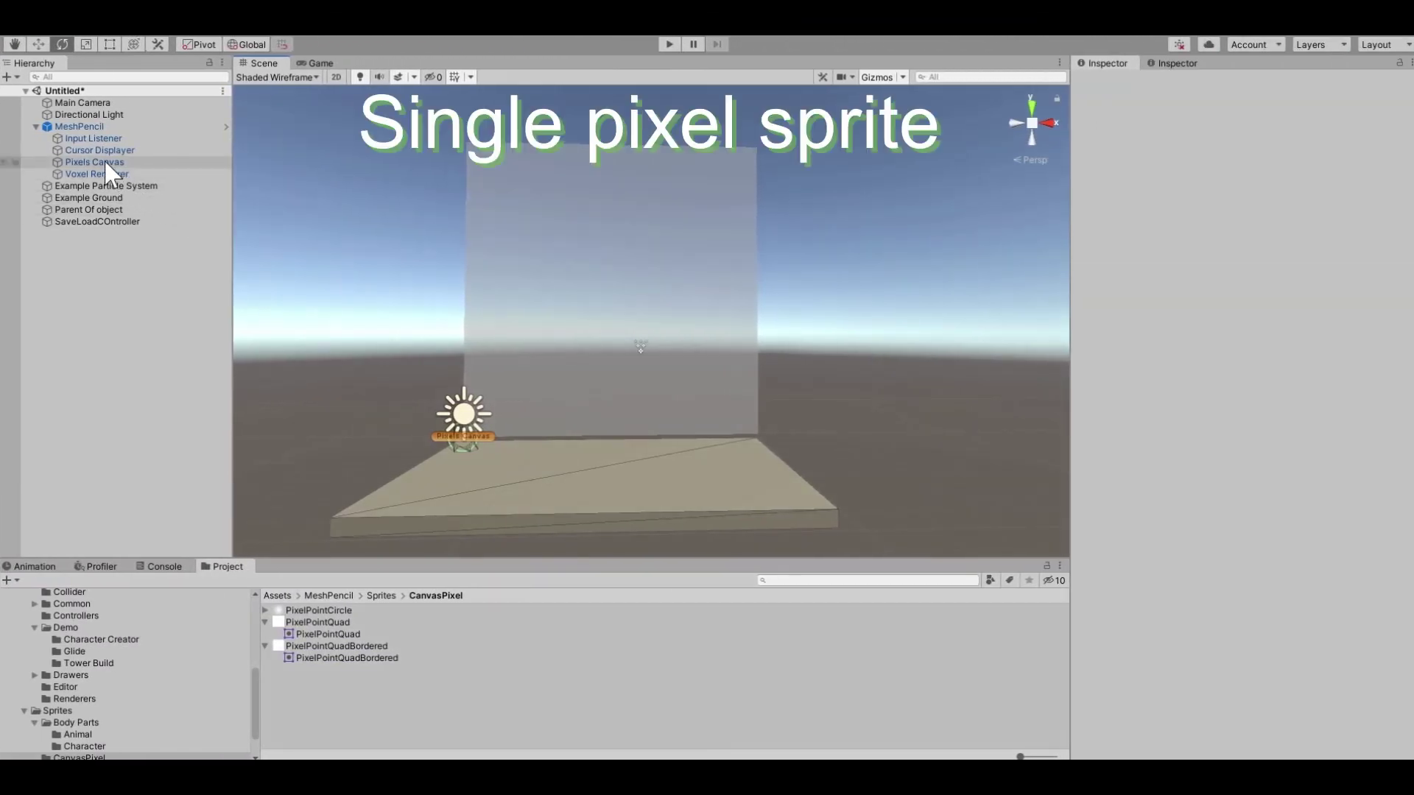
Select the Pixels Canvas object and open its SpritePixel point prefab for editing.
left_click(118, 162)
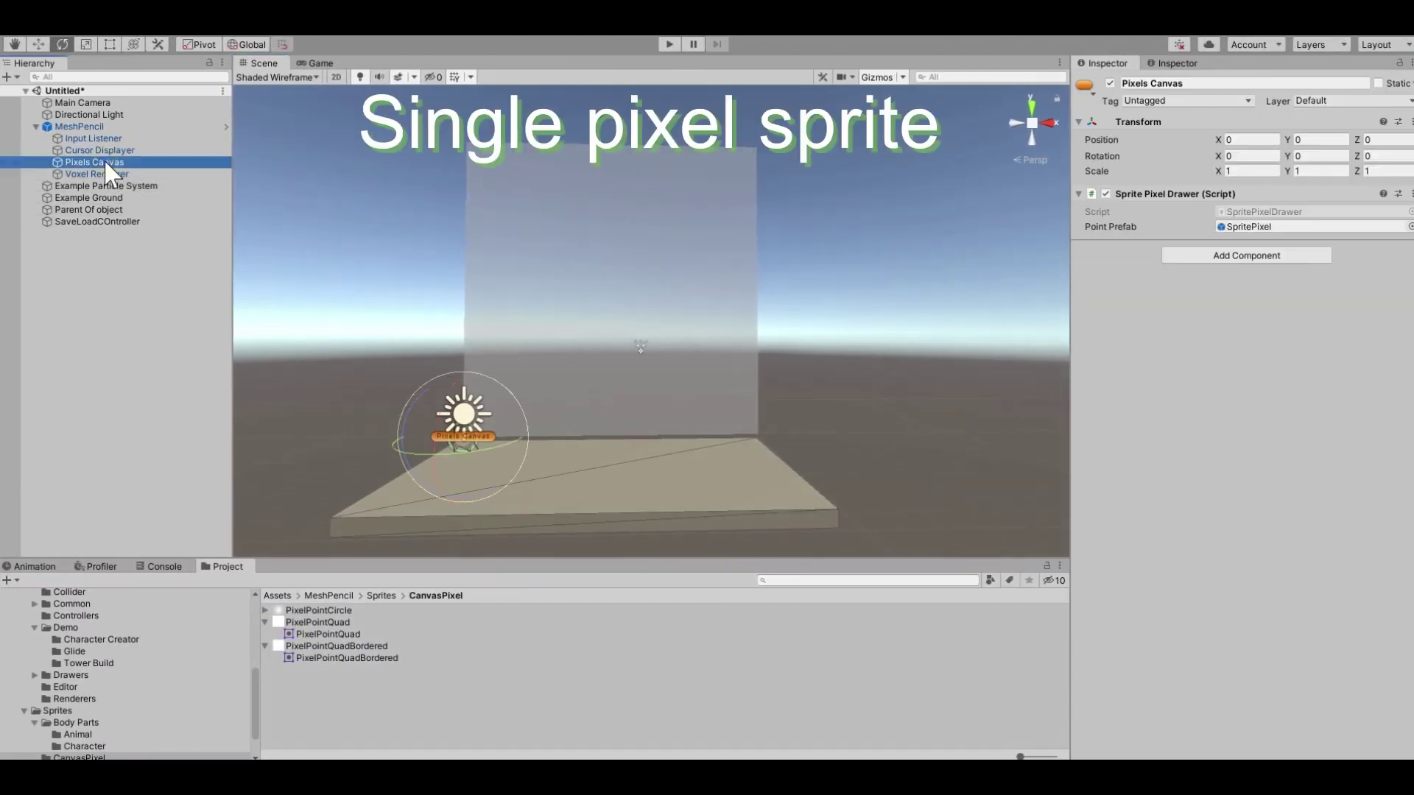
left_click(1254, 228)
double_click(298, 612)
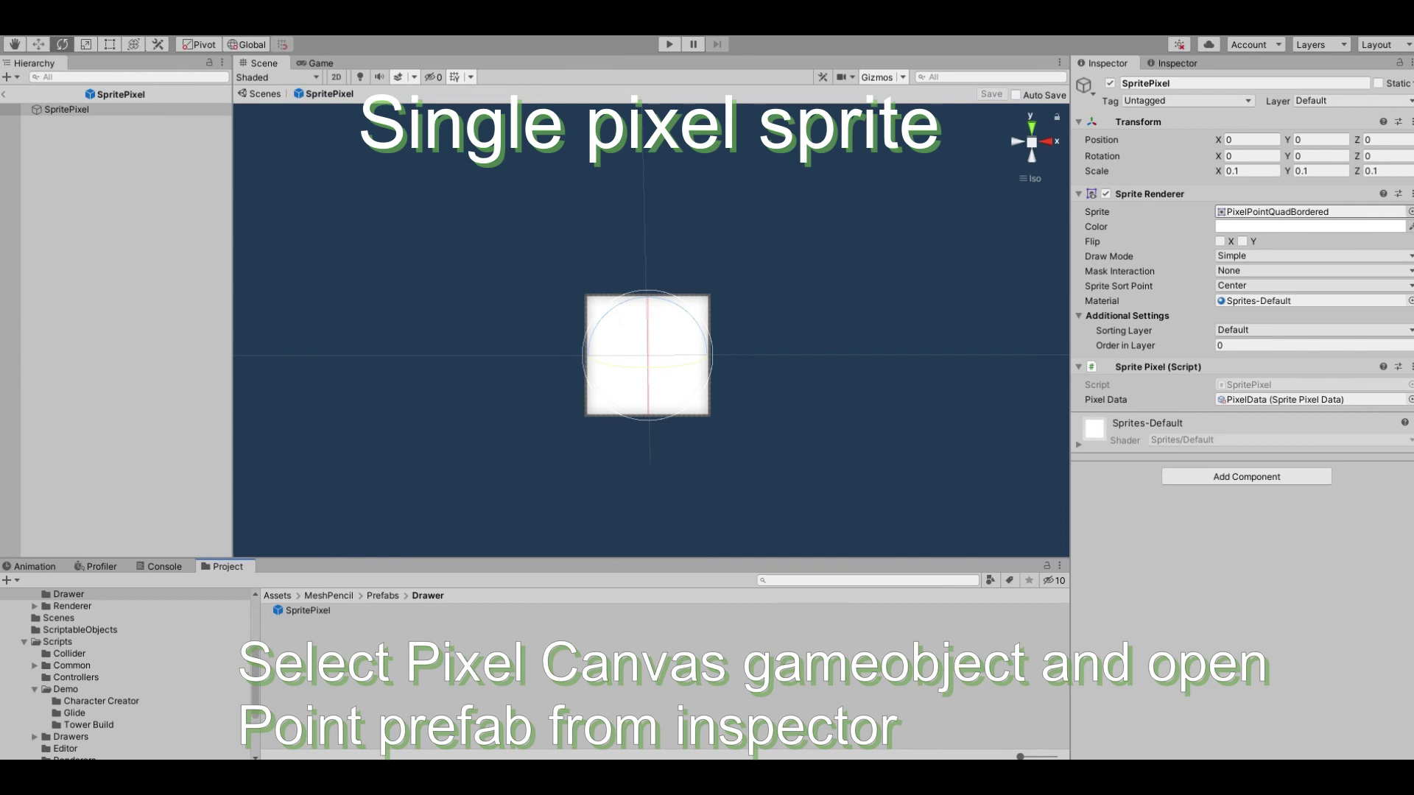
Set the SpritePixel prefab's sprite to PixelPointCircle and save the prefab.
left_click(1409, 211)
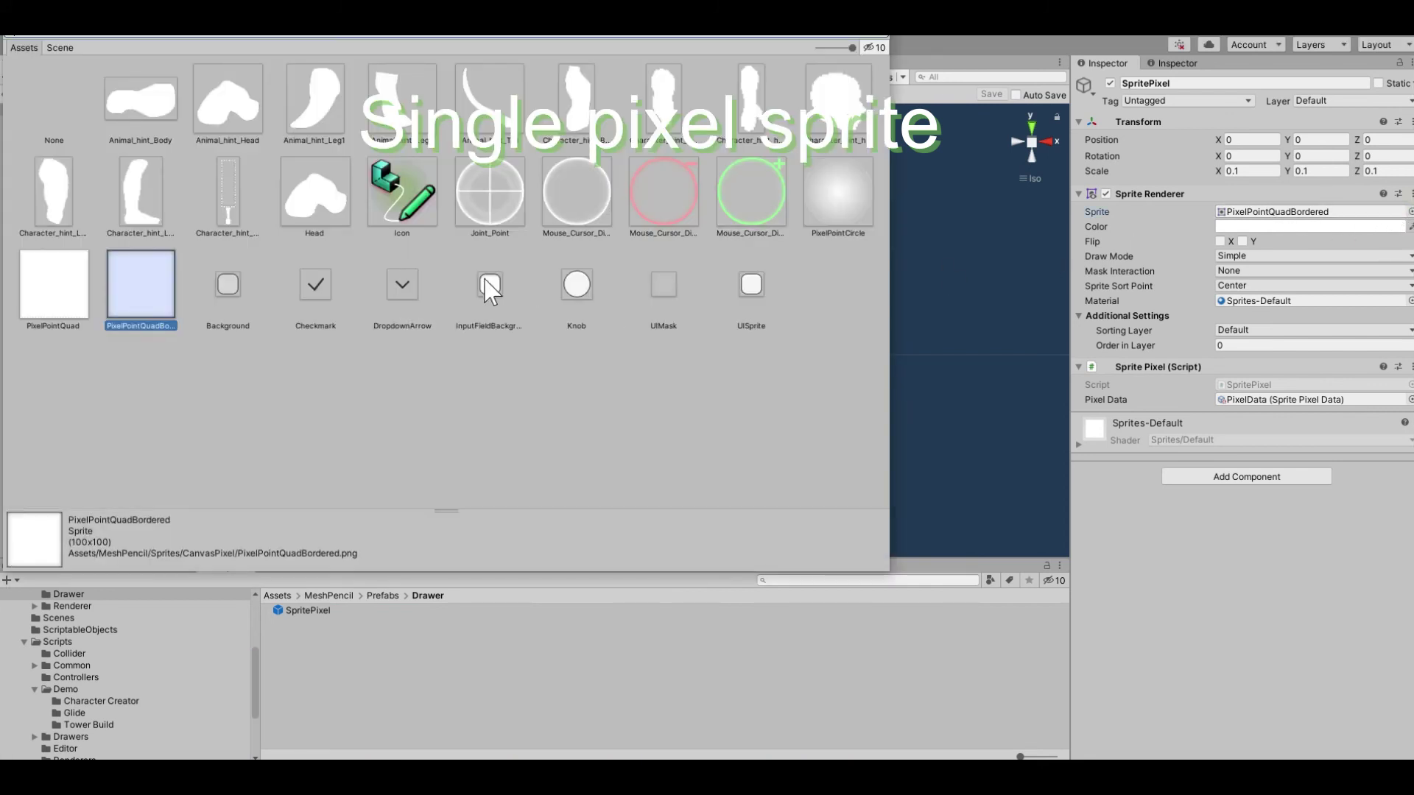
left_click(68, 298)
left_click(124, 274)
double_click(838, 201)
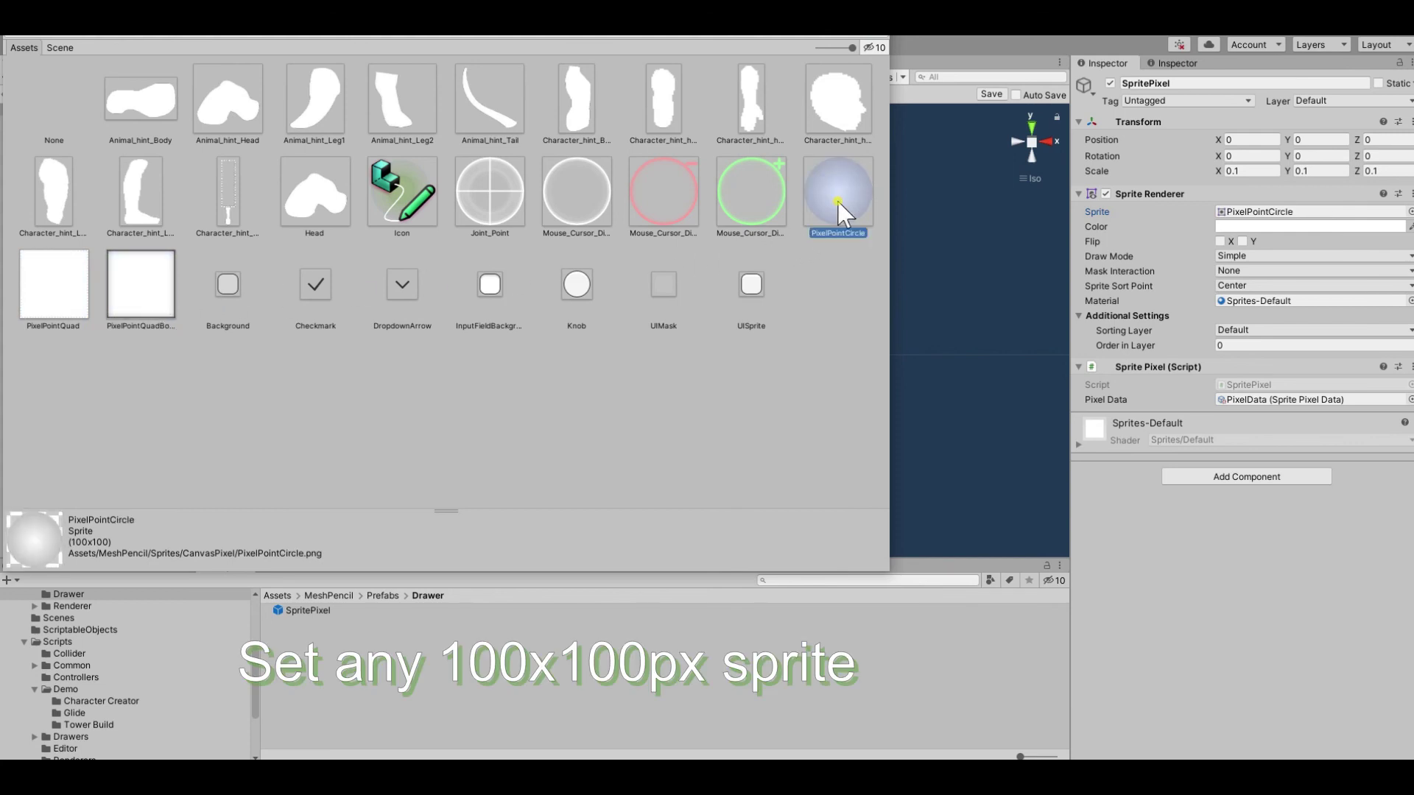
left_click(989, 93)
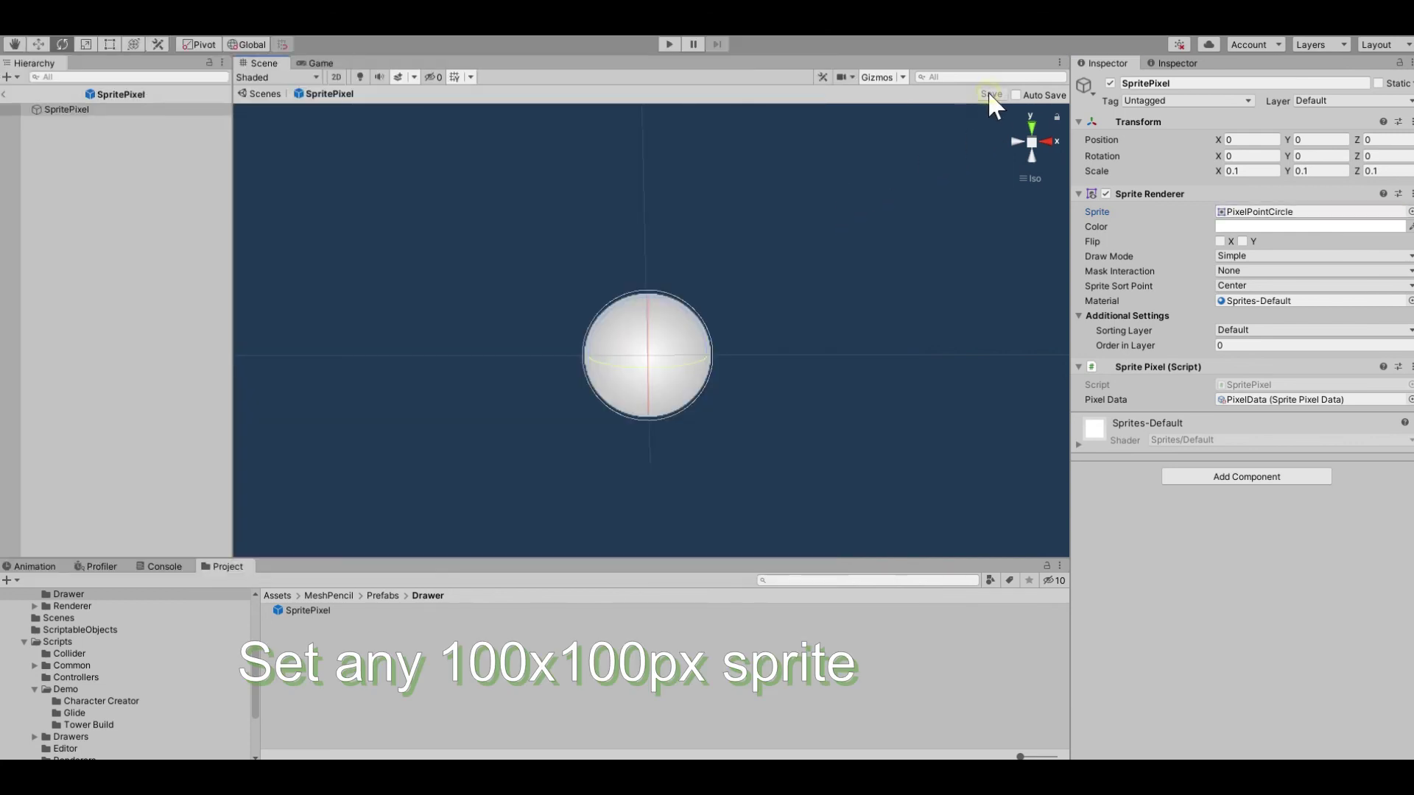
Enter play mode, draw a test shape on the circle-pixel canvas to generate its mesh, and exit play mode.
left_click(668, 44)
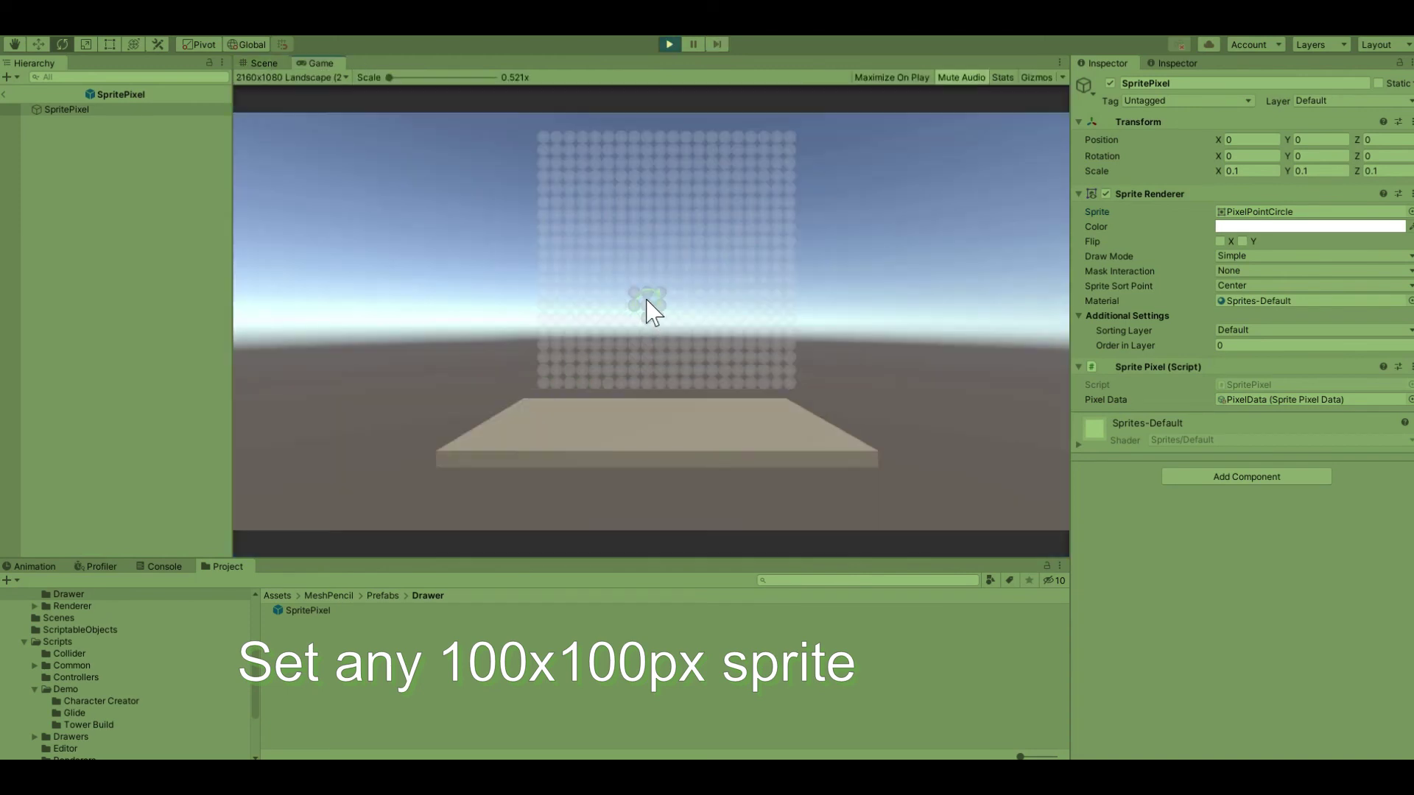
mouse_move(597, 316)
left_mouse_down()
mouse_move(622, 298)
mouse_move(630, 368)
left_mouse_up()
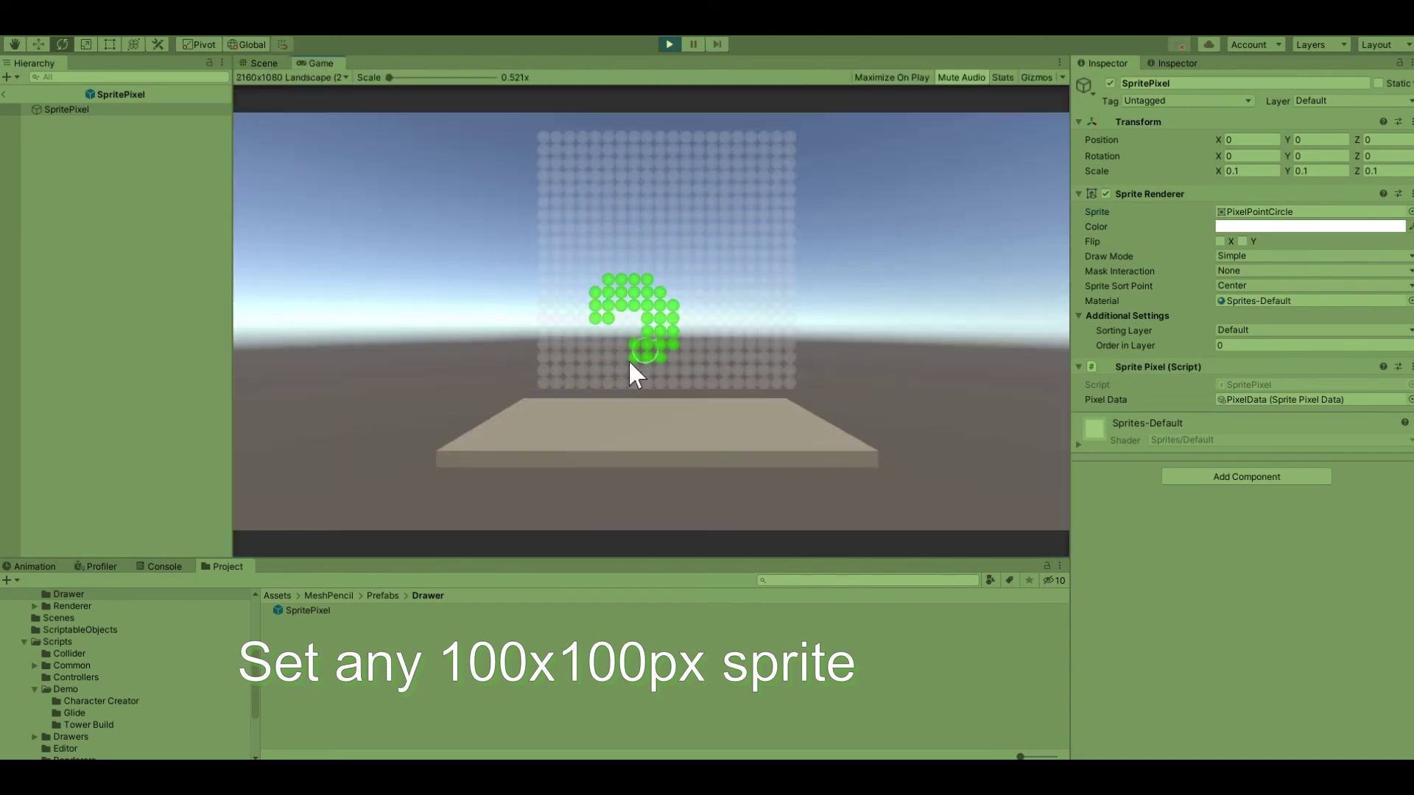
left_click_drag(568, 255, 715, 247)
left_click_drag(781, 167, 907, 237)
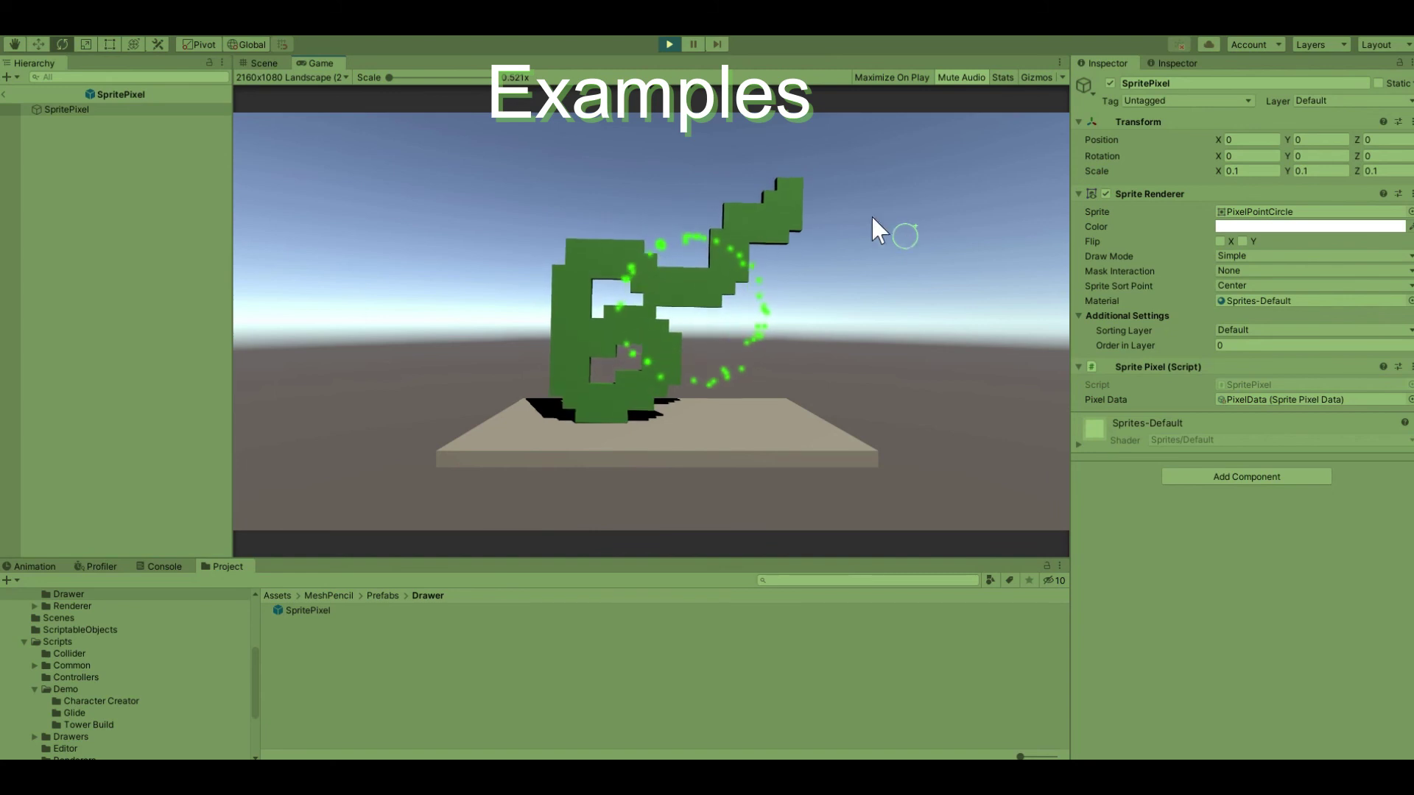
left_click(665, 44)
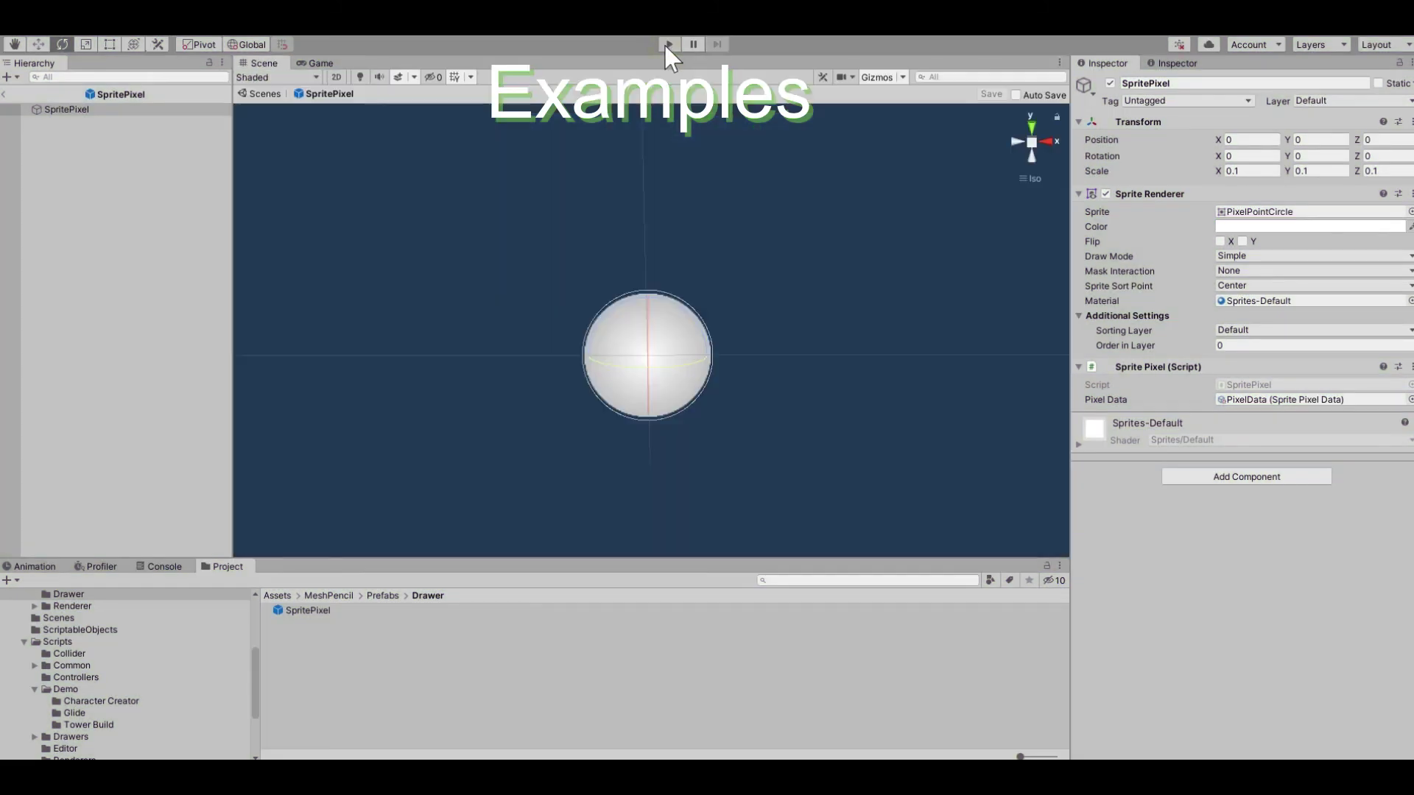
Set the SpritePixel prefab's sprite to PixelPointQuad and save the prefab.
left_click(1409, 211)
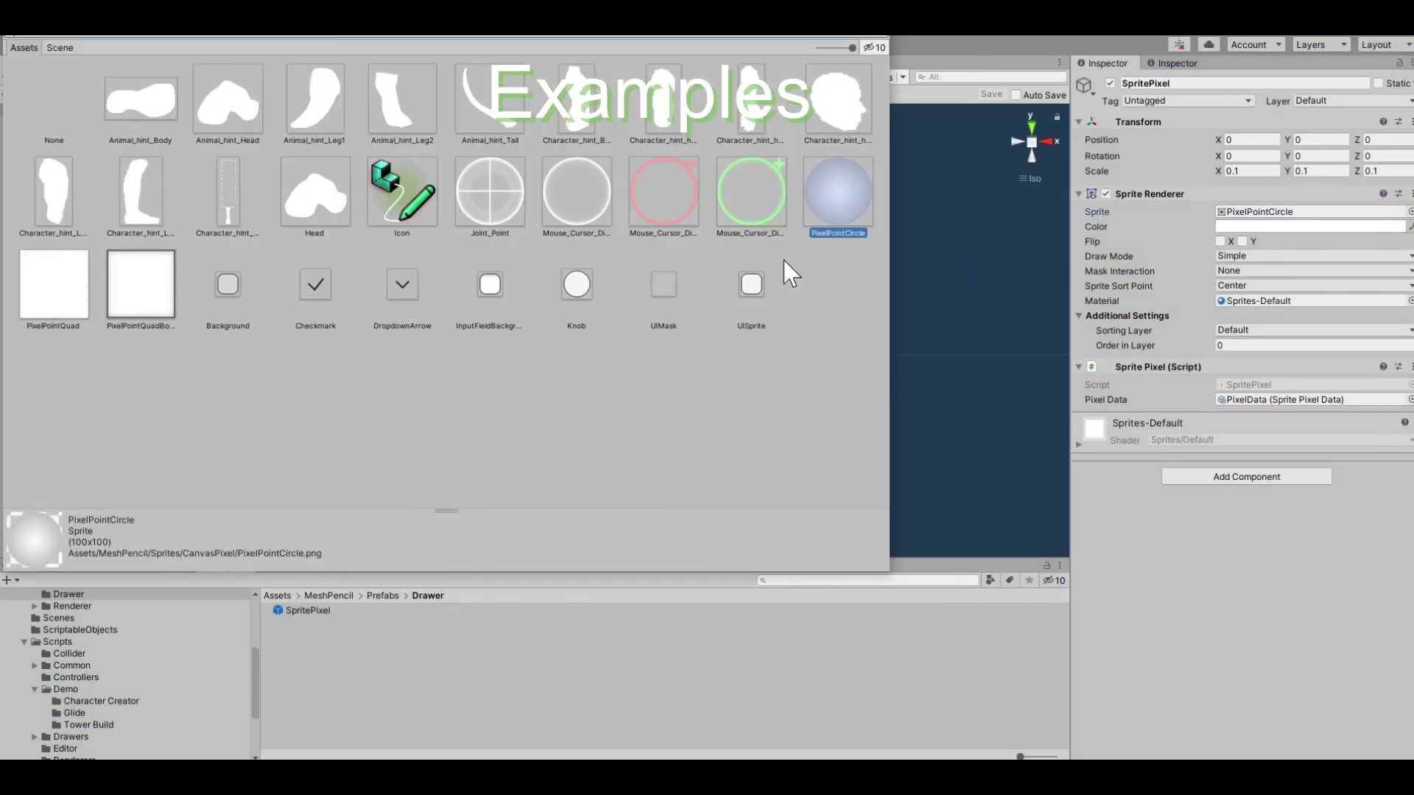
left_click(59, 308)
double_click(61, 309)
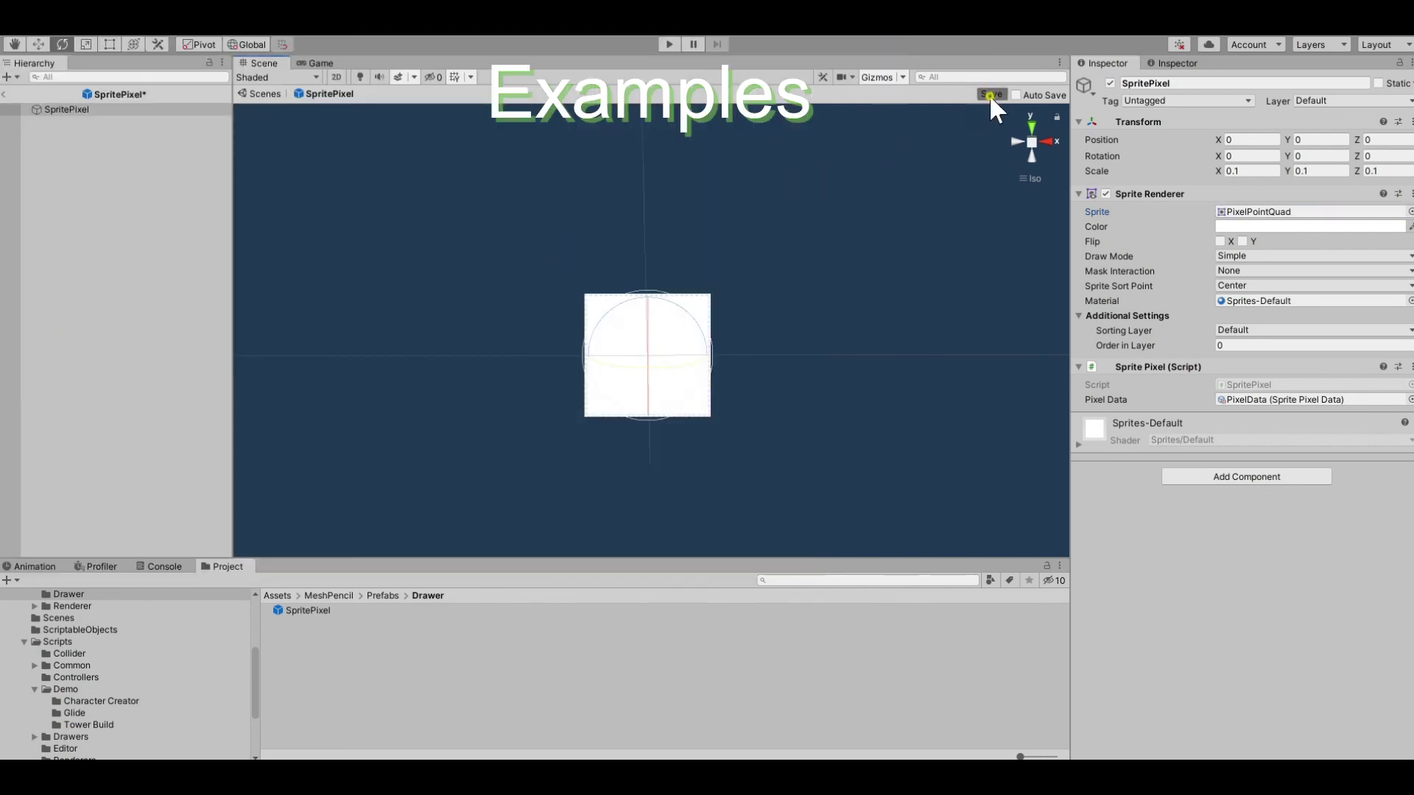
Enter play mode, draw an S-like test shape on the plain square-pixel canvas to generate its mesh, and exit play mode.
left_click(667, 45)
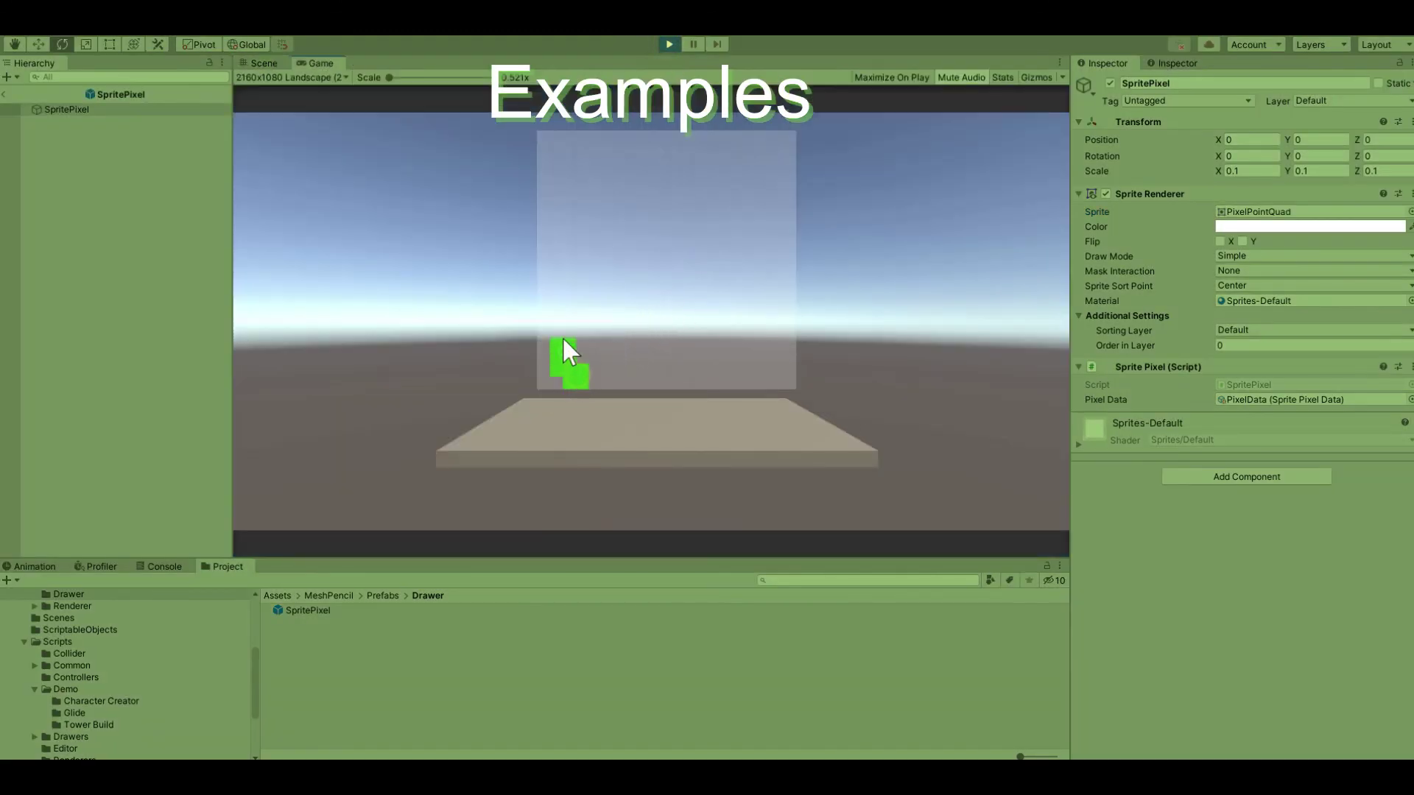
mouse_move(562, 340)
left_mouse_down()
mouse_move(684, 319)
mouse_move(637, 236)
left_mouse_up()
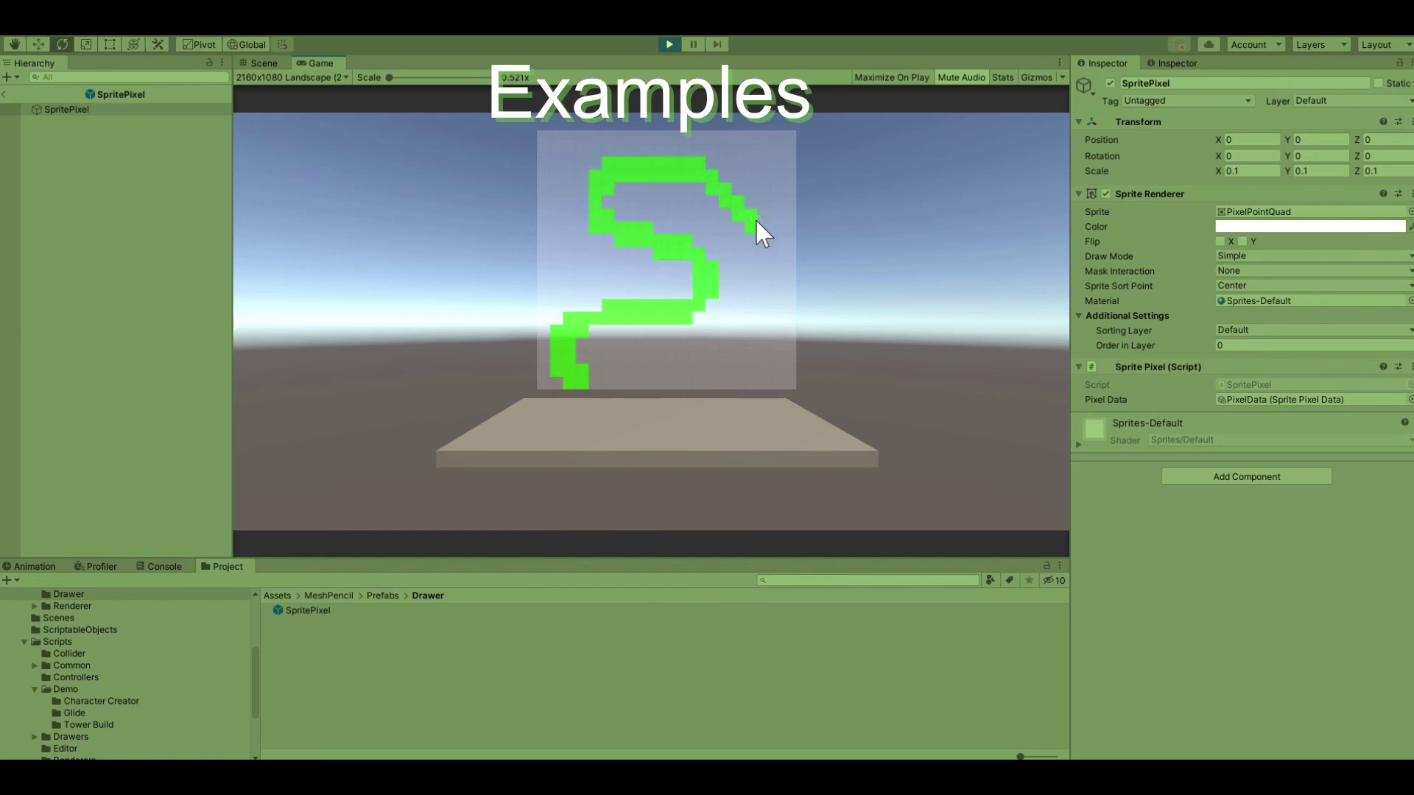
left_click_drag(755, 219, 755, 219)
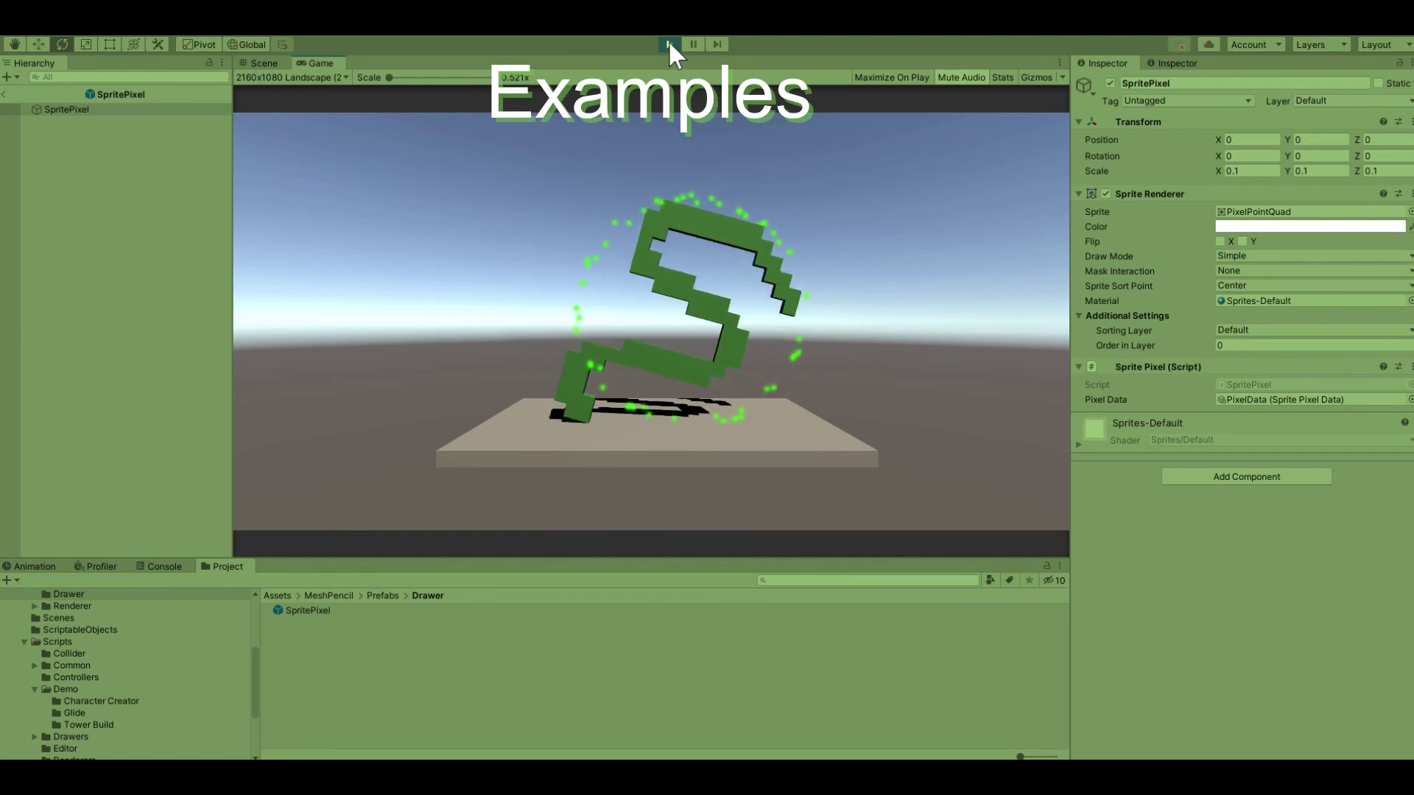
left_click(668, 44)
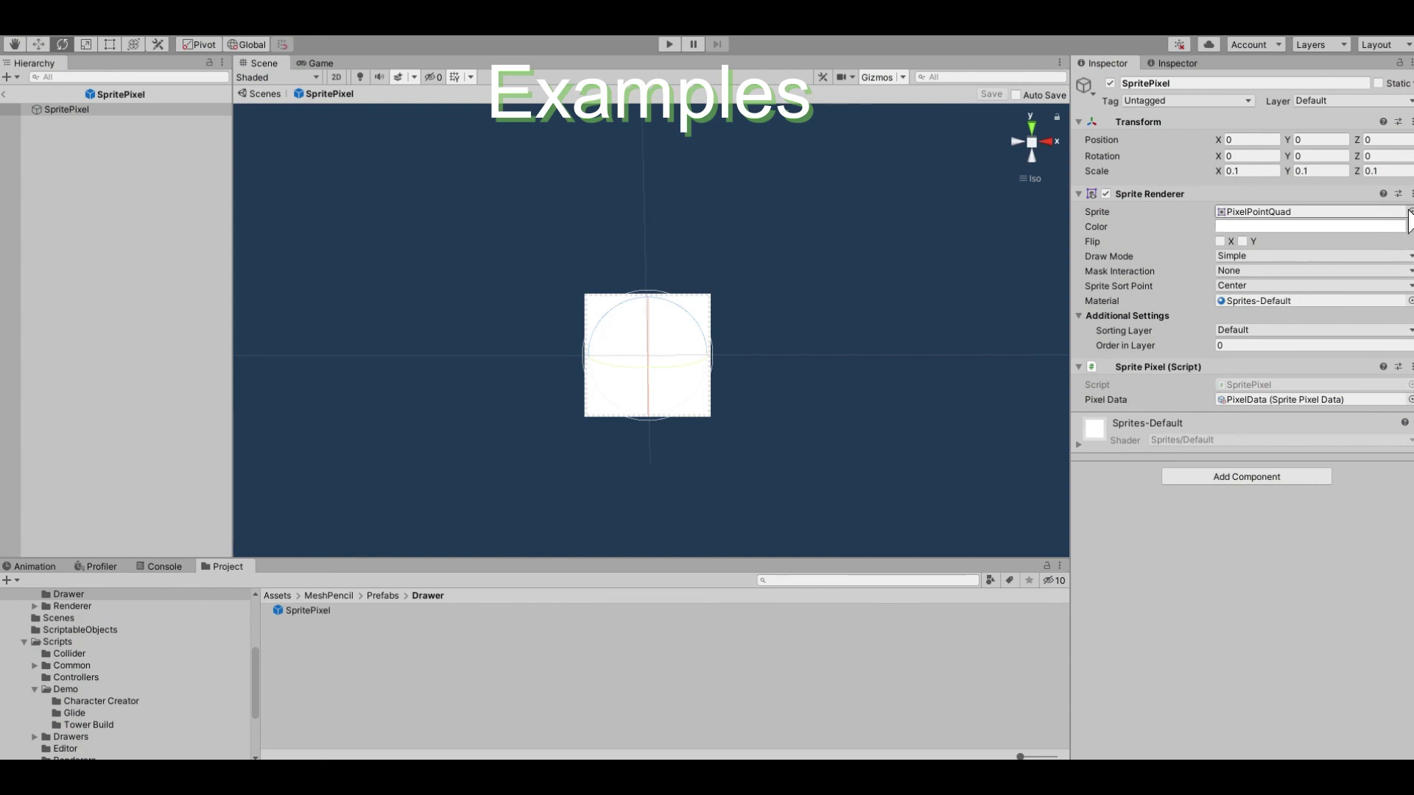
Set the SpritePixel prefab's sprite to PixelPointQuadBordered and save the prefab.
left_click(1408, 213)
double_click(164, 296)
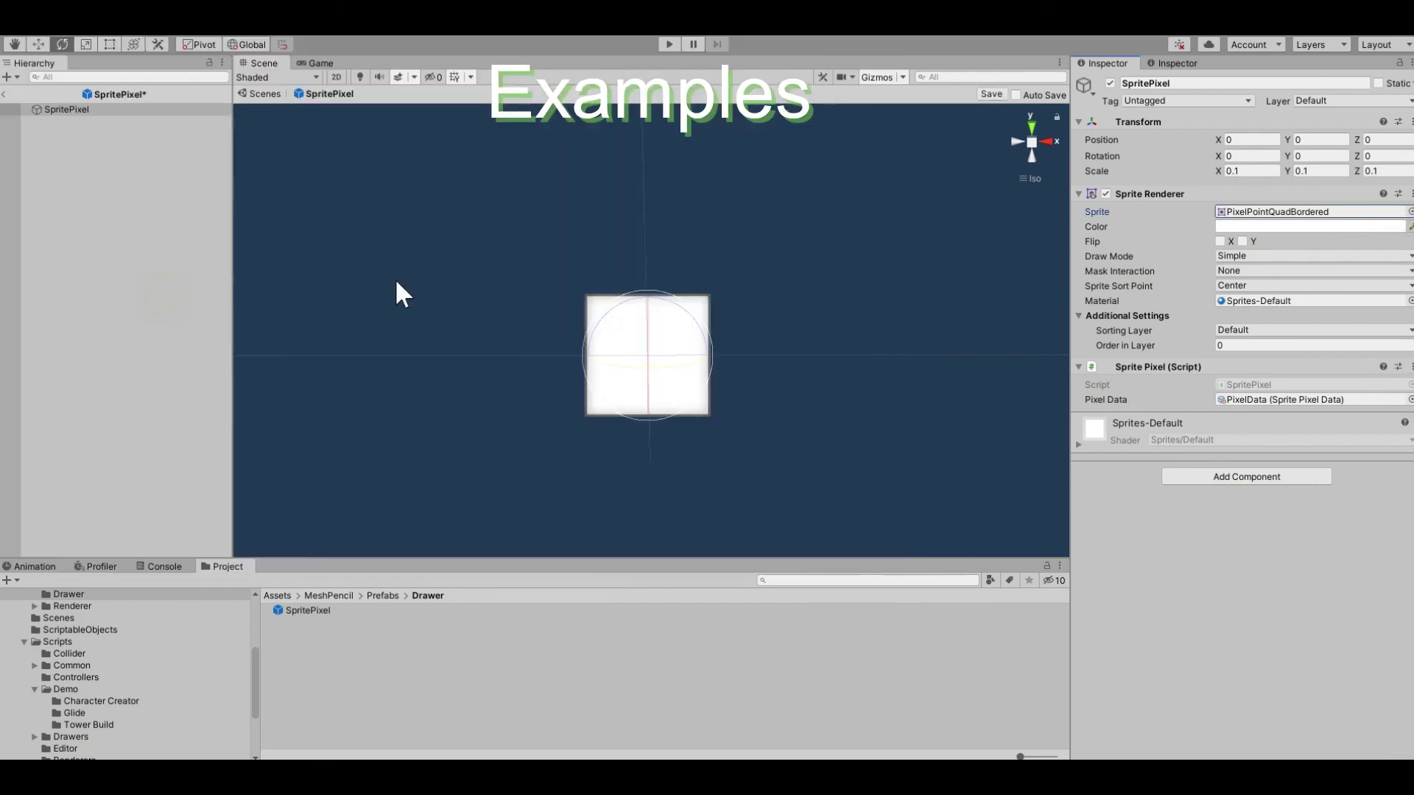
left_click(996, 94)
Enter play mode, draw a curved test shape on the bordered-pixel canvas to generate its mesh, and exit play mode.
left_click(668, 44)
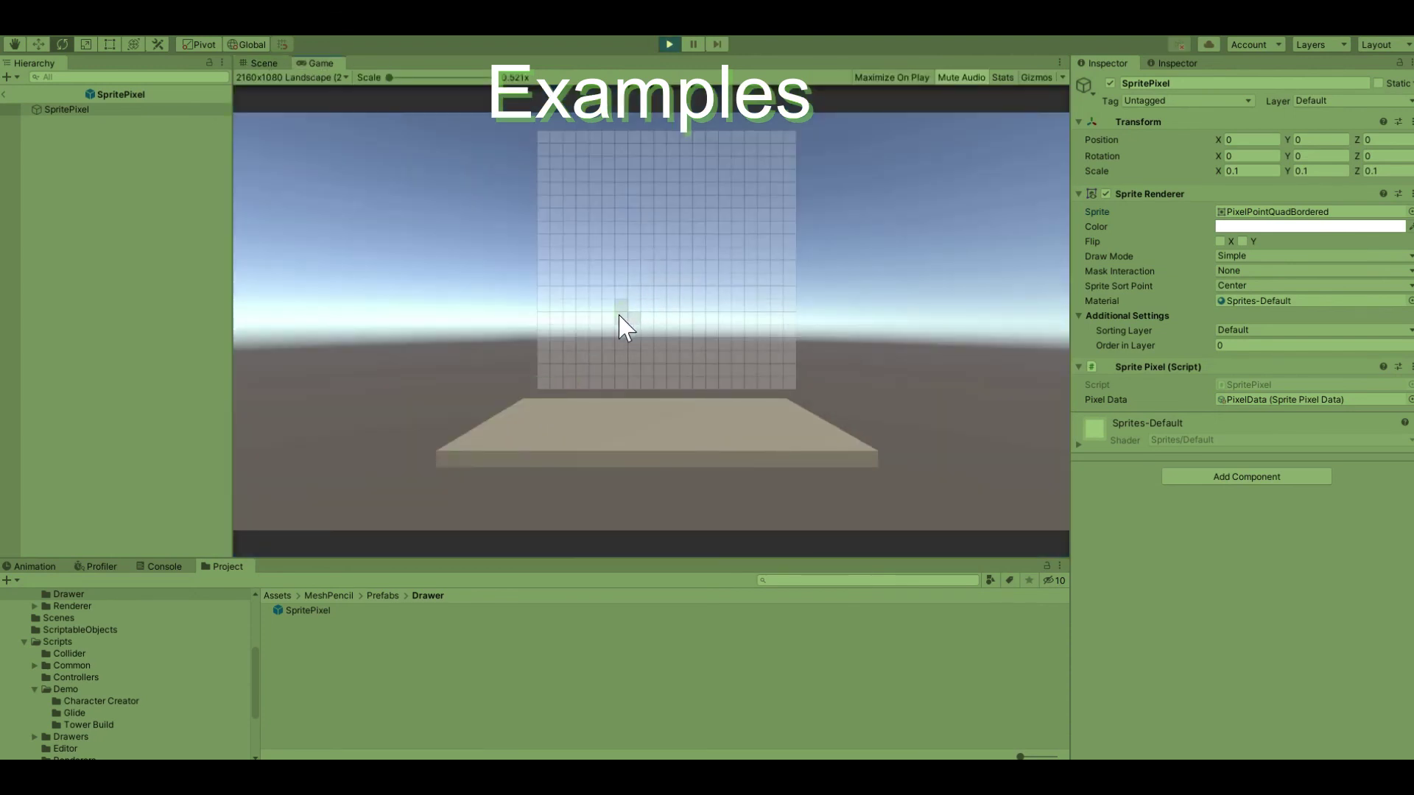
mouse_move(553, 353)
left_mouse_down()
mouse_move(742, 223)
mouse_move(681, 254)
left_mouse_up()
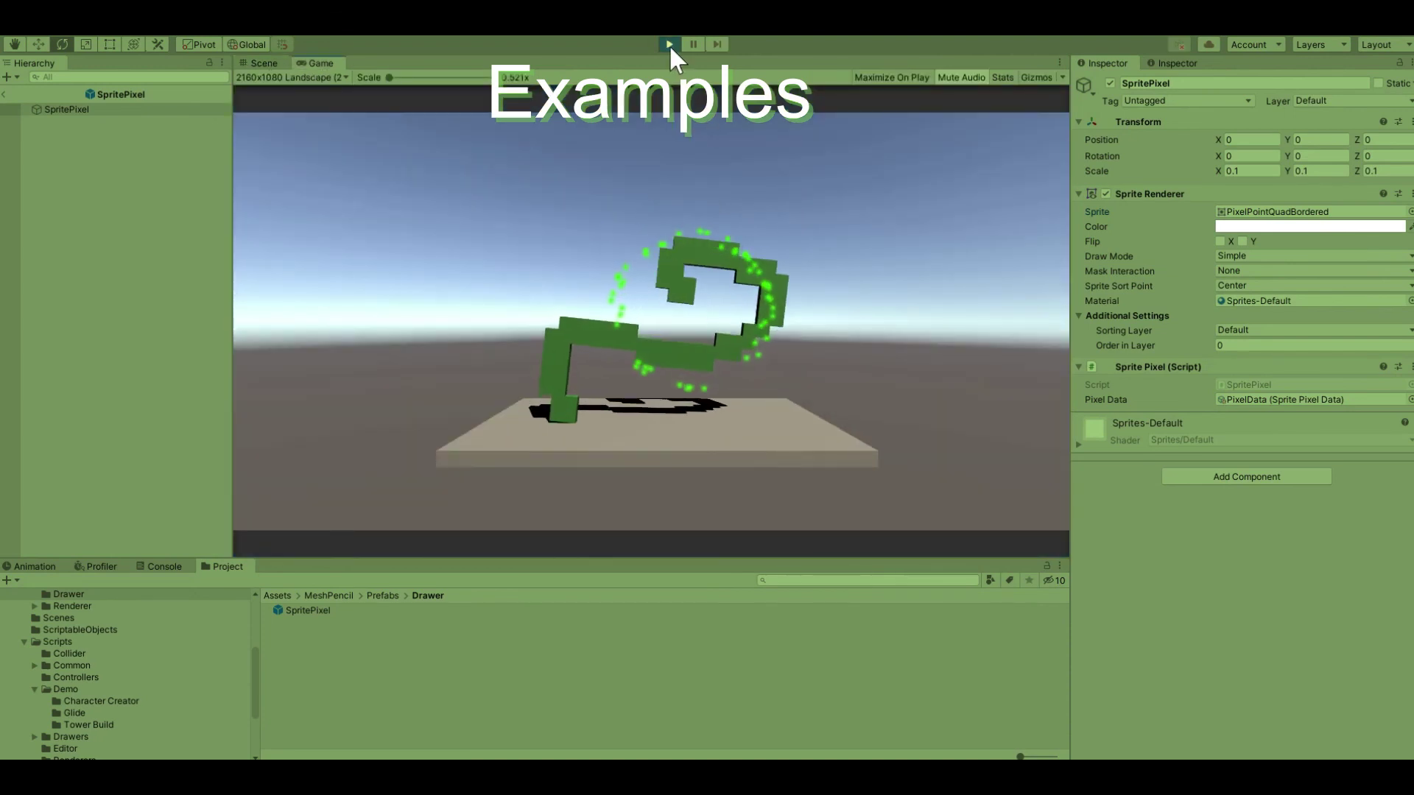
left_click(669, 44)
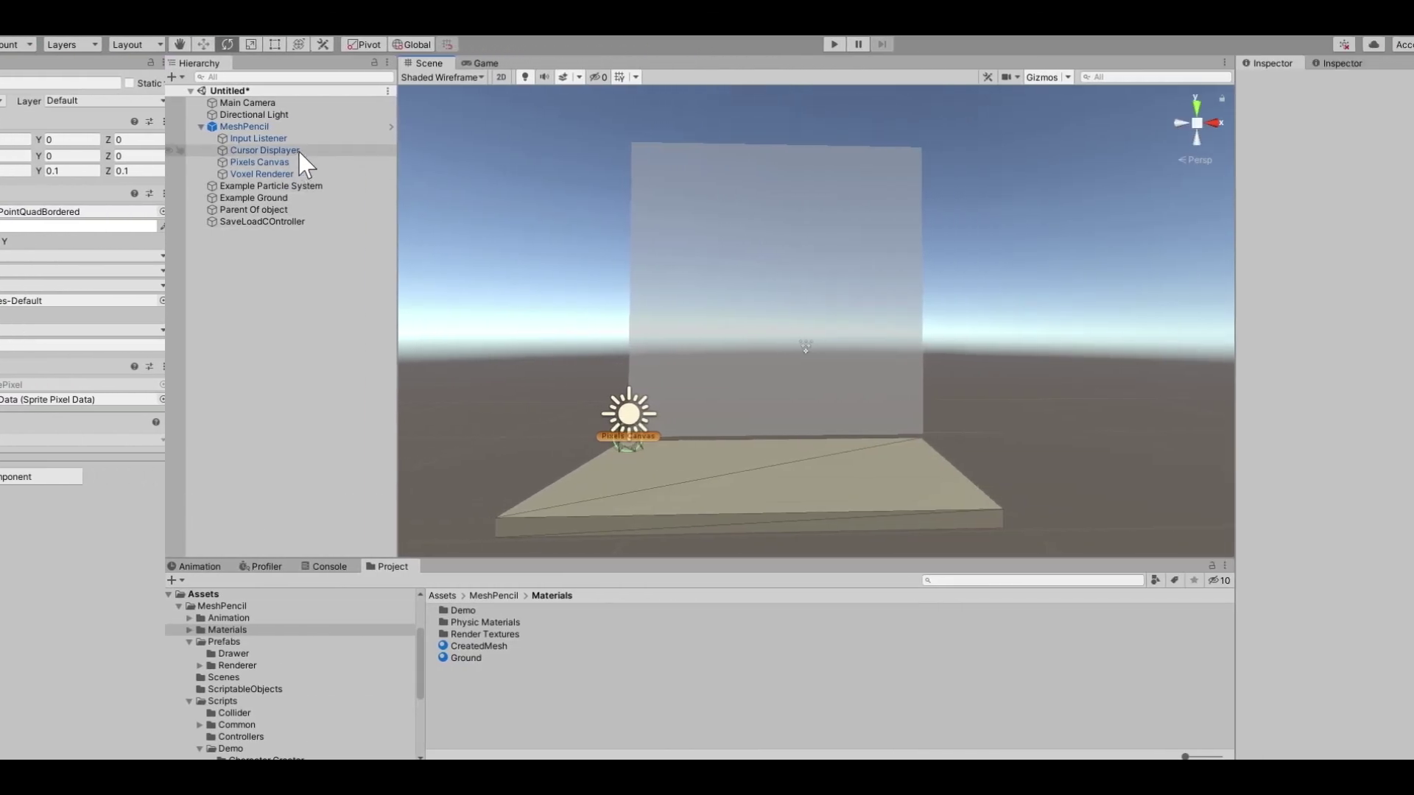
Select the Cursor Displayer object and locate the sprite assets assigned as its Paint Cursor Sprite and Erase Cursor Sprite.
left_click(298, 152)
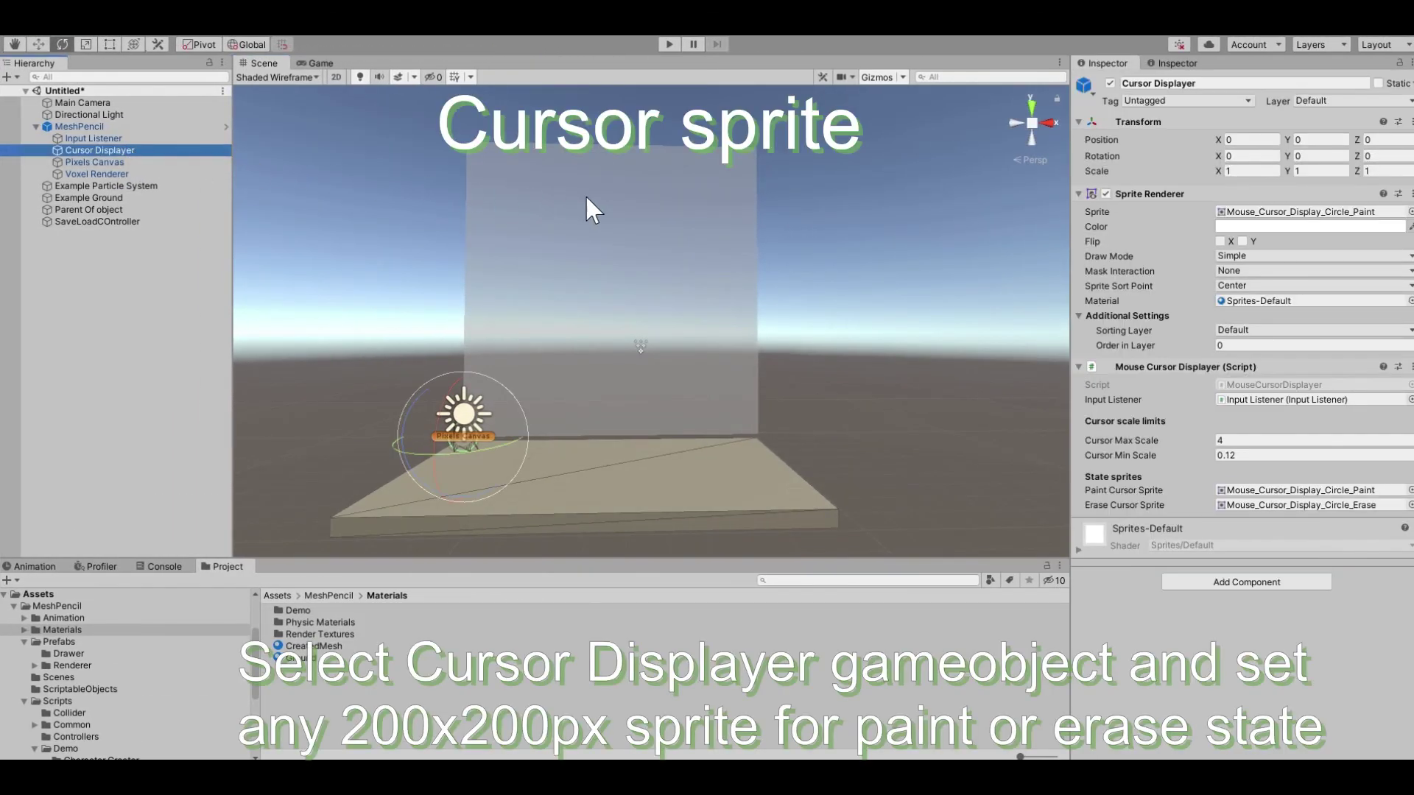
left_click(1079, 193)
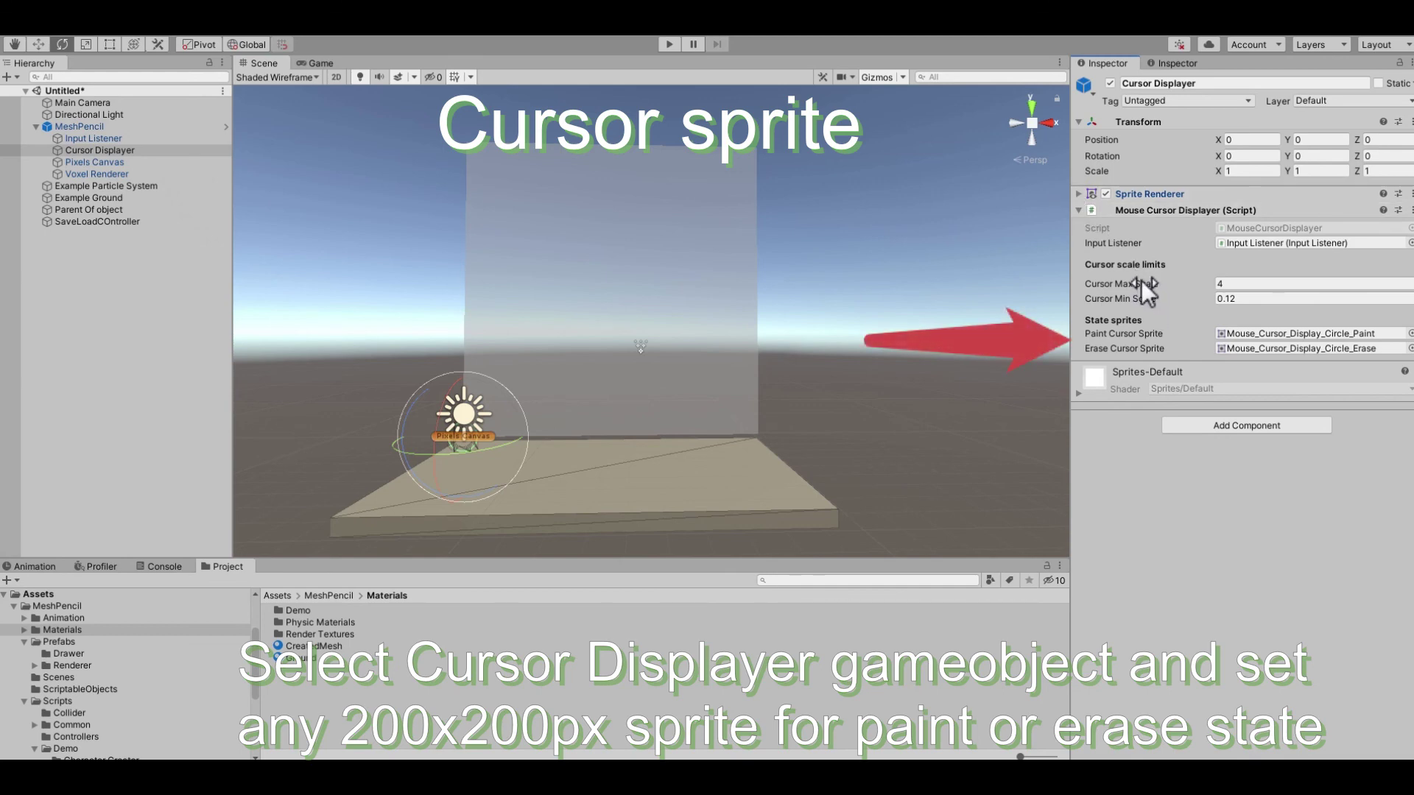
left_click(1257, 334)
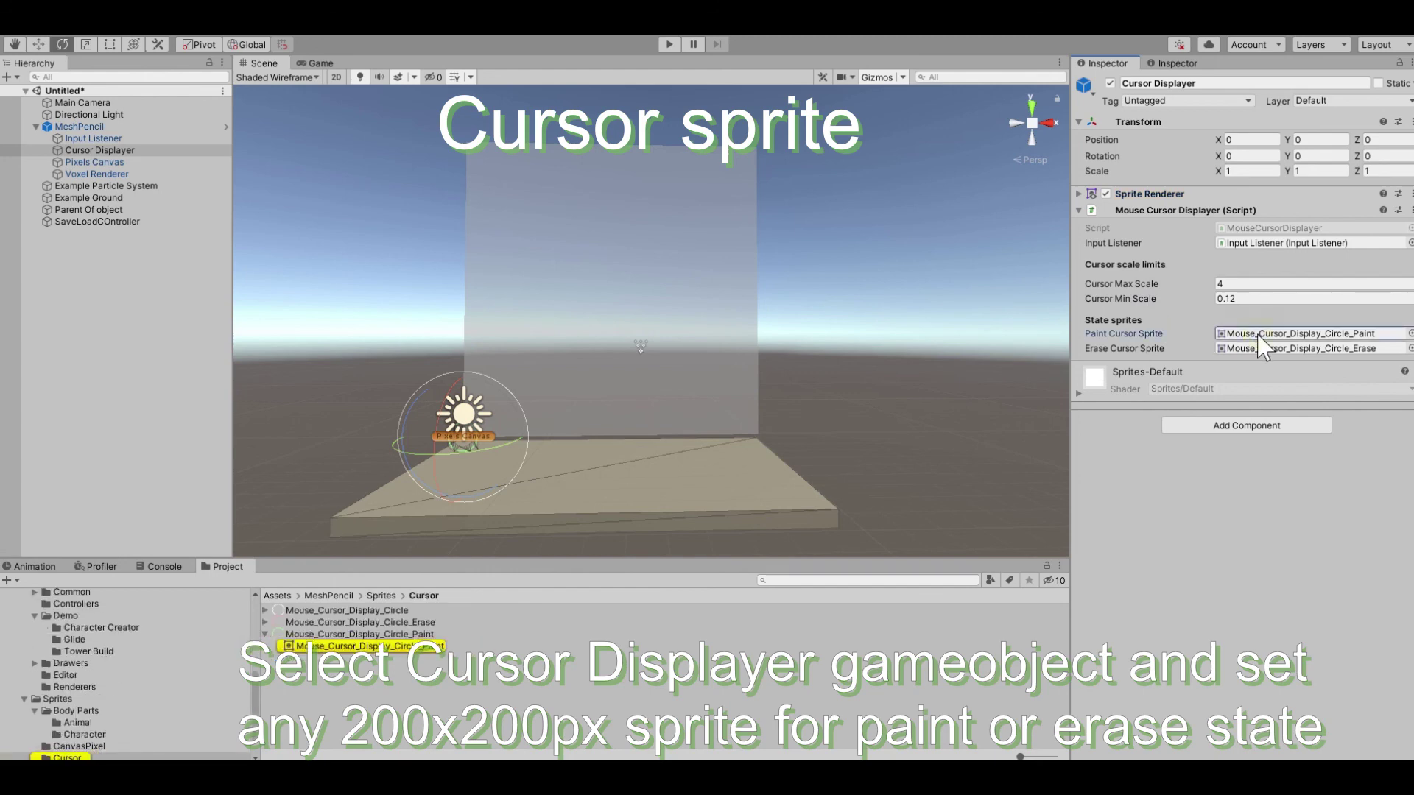
left_click(1264, 348)
left_click(1264, 333)
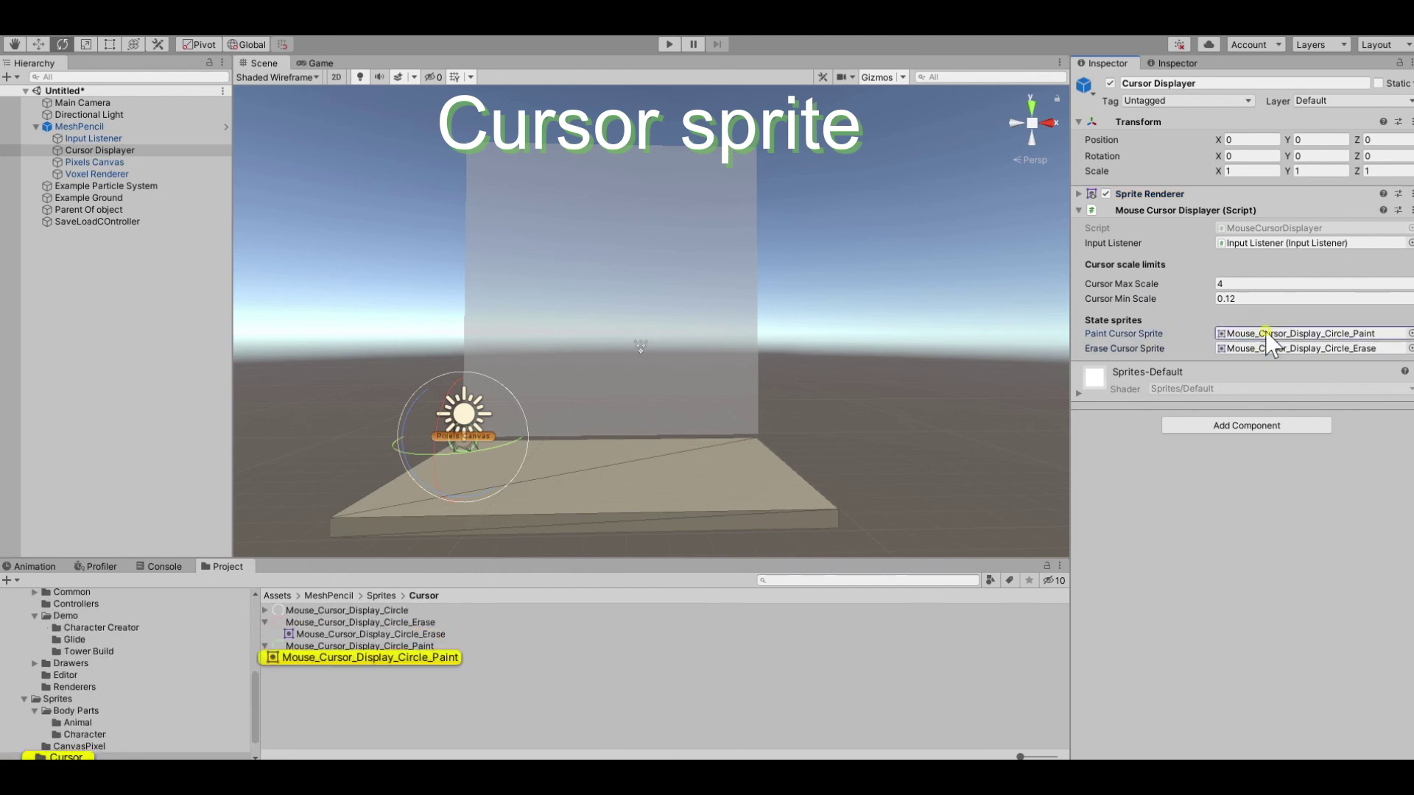
Collapse the cursor sprite assets, show them as large thumbnails and inspect the images in the Cursor folder.
left_click(264, 645)
left_click(265, 622)
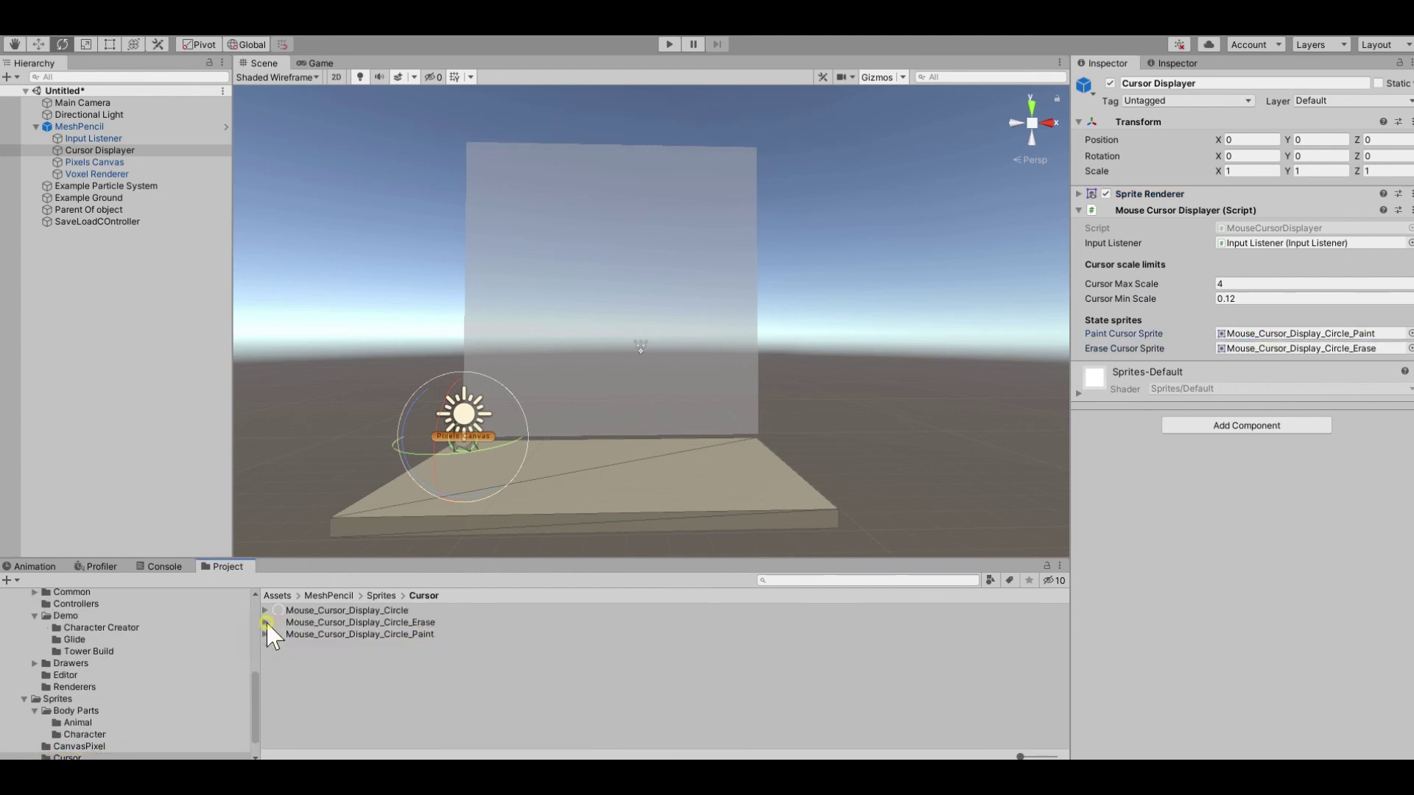
left_click(343, 611)
left_click_drag(1021, 756, 1056, 756)
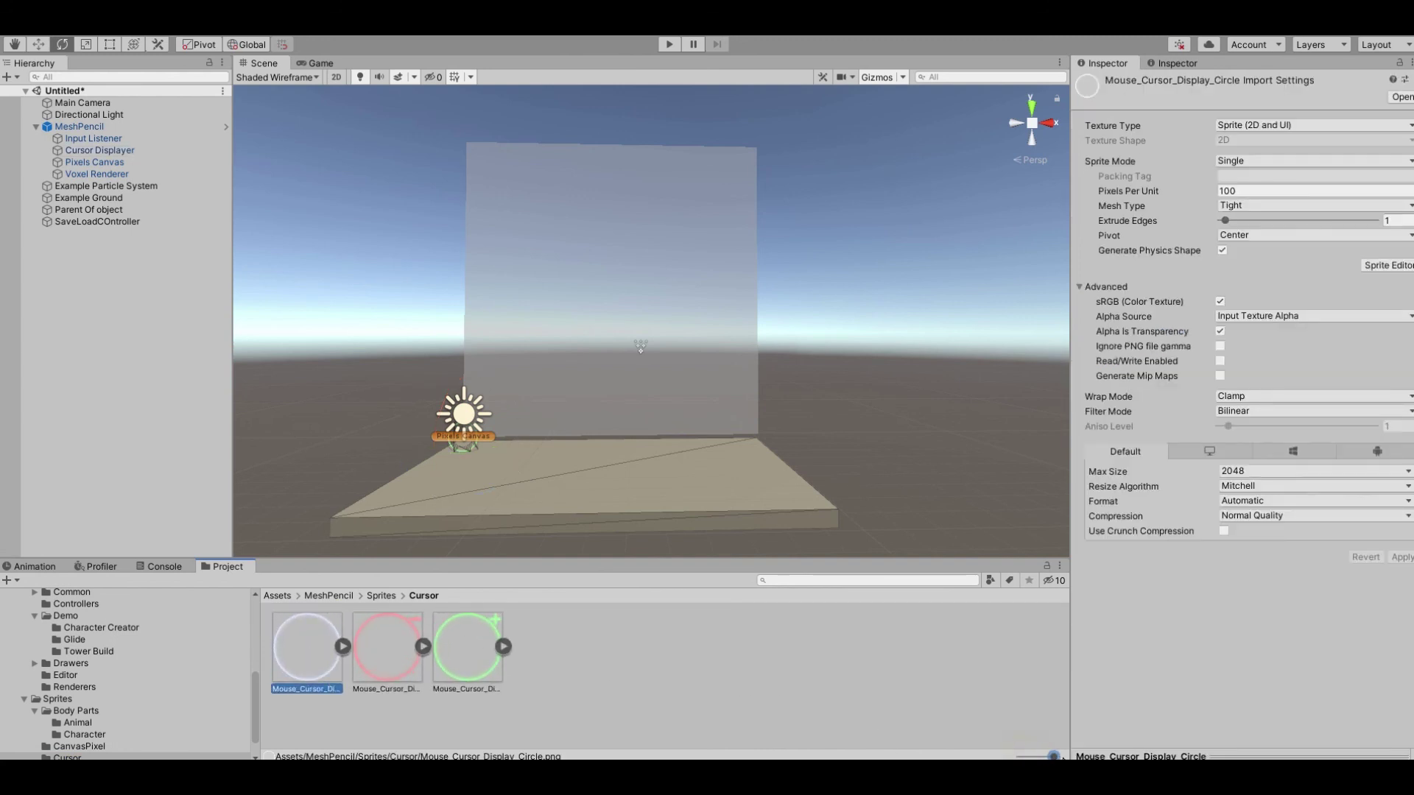
left_click(468, 666)
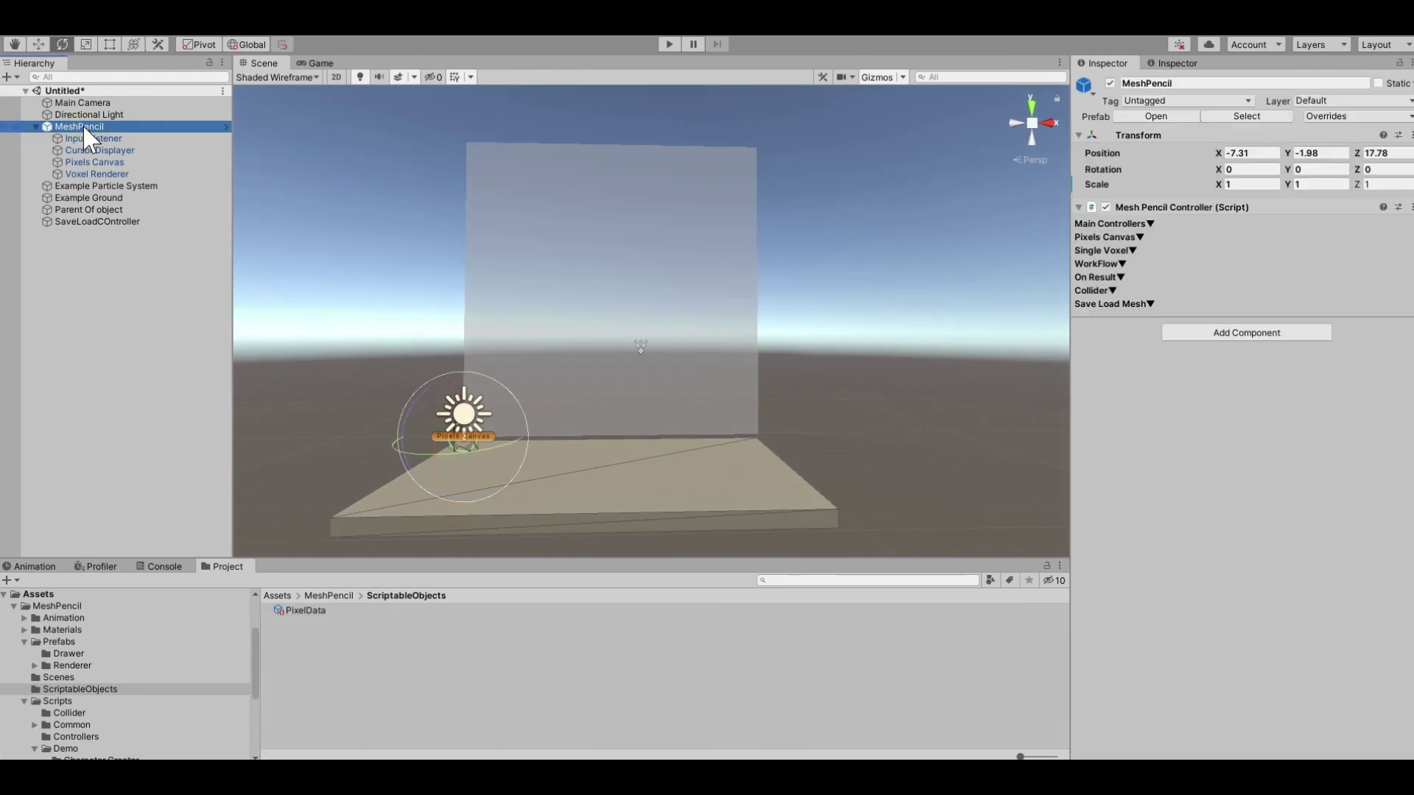
From MeshPencil's On Result settings, trace the Result Mesh Prefab to its CreatedMesh material and select that material.
left_click(1119, 278)
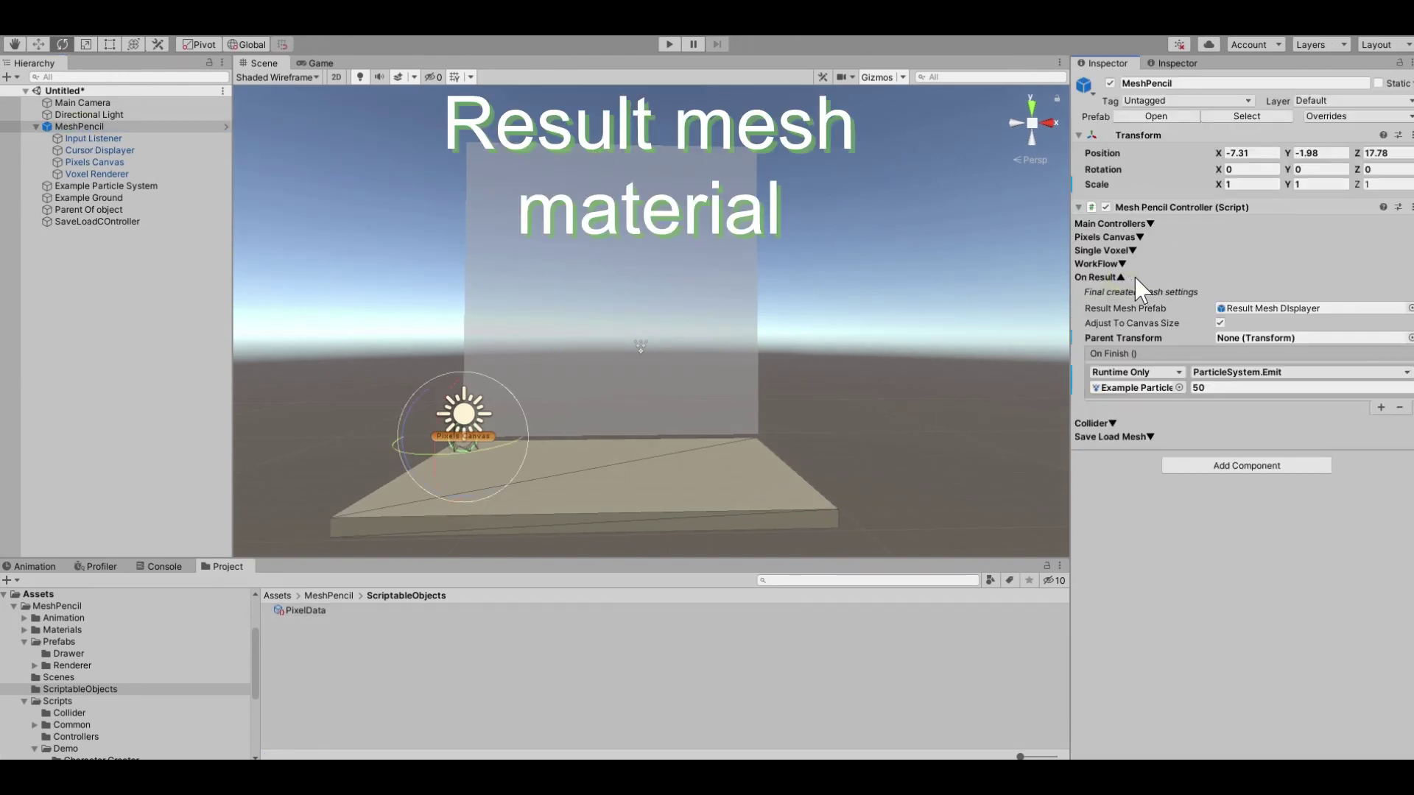
left_click(1248, 309)
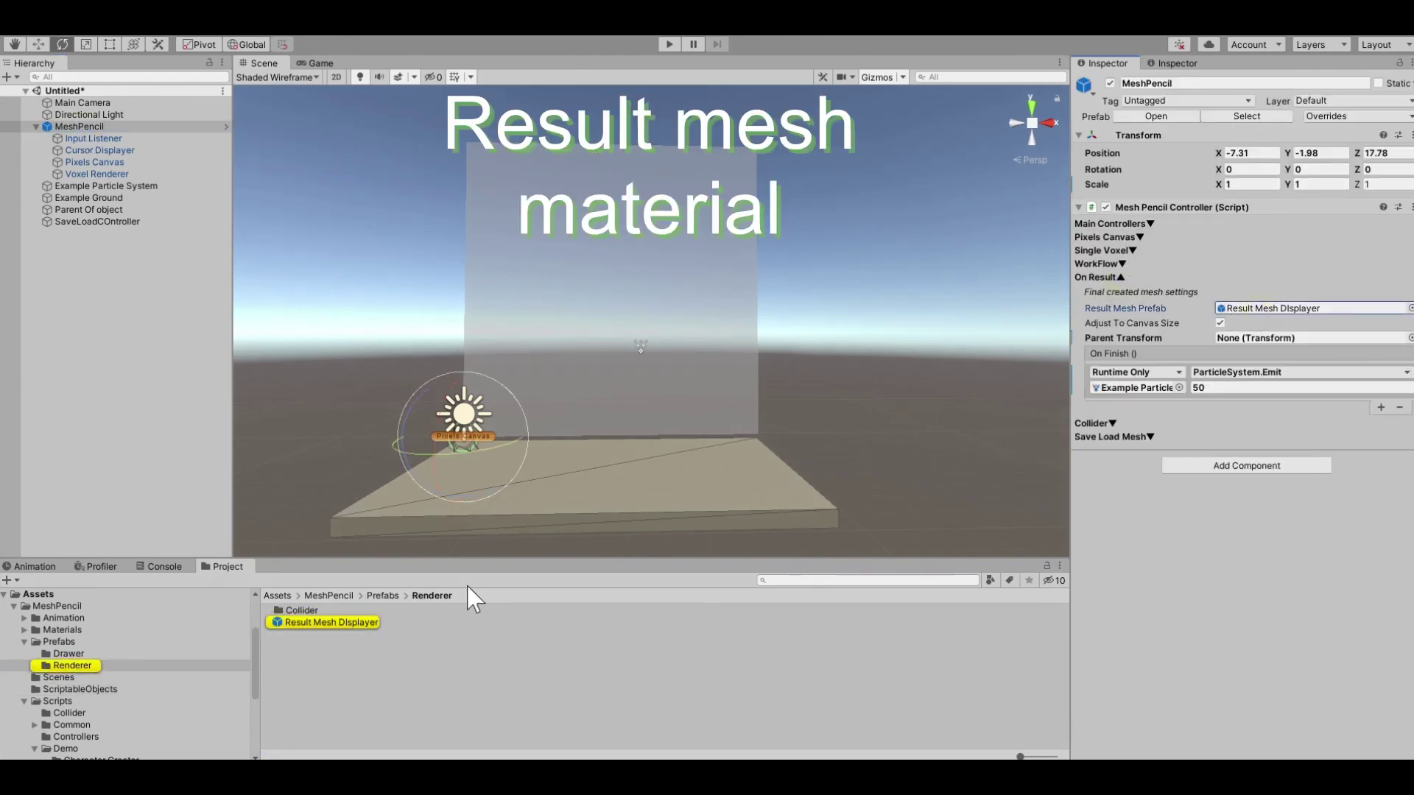
left_click(358, 625)
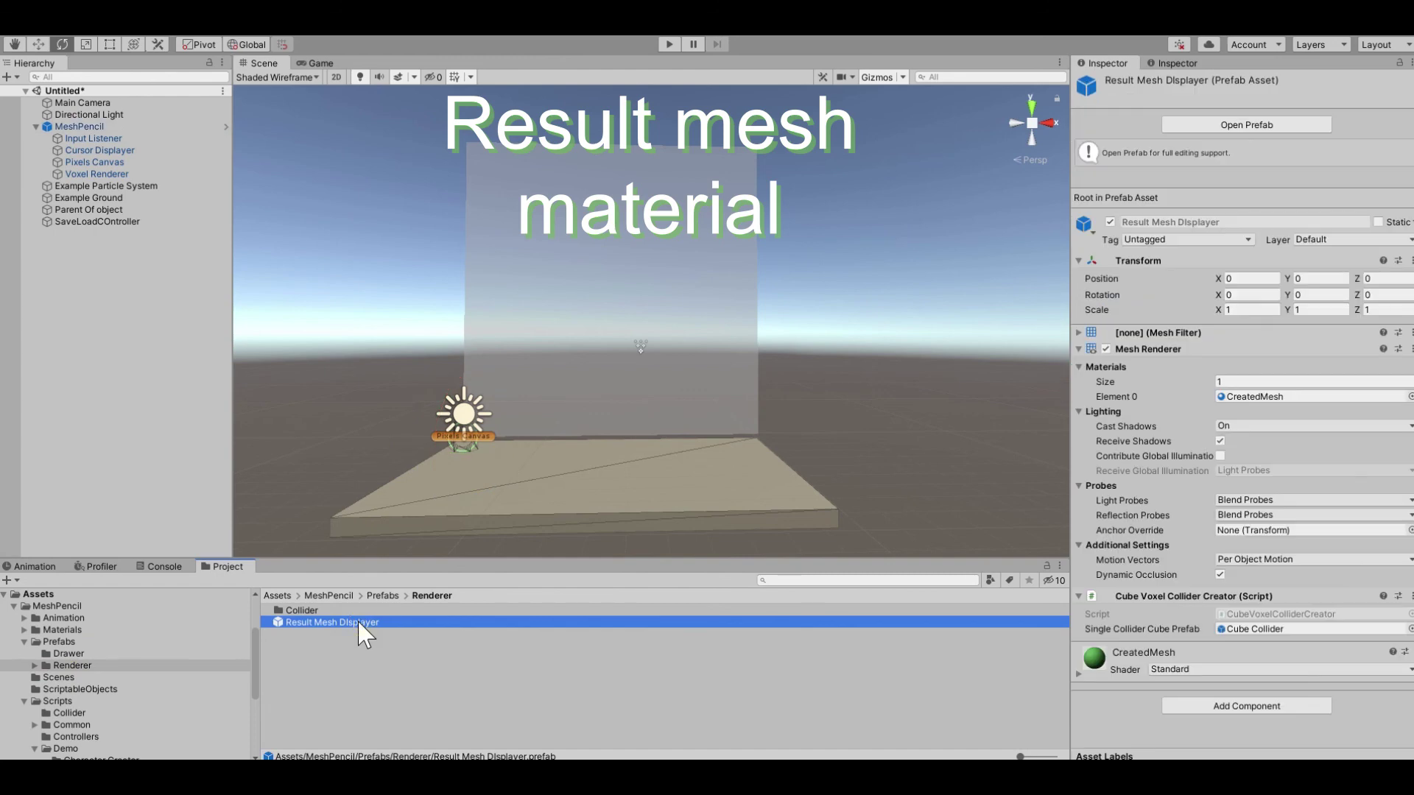
left_click(1270, 397)
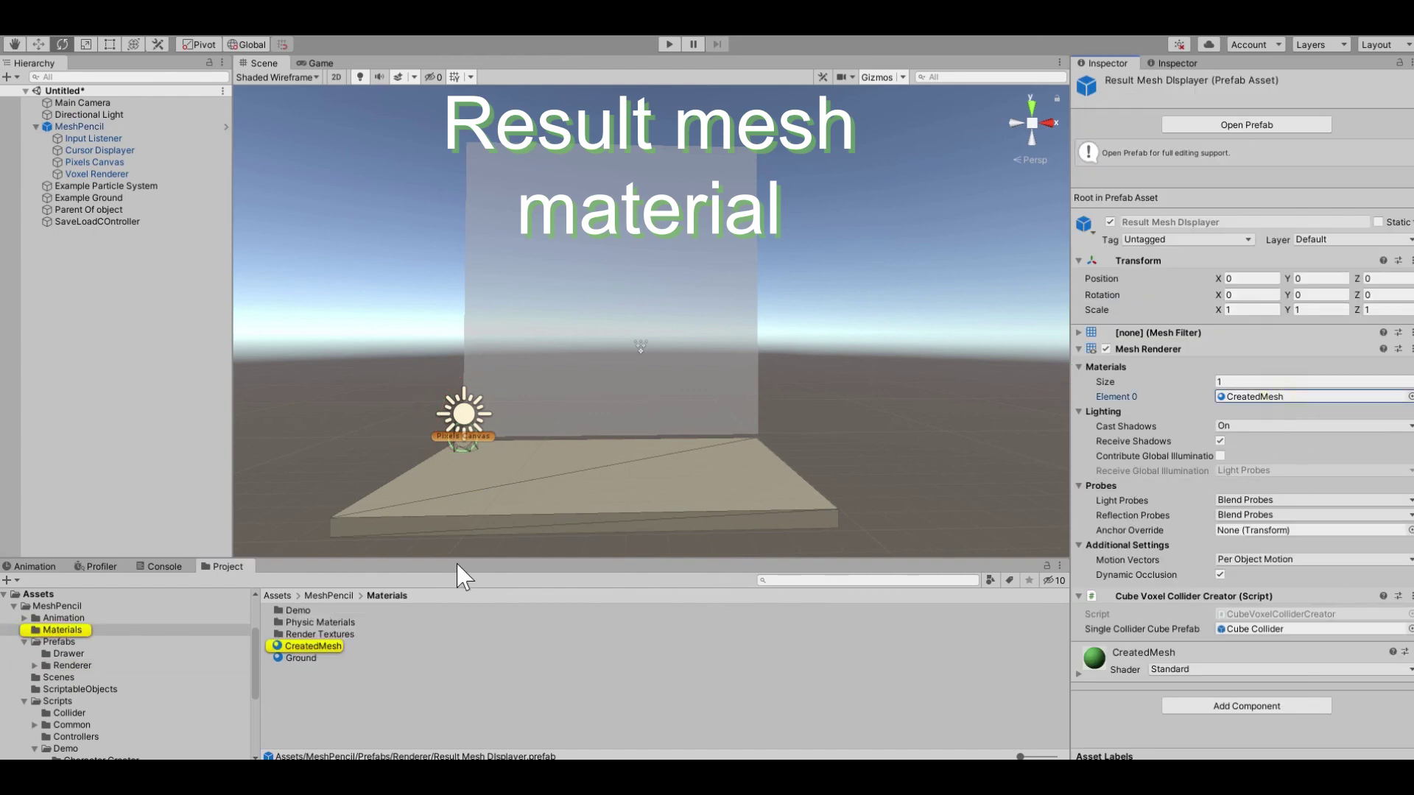
left_click(311, 649)
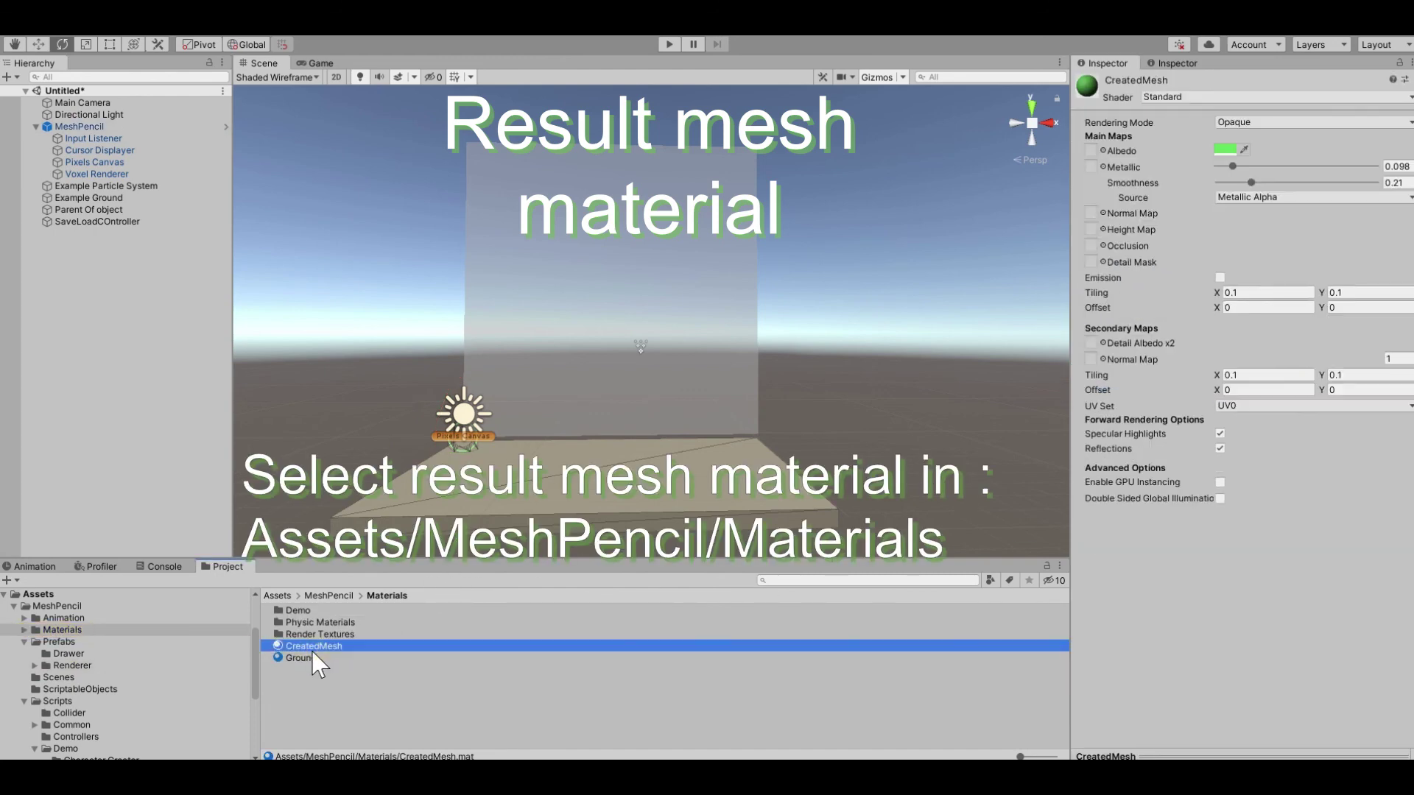
Change the CreatedMesh material's Albedo color from green to golden yellow.
left_click(1224, 150)
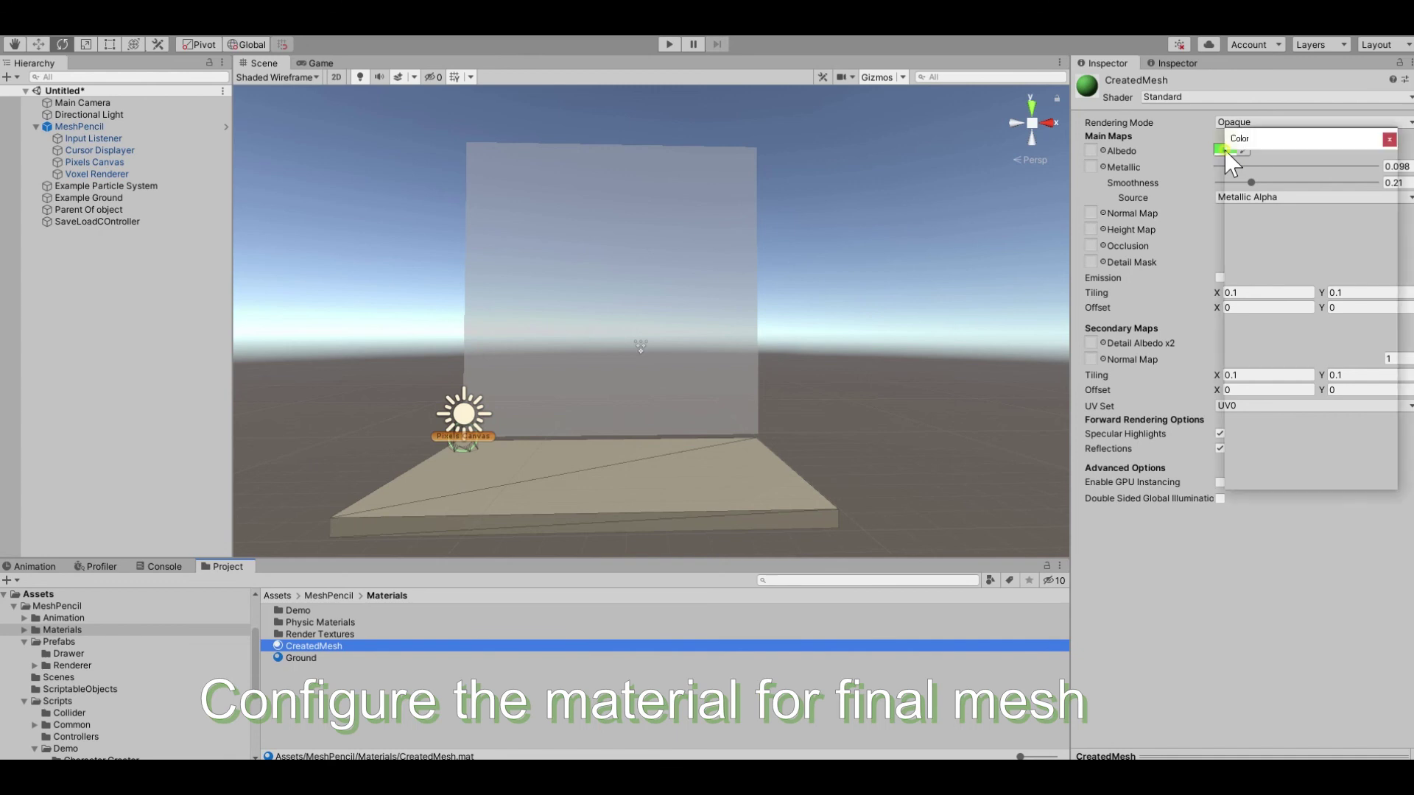
left_click_drag(1312, 192, 1354, 227)
left_click(1389, 139)
Enter play mode, draw a shape to generate its mesh, and set the CreatedMesh Albedo to yellow FFF000.
left_click(667, 44)
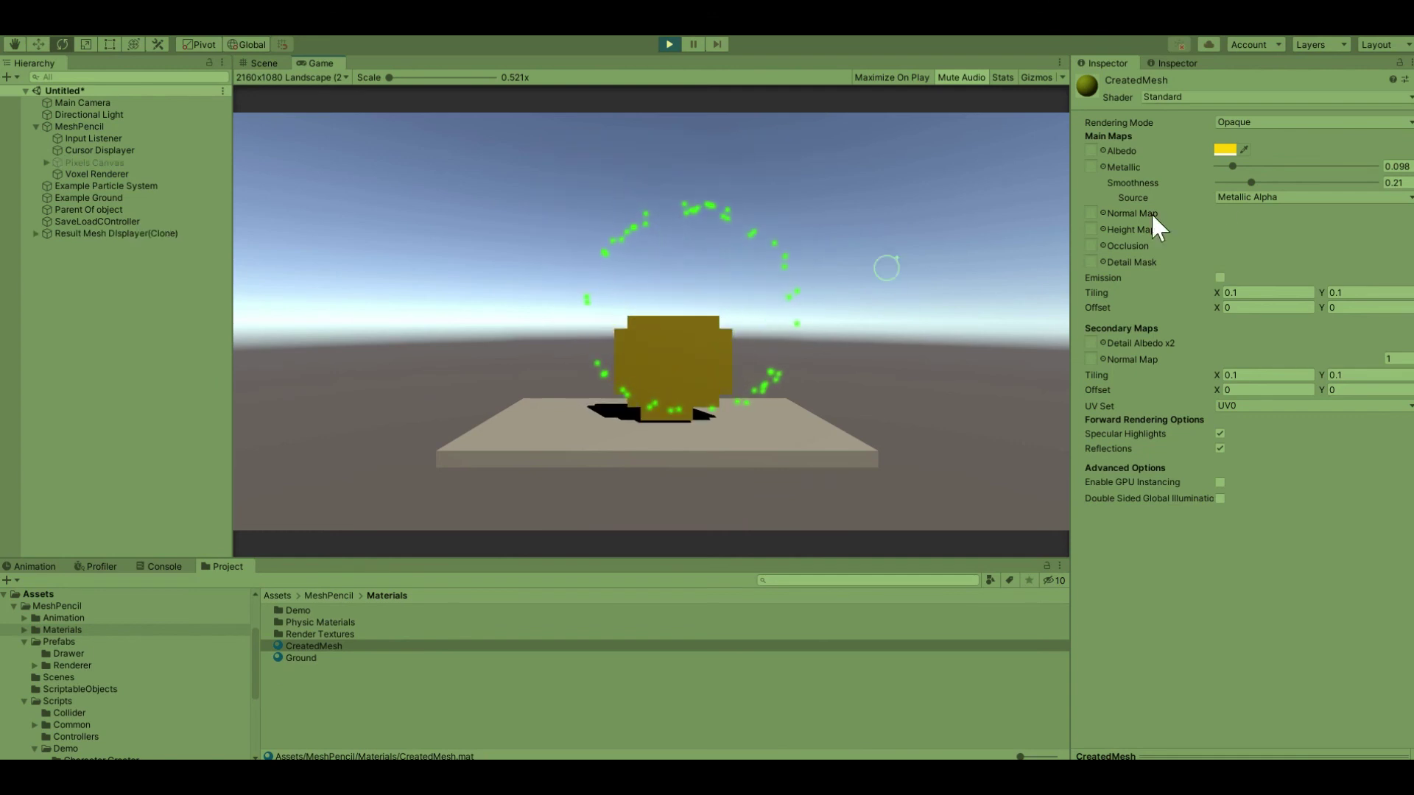
left_click(1224, 150)
mouse_move(1371, 219)
left_mouse_down()
mouse_move(1382, 259)
mouse_move(1354, 209)
left_mouse_up()
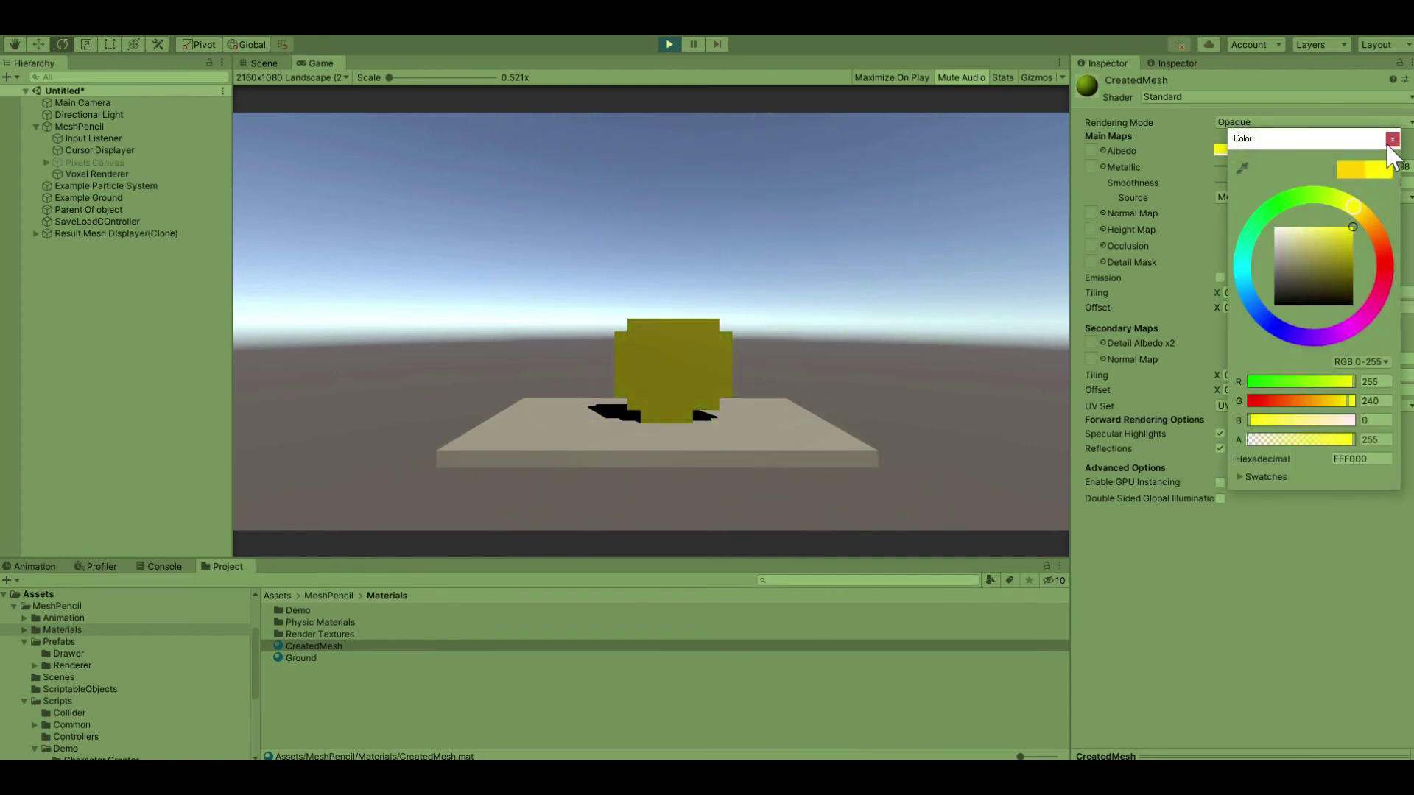